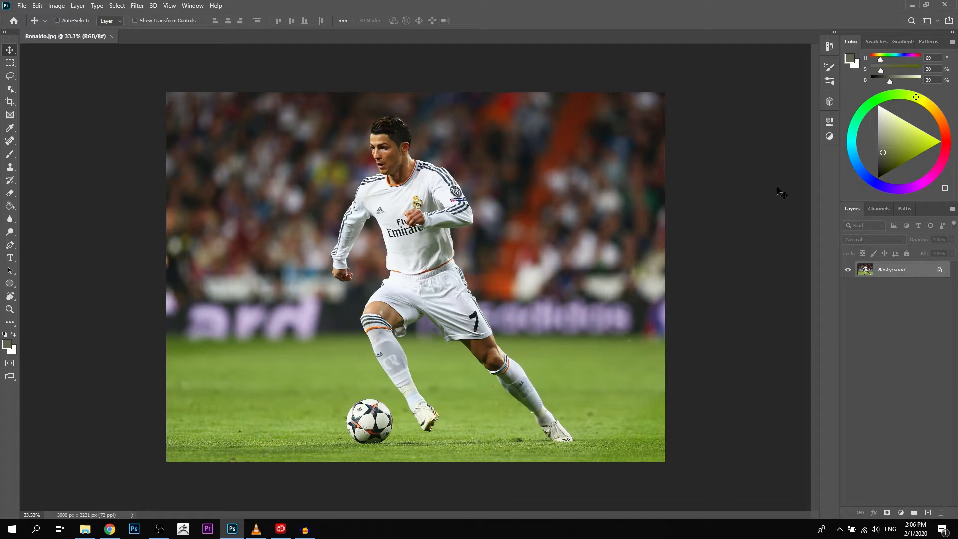
Duplicate the Background layer and resize the image proportionally to a height of 1080 pixels
{"action": "left_click_drag", "start_coordinate": [906, 272], "coordinate": [928, 513]}
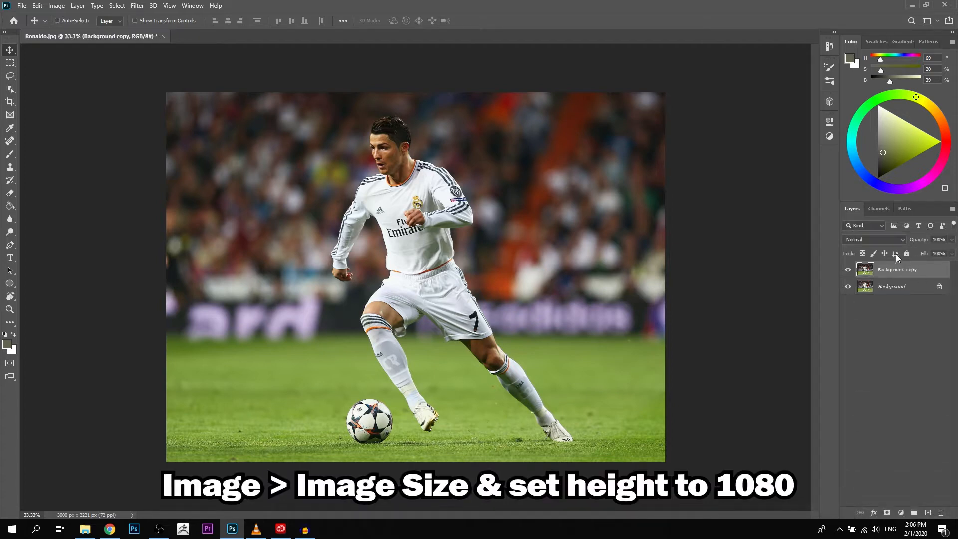
{"action": "left_click", "coordinate": [116, 6]}
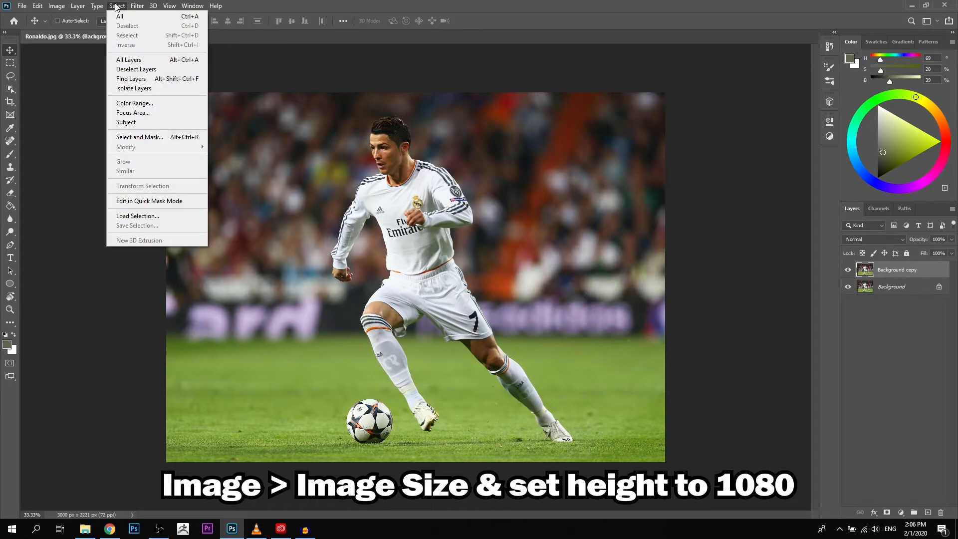
{"action": "mouse_move", "coordinate": [56, 6]}
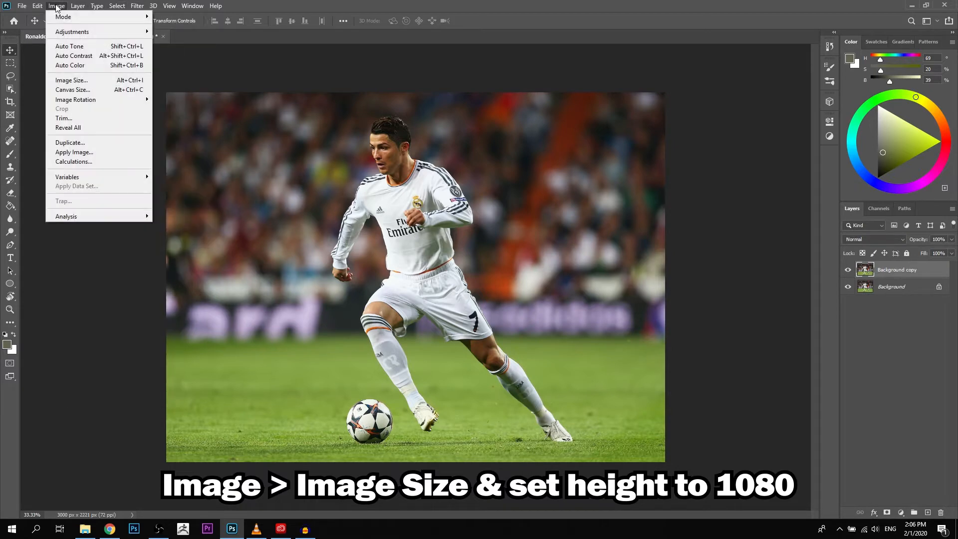
{"action": "left_click", "coordinate": [92, 81]}
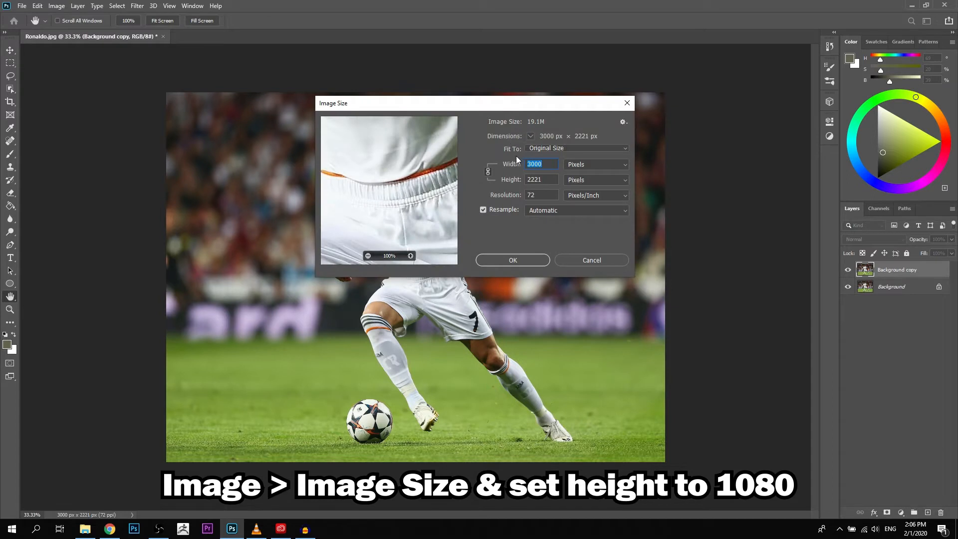
{"action": "type", "text": "1920"}
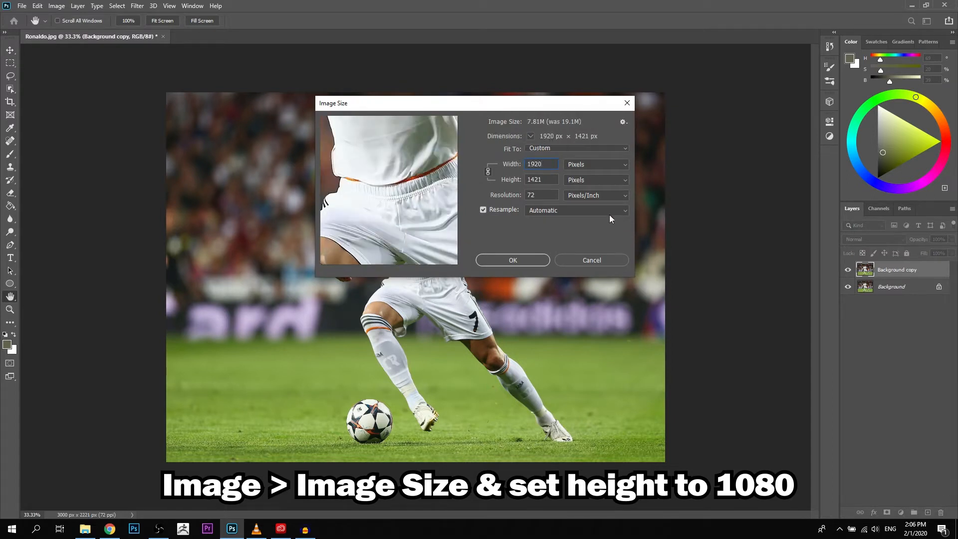
{"action": "left_click", "coordinate": [545, 177]}
{"action": "type", "text": "1080"}
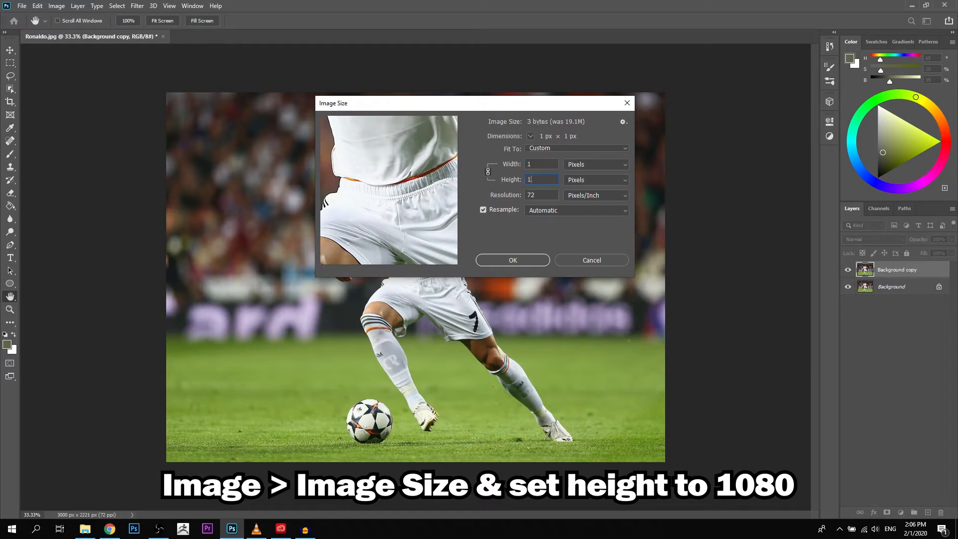
{"action": "left_click", "coordinate": [530, 259]}
Extend the canvas to 1920 pixels wide, anchored at the middle right so the new space is added on the photo's left
{"action": "key", "text": "z"}
{"action": "left_click", "coordinate": [393, 307]}
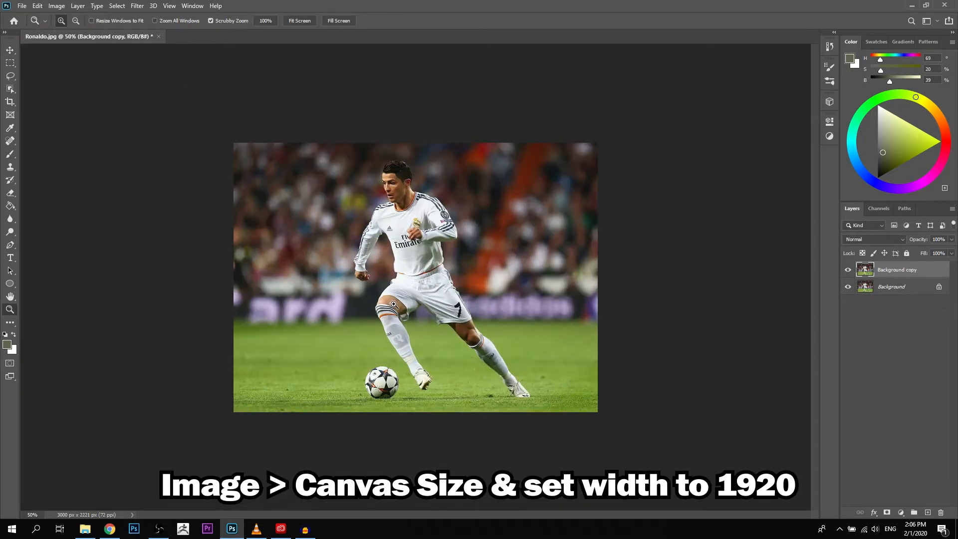
{"action": "left_click", "coordinate": [57, 5]}
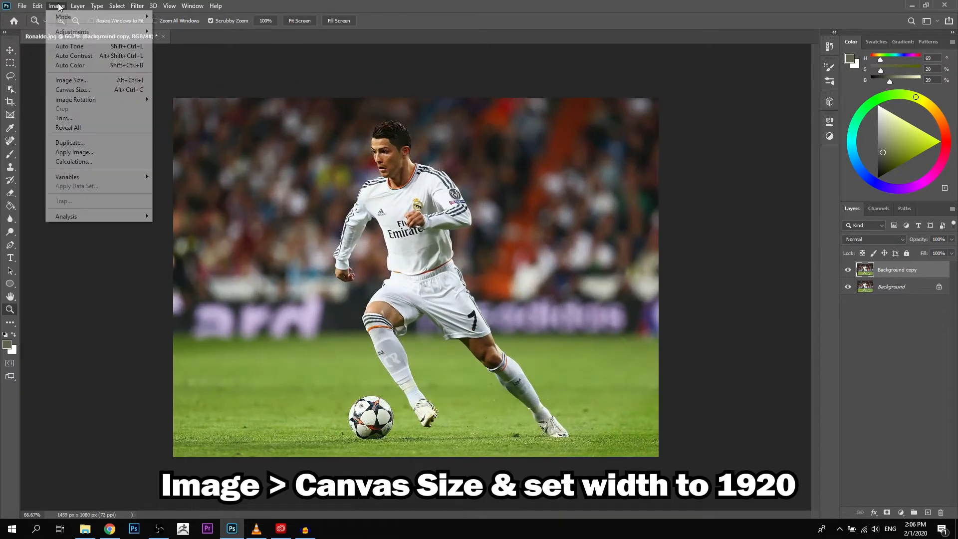
{"action": "left_click", "coordinate": [75, 89]}
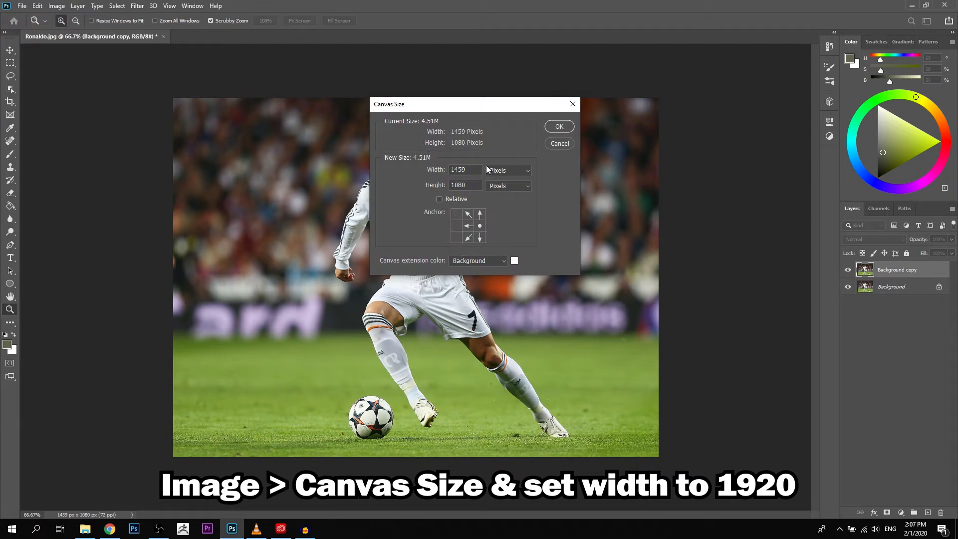
{"action": "type", "text": "1920"}
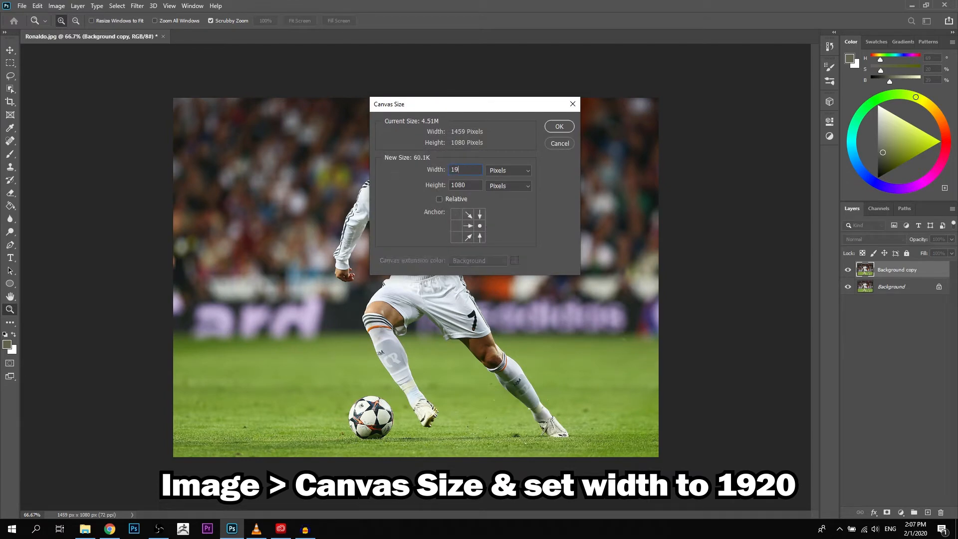
{"action": "left_click", "coordinate": [559, 126]}
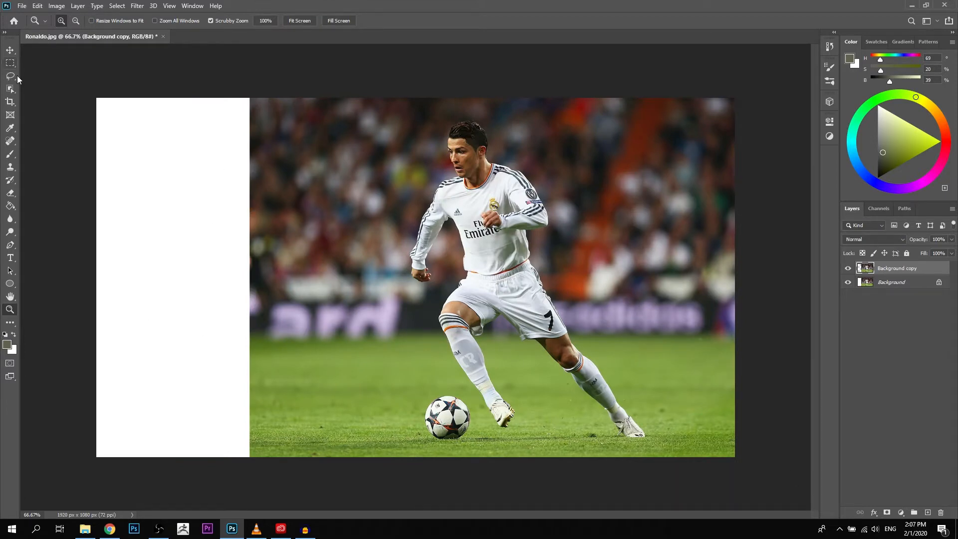
Select the blank white strip with a slight overlap into the photo and fill it using Content-Aware Fill with automatic sampling
{"action": "left_click", "coordinate": [10, 63]}
{"action": "left_click_drag", "start_coordinate": [97, 98], "coordinate": [263, 488]}
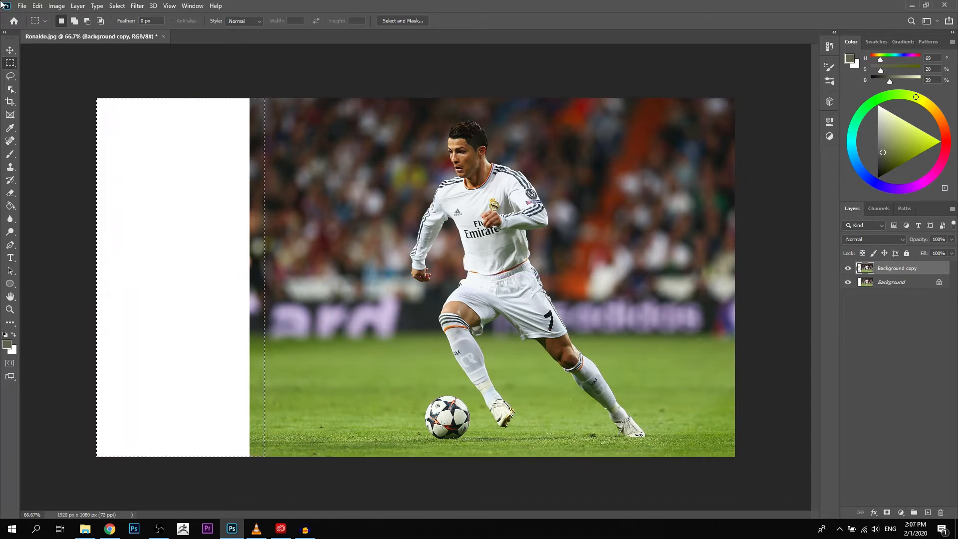
{"action": "left_click", "coordinate": [38, 6]}
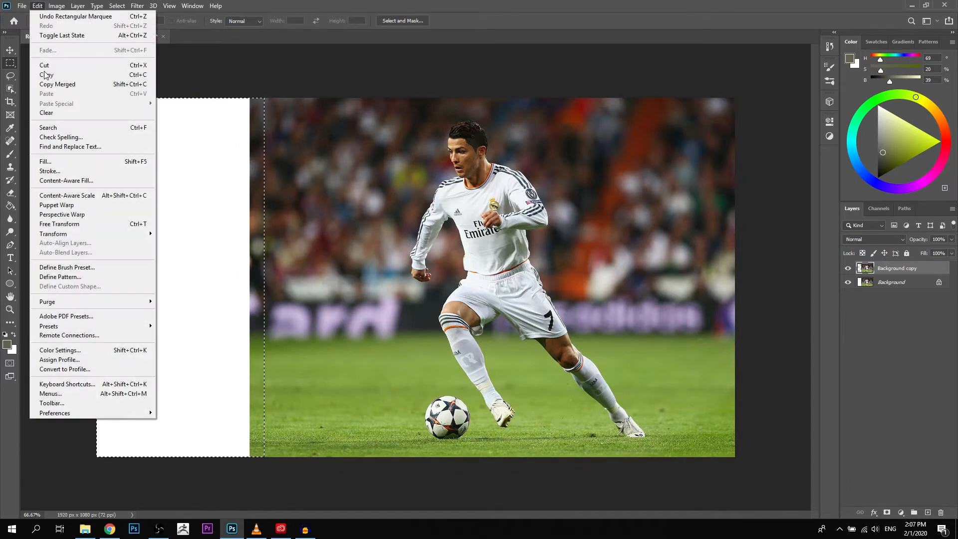
{"action": "left_click", "coordinate": [89, 180]}
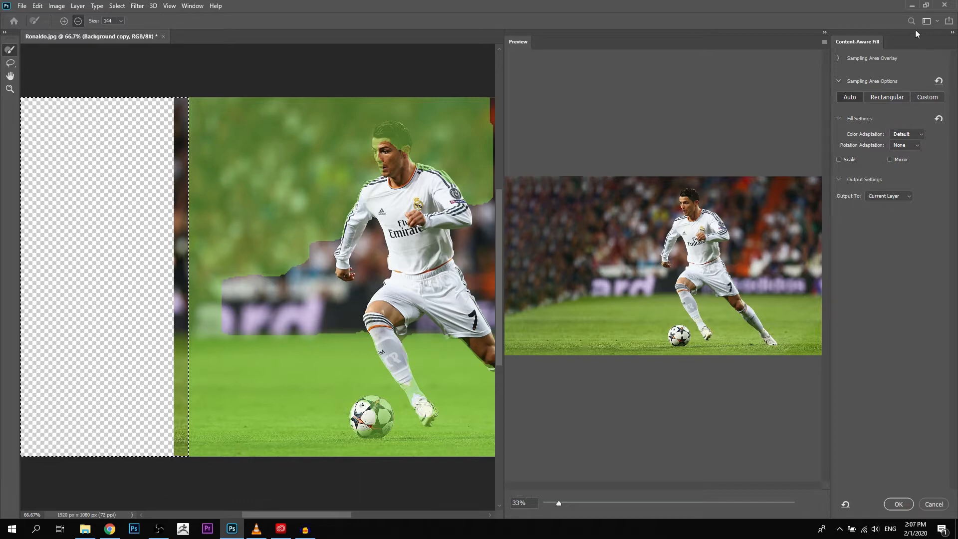
{"action": "left_click", "coordinate": [902, 503]}
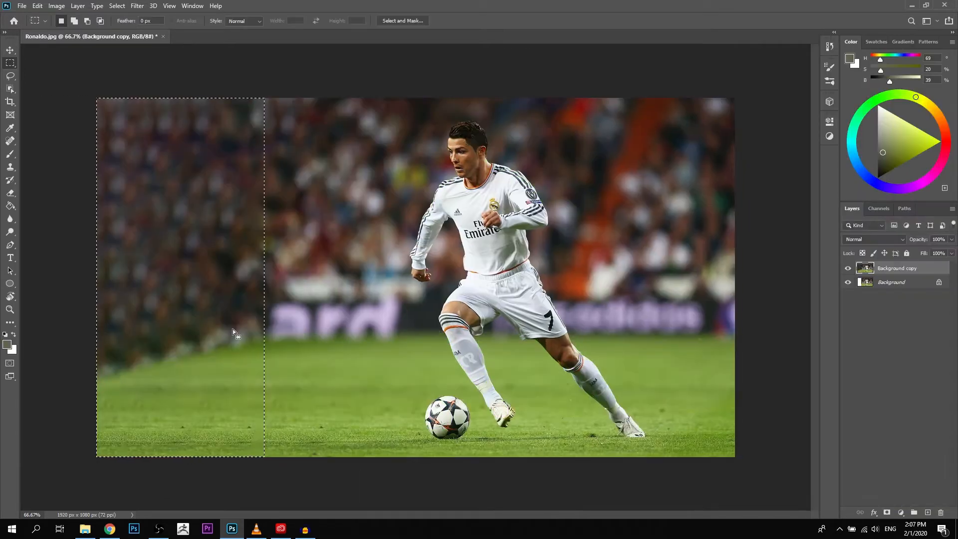
Reselect the extended area from the top edge down into the grass, refill it content-aware with Rectangular sampling on the current layer, and deselect
{"action": "left_click_drag", "start_coordinate": [96, 98], "coordinate": [279, 386]}
{"action": "left_click", "coordinate": [38, 6]}
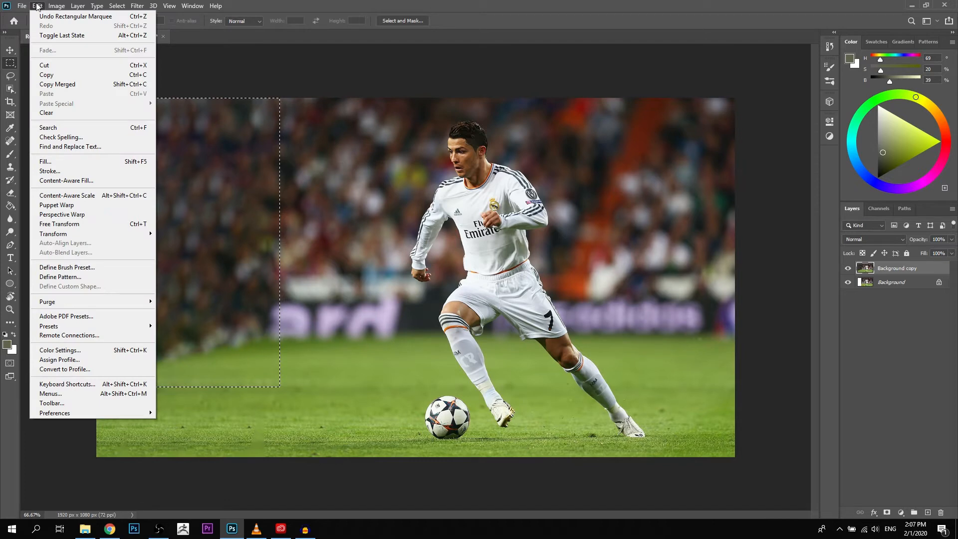
{"action": "left_click", "coordinate": [109, 180]}
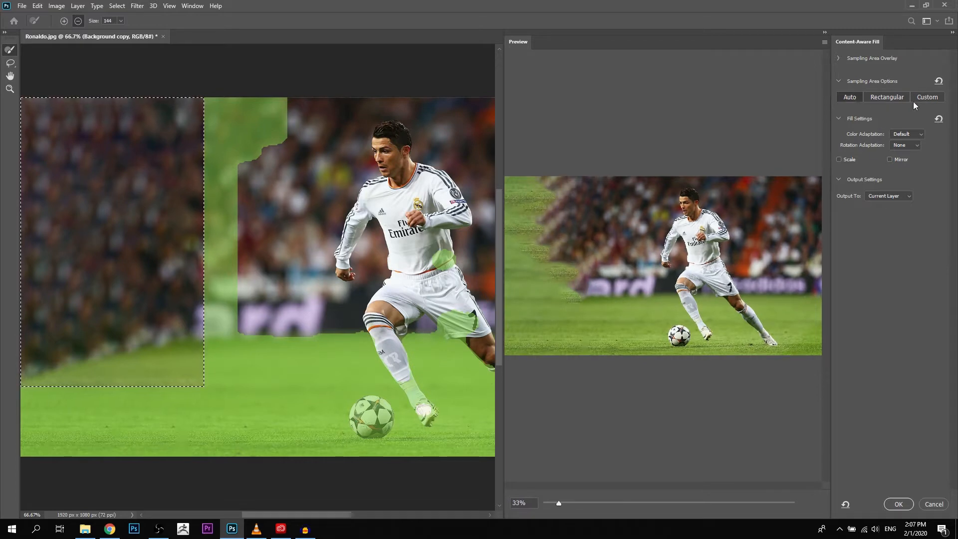
{"action": "left_click", "coordinate": [893, 96]}
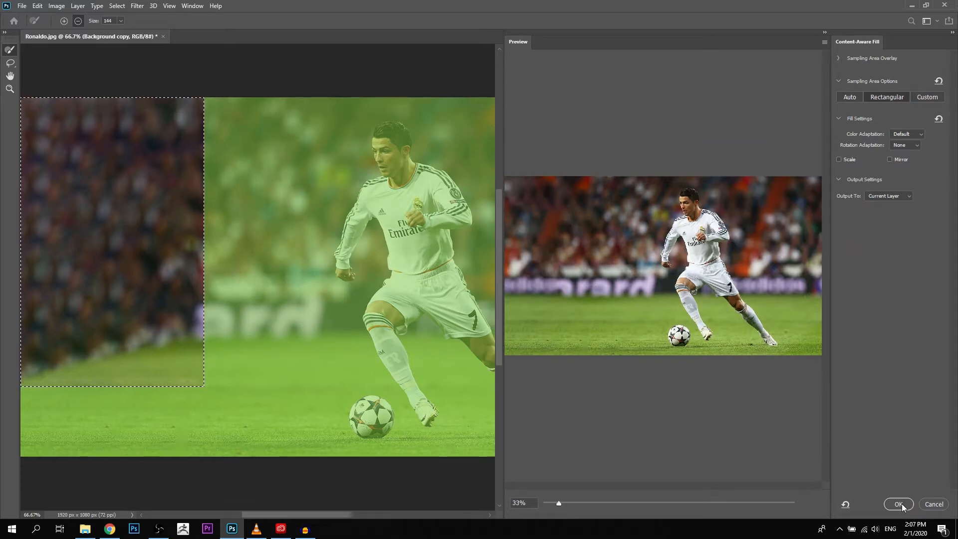
{"action": "left_click", "coordinate": [906, 200]}
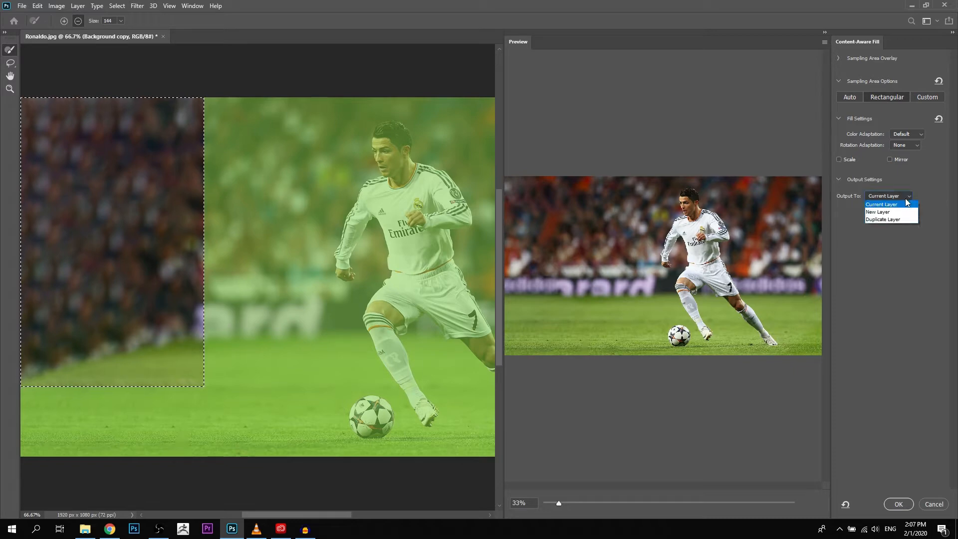
{"action": "left_click", "coordinate": [906, 204]}
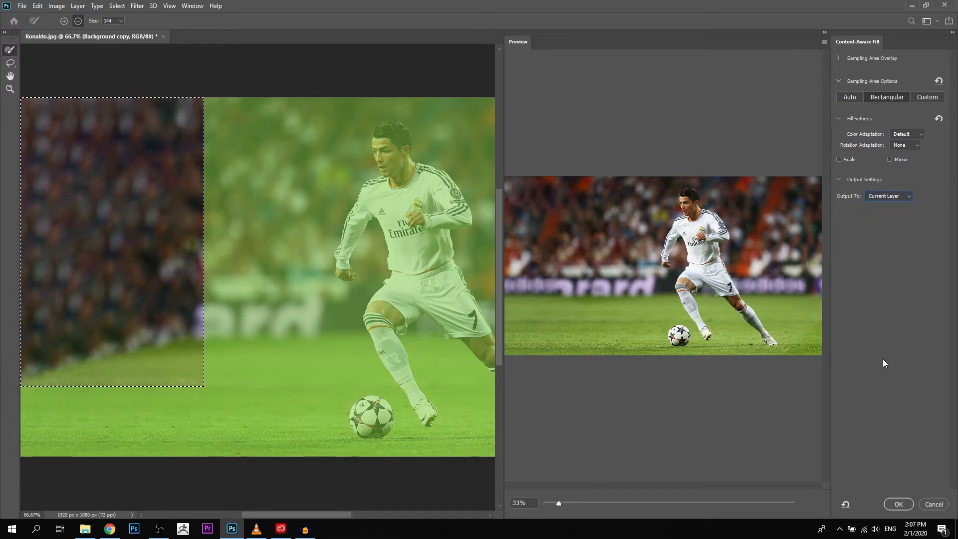
{"action": "left_click", "coordinate": [898, 504]}
{"action": "left_click", "coordinate": [234, 244]}
{"action": "left_click_drag", "start_coordinate": [48, 58], "coordinate": [304, 294]}
{"action": "left_click", "coordinate": [247, 192]}
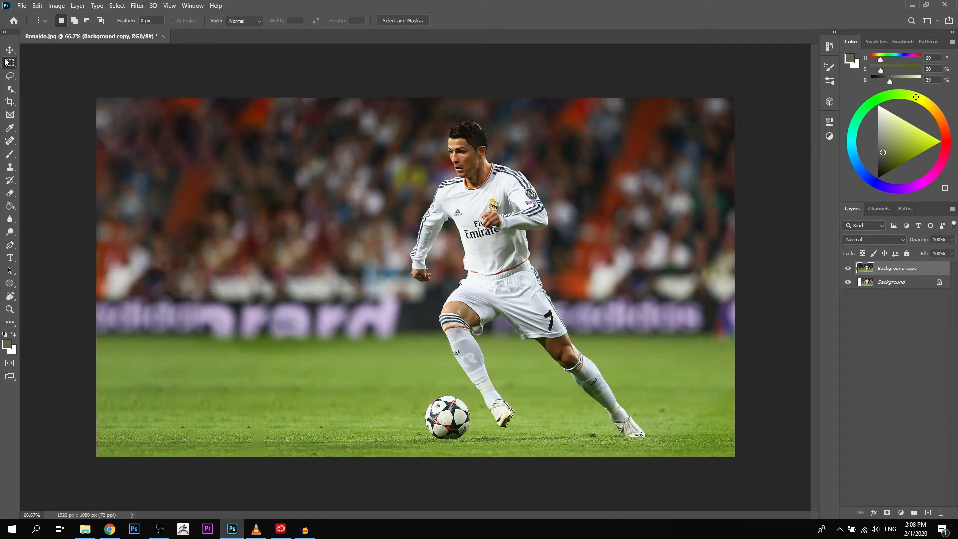
{"action": "left_click_drag", "start_coordinate": [33, 63], "coordinate": [41, 65]}
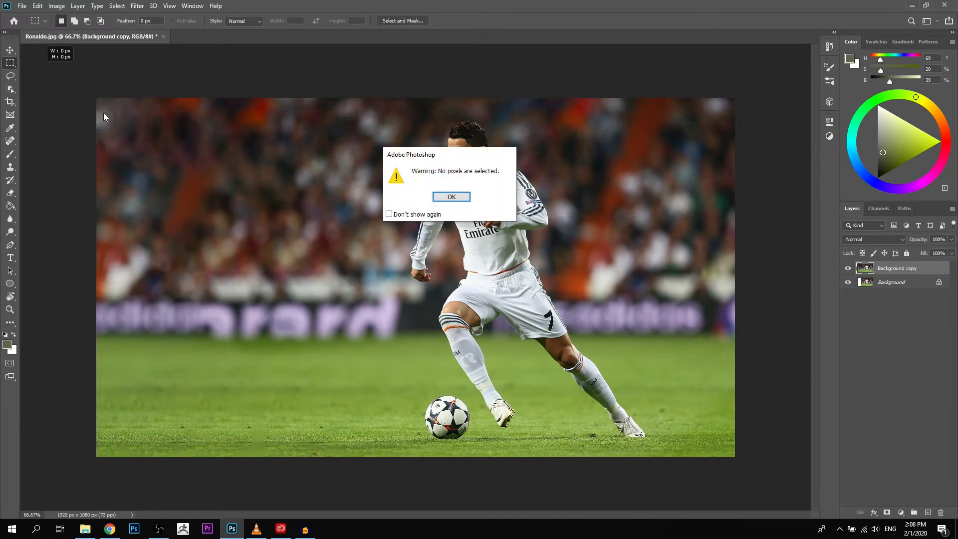
{"action": "left_click", "coordinate": [455, 198]}
Lasso the crowd area in the photo's upper-left corner and refill it using Content-Aware Fill with Rectangular sampling
{"action": "left_click", "coordinate": [10, 76]}
{"action": "mouse_move", "coordinate": [96, 98]}
{"action": "left_mouse_down"}
{"action": "mouse_move", "coordinate": [297, 125]}
{"action": "mouse_move", "coordinate": [242, 256]}
{"action": "left_mouse_up"}
{"action": "mouse_move", "coordinate": [114, 298]}
{"action": "left_mouse_down"}
{"action": "mouse_move", "coordinate": [90, 295]}
{"action": "mouse_move", "coordinate": [75, 107]}
{"action": "left_mouse_up"}
{"action": "mouse_move", "coordinate": [151, 276]}
{"action": "left_mouse_down"}
{"action": "mouse_move", "coordinate": [120, 311]}
{"action": "mouse_move", "coordinate": [98, 280]}
{"action": "mouse_move", "coordinate": [111, 277]}
{"action": "left_mouse_up"}
{"action": "left_click_drag", "start_coordinate": [171, 294], "coordinate": [151, 300]}
{"action": "left_click_drag", "start_coordinate": [88, 316], "coordinate": [90, 318]}
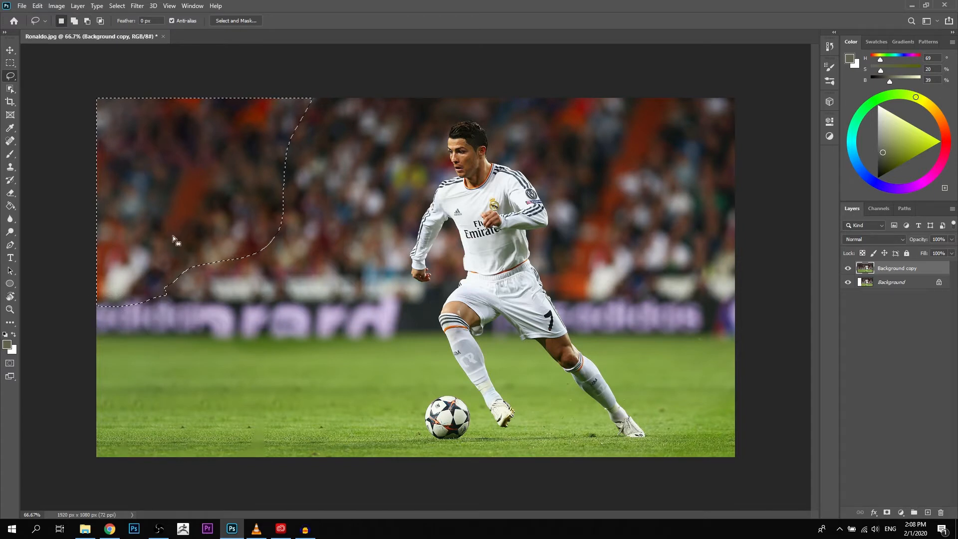
{"action": "left_click", "coordinate": [38, 6]}
{"action": "left_click", "coordinate": [83, 181]}
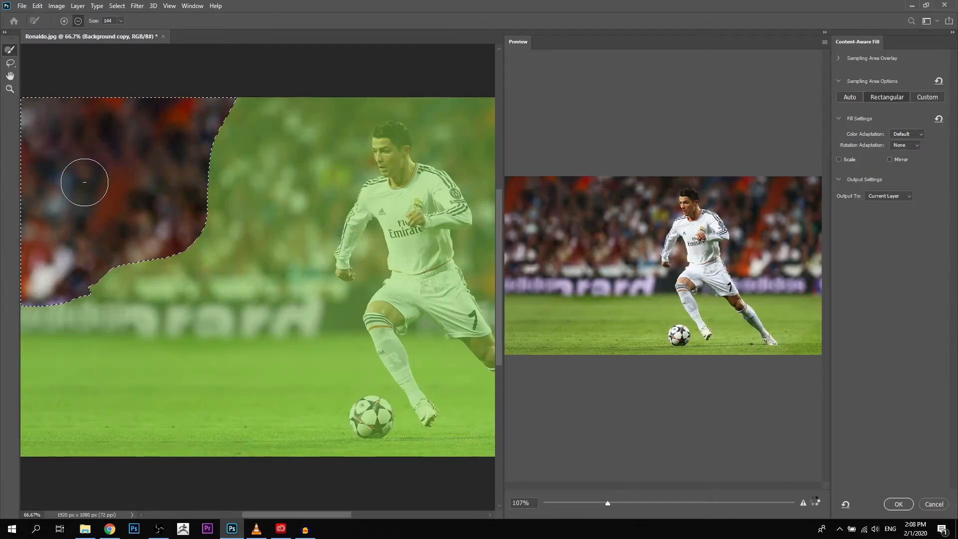
{"action": "left_click", "coordinate": [898, 504]}
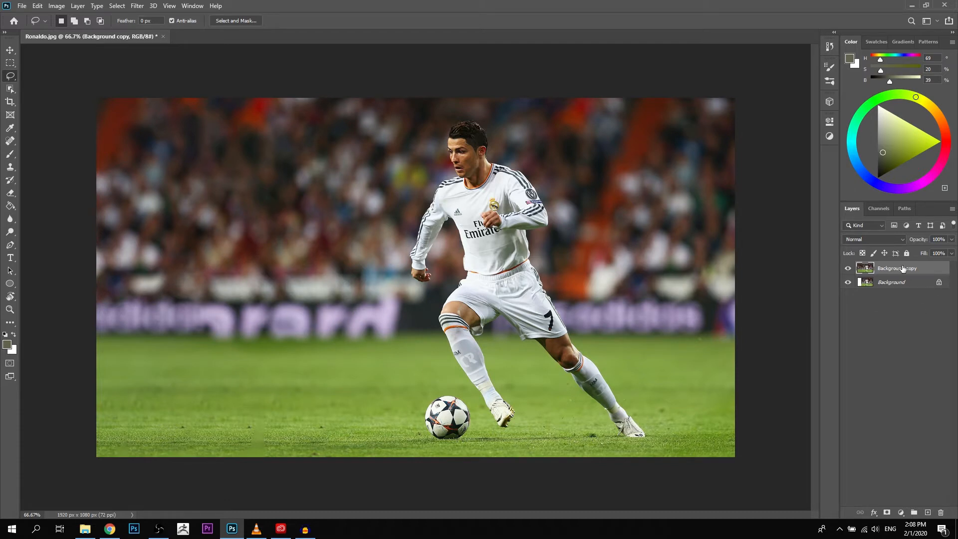
Duplicate the Background copy layer and select the footballer and ball with the Object Selection tool's Select Subject command
{"action": "left_click_drag", "start_coordinate": [903, 270], "coordinate": [928, 512]}
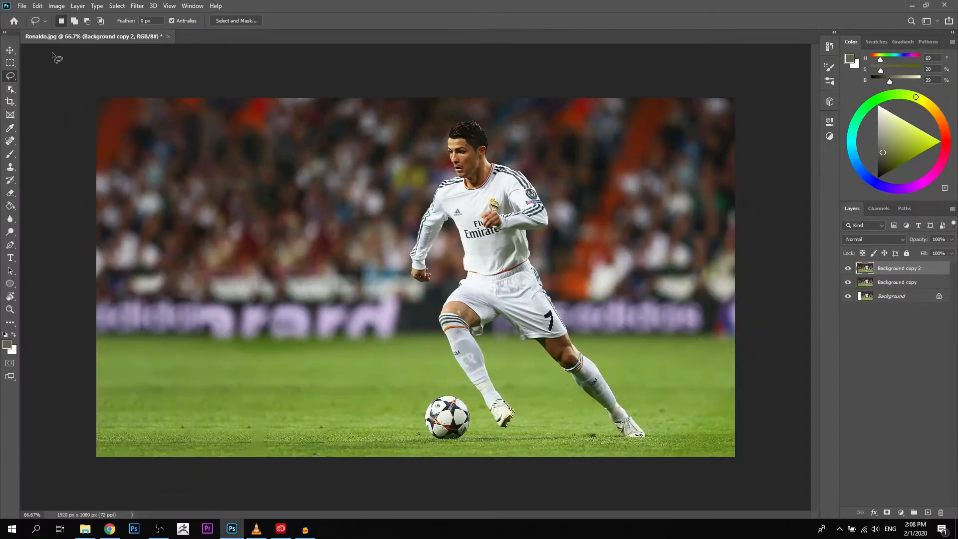
{"action": "left_click", "coordinate": [12, 88]}
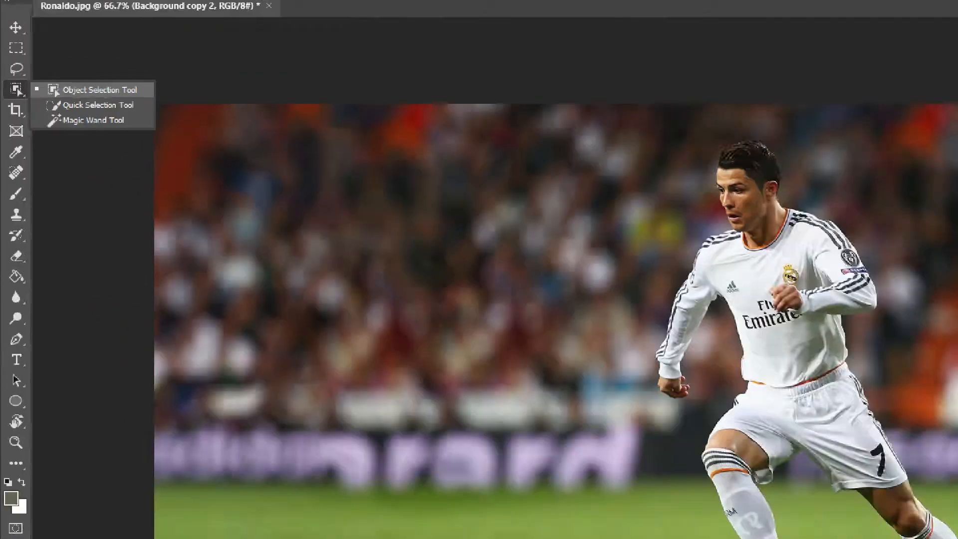
{"action": "left_click", "coordinate": [69, 93]}
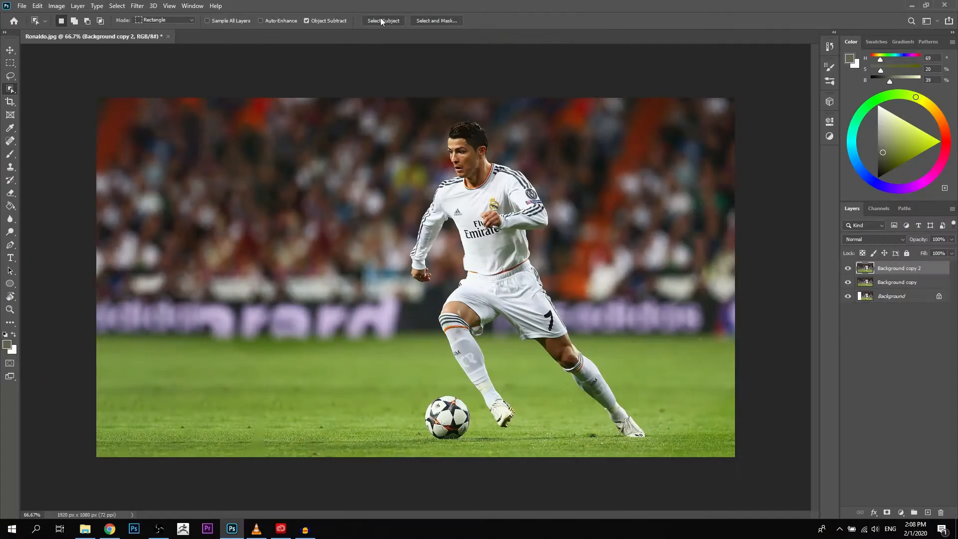
{"action": "left_click", "coordinate": [384, 22]}
Examine the selection outline up close around the player's head, body, legs, shoes and the ball
{"action": "key", "text": "z"}
{"action": "left_click", "coordinate": [502, 121]}
{"action": "left_click", "coordinate": [502, 120]}
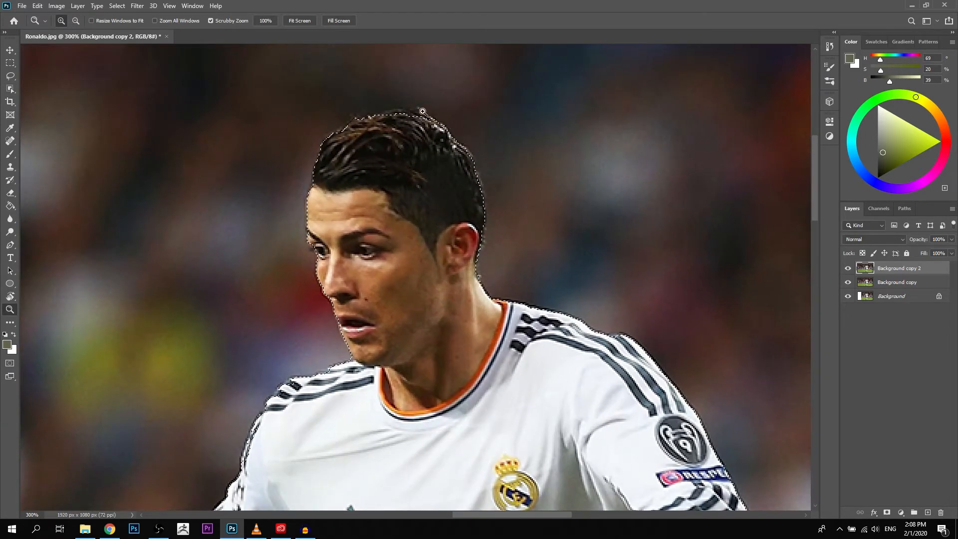
{"action": "left_click", "coordinate": [535, 278]}
{"action": "left_click_drag", "start_coordinate": [572, 324], "coordinate": [564, 302]}
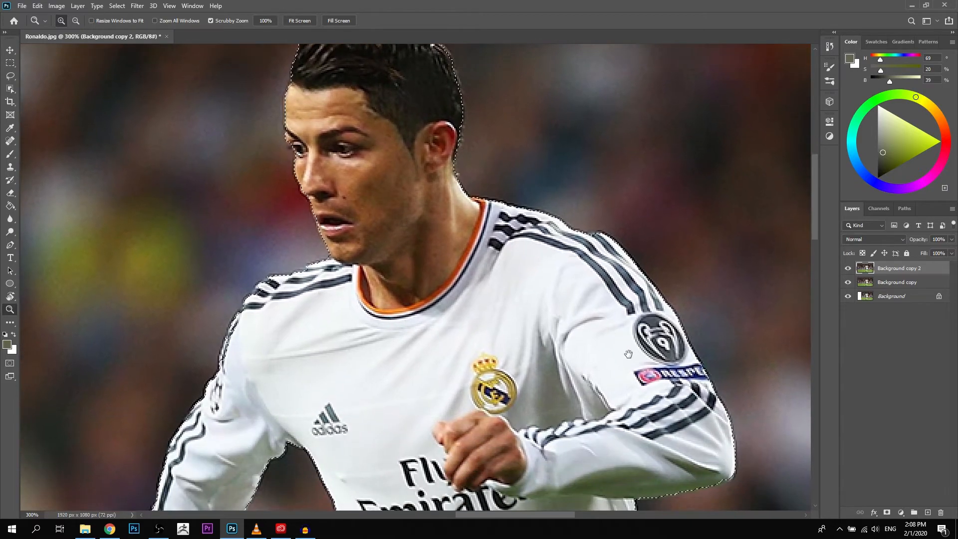
{"action": "left_click_drag", "start_coordinate": [627, 353], "coordinate": [544, 194]}
{"action": "left_click_drag", "start_coordinate": [703, 449], "coordinate": [620, 175]}
{"action": "left_click_drag", "start_coordinate": [579, 469], "coordinate": [542, 161]}
{"action": "left_click_drag", "start_coordinate": [654, 439], "coordinate": [572, 259]}
{"action": "left_click_drag", "start_coordinate": [423, 197], "coordinate": [312, 232]}
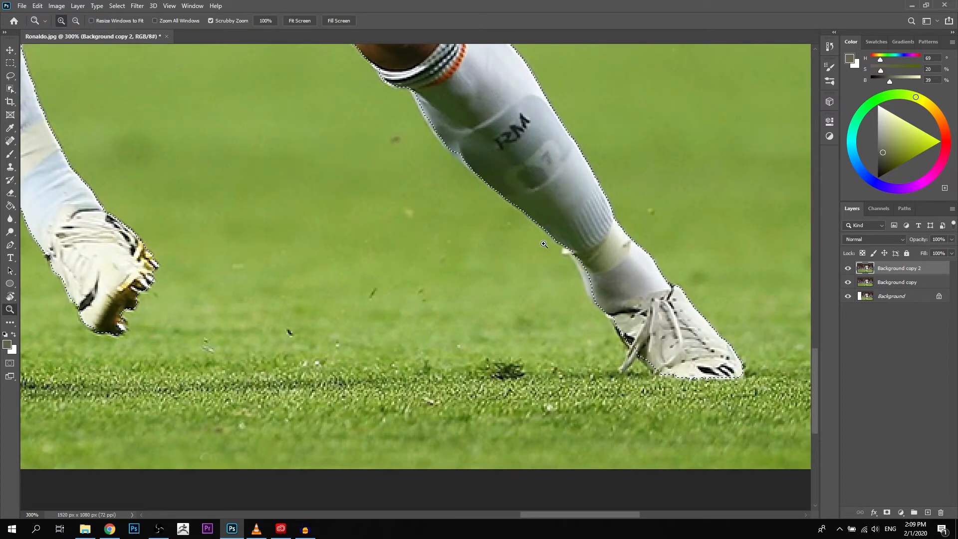
{"action": "left_click_drag", "start_coordinate": [454, 155], "coordinate": [481, 282]}
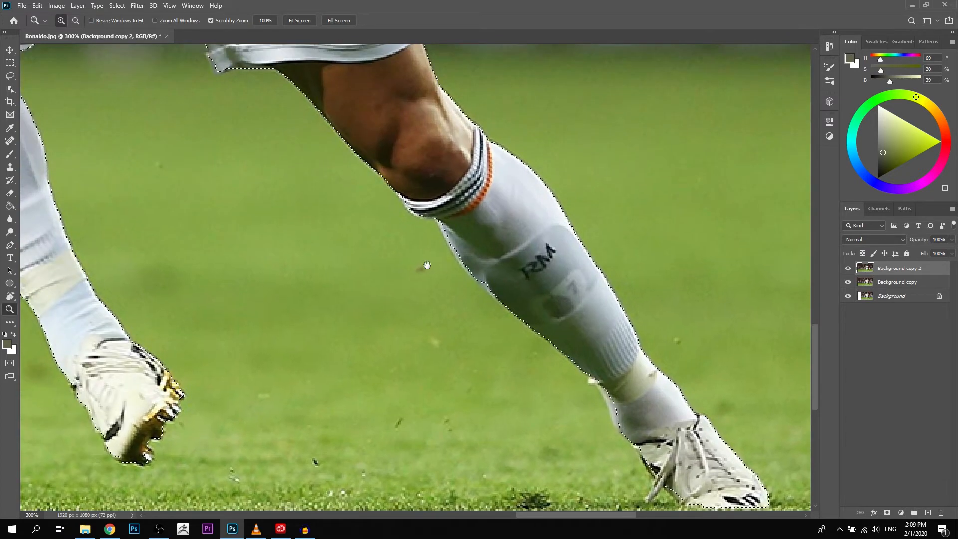
{"action": "left_click_drag", "start_coordinate": [426, 265], "coordinate": [438, 253]}
{"action": "left_click_drag", "start_coordinate": [548, 264], "coordinate": [583, 229]}
{"action": "left_click_drag", "start_coordinate": [177, 292], "coordinate": [575, 296]}
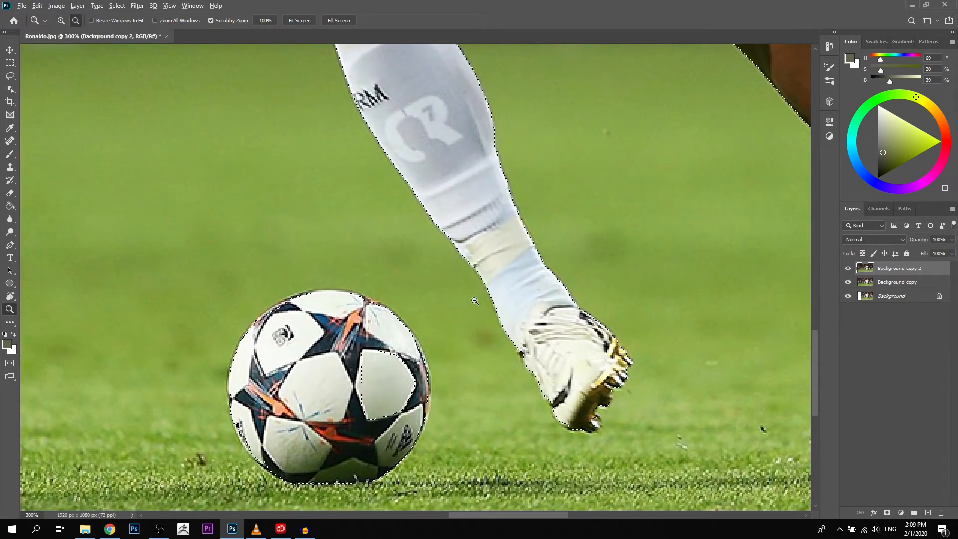
{"action": "left_click", "coordinate": [357, 279], "text": "alt"}
{"action": "left_click", "coordinate": [359, 280], "text": "alt"}
{"action": "left_click", "coordinate": [358, 281], "text": "alt"}
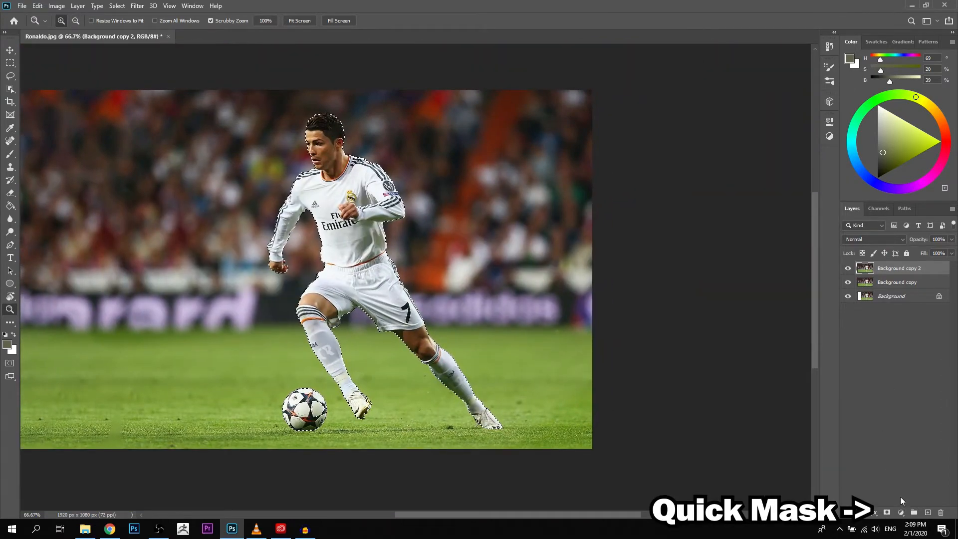
Add a layer mask from the player-and-ball selection to Background copy 2 and hide the Background copy and Background layers
{"action": "left_click", "coordinate": [887, 512]}
{"action": "left_click", "coordinate": [848, 282]}
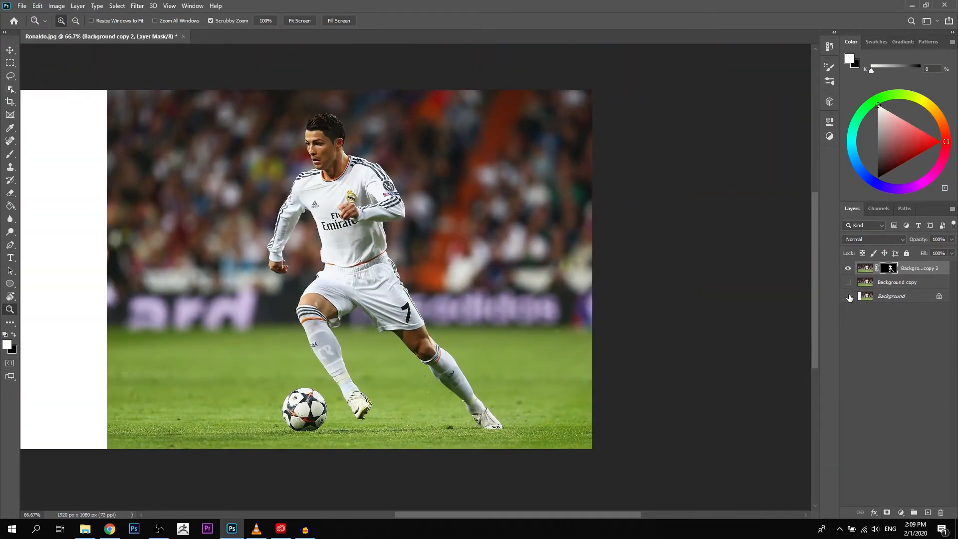
{"action": "left_click", "coordinate": [848, 295]}
Lasso the missing white panel on the ball and fill that area of the layer mask with White at 100% opacity
{"action": "left_click", "coordinate": [235, 423]}
{"action": "left_click", "coordinate": [320, 416]}
{"action": "left_click", "coordinate": [424, 392]}
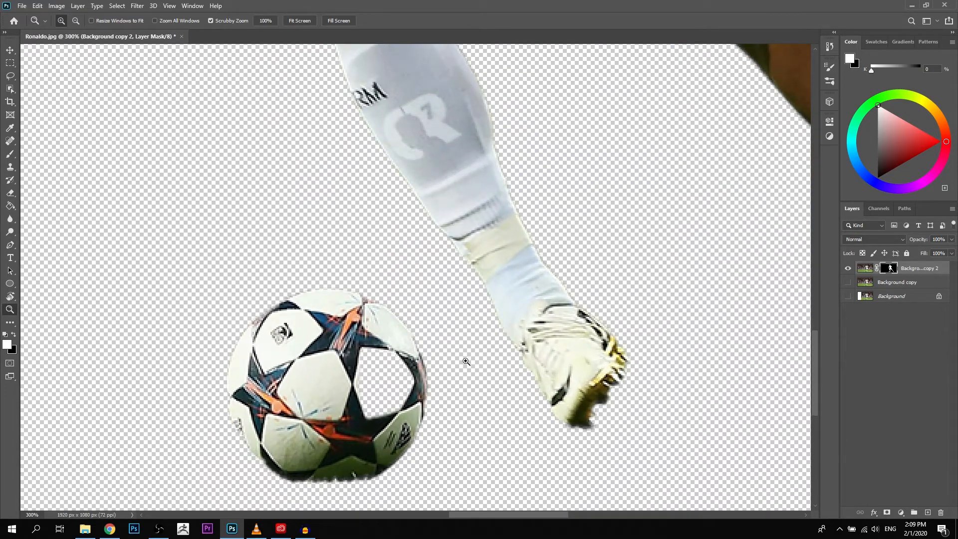
{"action": "left_click", "coordinate": [10, 76]}
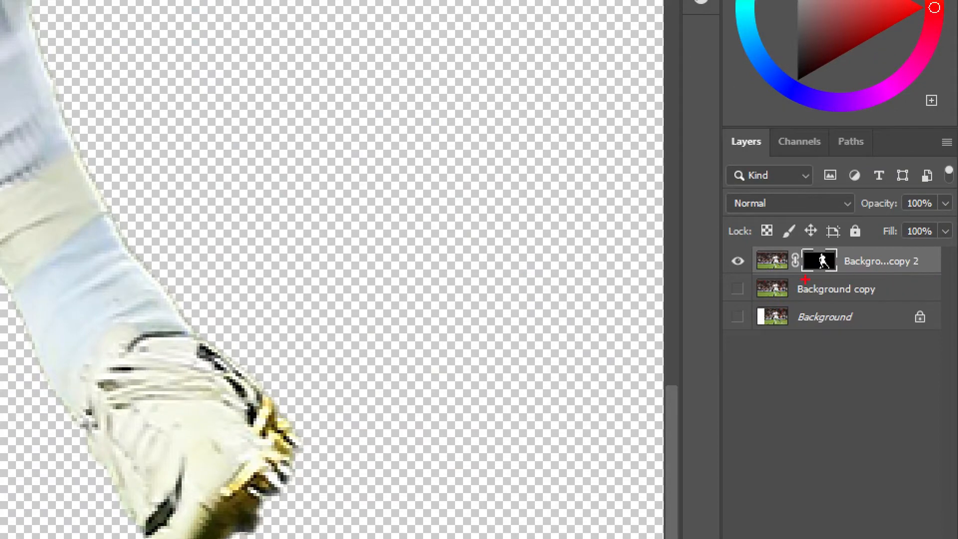
{"action": "mouse_move", "coordinate": [801, 278]}
{"action": "left_mouse_down"}
{"action": "mouse_move", "coordinate": [853, 272]}
{"action": "mouse_move", "coordinate": [844, 245]}
{"action": "mouse_move", "coordinate": [793, 253]}
{"action": "left_mouse_up"}
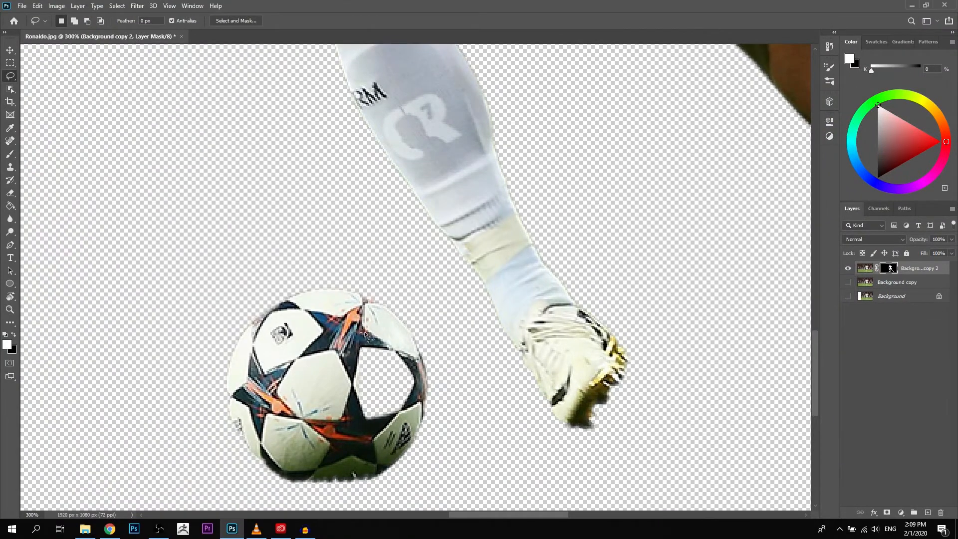
{"action": "left_click_drag", "start_coordinate": [366, 332], "coordinate": [401, 349]}
{"action": "mouse_move", "coordinate": [418, 393]}
{"action": "left_mouse_down"}
{"action": "mouse_move", "coordinate": [384, 431]}
{"action": "mouse_move", "coordinate": [365, 427]}
{"action": "mouse_move", "coordinate": [350, 410]}
{"action": "mouse_move", "coordinate": [349, 380]}
{"action": "left_mouse_up"}
{"action": "left_click", "coordinate": [37, 6]}
{"action": "left_click", "coordinate": [59, 160]}
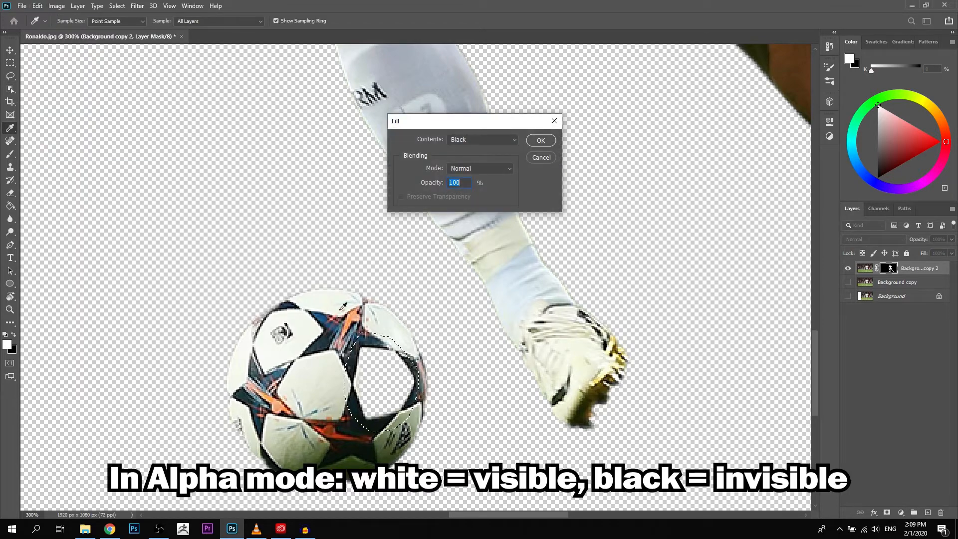
{"action": "left_click", "coordinate": [512, 141]}
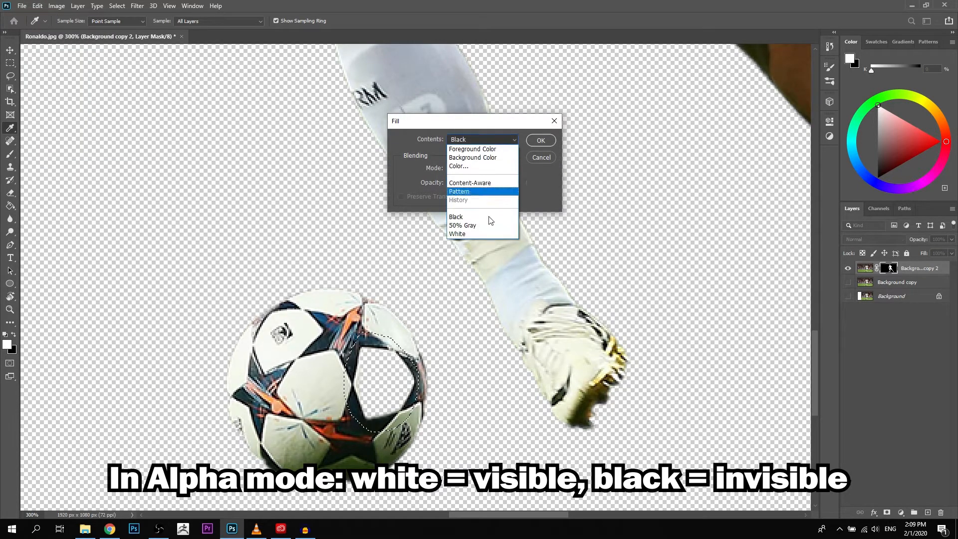
{"action": "left_click", "coordinate": [483, 234]}
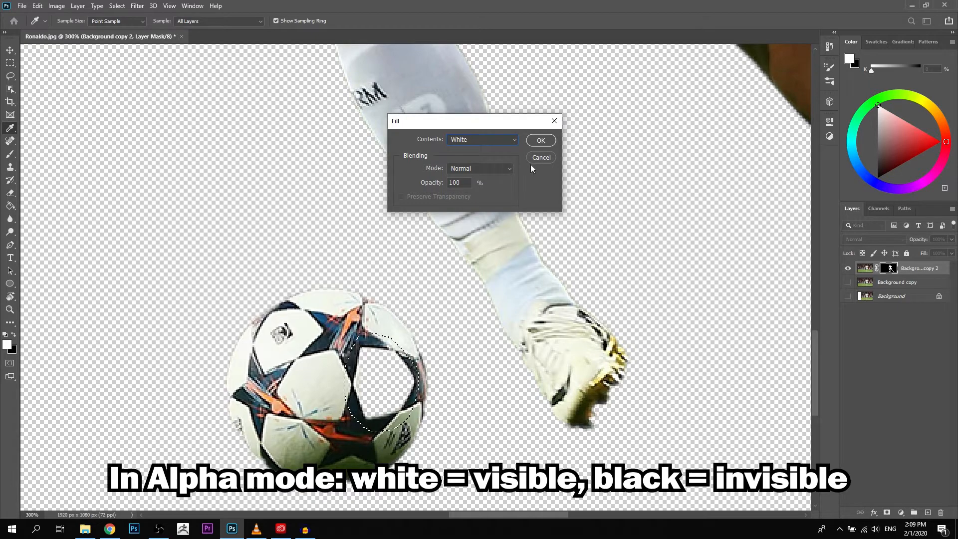
{"action": "left_click", "coordinate": [540, 141]}
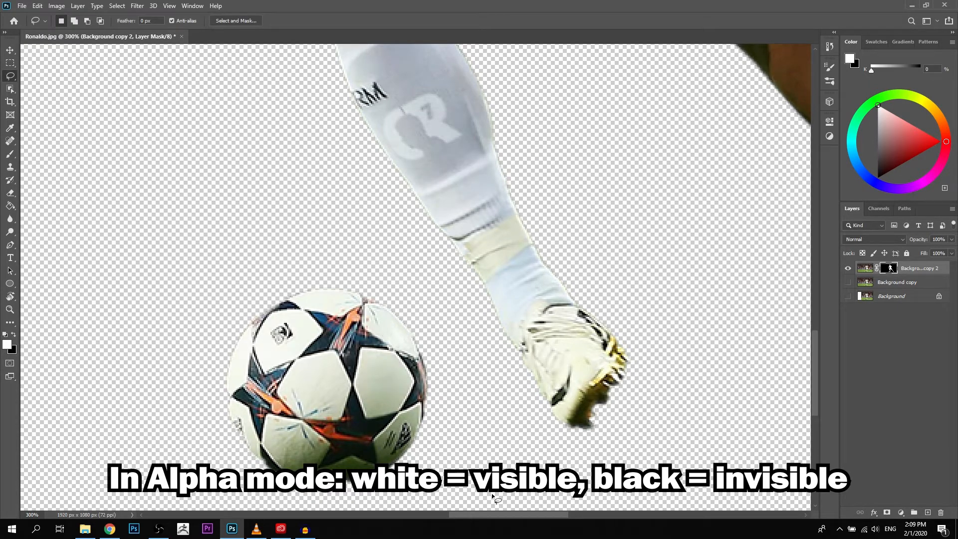
Duplicate the masked Background copy 2 layer
{"action": "key", "text": "z"}
{"action": "left_click", "coordinate": [473, 286], "text": "alt"}
{"action": "left_click", "coordinate": [473, 287], "text": "alt"}
{"action": "left_click", "coordinate": [588, 220], "text": "alt"}
{"action": "left_click_drag", "start_coordinate": [588, 183], "coordinate": [643, 289]}
{"action": "left_click_drag", "start_coordinate": [931, 268], "coordinate": [928, 513]}
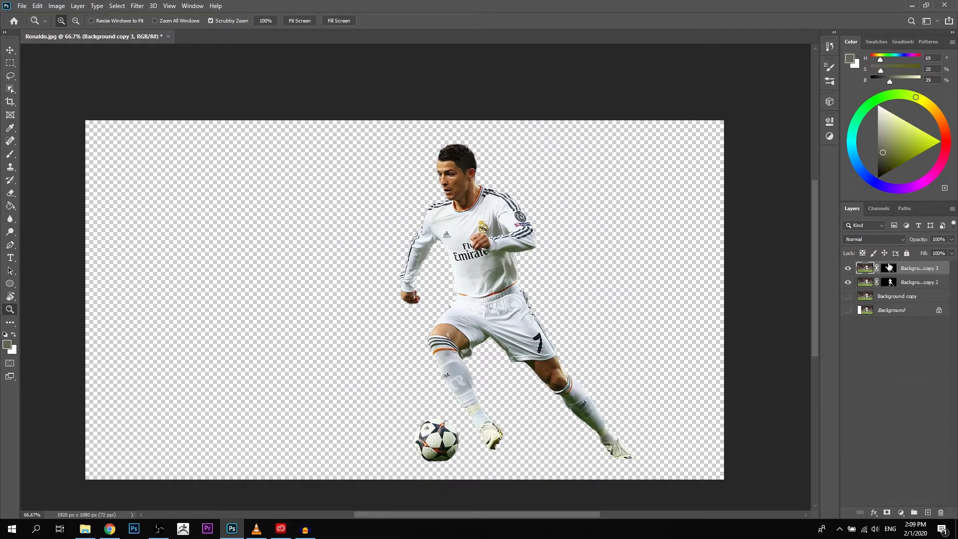
Lasso around the ball on the Background copy 3 mask, fill it with Black, and check the result against the layer below
{"action": "left_click", "coordinate": [891, 269]}
{"action": "left_click_drag", "start_coordinate": [487, 317], "coordinate": [422, 276]}
{"action": "left_click", "coordinate": [354, 373]}
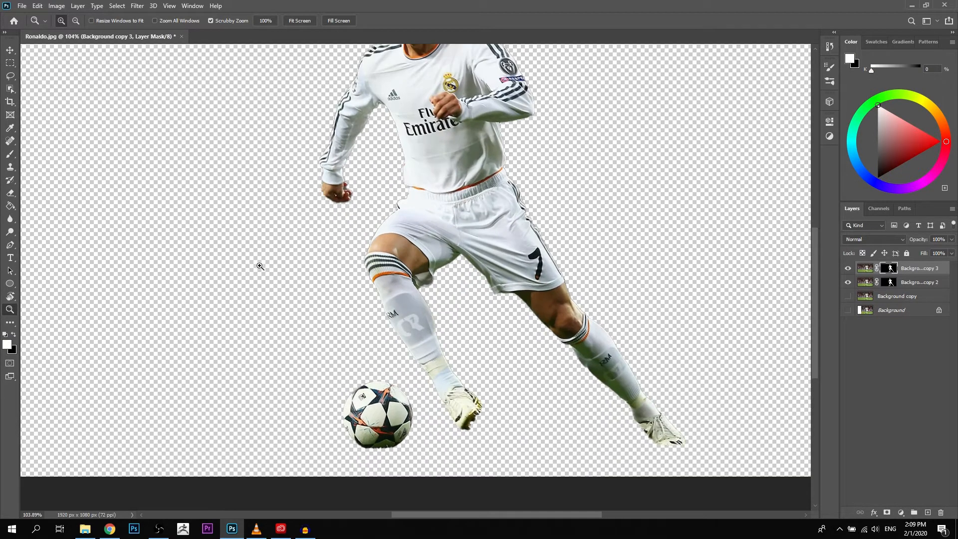
{"action": "left_click", "coordinate": [10, 76]}
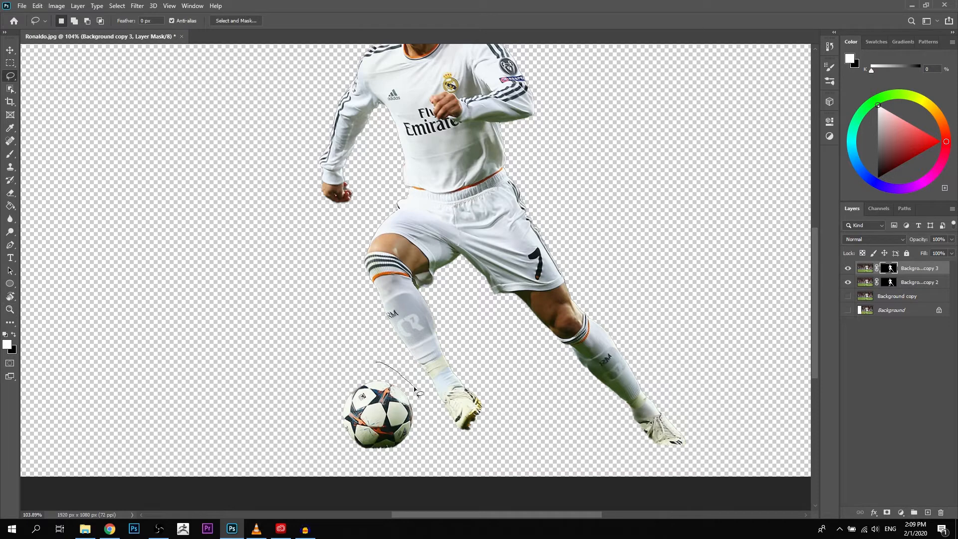
{"action": "left_click_drag", "start_coordinate": [322, 446], "coordinate": [359, 366]}
{"action": "left_click", "coordinate": [32, 7]}
{"action": "left_click", "coordinate": [75, 157]}
{"action": "left_click", "coordinate": [505, 142]}
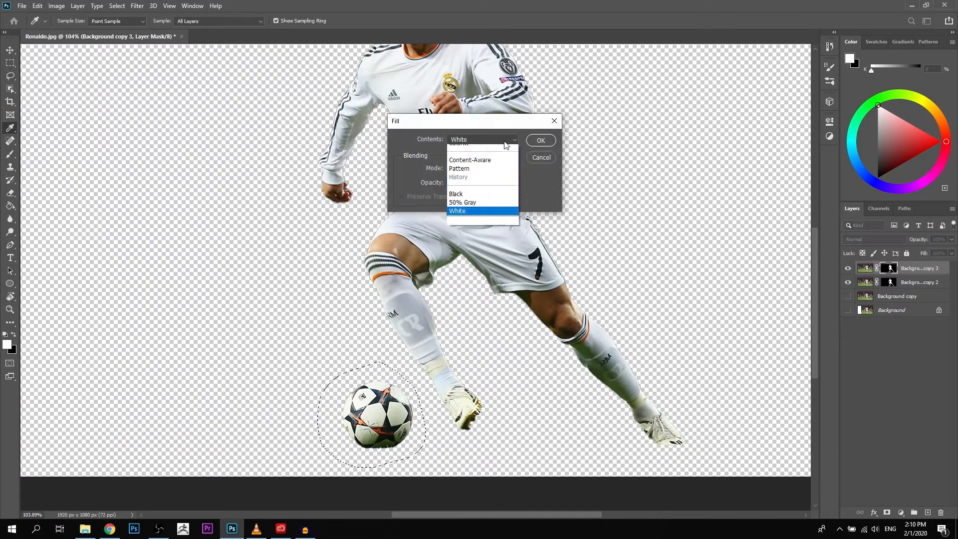
{"action": "left_click", "coordinate": [494, 218]}
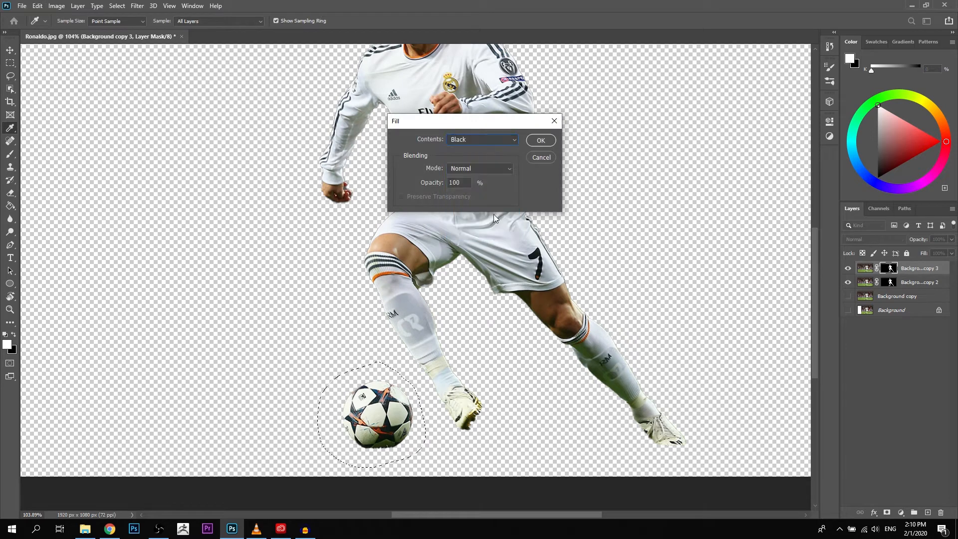
{"action": "left_click", "coordinate": [546, 142]}
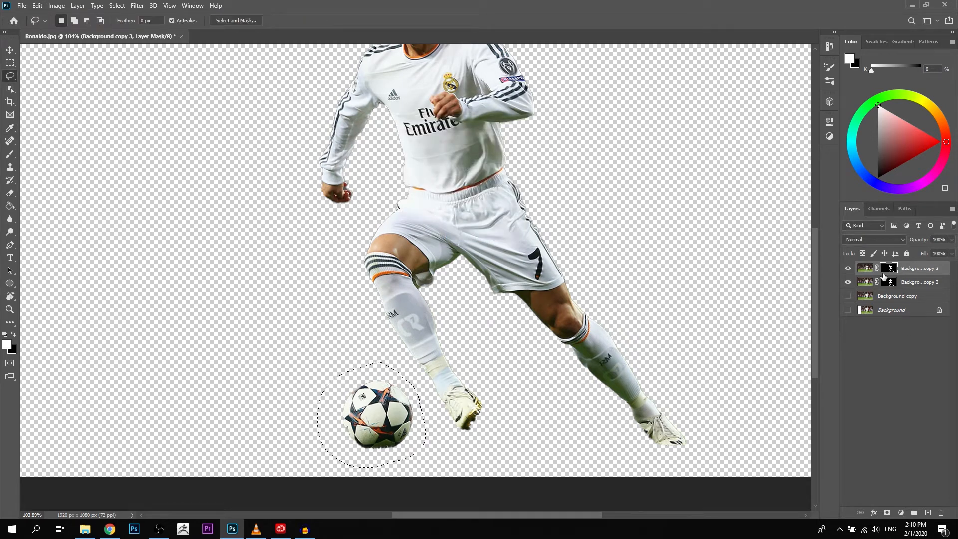
{"action": "left_click", "coordinate": [847, 283]}
{"action": "left_click", "coordinate": [846, 282]}
{"action": "left_click", "coordinate": [846, 283]}
{"action": "left_click", "coordinate": [847, 283]}
Lasso around the whole player on the Background copy 2 mask, fill the area with Black, and deselect
{"action": "left_click", "coordinate": [891, 284]}
{"action": "left_click_drag", "start_coordinate": [564, 297], "coordinate": [519, 384]}
{"action": "key", "text": "z"}
{"action": "left_click", "coordinate": [543, 293], "text": "alt"}
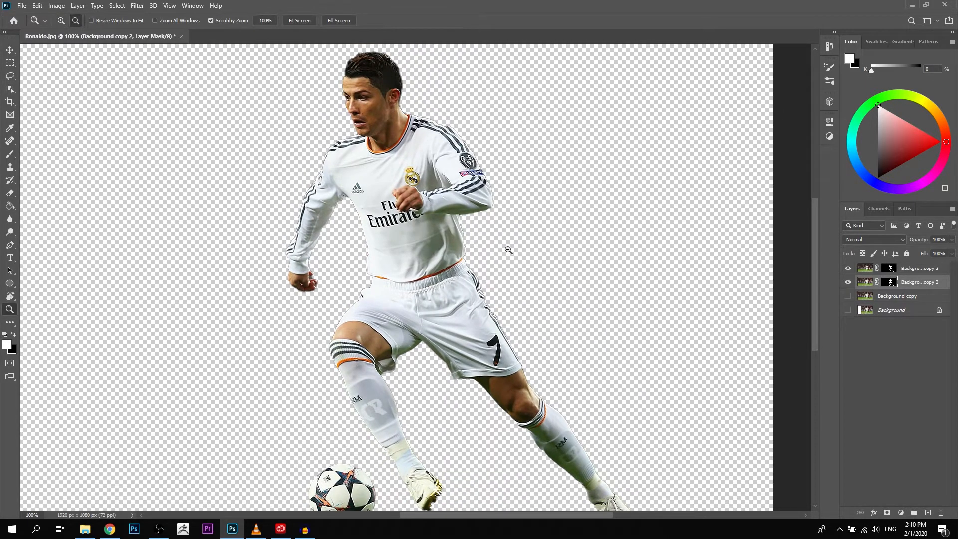
{"action": "left_click", "coordinate": [508, 249], "text": "alt"}
{"action": "left_click", "coordinate": [10, 75]}
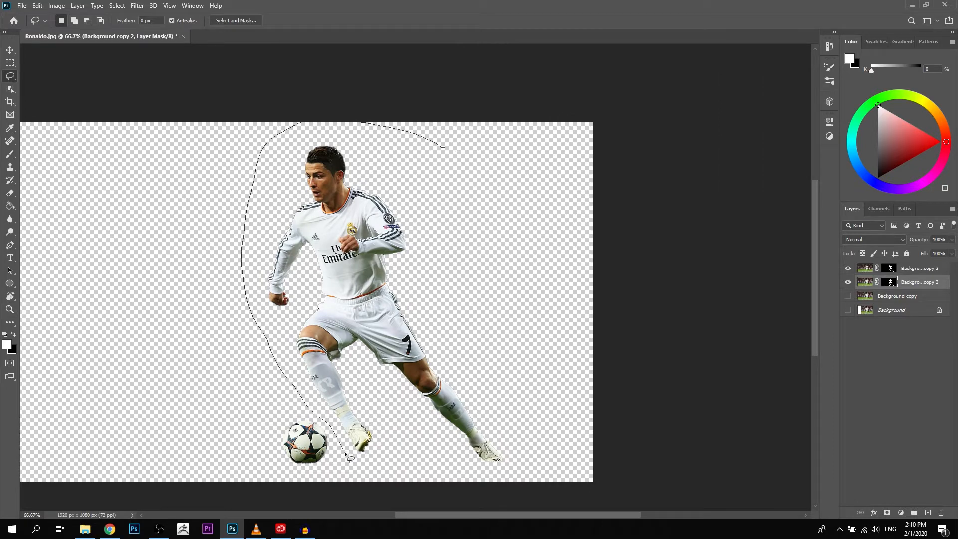
{"action": "mouse_move", "coordinate": [532, 487]}
{"action": "left_mouse_down"}
{"action": "mouse_move", "coordinate": [514, 295]}
{"action": "mouse_move", "coordinate": [478, 250]}
{"action": "mouse_move", "coordinate": [451, 165]}
{"action": "left_mouse_up"}
{"action": "left_click", "coordinate": [37, 5]}
{"action": "left_click", "coordinate": [63, 163]}
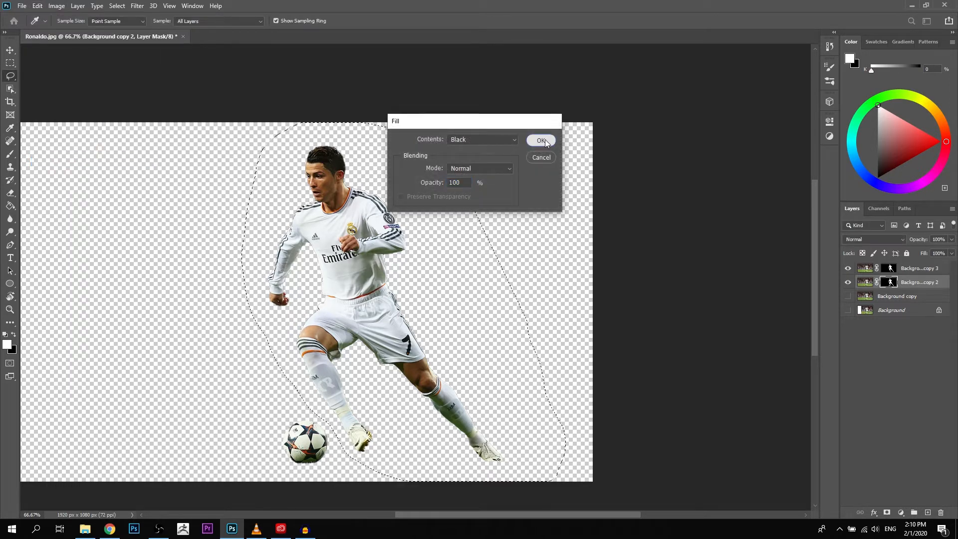
{"action": "left_click", "coordinate": [539, 143]}
{"action": "key", "text": "ctrl+d"}
View the ball and player cutouts one at a time by switching their layers' visibility, leaving only the player shown
{"action": "left_click", "coordinate": [848, 268]}
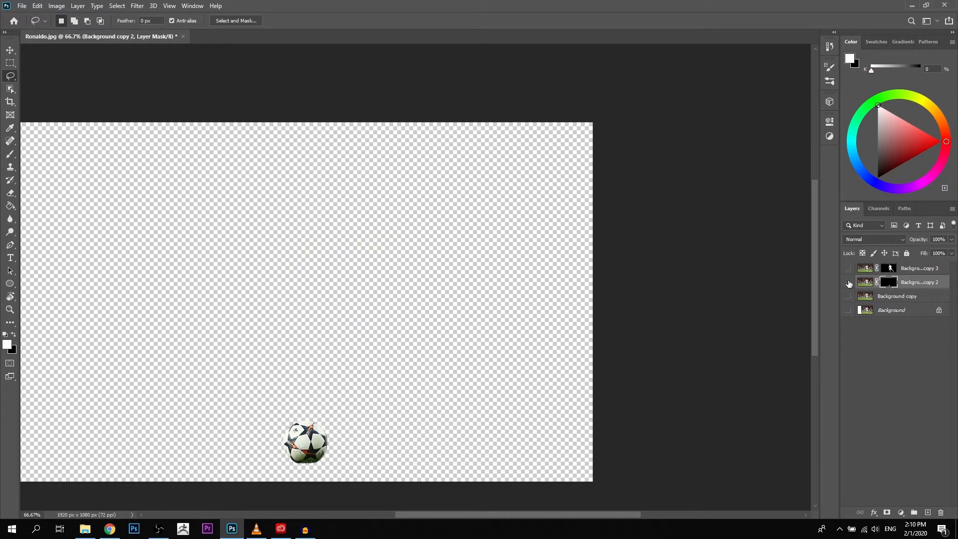
{"action": "left_click", "coordinate": [849, 283]}
{"action": "left_click", "coordinate": [848, 269]}
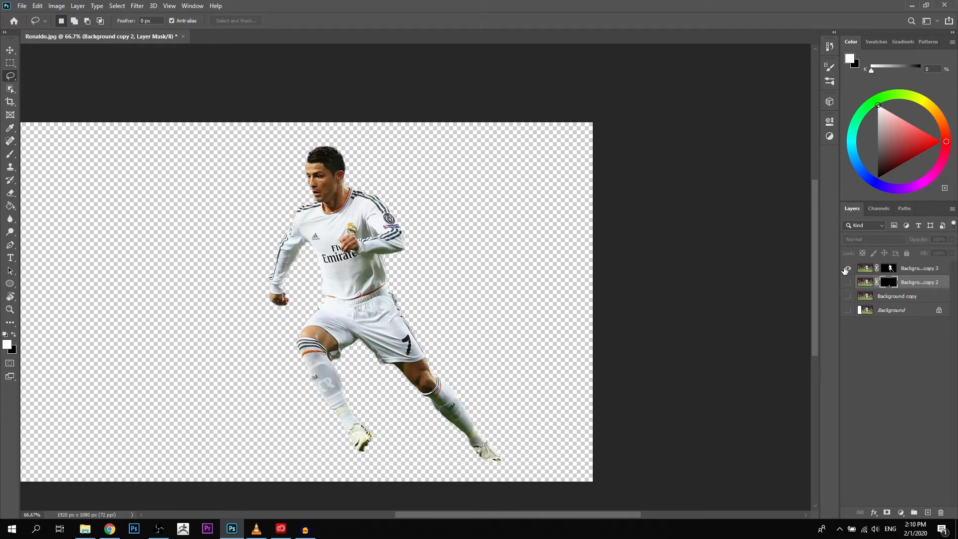
Rename the player layer Ronaldo, the ball layer Ball, and the Background copy layer BG
{"action": "double_click", "coordinate": [917, 268]}
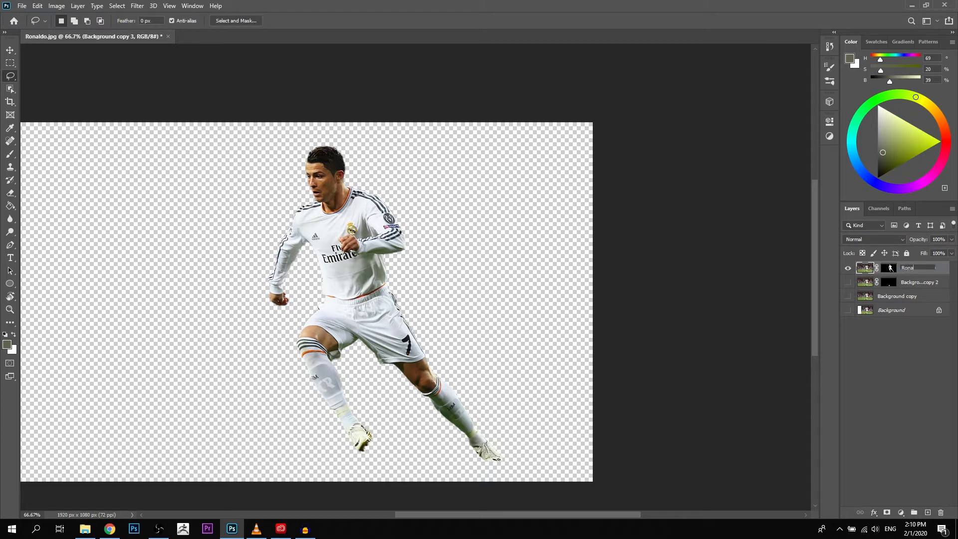
{"action": "key", "text": "Return"}
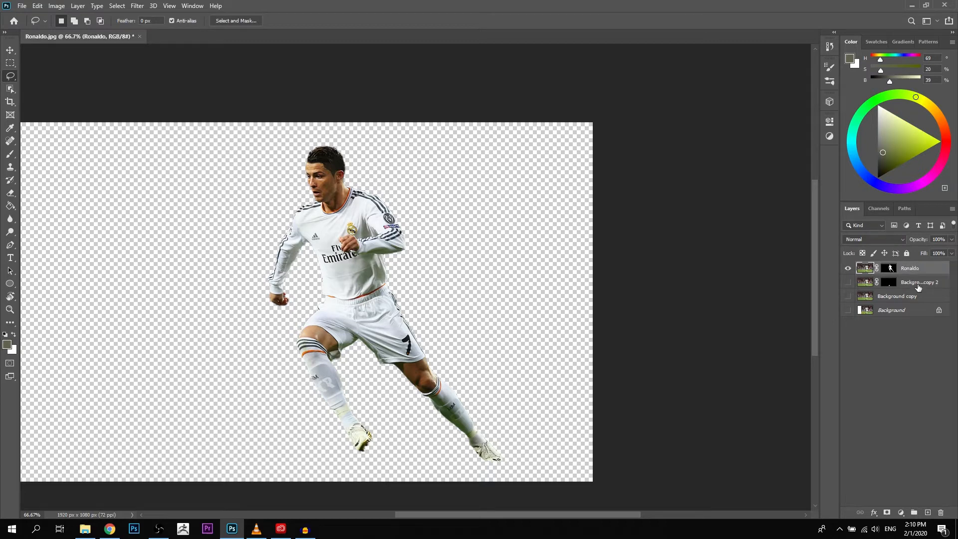
{"action": "double_click", "coordinate": [918, 283]}
{"action": "type", "text": "Ball"}
{"action": "key", "text": "Return"}
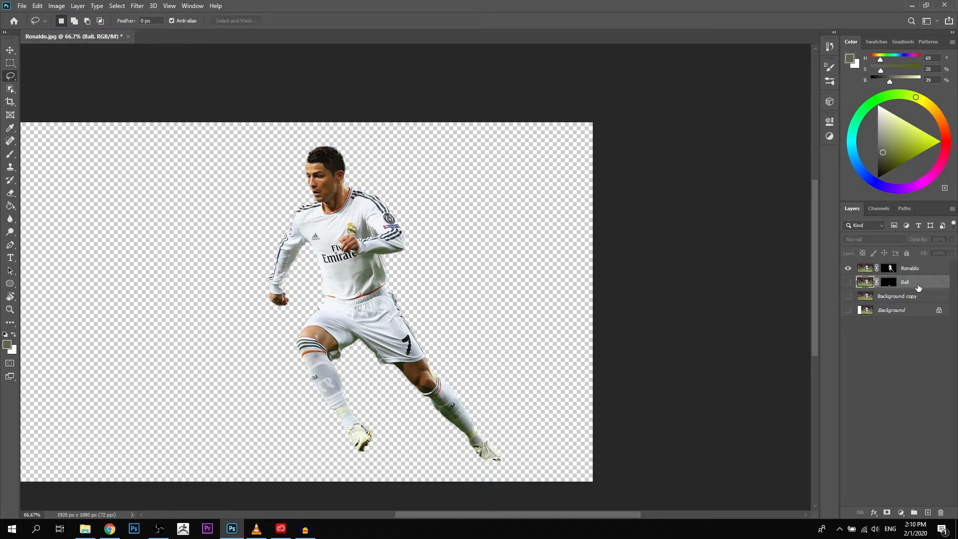
{"action": "double_click", "coordinate": [902, 298]}
{"action": "type", "text": "BG"}
{"action": "key", "text": "Return"}
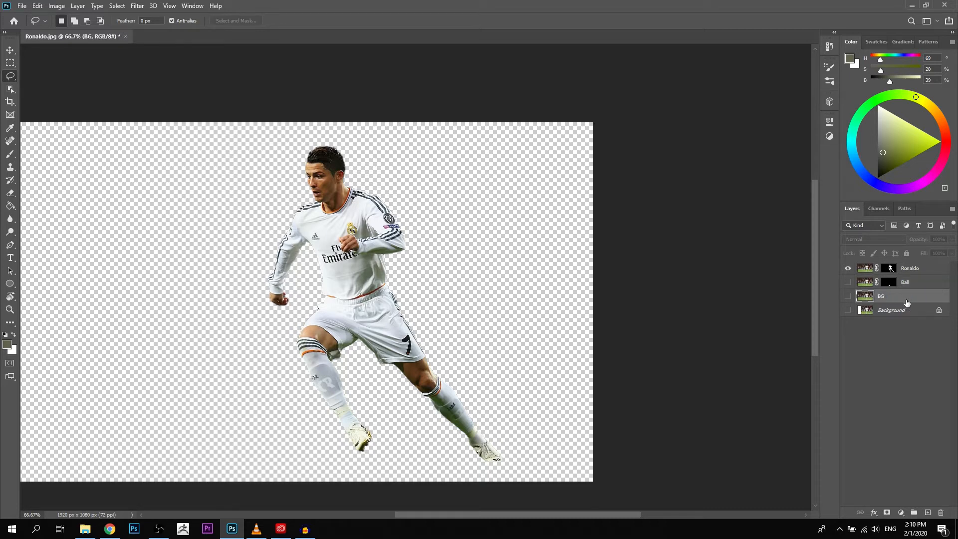
Show only the BG layer and select the player and ball on it with the Object Selection tool's Select Subject command
{"action": "left_click", "coordinate": [848, 268]}
{"action": "left_click", "coordinate": [848, 296]}
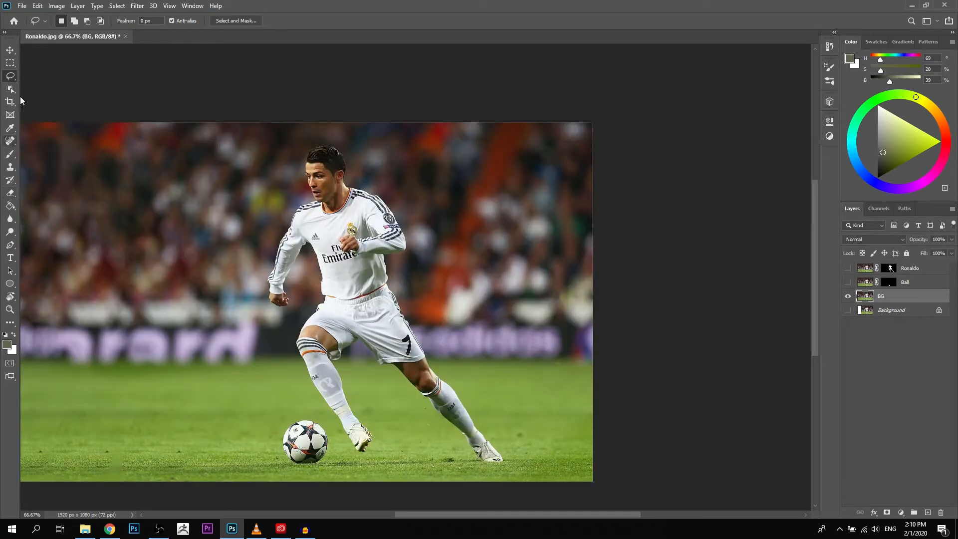
{"action": "left_click", "coordinate": [10, 89]}
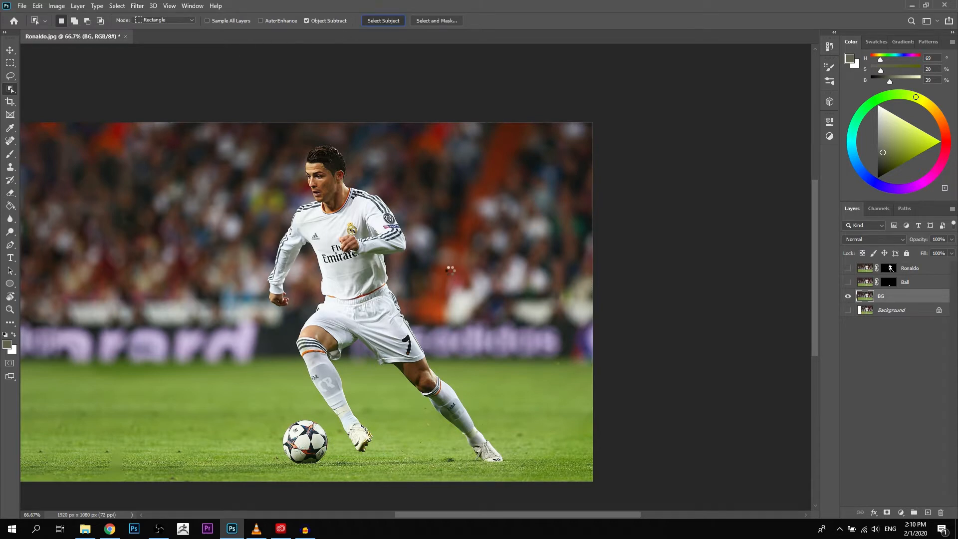
{"action": "key", "text": "z"}
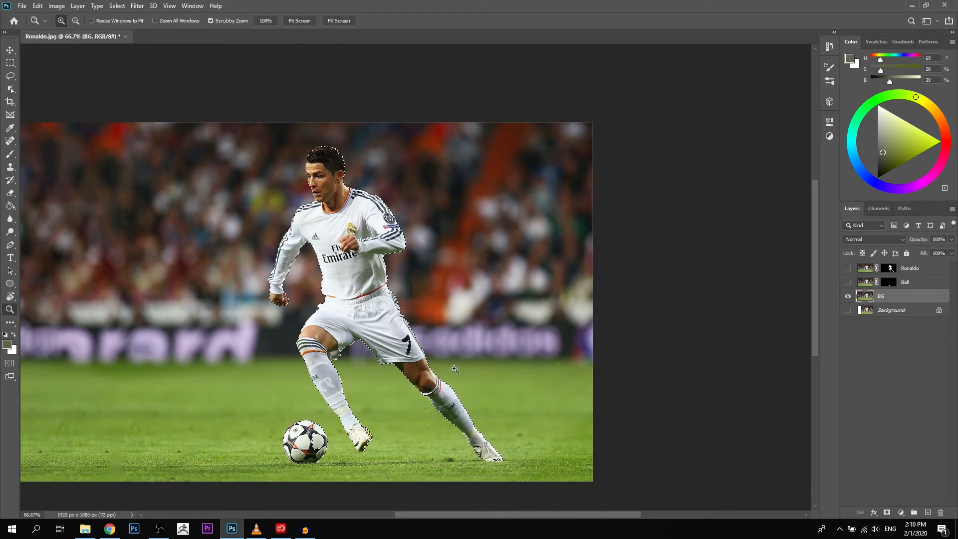
Add the ball's unselected white panel to the selection with the Lasso tool
{"action": "left_click", "coordinate": [262, 447]}
{"action": "left_click", "coordinate": [370, 440]}
{"action": "left_click_drag", "start_coordinate": [337, 415], "coordinate": [389, 359]}
{"action": "left_click", "coordinate": [371, 386]}
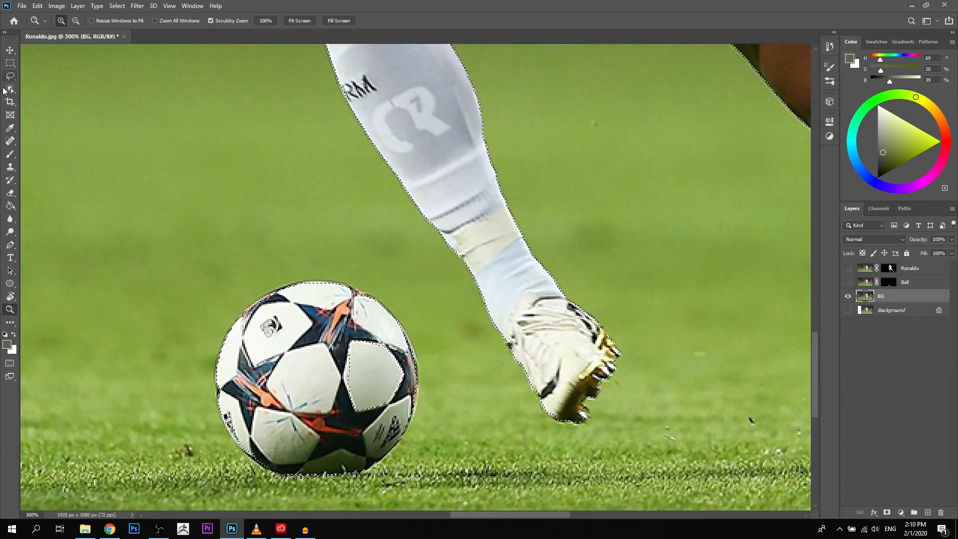
{"action": "key", "text": "l"}
{"action": "left_click_drag", "start_coordinate": [358, 323], "coordinate": [399, 348], "text": "shift"}
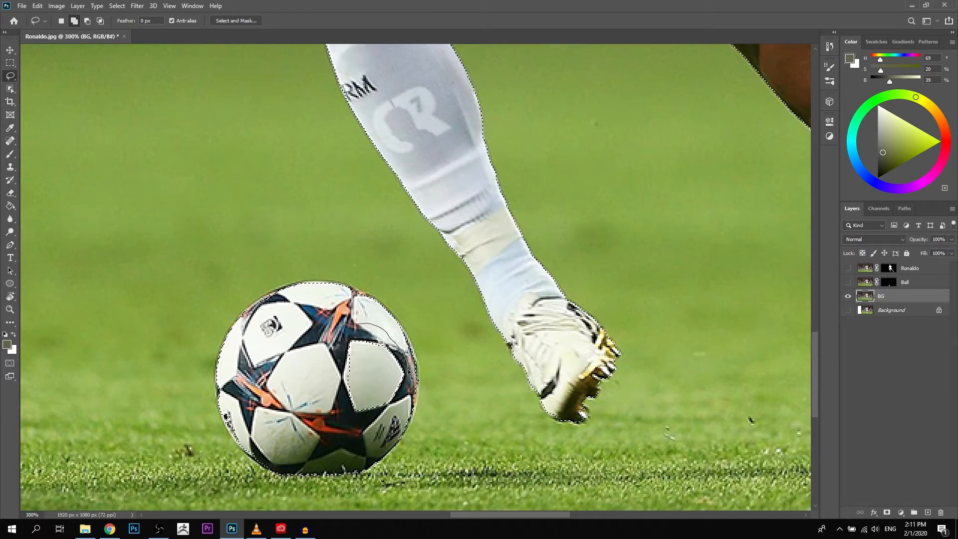
{"action": "left_click_drag", "start_coordinate": [333, 385], "coordinate": [356, 326], "text": "shift"}
Examine the selection outline up close along the player's rear leg and shoe and around the head
{"action": "key", "text": "z"}
{"action": "left_click", "coordinate": [458, 338], "text": "alt"}
{"action": "left_click", "coordinate": [458, 337], "text": "alt"}
{"action": "left_click", "coordinate": [458, 337], "text": "alt"}
{"action": "left_click_drag", "start_coordinate": [629, 274], "coordinate": [474, 264]}
{"action": "left_click", "coordinate": [500, 331]}
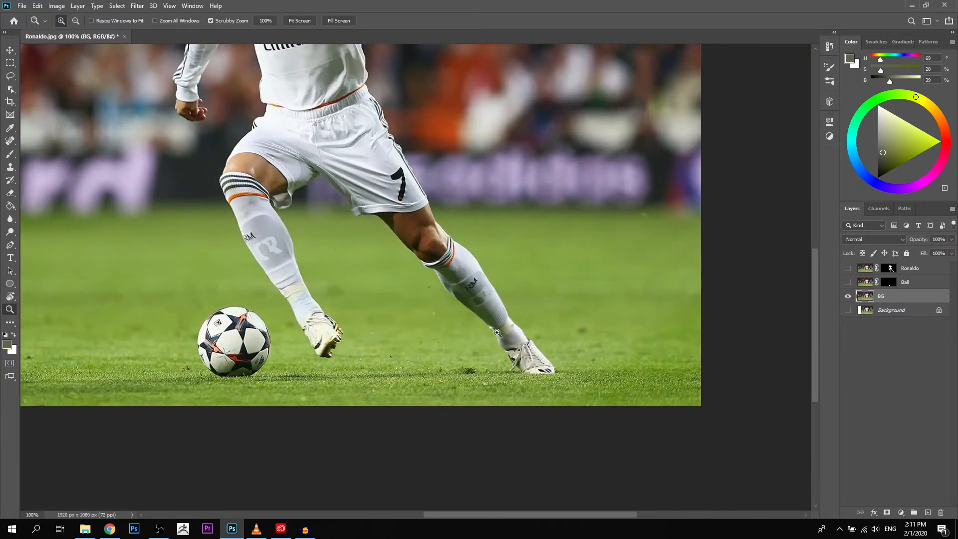
{"action": "left_click", "coordinate": [500, 331]}
{"action": "left_click", "coordinate": [500, 331]}
{"action": "left_click_drag", "start_coordinate": [490, 387], "coordinate": [590, 413]}
{"action": "left_click", "coordinate": [545, 329], "text": "alt"}
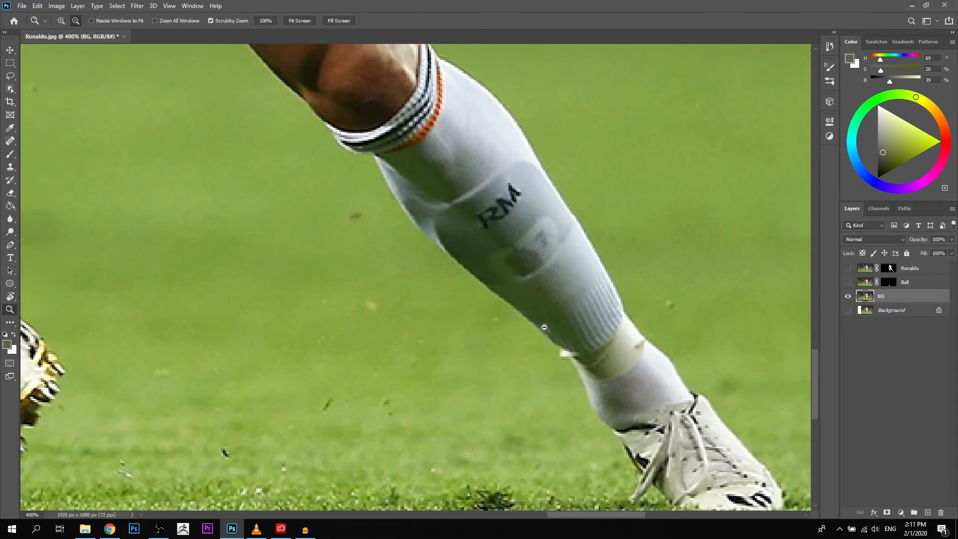
{"action": "left_click", "coordinate": [545, 328], "text": "alt"}
{"action": "left_click", "coordinate": [486, 244], "text": "alt"}
{"action": "left_click_drag", "start_coordinate": [390, 69], "coordinate": [481, 152]}
{"action": "left_click", "coordinate": [415, 240]}
{"action": "left_click", "coordinate": [415, 240]}
{"action": "left_click", "coordinate": [465, 278]}
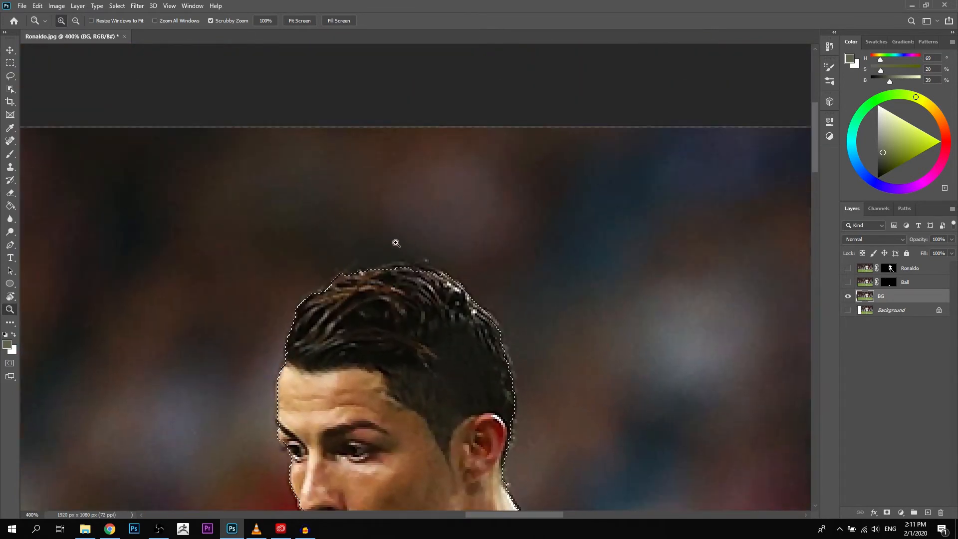
{"action": "left_click", "coordinate": [547, 364], "text": "alt"}
{"action": "left_click", "coordinate": [546, 364], "text": "alt"}
{"action": "left_click", "coordinate": [546, 364], "text": "alt"}
{"action": "left_click_drag", "start_coordinate": [619, 474], "coordinate": [549, 247]}
{"action": "left_click_drag", "start_coordinate": [639, 434], "coordinate": [684, 481]}
{"action": "left_click", "coordinate": [614, 388], "text": "alt"}
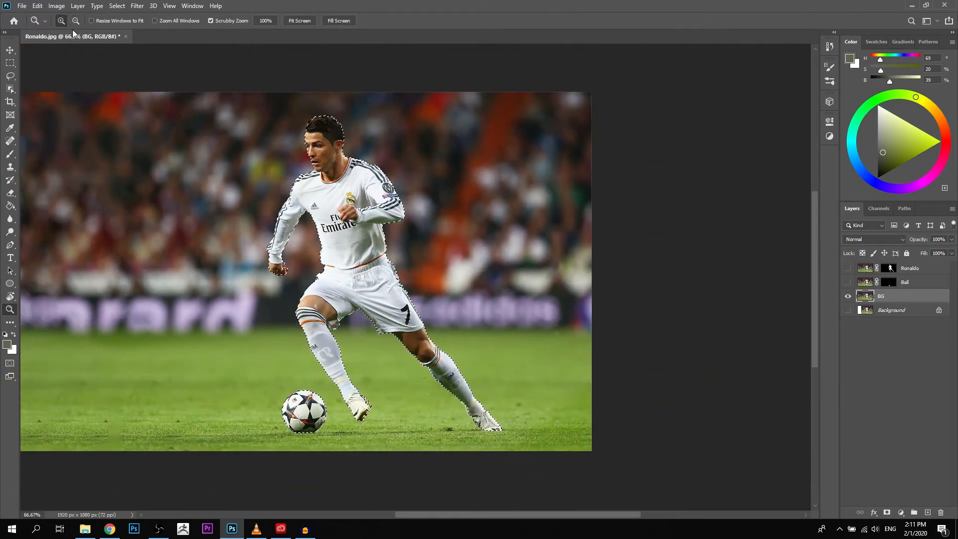
Expand the selection around the player and ball by 15 pixels
{"action": "left_click", "coordinate": [37, 6]}
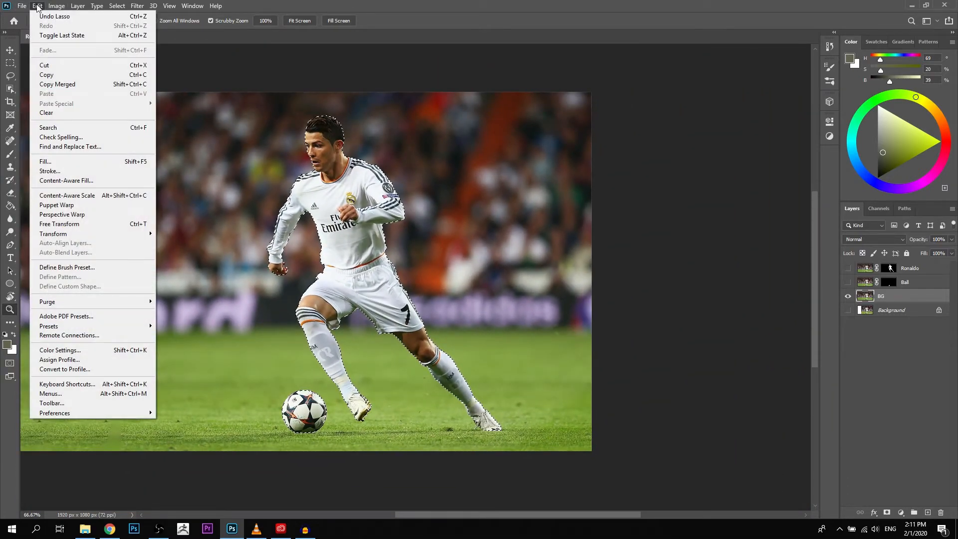
{"action": "left_click", "coordinate": [117, 6]}
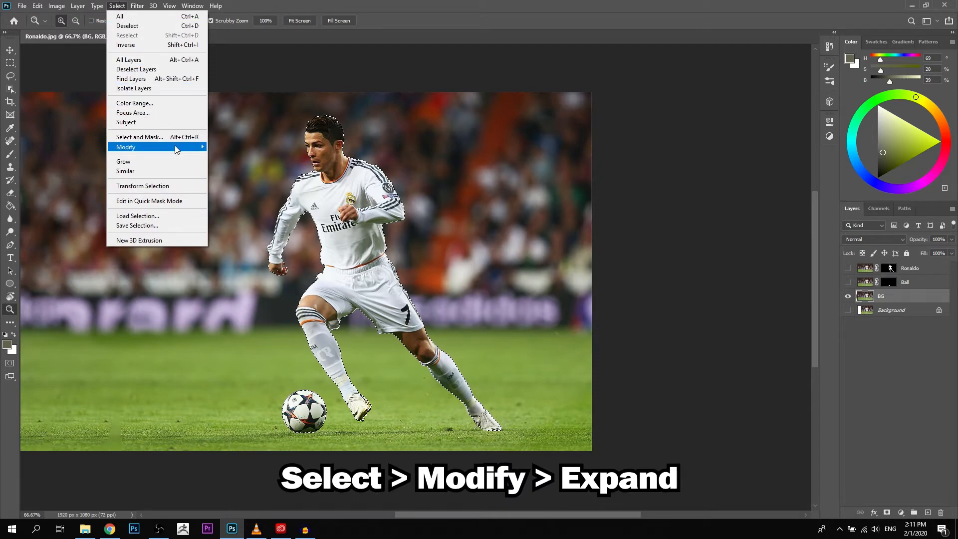
{"action": "mouse_move", "coordinate": [175, 147]}
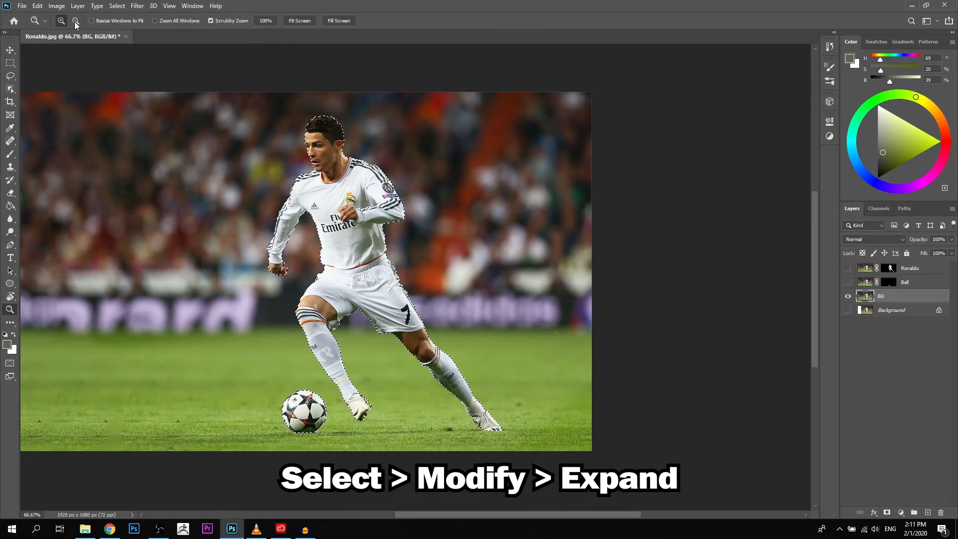
{"action": "left_click", "coordinate": [115, 6]}
{"action": "mouse_move", "coordinate": [156, 147]}
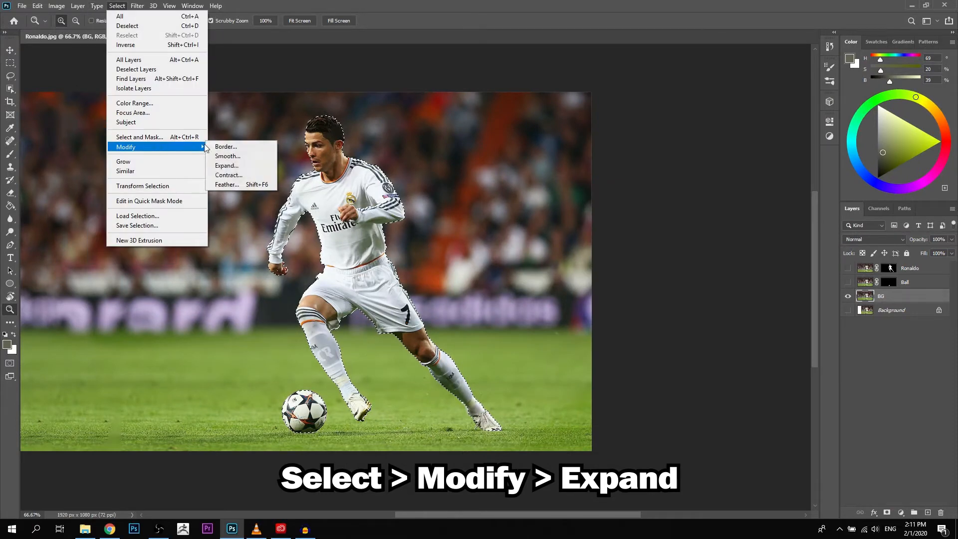
{"action": "left_click", "coordinate": [242, 166]}
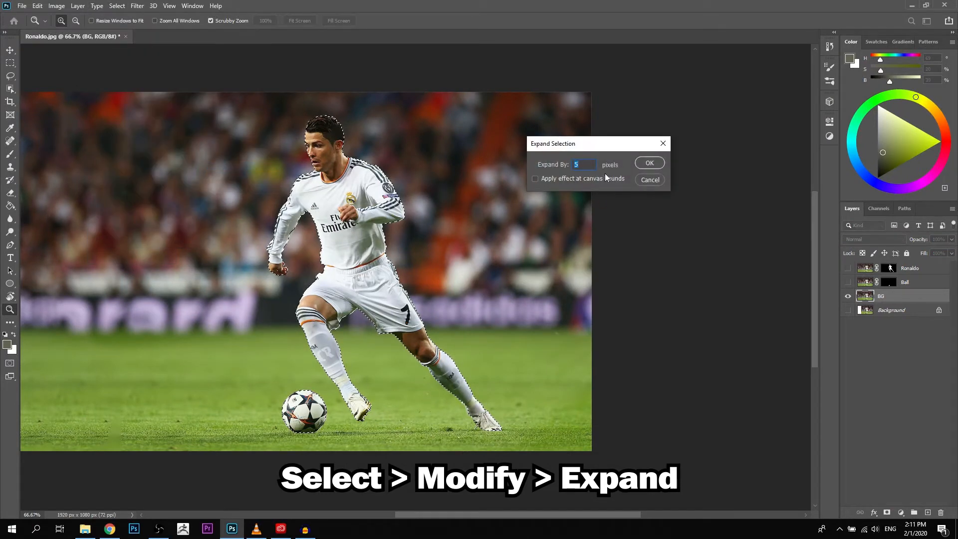
{"action": "type", "text": "15"}
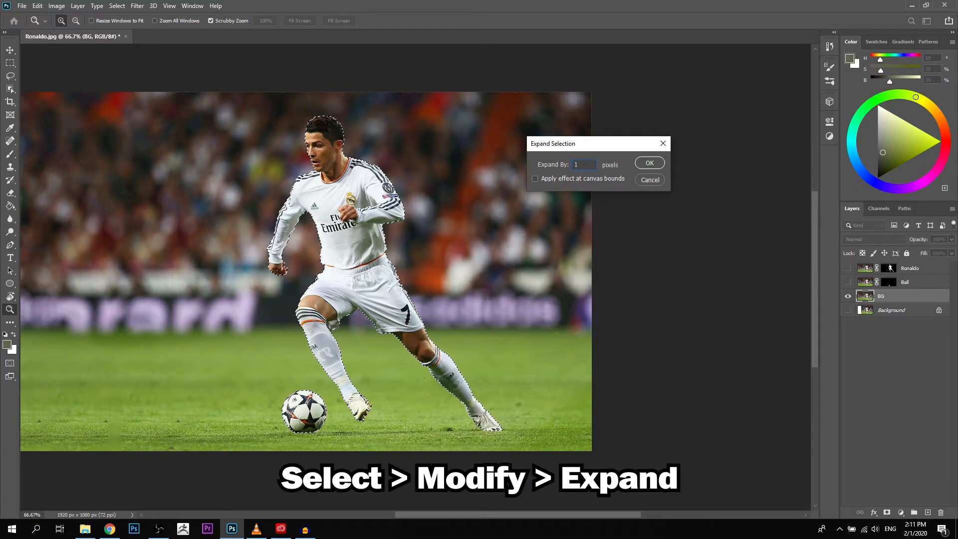
{"action": "left_click", "coordinate": [650, 164]}
Add the strip beside the rear shoe's laces to the selection with the Lasso tool
{"action": "left_click_drag", "start_coordinate": [370, 179], "coordinate": [386, 185]}
{"action": "left_click", "coordinate": [385, 186]}
{"action": "left_click", "coordinate": [386, 185]}
{"action": "left_click_drag", "start_coordinate": [499, 320], "coordinate": [500, 164]}
{"action": "left_click_drag", "start_coordinate": [689, 479], "coordinate": [574, 299]}
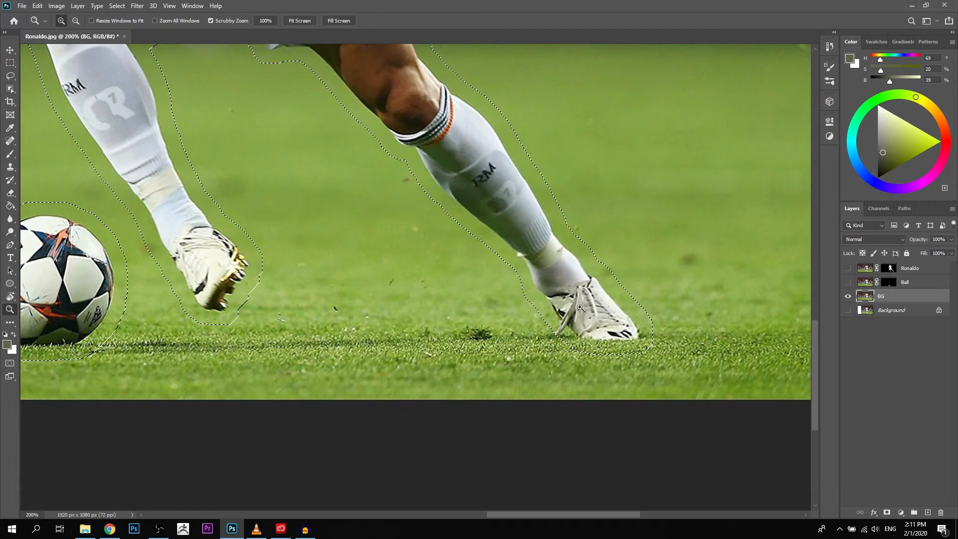
{"action": "left_click", "coordinate": [574, 300]}
{"action": "key", "text": "l"}
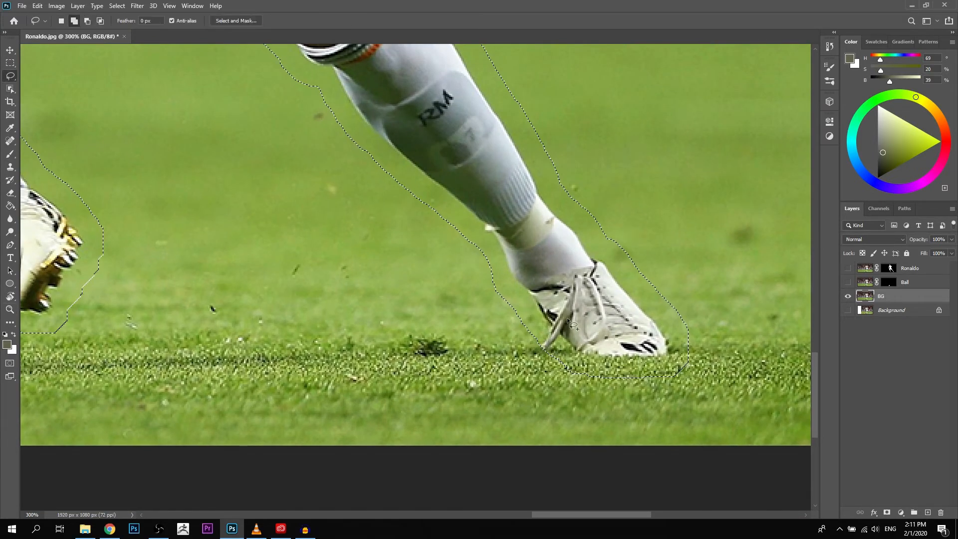
{"action": "left_click_drag", "start_coordinate": [540, 331], "coordinate": [537, 356]}
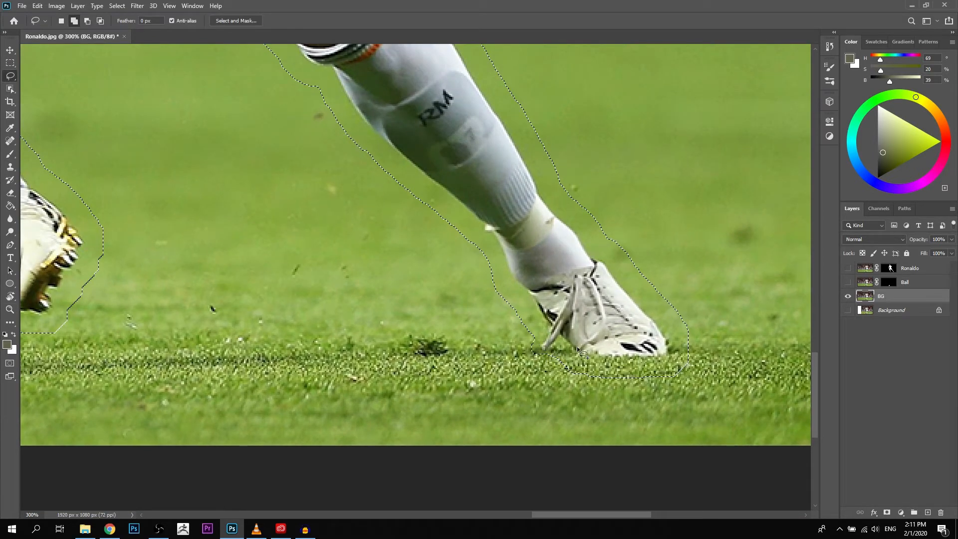
{"action": "key", "text": "z"}
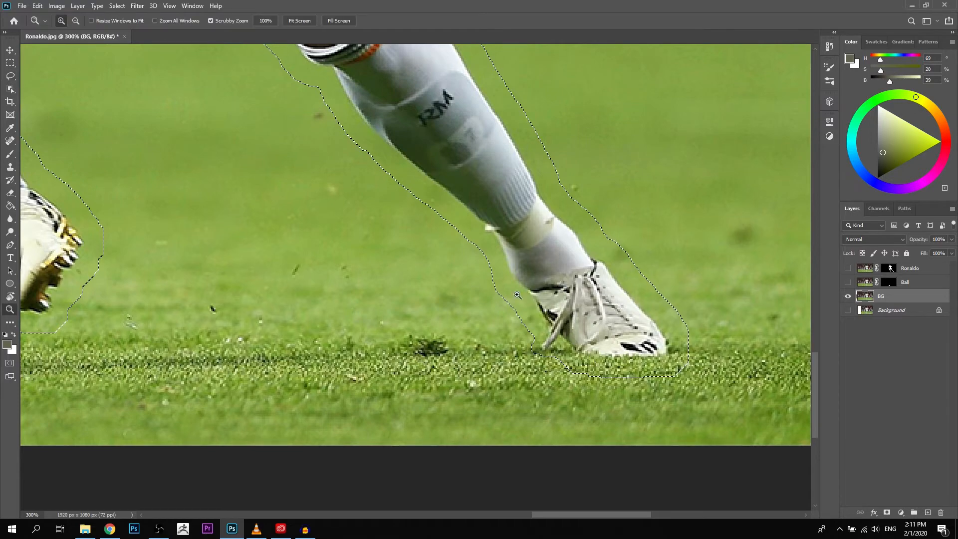
{"action": "left_click", "coordinate": [511, 288], "text": "alt"}
{"action": "left_click", "coordinate": [511, 288], "text": "alt"}
{"action": "left_click_drag", "start_coordinate": [405, 211], "coordinate": [487, 380]}
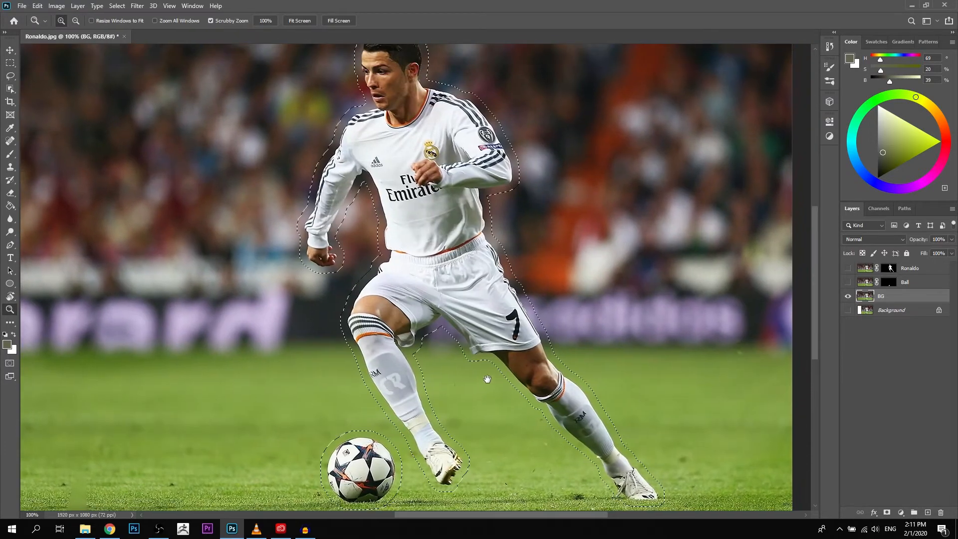
{"action": "left_click", "coordinate": [422, 259], "text": "alt"}
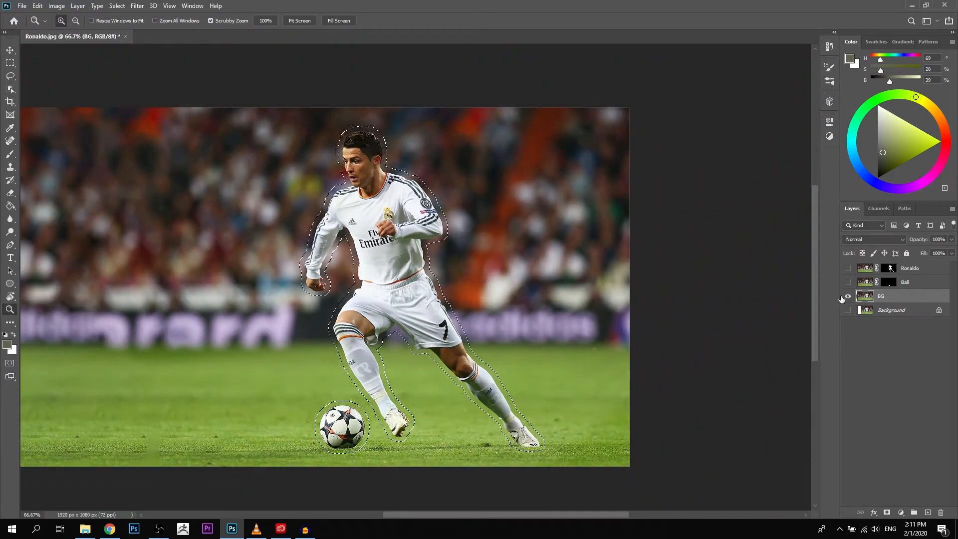
Remove the player and ball from the BG layer with Content-Aware Fill, then clear the selection
{"action": "left_click", "coordinate": [38, 5]}
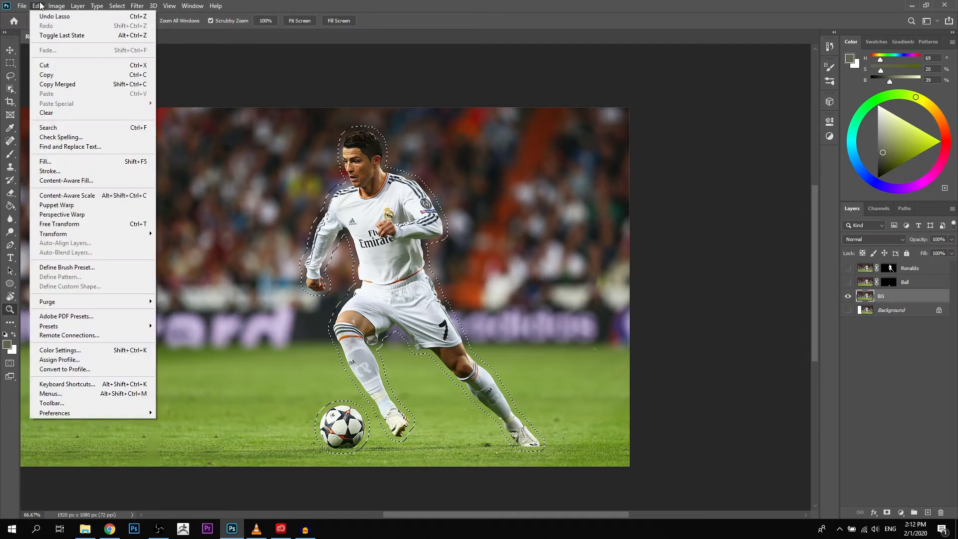
{"action": "left_click", "coordinate": [90, 182]}
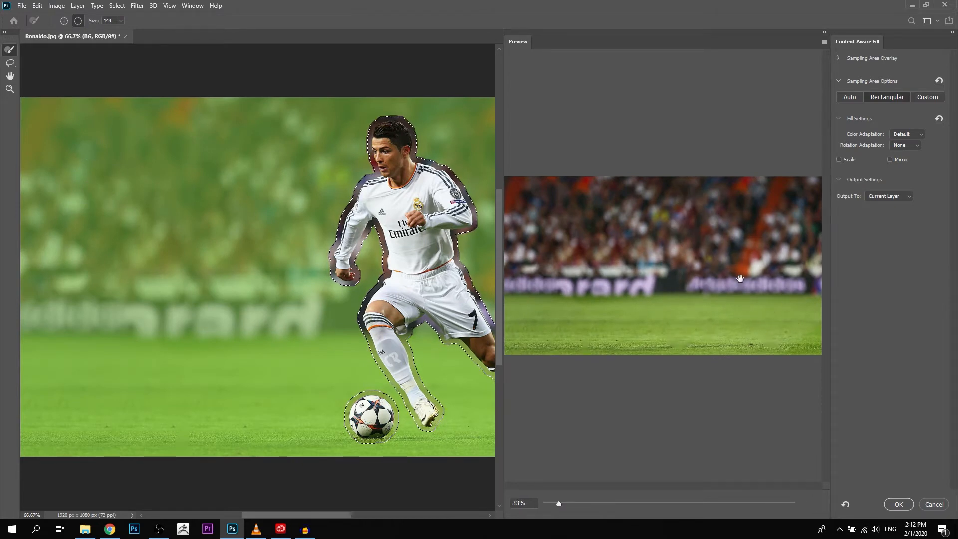
{"action": "left_click", "coordinate": [899, 504]}
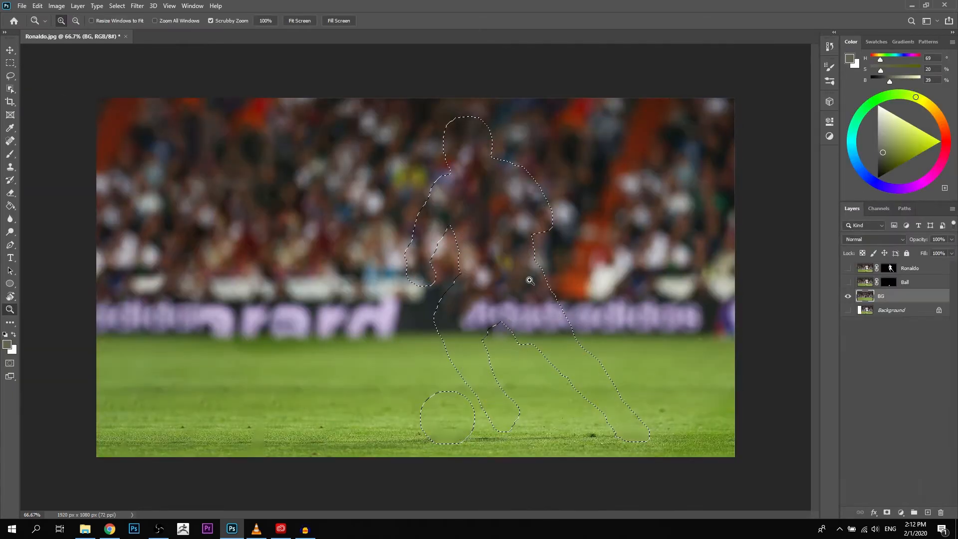
{"action": "key", "text": "l"}
{"action": "key", "text": "ctrl+d"}
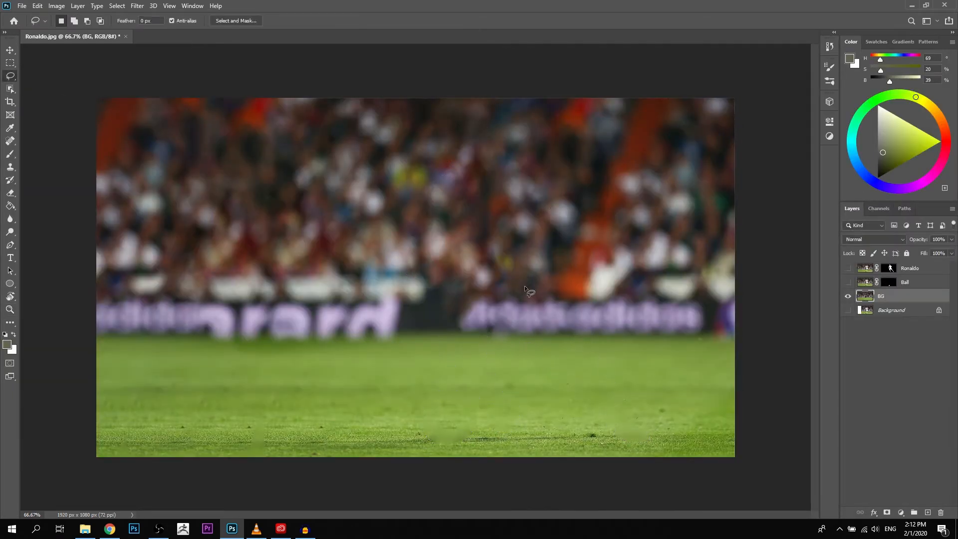
{"action": "left_click", "coordinate": [5, 53]}
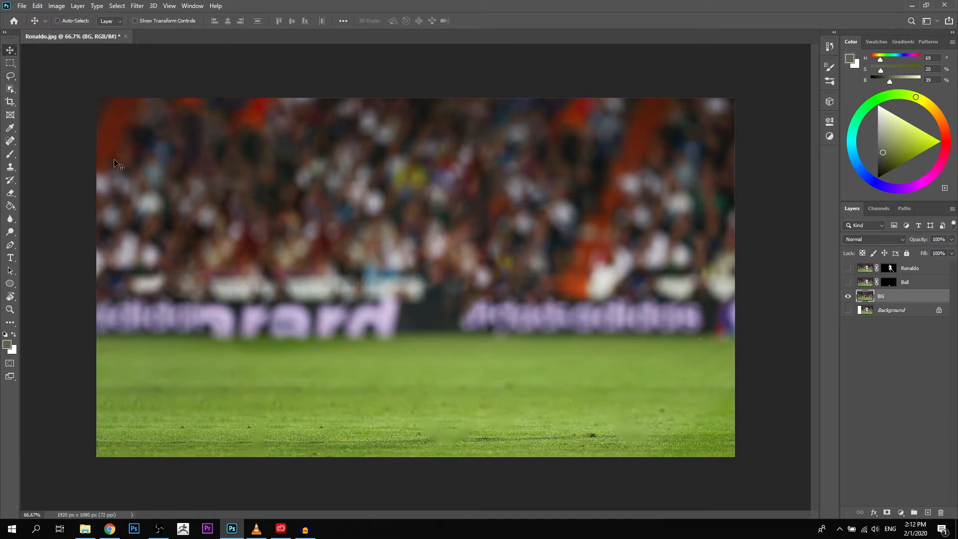
Save the visible background as PNG file BG in the Ronaldo folder under Week 1 - Intro, using the Large file size option
{"action": "left_click", "coordinate": [22, 5]}
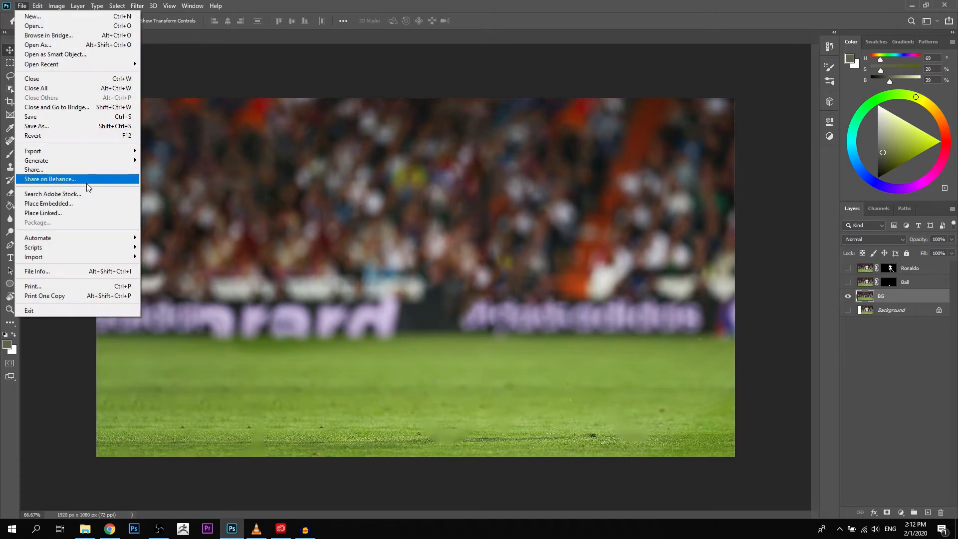
{"action": "left_click", "coordinate": [94, 125]}
{"action": "left_click", "coordinate": [192, 233]}
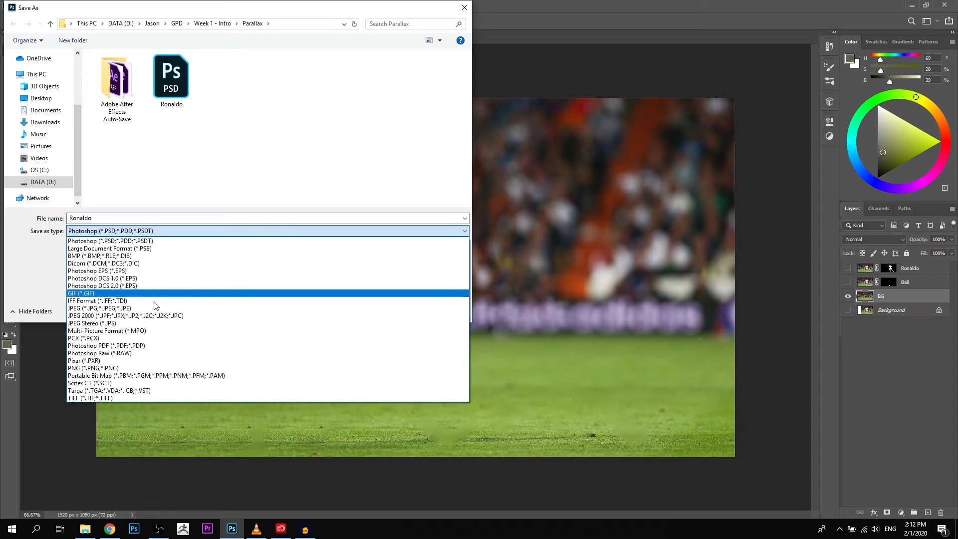
{"action": "left_click", "coordinate": [149, 368]}
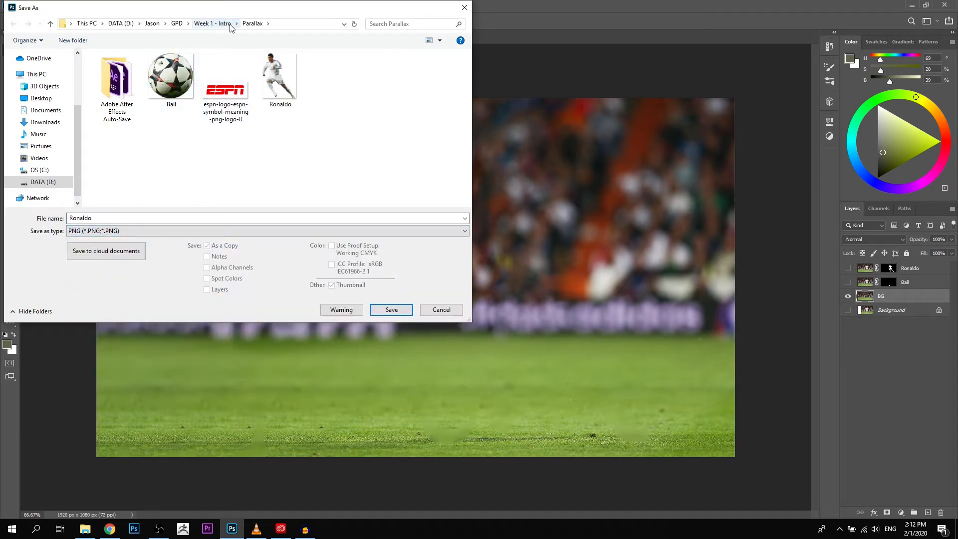
{"action": "left_click", "coordinate": [212, 24]}
{"action": "double_click", "coordinate": [150, 91]}
{"action": "double_click", "coordinate": [117, 68]}
{"action": "left_click", "coordinate": [502, 263]}
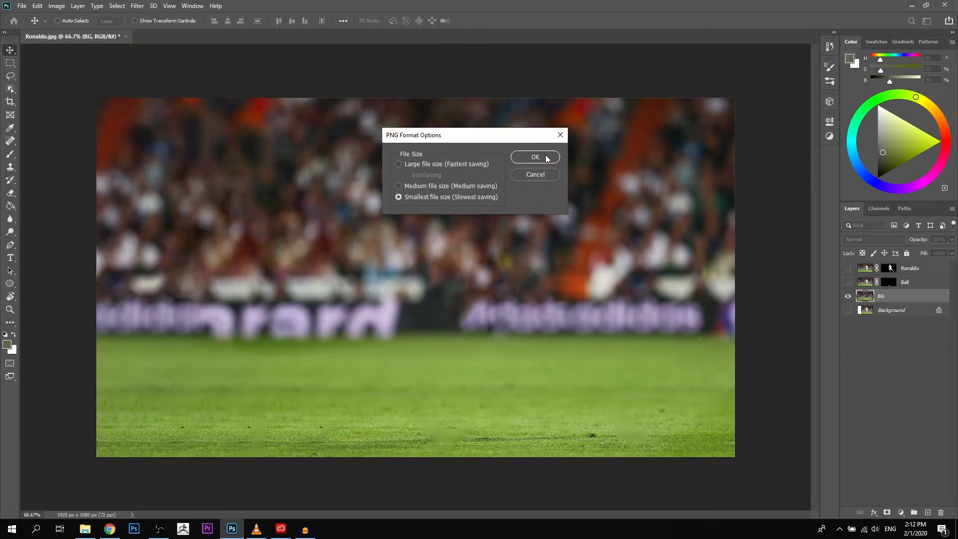
{"action": "left_click", "coordinate": [465, 165]}
{"action": "left_click", "coordinate": [542, 156]}
Show only the Ball layer and save it as a PNG named Ball in the Ronaldo folder
{"action": "left_click", "coordinate": [848, 295]}
{"action": "left_click", "coordinate": [847, 282]}
{"action": "left_click", "coordinate": [915, 282]}
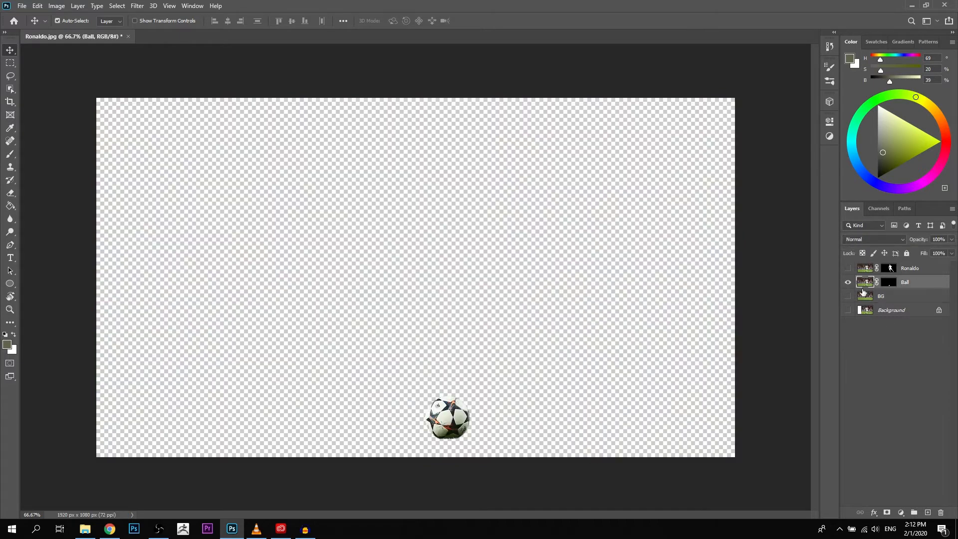
{"action": "key", "text": "ctrl+shift+s"}
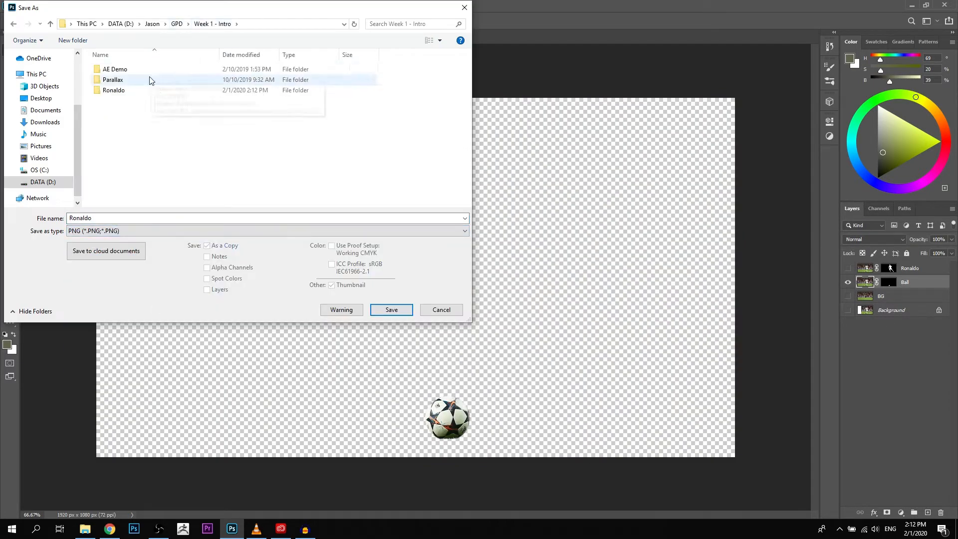
{"action": "left_click_drag", "start_coordinate": [99, 218], "coordinate": [40, 217]}
{"action": "type", "text": "Ba"}
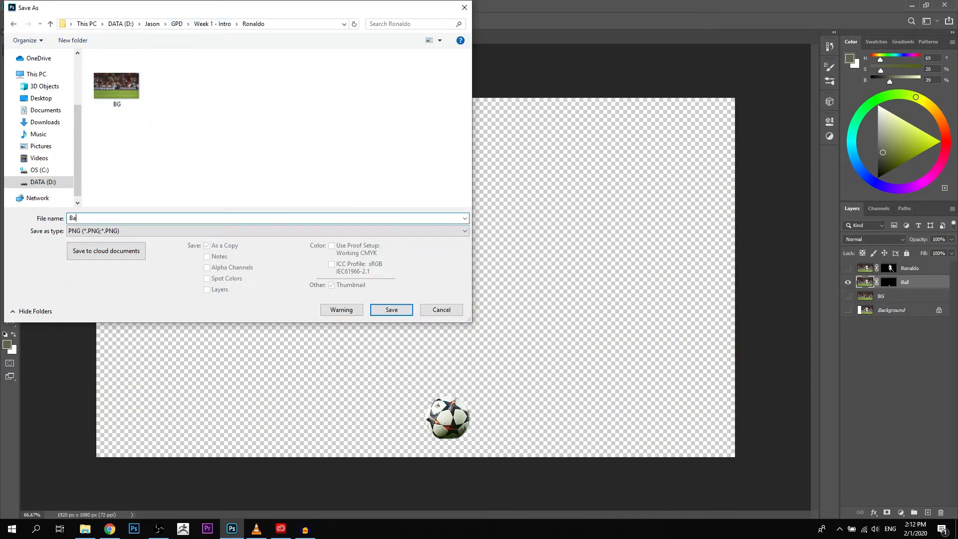
{"action": "type", "text": ";;ll"}
{"action": "key", "text": "Return"}
{"action": "left_click", "coordinate": [535, 156]}
Show only the Ronaldo layer and save it as a PNG named Ronaldo in the same Ronaldo folder
{"action": "left_click", "coordinate": [848, 282]}
{"action": "left_click", "coordinate": [848, 268]}
{"action": "key", "text": "ctrl+shift+s"}
{"action": "left_click", "coordinate": [212, 23]}
{"action": "double_click", "coordinate": [120, 93]}
{"action": "left_click", "coordinate": [150, 230]}
{"action": "left_click", "coordinate": [128, 368]}
{"action": "left_click", "coordinate": [117, 90]}
{"action": "left_click", "coordinate": [96, 217]}
{"action": "type", "text": "Ro"}
{"action": "key", "text": "Return"}
{"action": "left_click", "coordinate": [534, 156]}
Switch to File Explorer and open the Ronaldo and Ball PNG files from the Ronaldo folder as separate documents in Photoshop
{"action": "left_click", "coordinate": [85, 529]}
{"action": "left_click", "coordinate": [298, 46]}
{"action": "double_click", "coordinate": [259, 97]}
{"action": "left_click", "coordinate": [316, 97]}
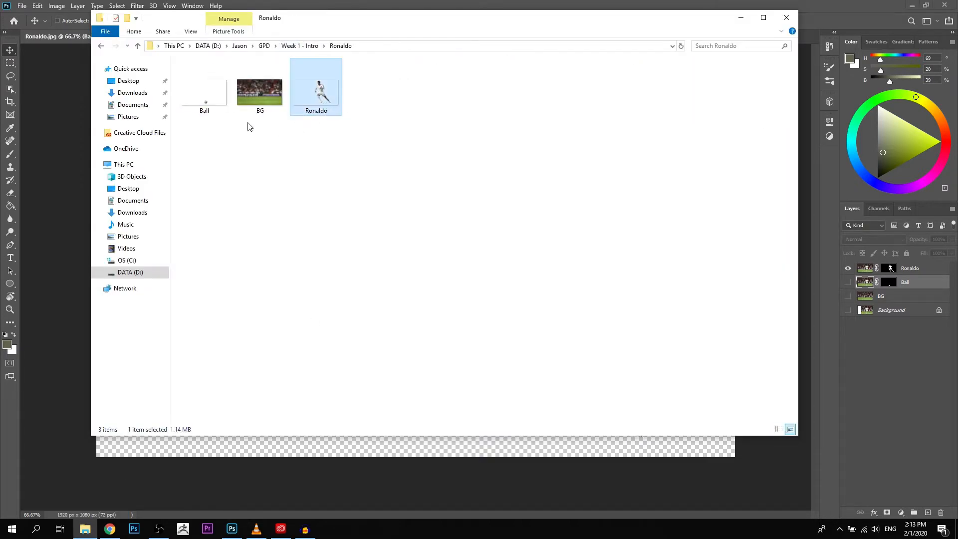
{"action": "left_click", "coordinate": [204, 97], "text": "ctrl"}
{"action": "left_click_drag", "start_coordinate": [470, 24], "coordinate": [454, 163]}
{"action": "left_click_drag", "start_coordinate": [310, 228], "coordinate": [398, 37]}
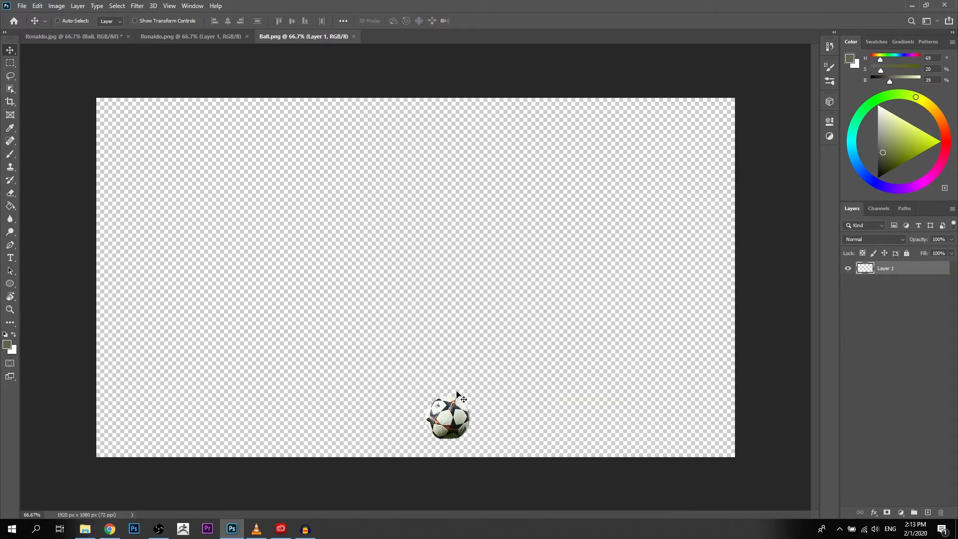
In Ronaldo.png, load the non-empty pixels of Layer 1 as a selection around the player
{"action": "left_click", "coordinate": [192, 36]}
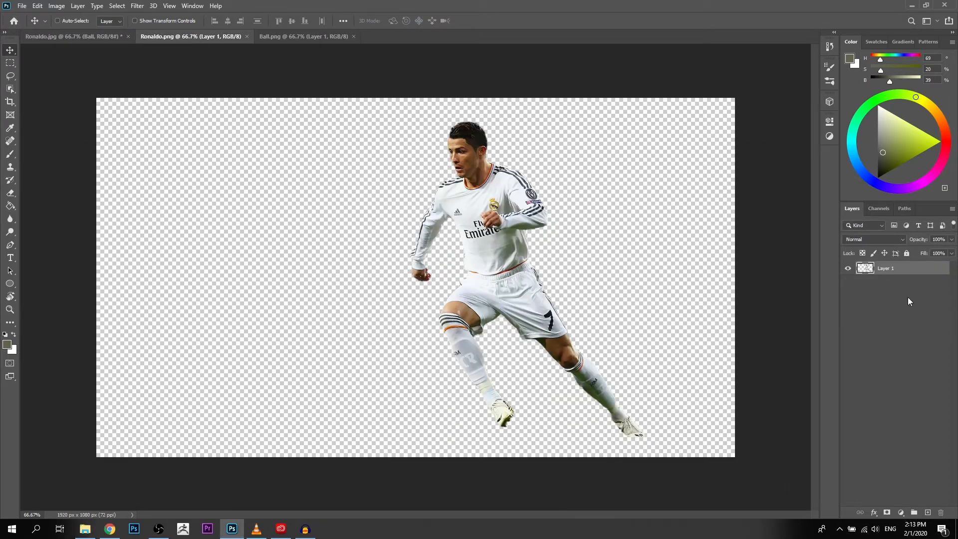
{"action": "left_click", "coordinate": [865, 269], "text": "ctrl"}
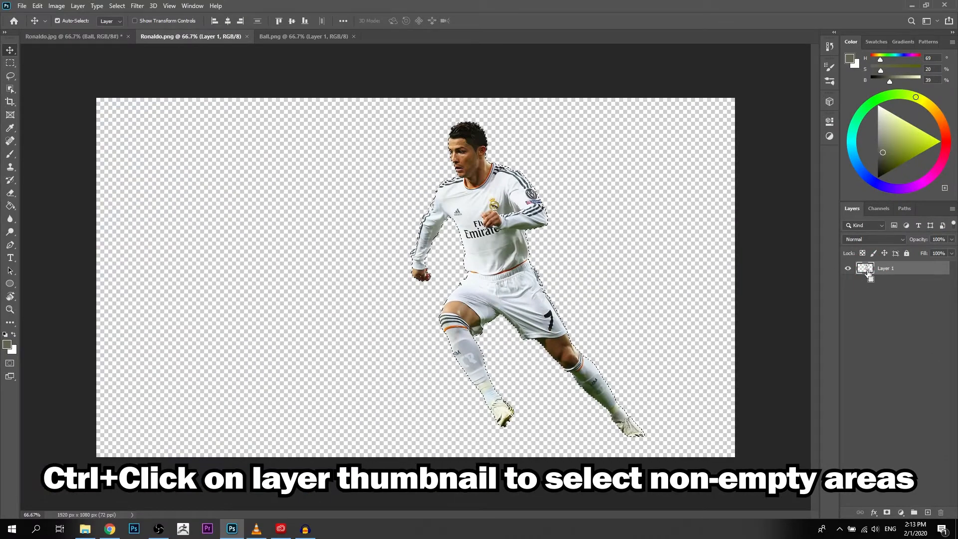
{"action": "key", "text": "z"}
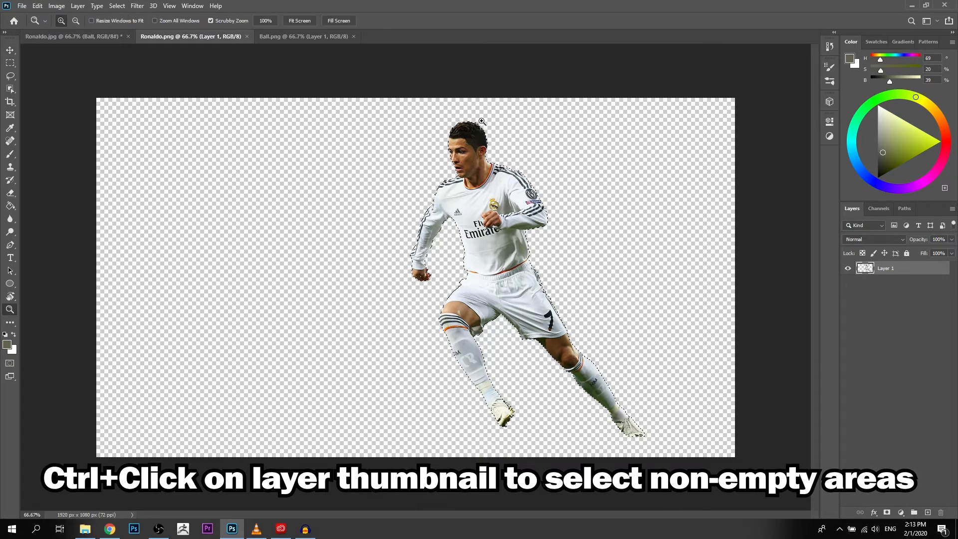
{"action": "left_click", "coordinate": [481, 123]}
{"action": "left_click", "coordinate": [482, 121]}
{"action": "left_click", "coordinate": [496, 191], "text": "alt"}
{"action": "left_click", "coordinate": [495, 191], "text": "alt"}
{"action": "left_click", "coordinate": [496, 192], "text": "alt"}
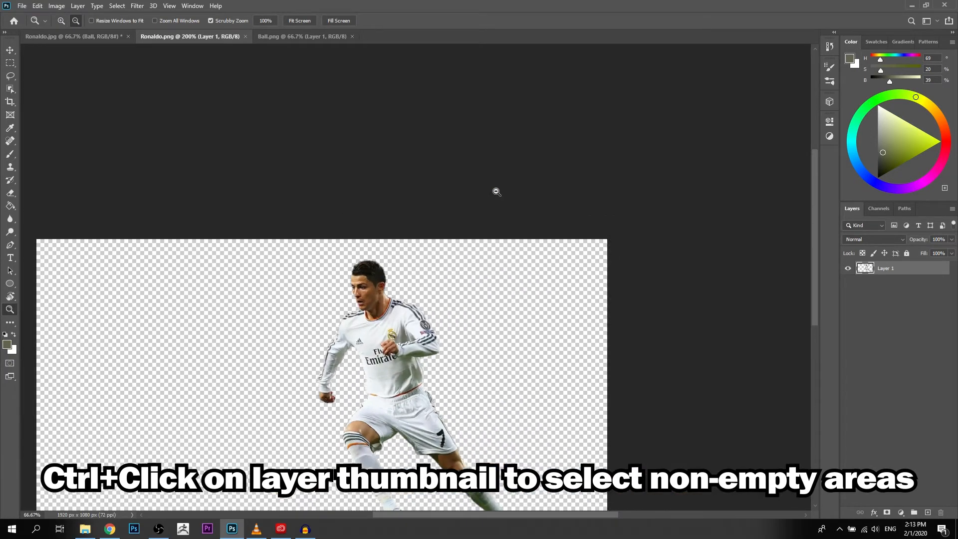
{"action": "left_click_drag", "start_coordinate": [384, 277], "coordinate": [396, 162]}
Crop the Ronaldo.png canvas to the player's selection
{"action": "left_click", "coordinate": [57, 5]}
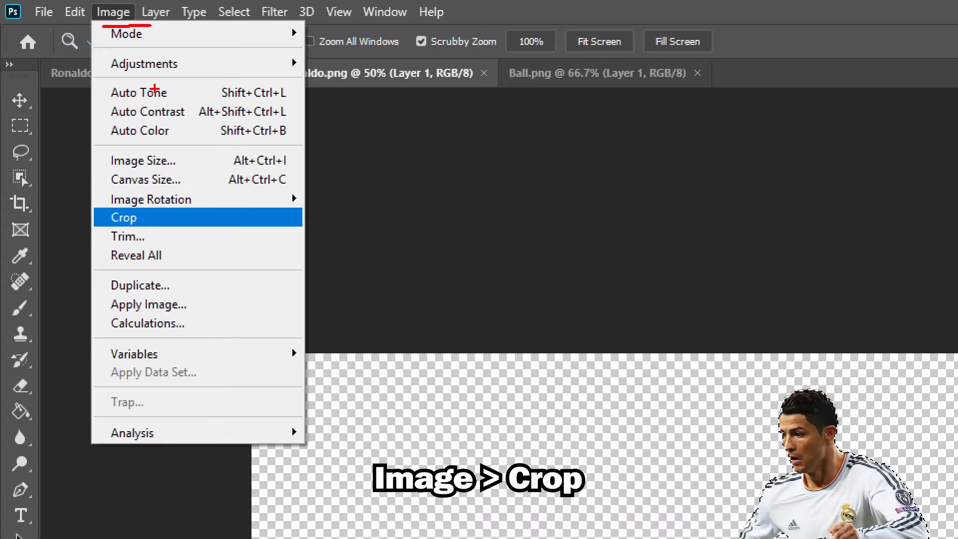
{"action": "left_click_drag", "start_coordinate": [104, 228], "coordinate": [186, 234]}
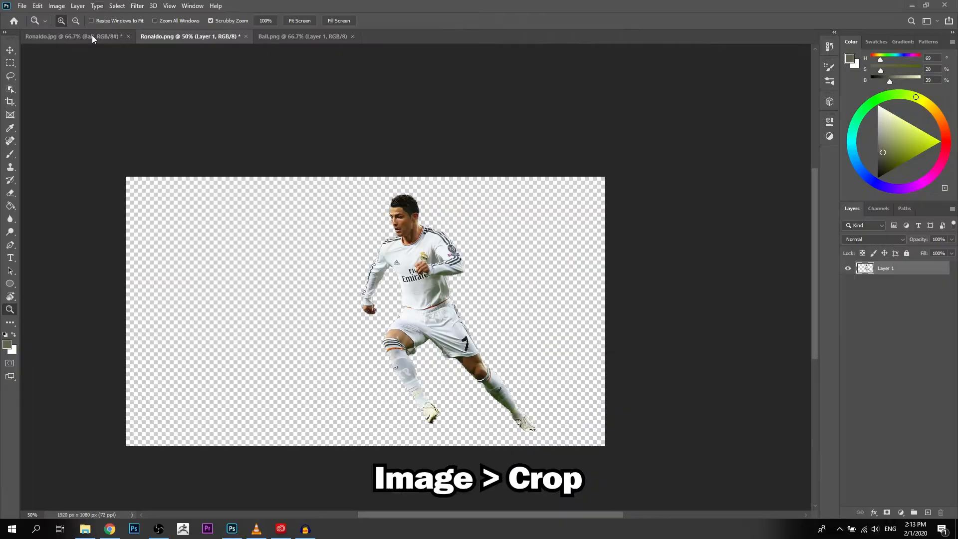
{"action": "left_click", "coordinate": [57, 6]}
{"action": "left_click", "coordinate": [98, 111]}
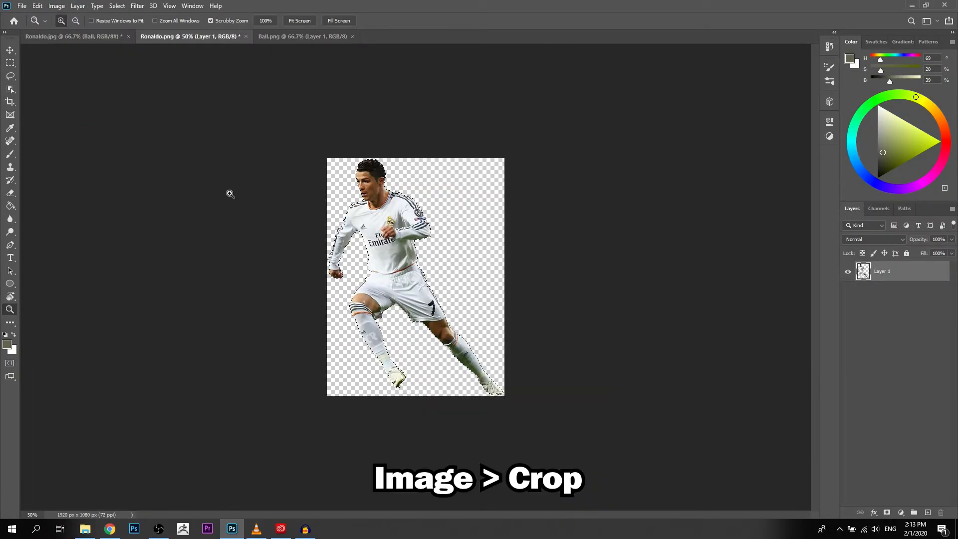
{"action": "left_click", "coordinate": [462, 259]}
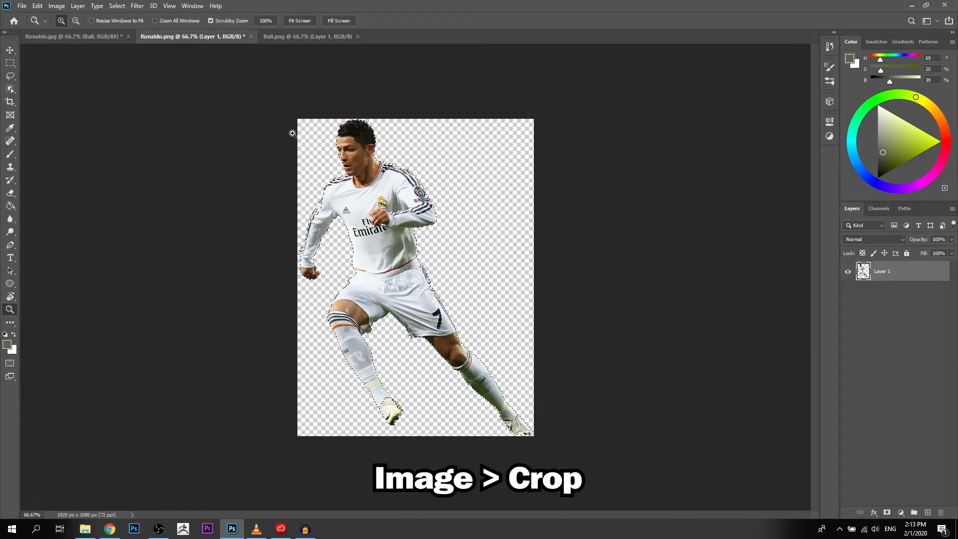
Save the cropped Ronaldo.png and close its document
{"action": "left_click", "coordinate": [22, 6]}
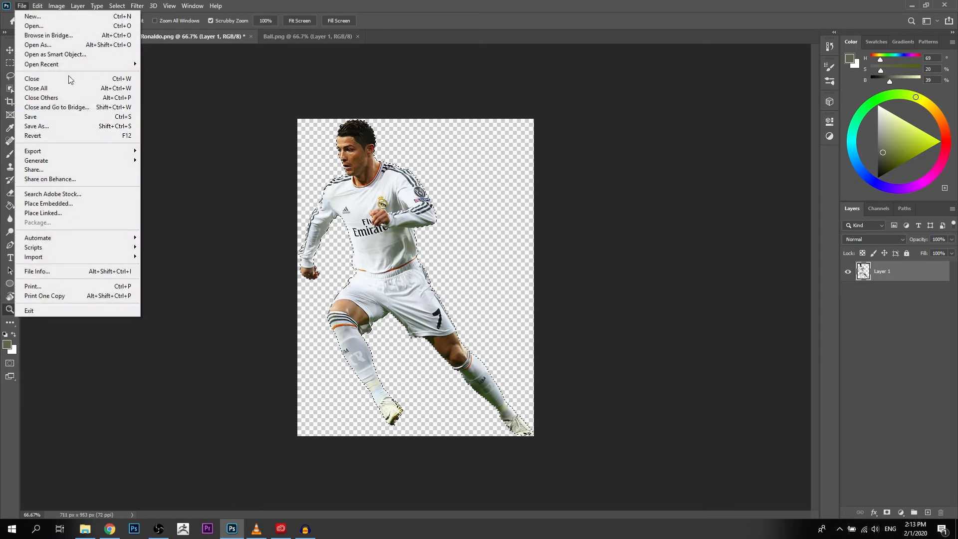
{"action": "left_click", "coordinate": [90, 117]}
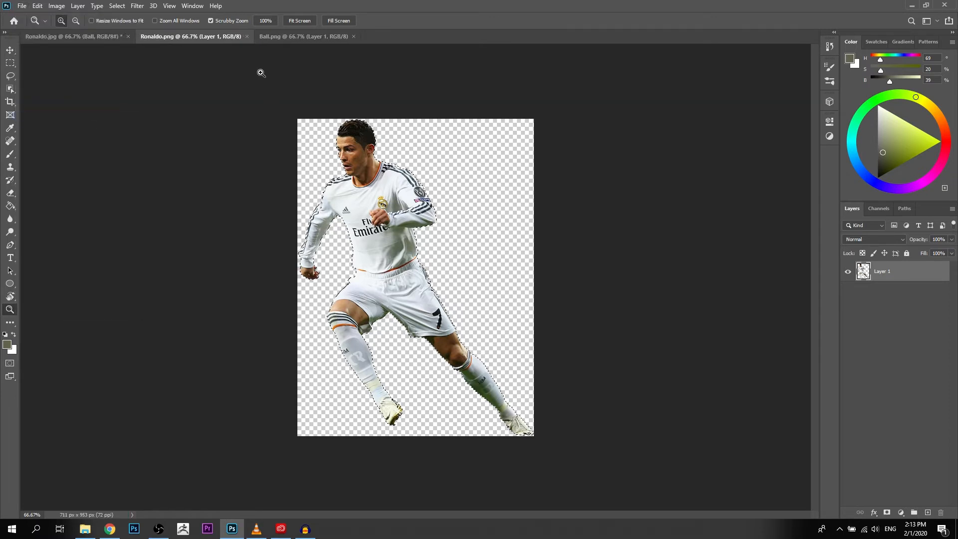
{"action": "left_click", "coordinate": [246, 37]}
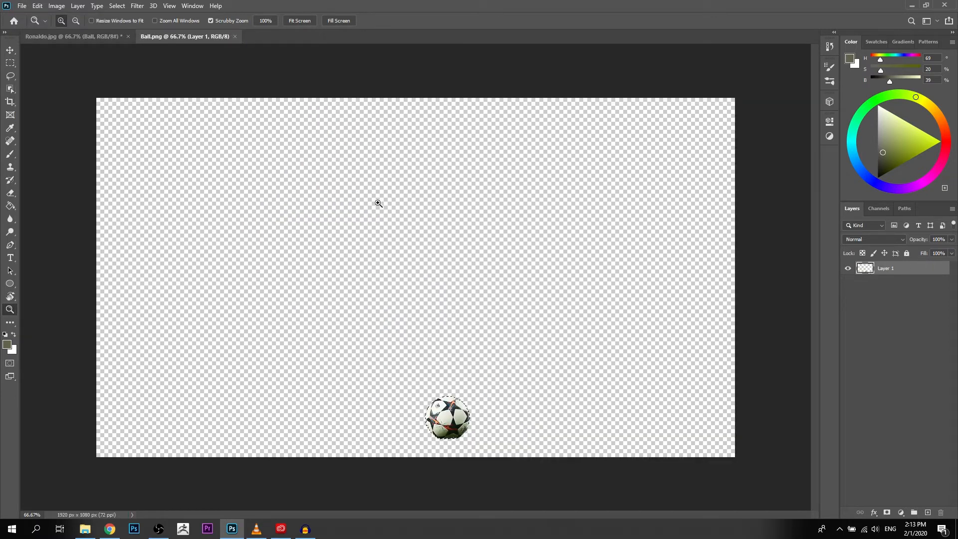
Crop the Ball.png canvas to the selection around the ball and clear the selection
{"action": "left_click", "coordinate": [440, 416]}
{"action": "left_click", "coordinate": [439, 416]}
{"action": "left_click", "coordinate": [440, 415]}
{"action": "left_click_drag", "start_coordinate": [559, 380], "coordinate": [507, 142]}
{"action": "key", "text": "ctrl+d"}
{"action": "left_click", "coordinate": [449, 301]}
{"action": "left_click", "coordinate": [451, 335]}
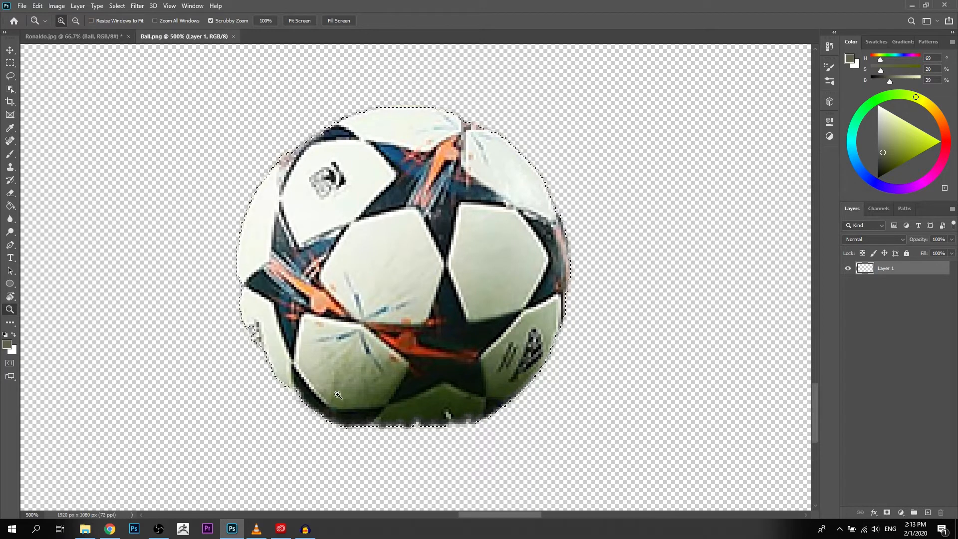
{"action": "left_click", "coordinate": [9, 76]}
{"action": "left_click", "coordinate": [57, 5]}
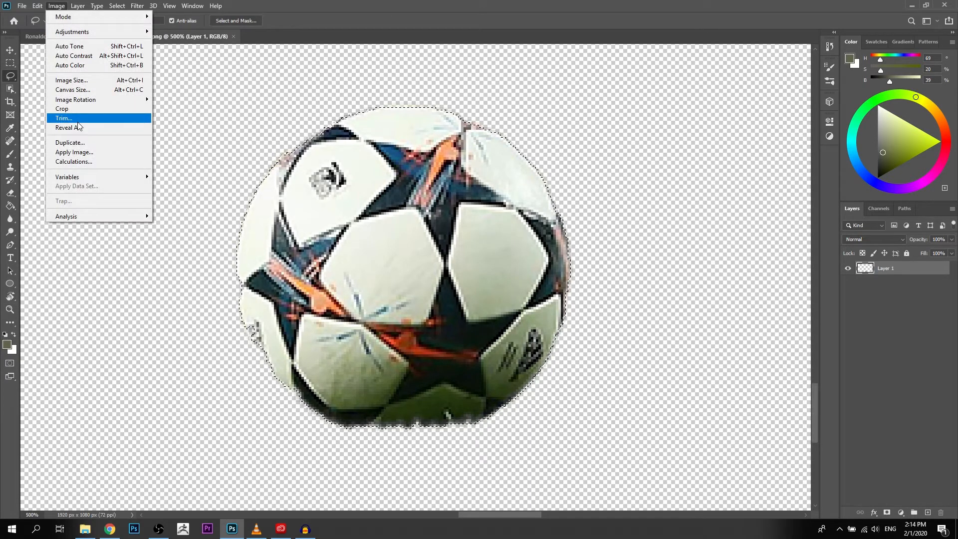
{"action": "left_click", "coordinate": [70, 106]}
{"action": "left_click", "coordinate": [474, 343]}
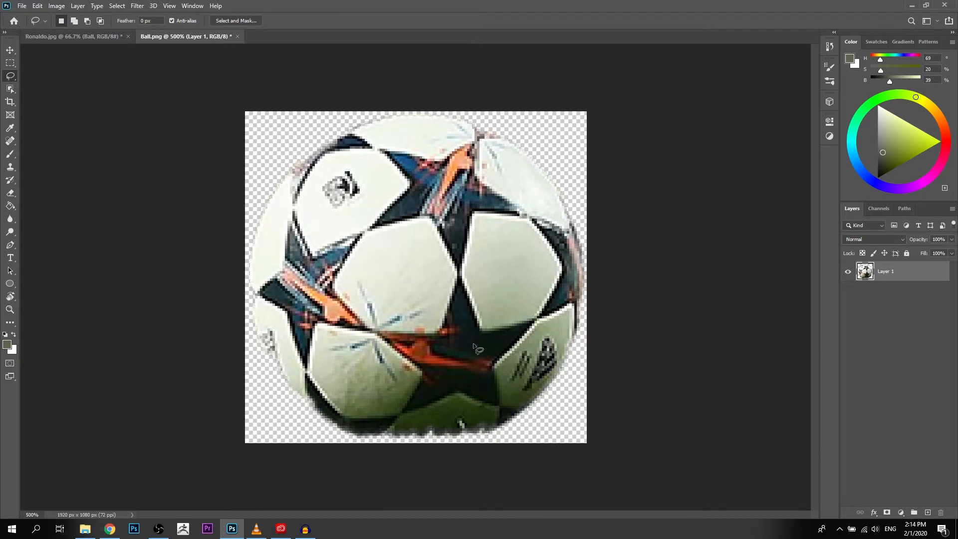
Extend the ball's canvas downward to a height of 137 pixels by anchoring it at the top centre
{"action": "left_click", "coordinate": [57, 5]}
{"action": "left_click", "coordinate": [77, 79]}
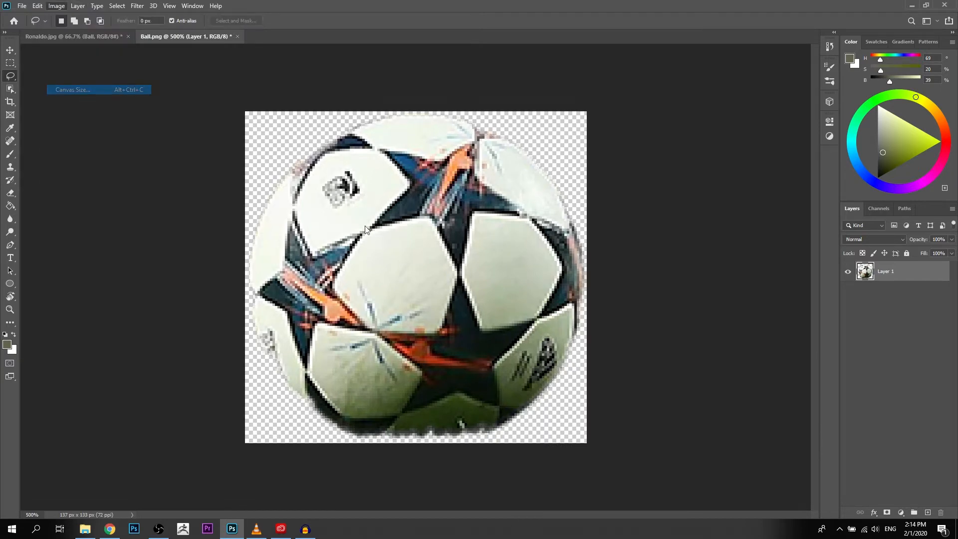
{"action": "left_click", "coordinate": [468, 216]}
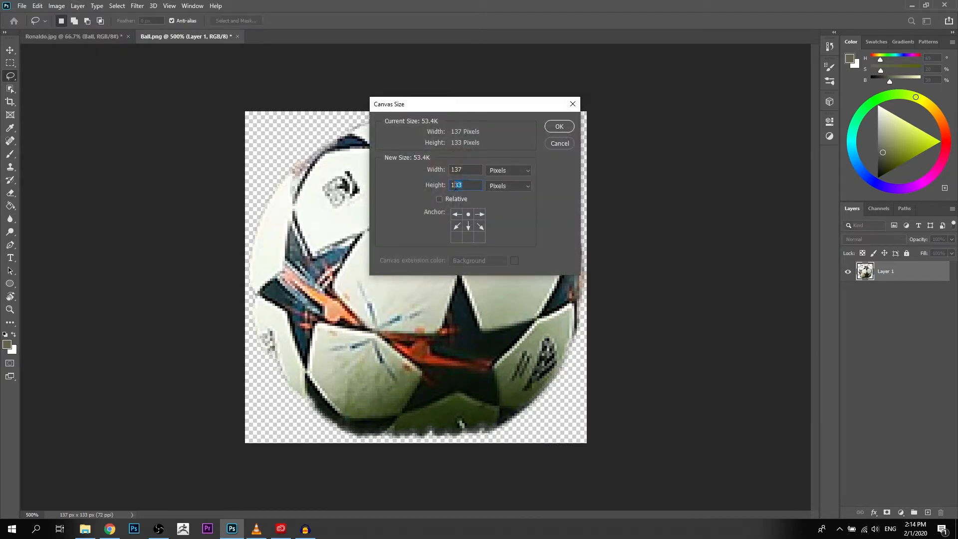
{"action": "left_click", "coordinate": [560, 127]}
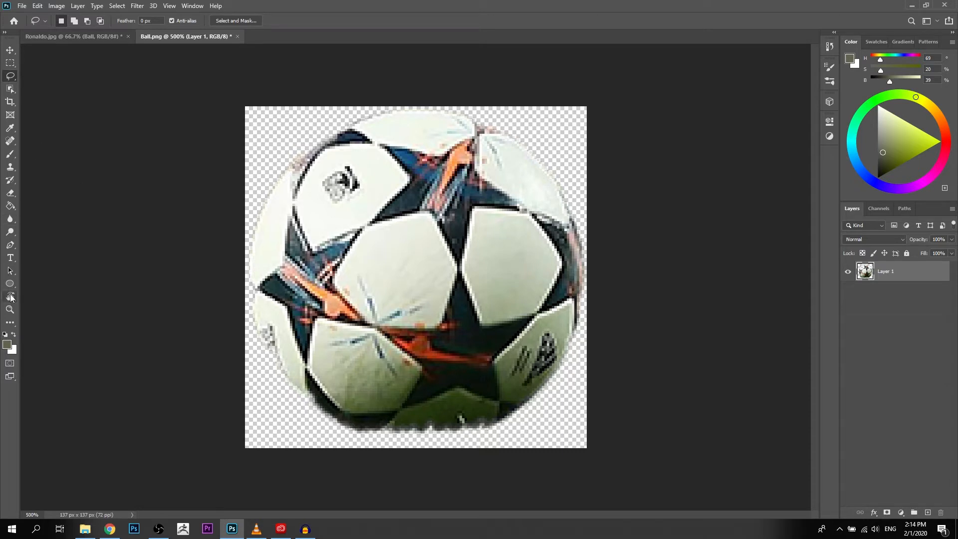
Create a circular path about 134 px across around the ball with the Ellipse tool, positioned at X 2 px, Y 1 px
{"action": "left_click", "coordinate": [11, 286]}
{"action": "left_click", "coordinate": [79, 21]}
{"action": "left_click", "coordinate": [72, 37]}
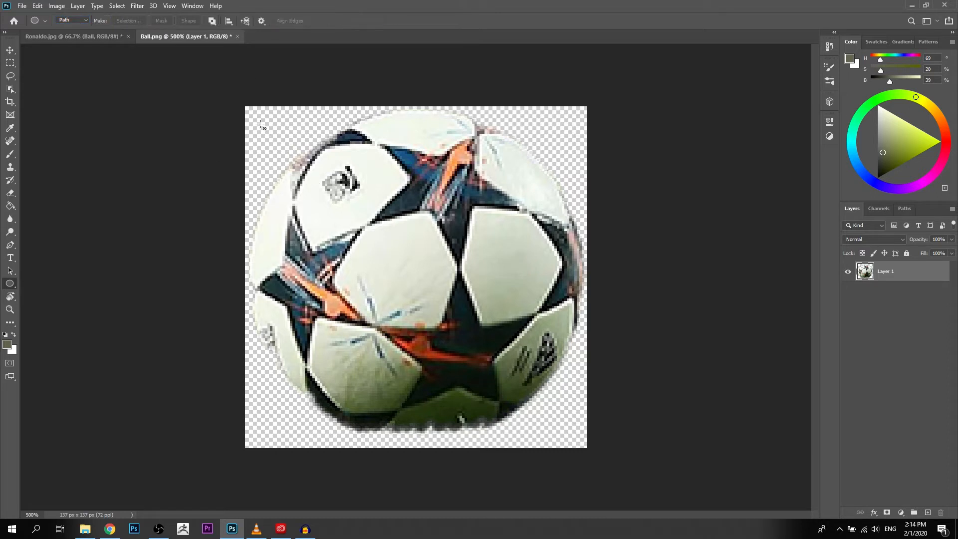
{"action": "left_click_drag", "start_coordinate": [253, 116], "coordinate": [659, 452]}
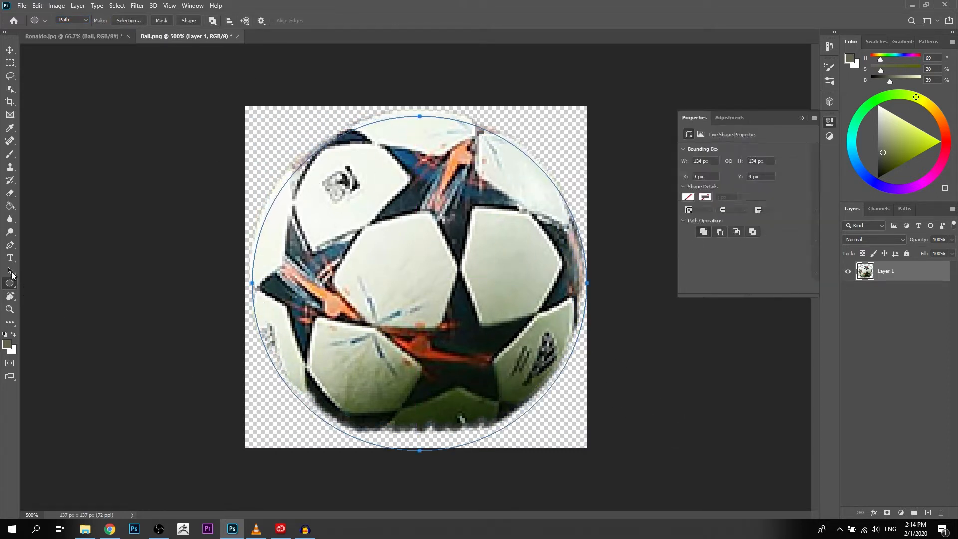
{"action": "left_click", "coordinate": [10, 271]}
{"action": "left_click_drag", "start_coordinate": [465, 250], "coordinate": [463, 243]}
{"action": "key", "text": "Up"}
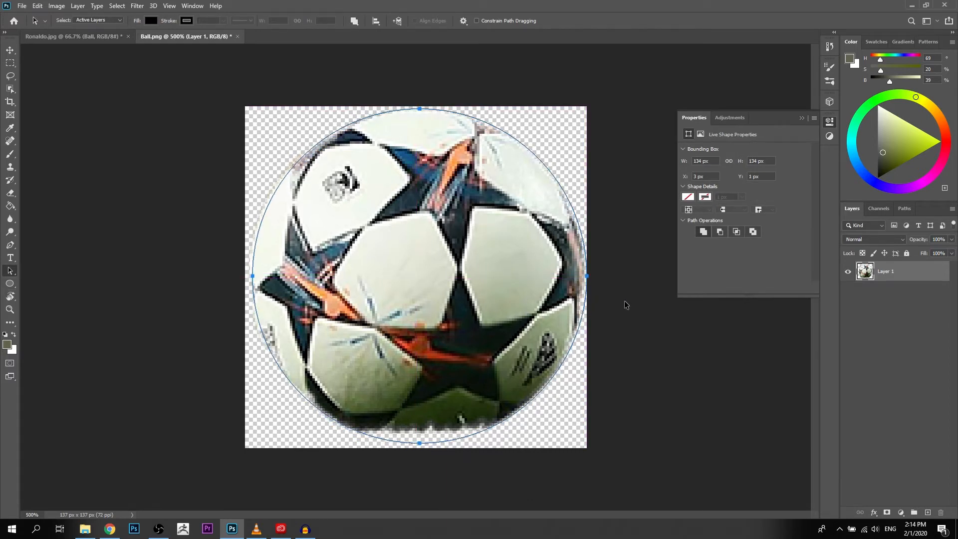
{"action": "key", "text": "Left"}
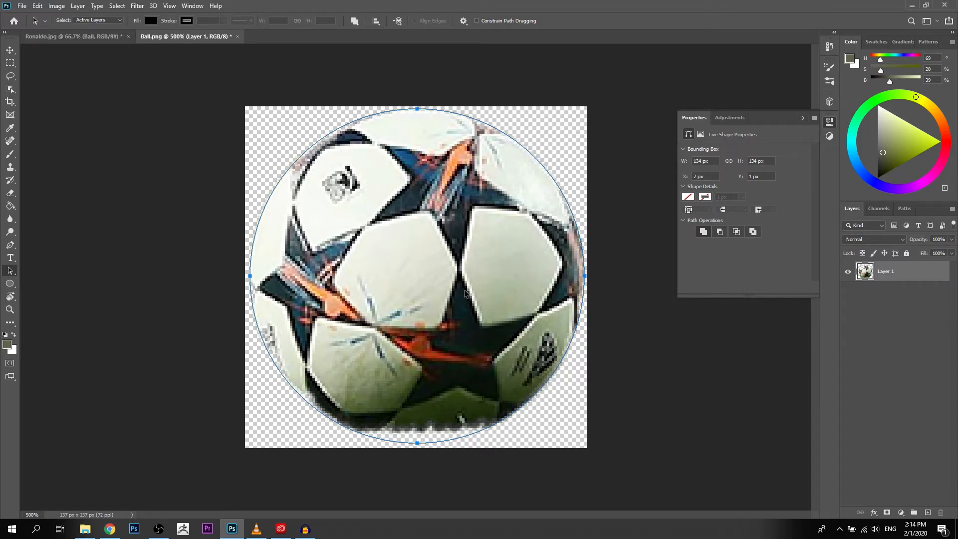
Convert the circular path to a selection and subtract everything with the Lasso except the strip along the ball's ragged bottom edge
{"action": "right_click", "coordinate": [442, 272]}
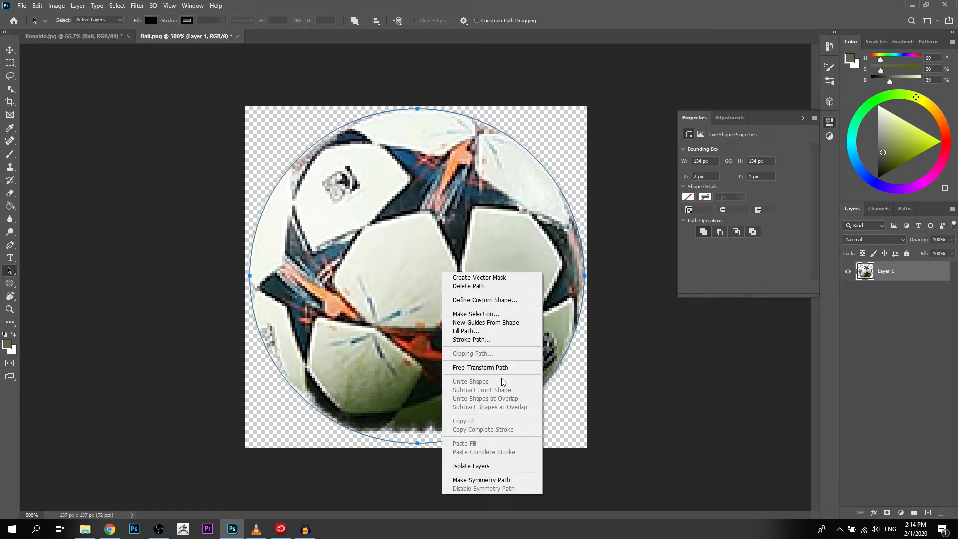
{"action": "left_click", "coordinate": [503, 314]}
{"action": "left_click", "coordinate": [530, 141]}
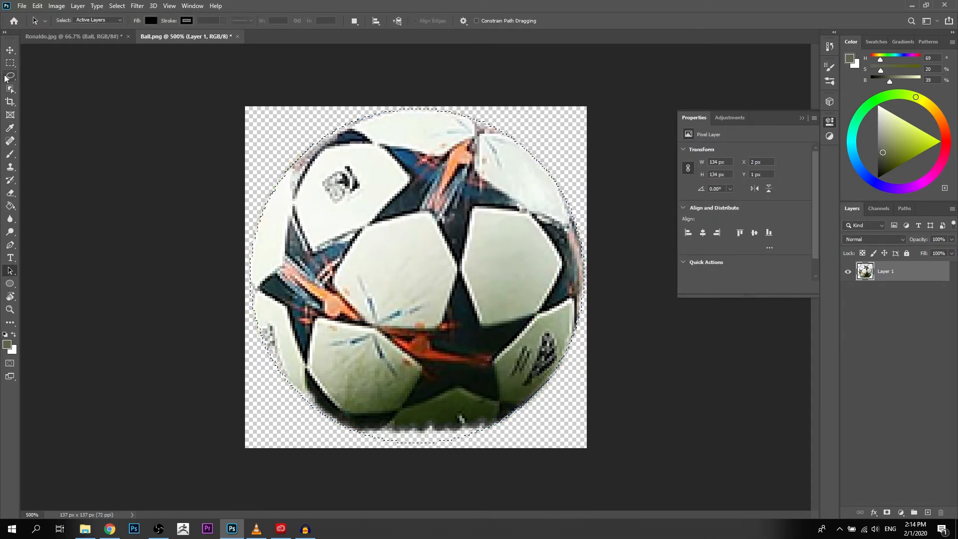
{"action": "key", "text": "l"}
{"action": "mouse_move", "coordinate": [509, 77]}
{"action": "left_mouse_down"}
{"action": "mouse_move", "coordinate": [397, 73]}
{"action": "mouse_move", "coordinate": [262, 96]}
{"action": "mouse_move", "coordinate": [209, 217]}
{"action": "mouse_move", "coordinate": [223, 333]}
{"action": "left_mouse_up"}
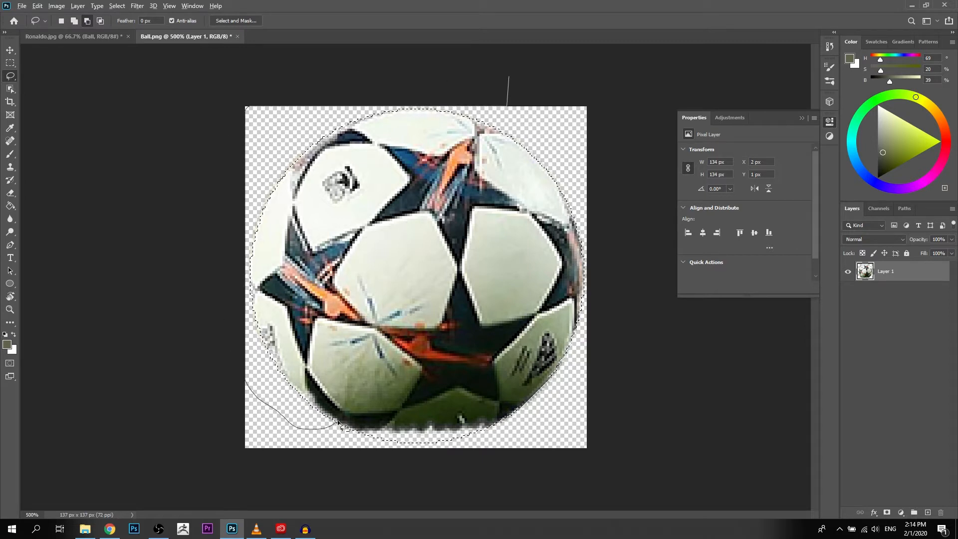
{"action": "left_click_drag", "start_coordinate": [618, 397], "coordinate": [585, 83]}
{"action": "left_click_drag", "start_coordinate": [417, 387], "coordinate": [359, 405]}
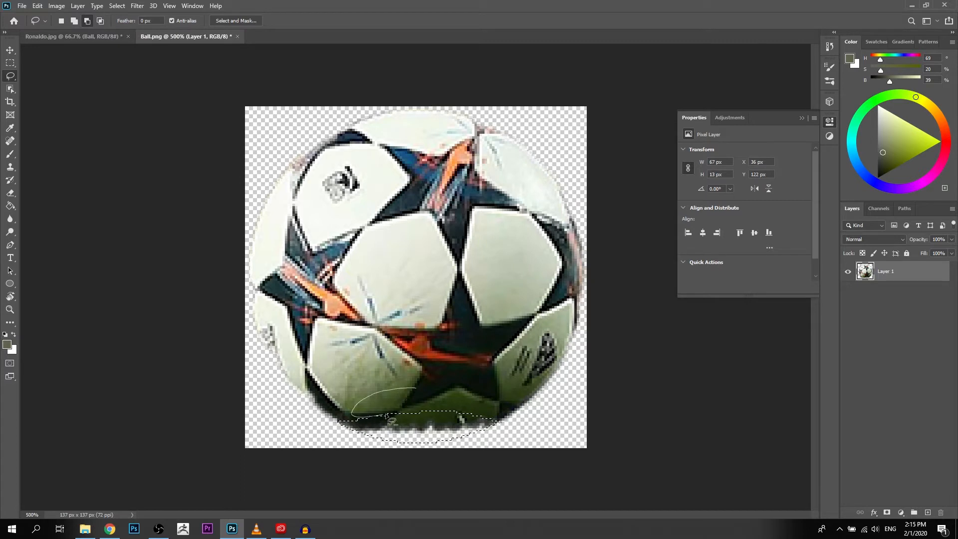
{"action": "left_click_drag", "start_coordinate": [491, 417], "coordinate": [492, 418]}
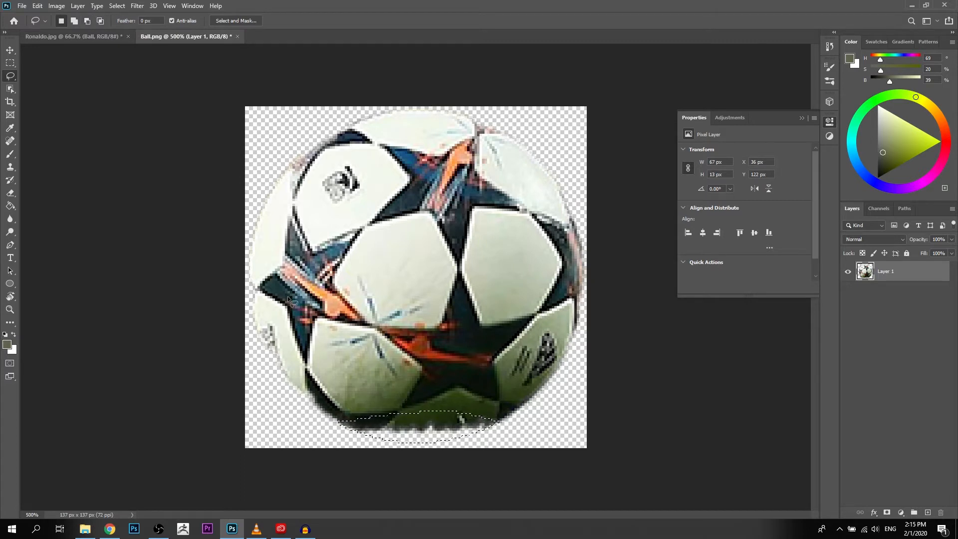
Fill the bottom strip with Content-Aware Fill on the current layer, sampling only the ball's lower part, and deselect
{"action": "left_click", "coordinate": [36, 6]}
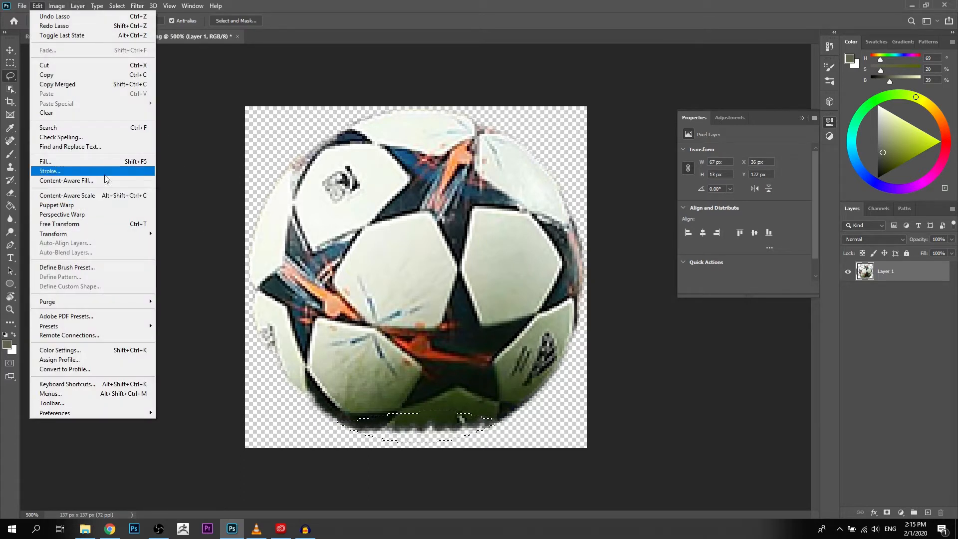
{"action": "left_click", "coordinate": [75, 180]}
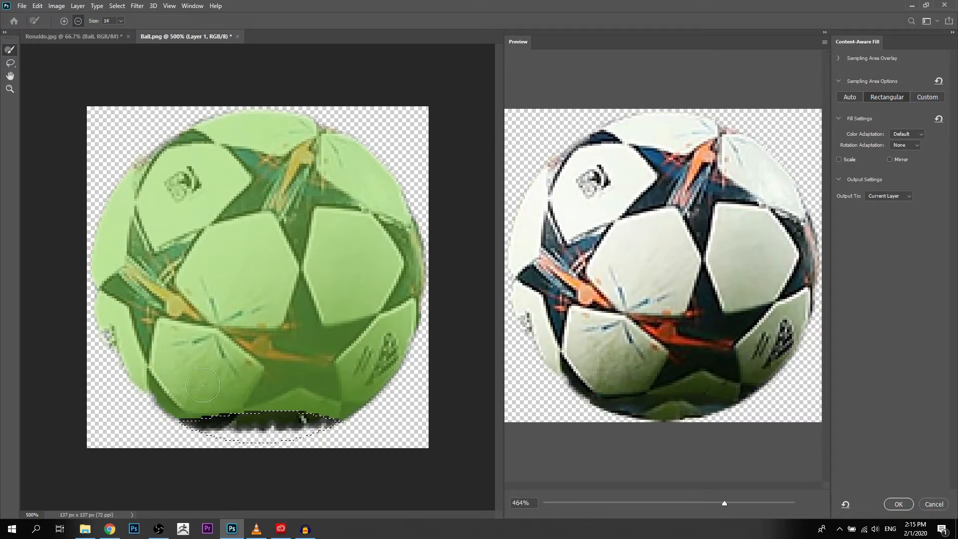
{"action": "mouse_move", "coordinate": [172, 165]}
{"action": "left_mouse_down"}
{"action": "mouse_move", "coordinate": [327, 111]}
{"action": "mouse_move", "coordinate": [62, 187]}
{"action": "mouse_move", "coordinate": [288, 130]}
{"action": "mouse_move", "coordinate": [416, 178]}
{"action": "mouse_move", "coordinate": [64, 246]}
{"action": "mouse_move", "coordinate": [269, 262]}
{"action": "mouse_move", "coordinate": [450, 220]}
{"action": "mouse_move", "coordinate": [175, 273]}
{"action": "mouse_move", "coordinate": [472, 265]}
{"action": "mouse_move", "coordinate": [100, 312]}
{"action": "mouse_move", "coordinate": [479, 315]}
{"action": "left_mouse_up"}
{"action": "mouse_move", "coordinate": [97, 330]}
{"action": "left_mouse_down"}
{"action": "mouse_move", "coordinate": [482, 327]}
{"action": "mouse_move", "coordinate": [383, 353]}
{"action": "mouse_move", "coordinate": [194, 355]}
{"action": "mouse_move", "coordinate": [393, 352]}
{"action": "left_mouse_up"}
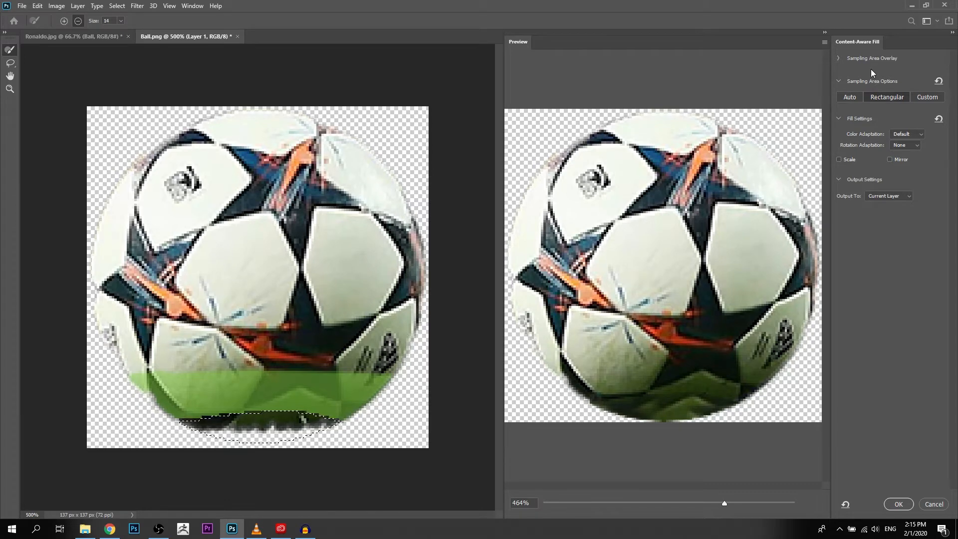
{"action": "left_click", "coordinate": [899, 504]}
{"action": "key", "text": "ctrl+d"}
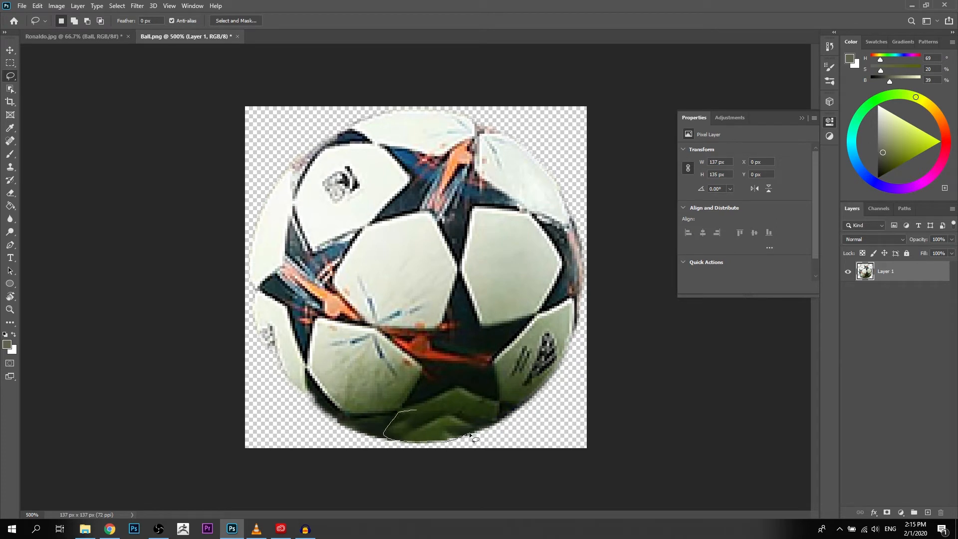
{"action": "left_click_drag", "start_coordinate": [427, 412], "coordinate": [425, 410]}
{"action": "left_click", "coordinate": [37, 6]}
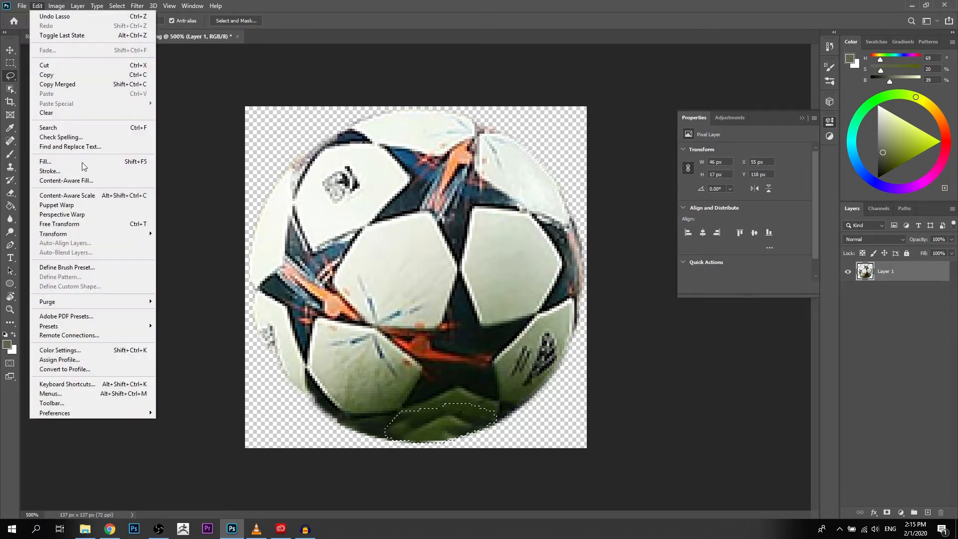
{"action": "left_click", "coordinate": [102, 180]}
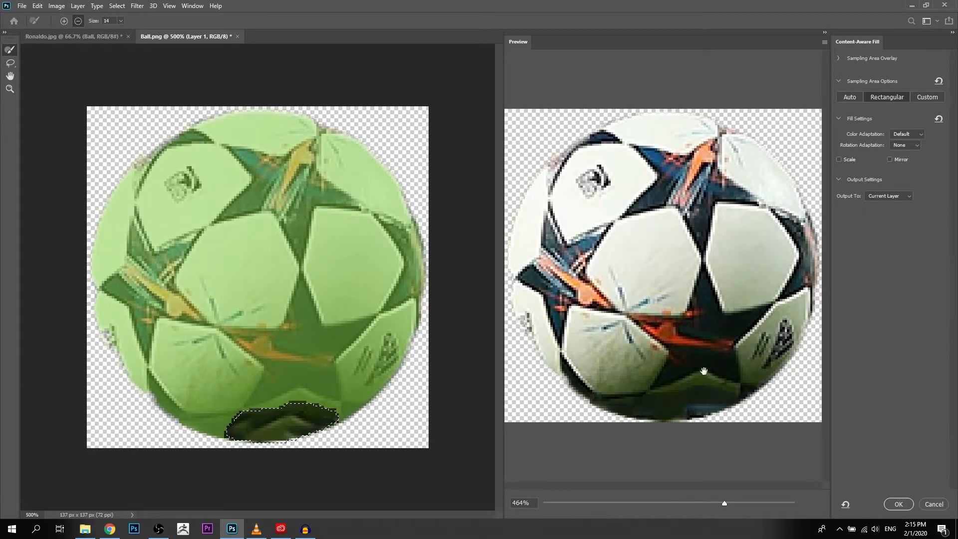
{"action": "mouse_move", "coordinate": [193, 404]}
{"action": "left_mouse_down"}
{"action": "mouse_move", "coordinate": [207, 417]}
{"action": "mouse_move", "coordinate": [265, 383]}
{"action": "mouse_move", "coordinate": [318, 376]}
{"action": "mouse_move", "coordinate": [360, 404]}
{"action": "mouse_move", "coordinate": [377, 400]}
{"action": "mouse_move", "coordinate": [403, 340]}
{"action": "mouse_move", "coordinate": [389, 360]}
{"action": "mouse_move", "coordinate": [360, 368]}
{"action": "mouse_move", "coordinate": [236, 373]}
{"action": "mouse_move", "coordinate": [161, 416]}
{"action": "mouse_move", "coordinate": [366, 313]}
{"action": "mouse_move", "coordinate": [366, 338]}
{"action": "mouse_move", "coordinate": [360, 302]}
{"action": "mouse_move", "coordinate": [31, 387]}
{"action": "mouse_move", "coordinate": [75, 395]}
{"action": "mouse_move", "coordinate": [292, 340]}
{"action": "mouse_move", "coordinate": [491, 241]}
{"action": "mouse_move", "coordinate": [316, 256]}
{"action": "mouse_move", "coordinate": [69, 360]}
{"action": "mouse_move", "coordinate": [42, 317]}
{"action": "mouse_move", "coordinate": [335, 211]}
{"action": "mouse_move", "coordinate": [458, 133]}
{"action": "mouse_move", "coordinate": [317, 95]}
{"action": "left_mouse_up"}
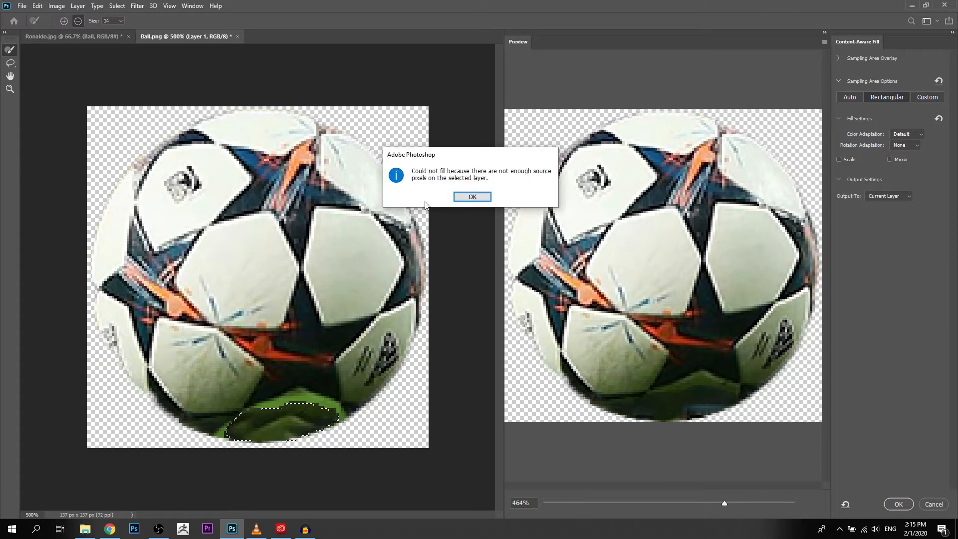
{"action": "left_click", "coordinate": [477, 197]}
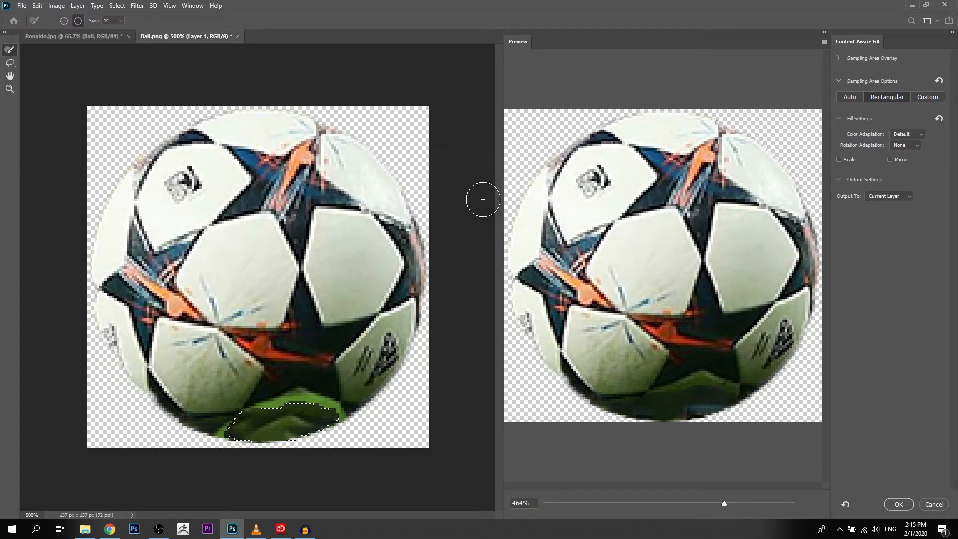
{"action": "left_click", "coordinate": [940, 504]}
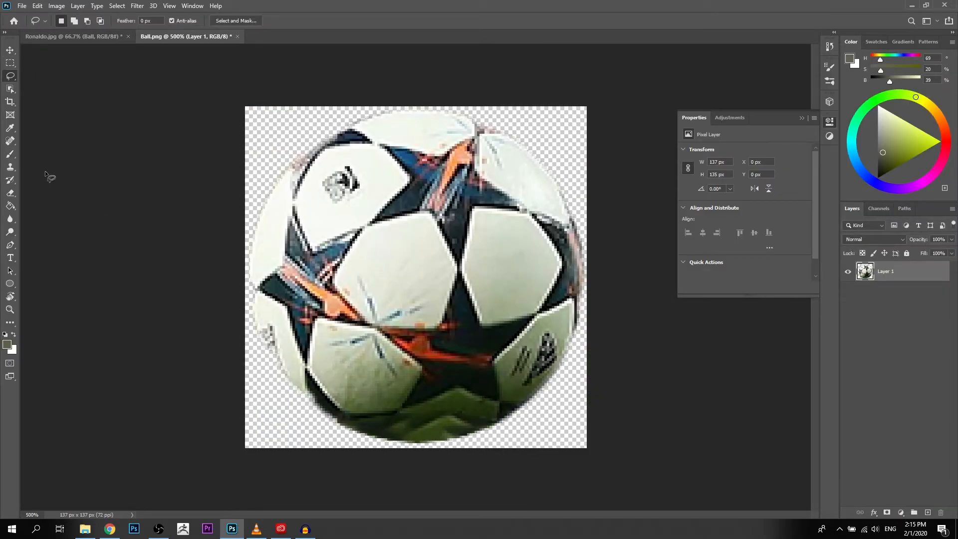
Lock Layer 1's transparent pixels, choose the 80 px round brush and reduce its size to about 8 px
{"action": "left_click", "coordinate": [9, 157]}
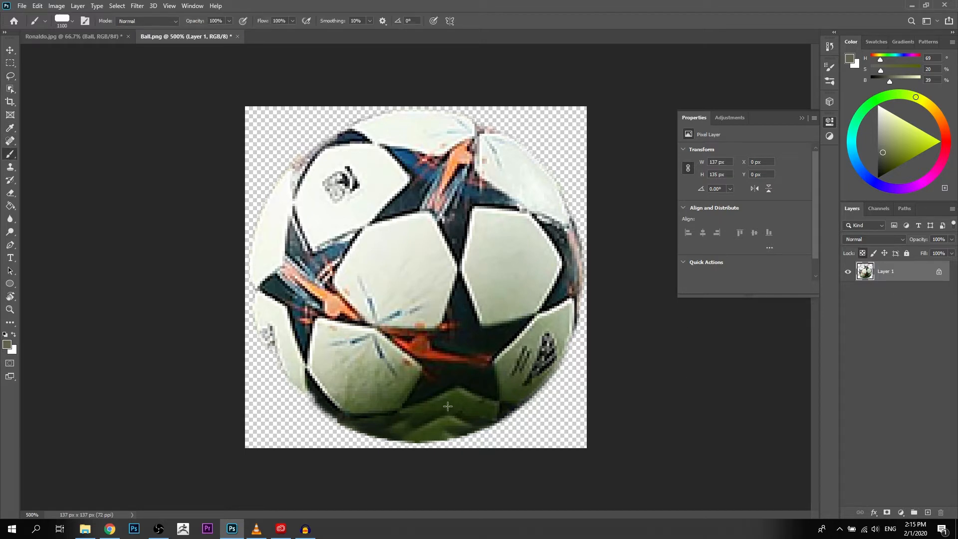
{"action": "right_click", "coordinate": [472, 339]}
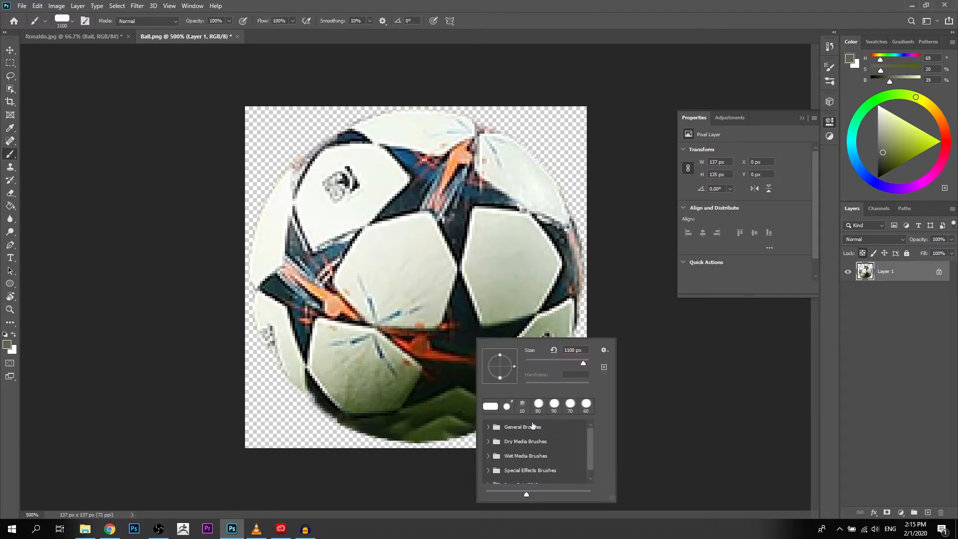
{"action": "left_click", "coordinate": [539, 405]}
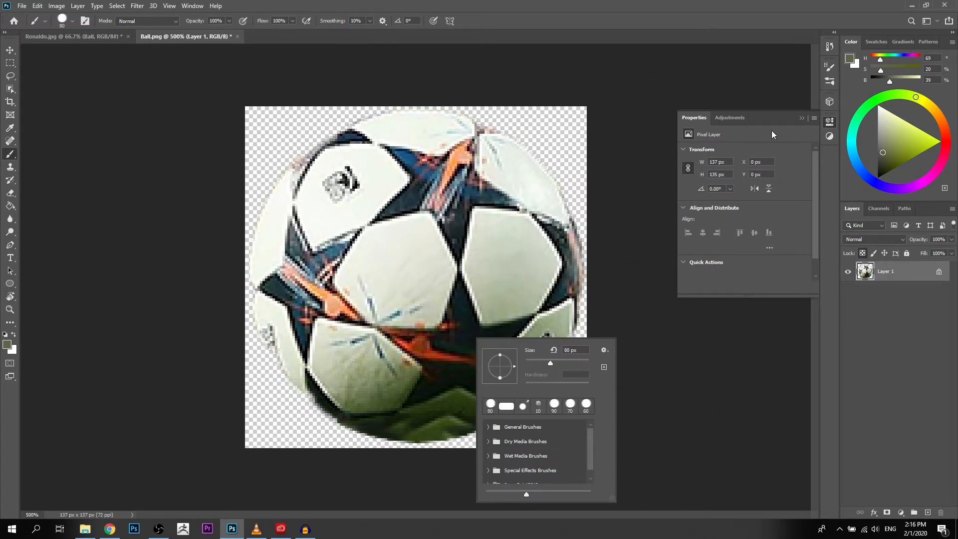
{"action": "left_click", "coordinate": [776, 420]}
{"action": "key", "text": "bracketleft"}
{"action": "key", "text": "bracketleft"}
{"action": "key", "text": "bracketleft"}
{"action": "key", "text": "bracketleft"}
{"action": "key", "text": "bracketleft"}
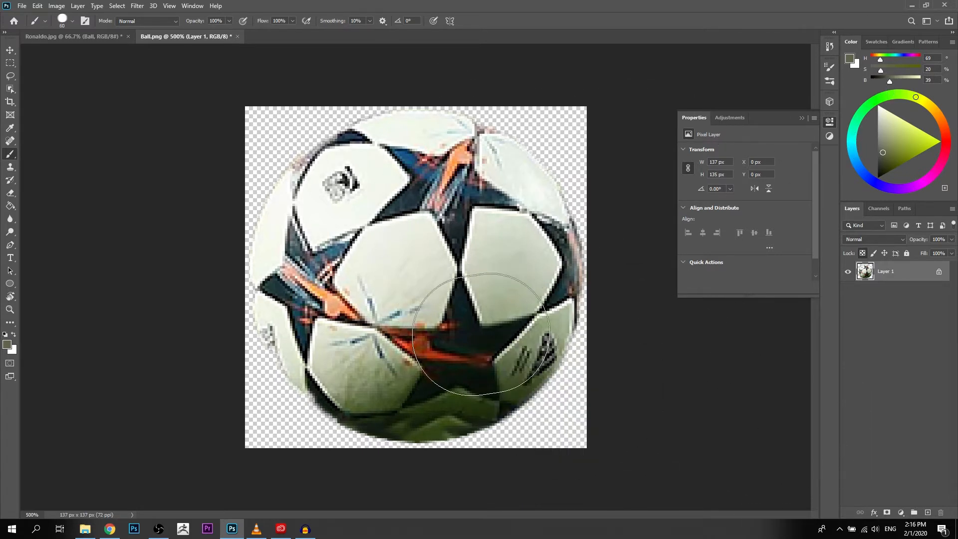
{"action": "key", "text": "bracketleft"}
{"action": "key", "text": "bracketleft"}
{"action": "key", "text": "bracketleft"}
{"action": "key", "text": "bracketleft"}
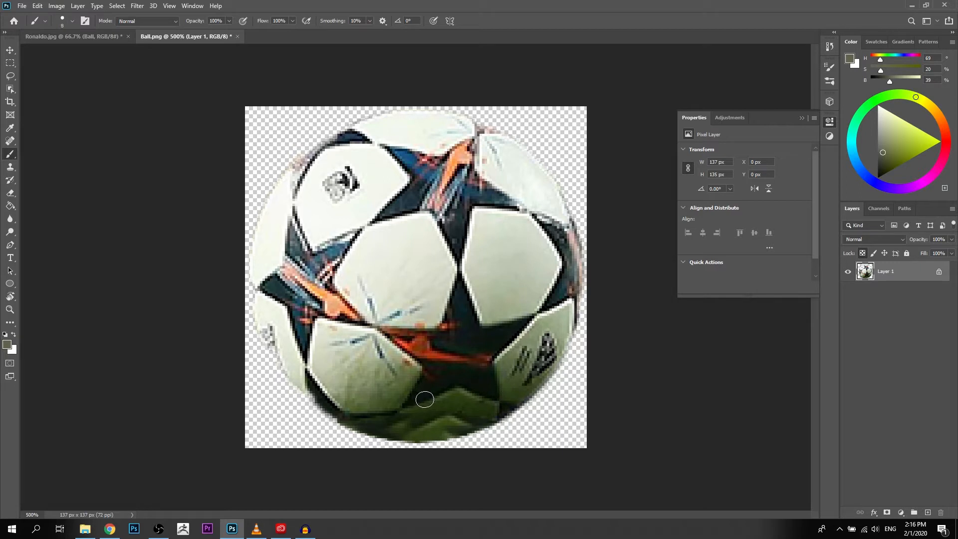
Paint over the uneven green patch at the ball's bottom with dark green tones sampled from the surrounding area
{"action": "left_click", "coordinate": [433, 409], "text": "alt"}
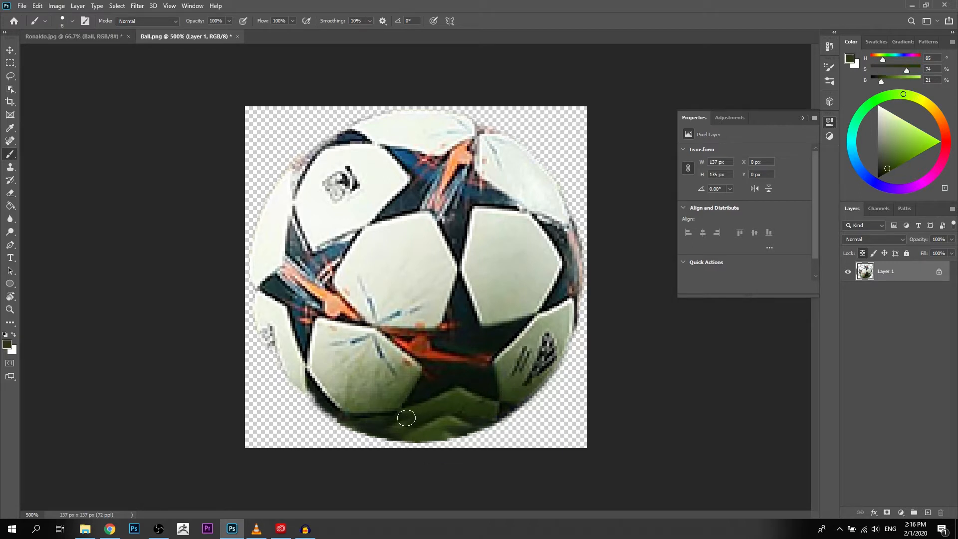
{"action": "mouse_move", "coordinate": [405, 418]}
{"action": "left_mouse_down"}
{"action": "mouse_move", "coordinate": [472, 406]}
{"action": "mouse_move", "coordinate": [447, 433]}
{"action": "left_mouse_up"}
{"action": "left_click", "coordinate": [490, 407], "text": "alt"}
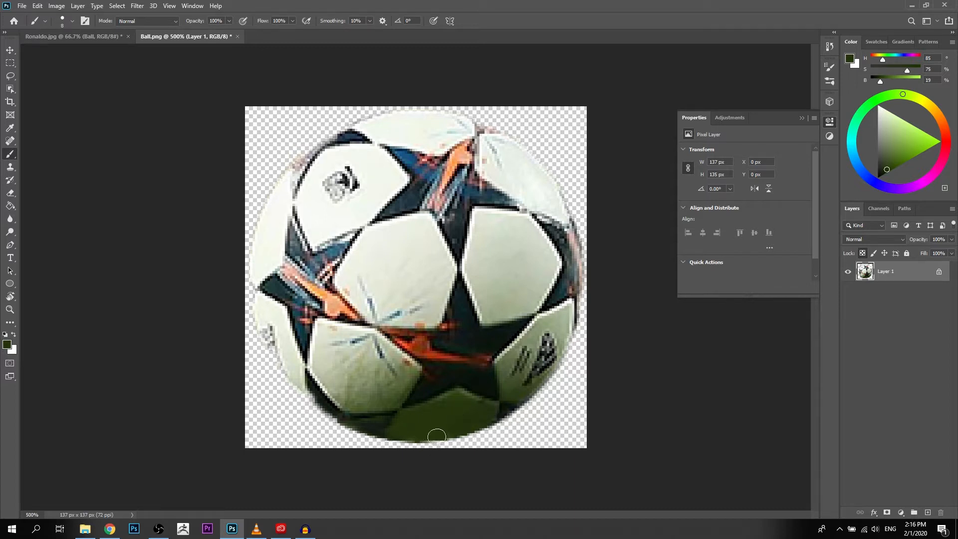
{"action": "left_click", "coordinate": [444, 412], "text": "alt"}
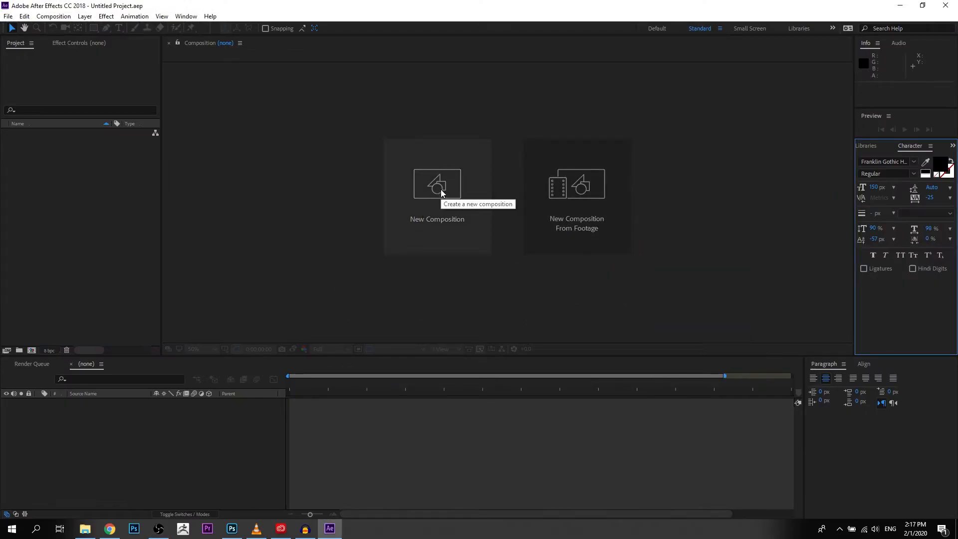
Import Ball, BG and Ronaldo PNG files from the Ronaldo folder into the project and create a composition from BG.png
{"action": "left_click", "coordinate": [85, 528]}
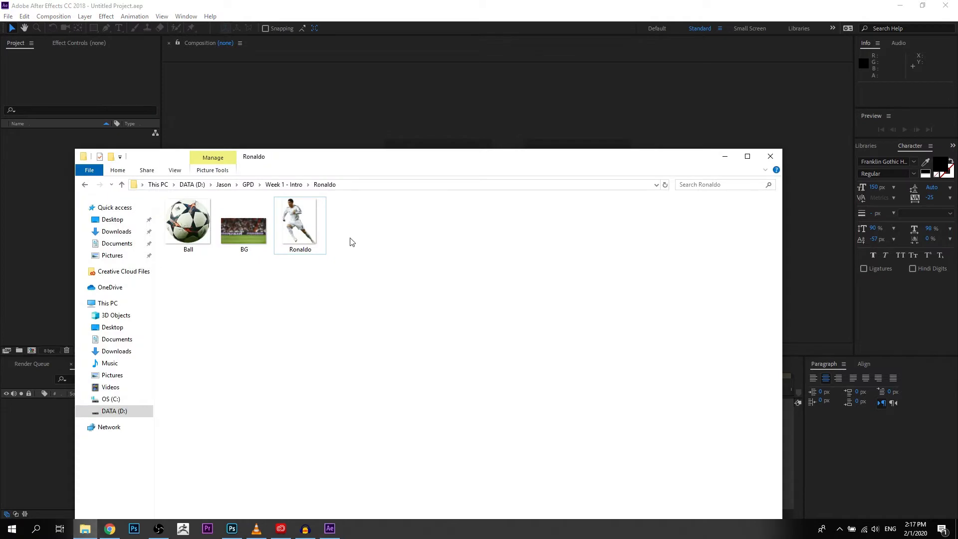
{"action": "left_click_drag", "start_coordinate": [372, 240], "coordinate": [28, 211]}
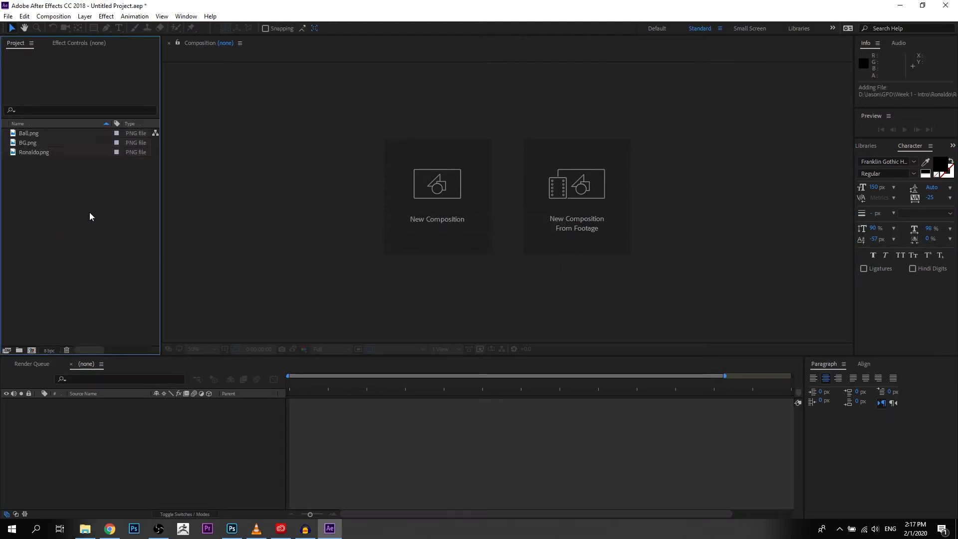
{"action": "left_click", "coordinate": [31, 142]}
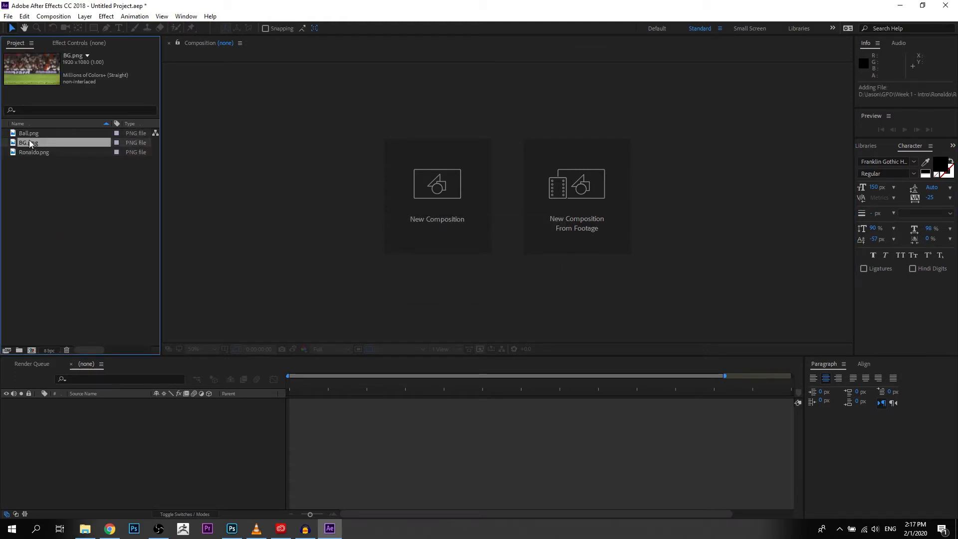
{"action": "mouse_move", "coordinate": [32, 142]}
{"action": "left_mouse_down"}
{"action": "mouse_move", "coordinate": [46, 239]}
{"action": "mouse_move", "coordinate": [32, 355]}
{"action": "mouse_move", "coordinate": [53, 261]}
{"action": "mouse_move", "coordinate": [33, 144]}
{"action": "mouse_move", "coordinate": [36, 153]}
{"action": "left_mouse_up"}
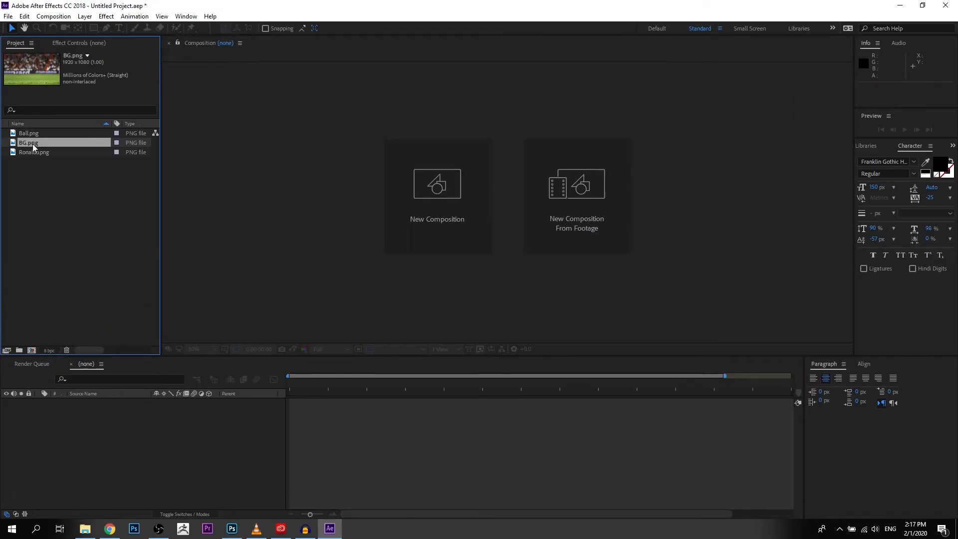
{"action": "left_click_drag", "start_coordinate": [33, 147], "coordinate": [31, 351]}
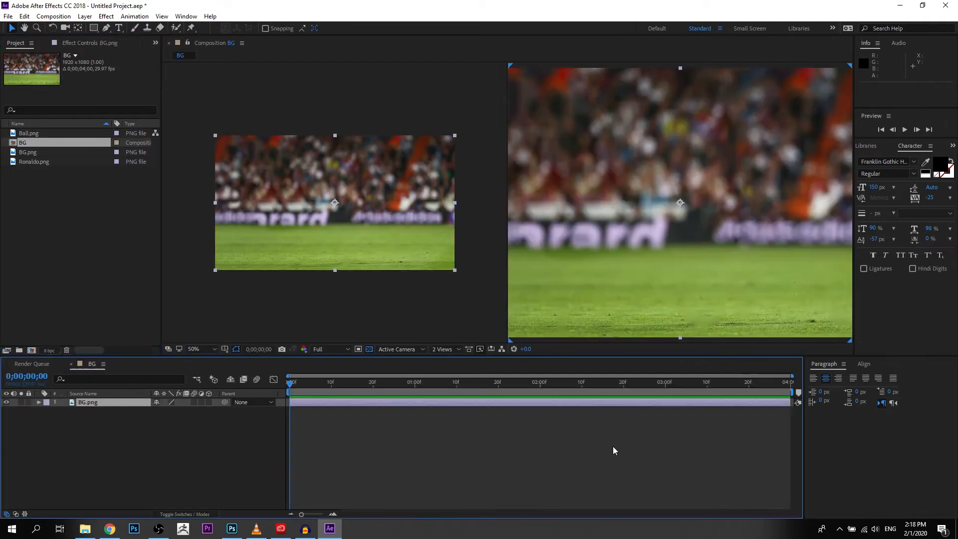
Preview the BG composition from start to end and review its frame size, frame rate and duration in the composition settings
{"action": "left_click_drag", "start_coordinate": [352, 383], "coordinate": [540, 384]}
{"action": "left_click_drag", "start_coordinate": [660, 393], "coordinate": [193, 402]}
{"action": "key", "text": "space"}
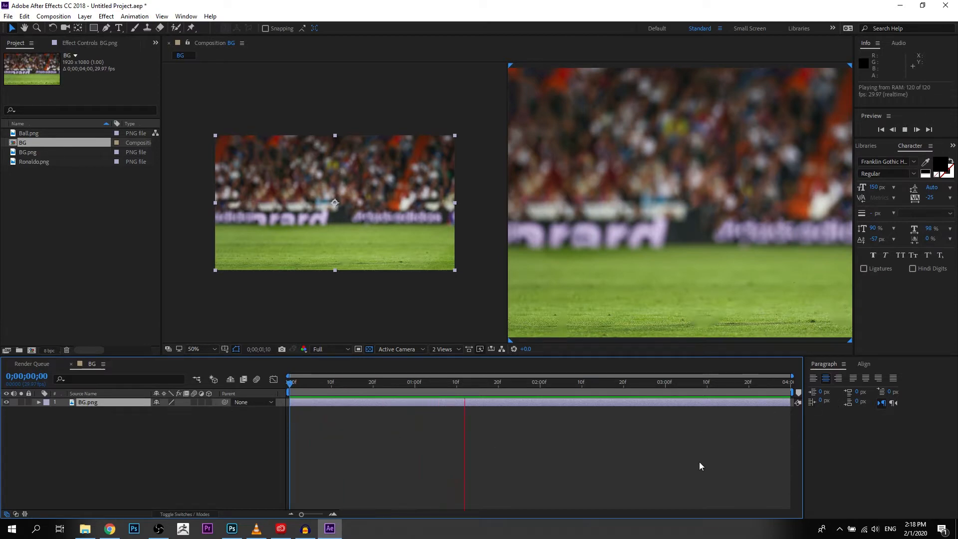
{"action": "key", "text": "space"}
{"action": "left_click_drag", "start_coordinate": [582, 385], "coordinate": [175, 394]}
{"action": "left_click", "coordinate": [53, 17]}
{"action": "left_click", "coordinate": [54, 17]}
{"action": "left_click", "coordinate": [53, 17]}
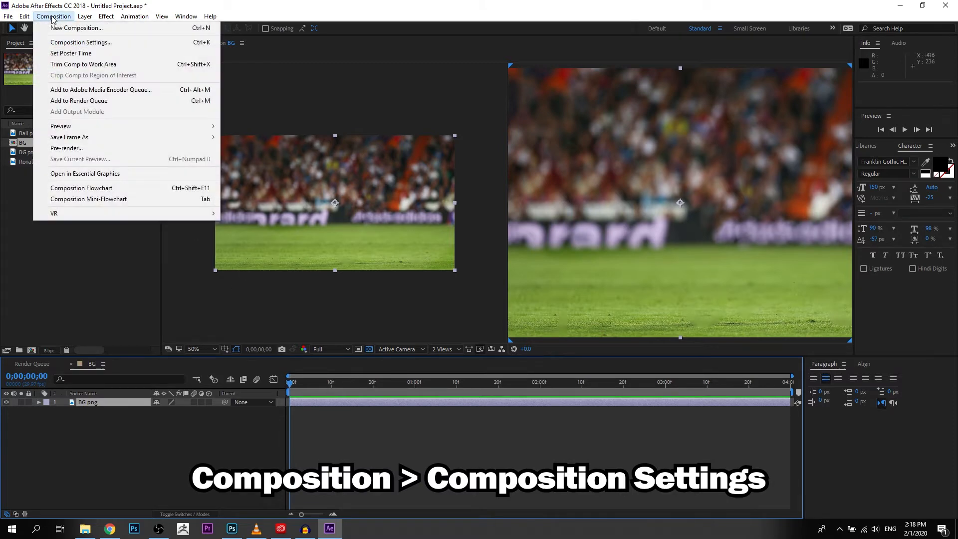
{"action": "left_click", "coordinate": [65, 42]}
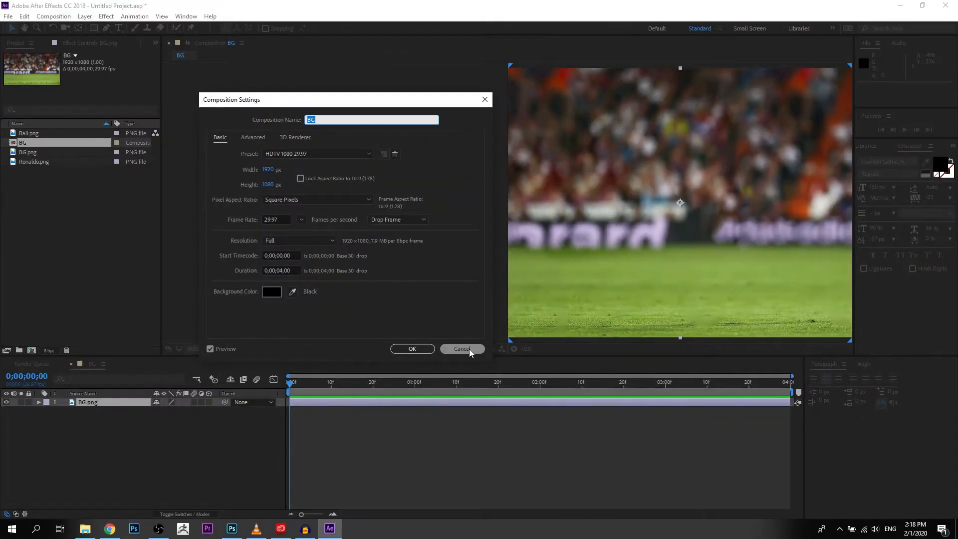
{"action": "left_click", "coordinate": [462, 349]}
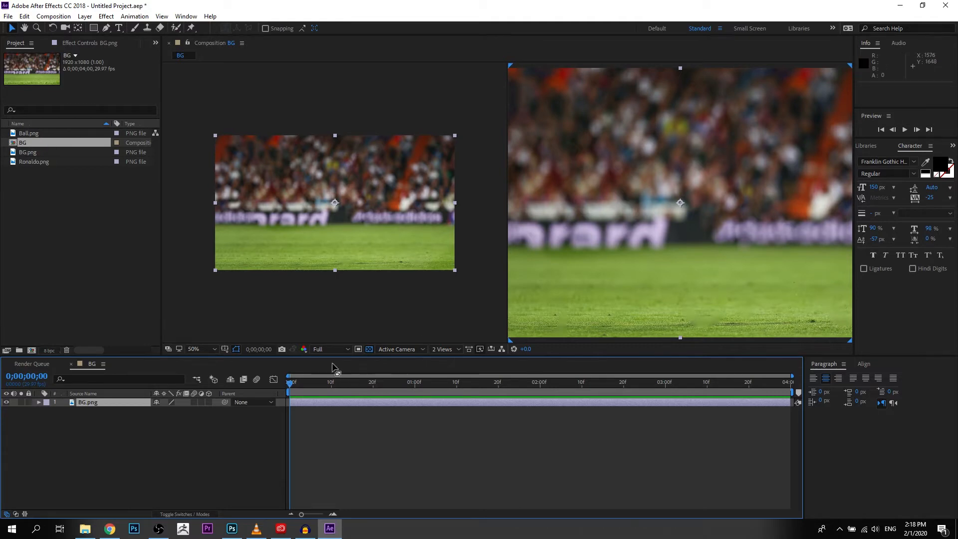
Switch the viewer to a single view and add Ball.png and Ronaldo.png above the background, with the player beneath the ball
{"action": "left_click", "coordinate": [457, 348]}
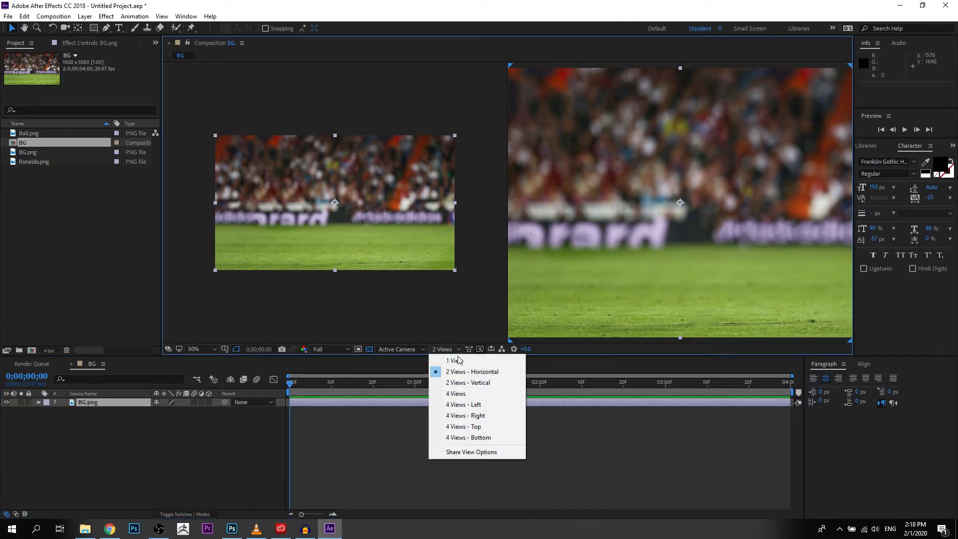
{"action": "left_click", "coordinate": [452, 358]}
{"action": "left_click", "coordinate": [24, 134]}
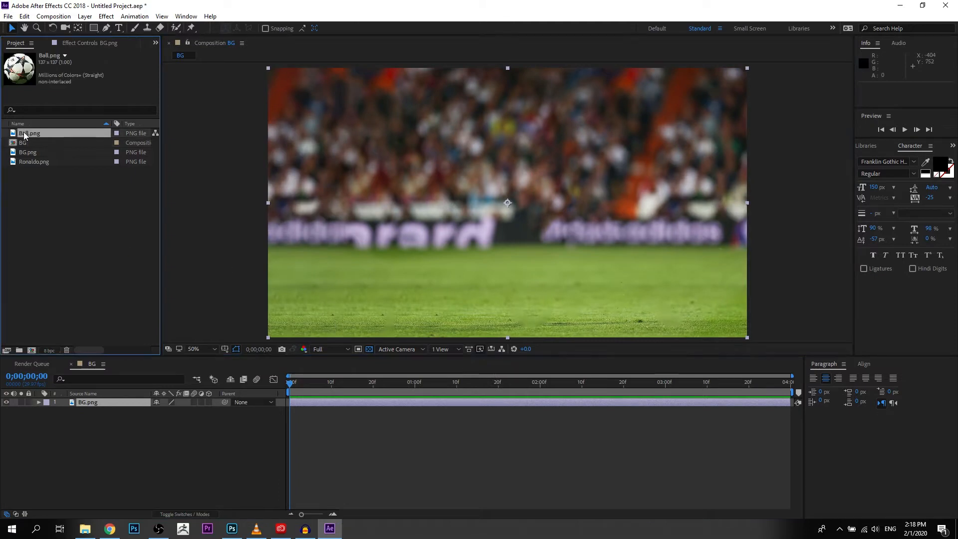
{"action": "left_click_drag", "start_coordinate": [38, 132], "coordinate": [101, 400]}
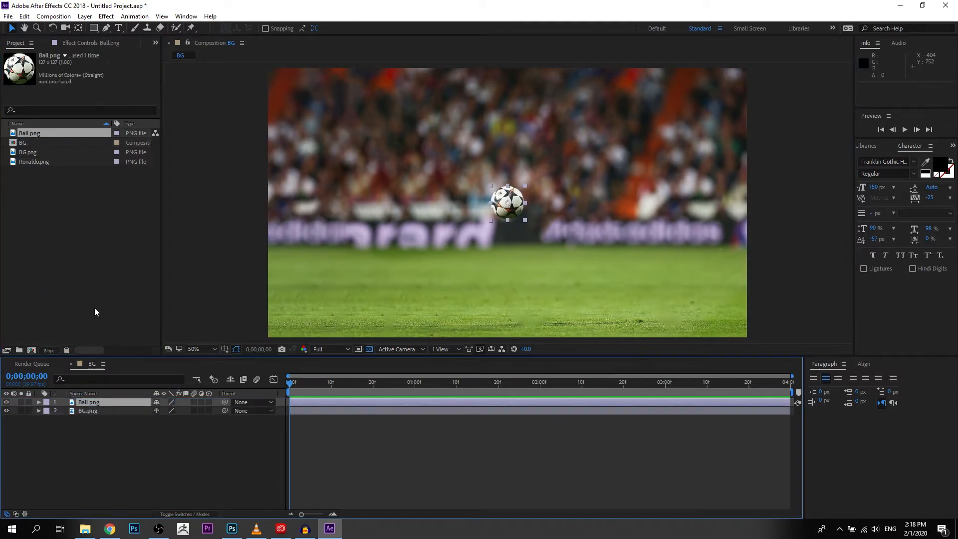
{"action": "left_click_drag", "start_coordinate": [40, 163], "coordinate": [95, 405]}
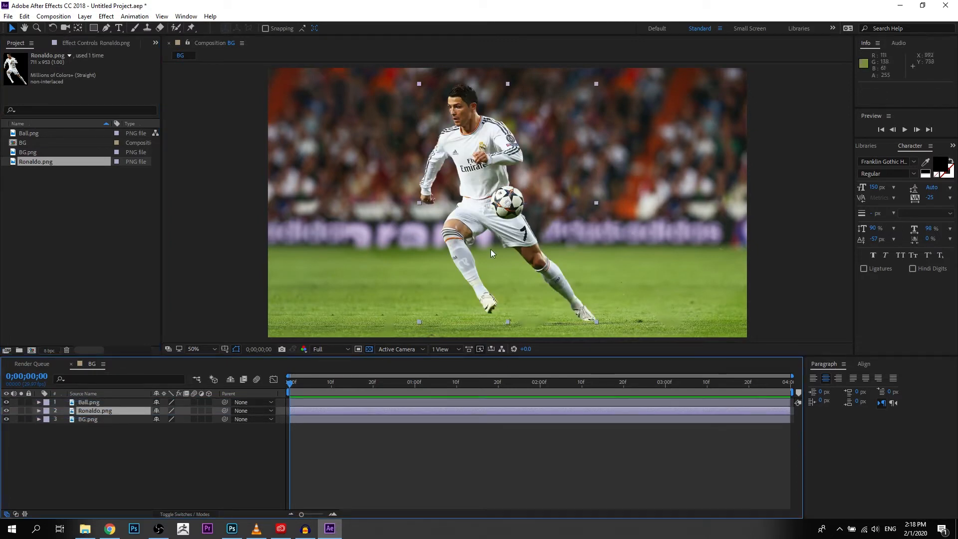
Move the player to about 1298, 558 and place the ball in front of his leading foot at about 932, 862
{"action": "left_click_drag", "start_coordinate": [469, 232], "coordinate": [555, 230]}
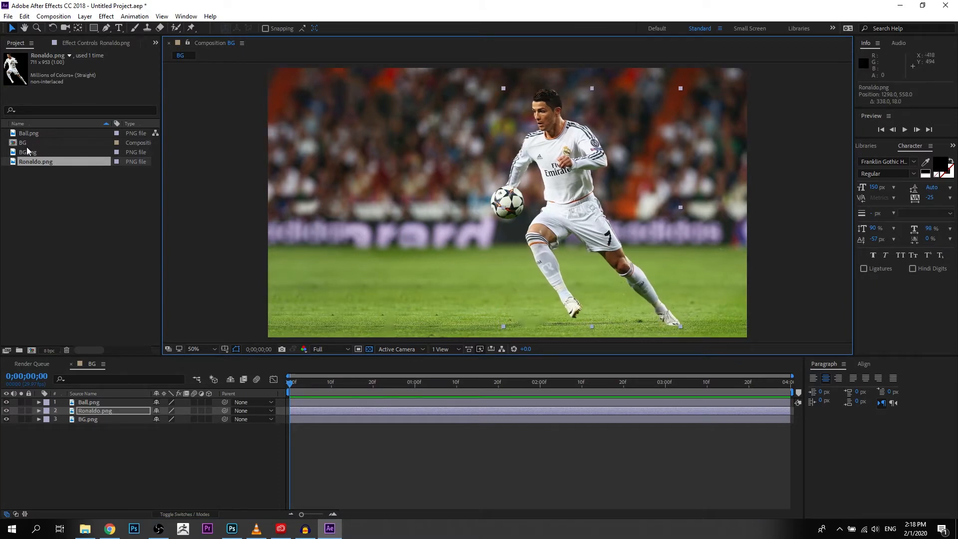
{"action": "left_click", "coordinate": [105, 402]}
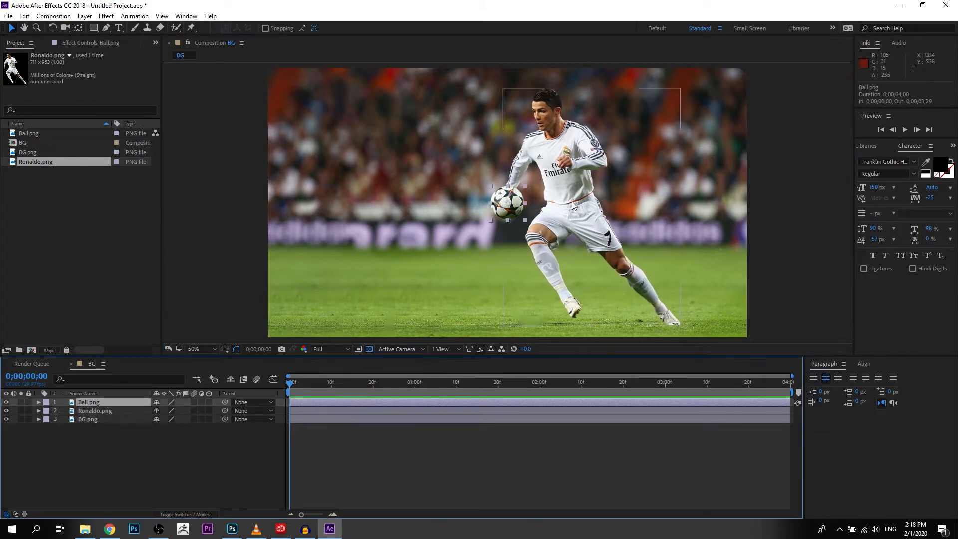
{"action": "left_click_drag", "start_coordinate": [512, 205], "coordinate": [505, 283]}
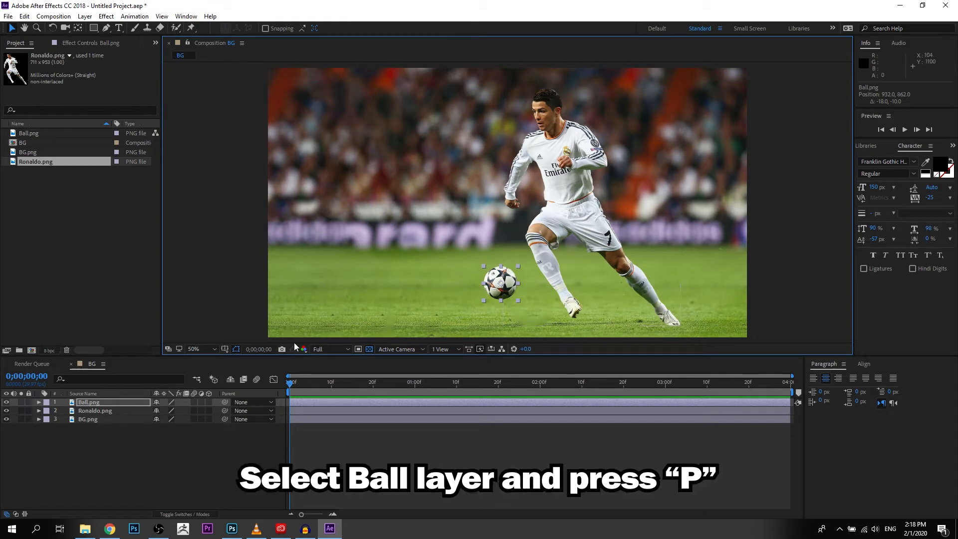
Keyframe the ball's position at the first frame, move it to about 1130, 932 at 0;00;03;29, and preview the motion
{"action": "key", "text": "p"}
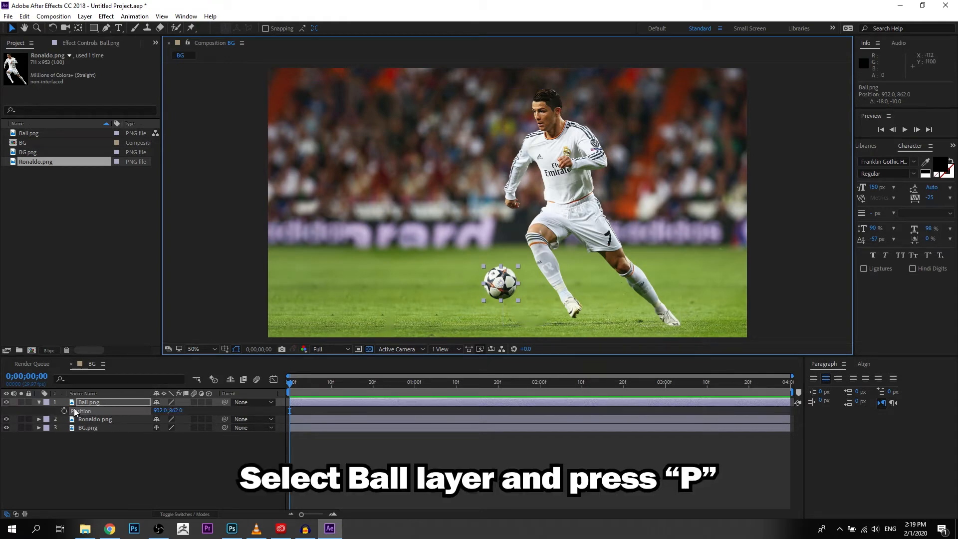
{"action": "left_click", "coordinate": [64, 410]}
{"action": "left_click_drag", "start_coordinate": [446, 385], "coordinate": [896, 405]}
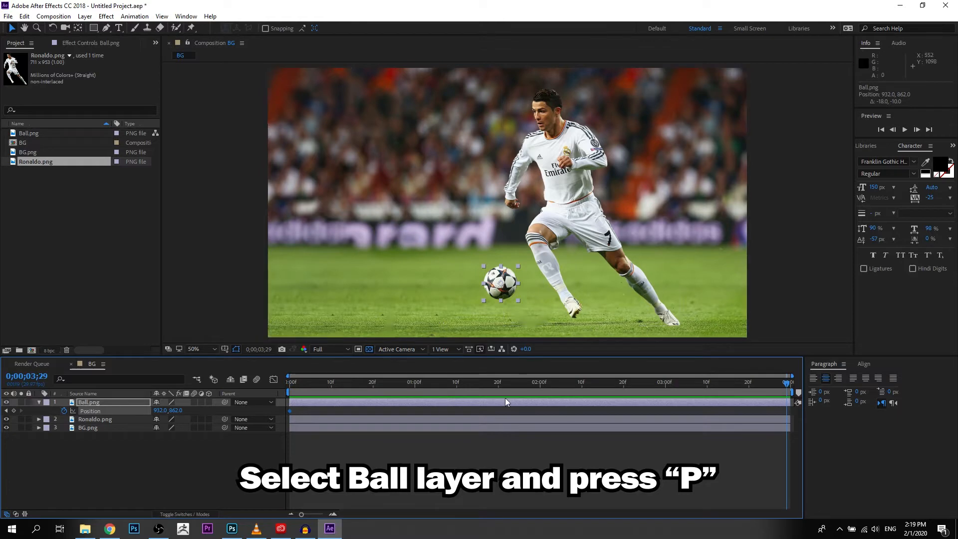
{"action": "left_click_drag", "start_coordinate": [384, 382], "coordinate": [290, 384]}
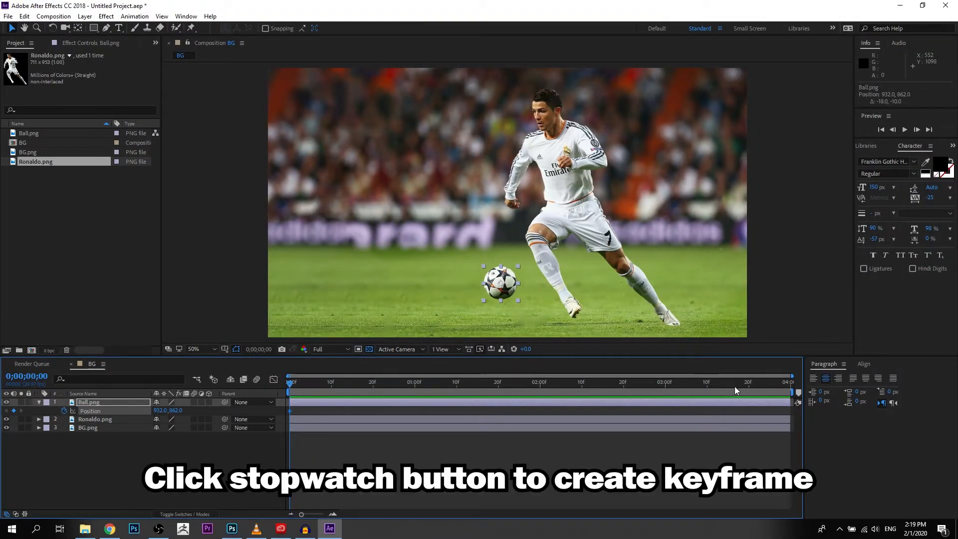
{"action": "left_click_drag", "start_coordinate": [512, 288], "coordinate": [558, 303]}
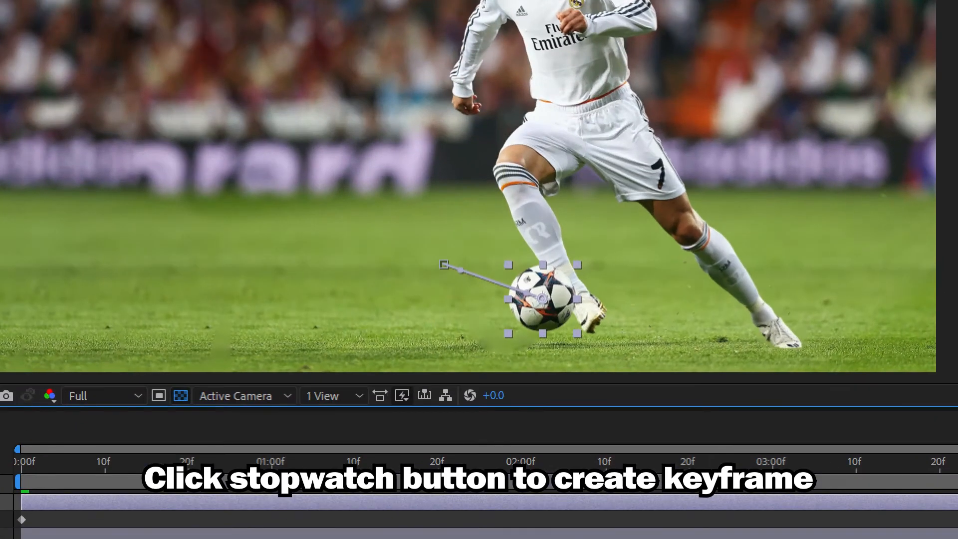
{"action": "mouse_move", "coordinate": [484, 230]}
{"action": "left_mouse_down"}
{"action": "mouse_move", "coordinate": [432, 244]}
{"action": "mouse_move", "coordinate": [428, 295]}
{"action": "mouse_move", "coordinate": [518, 345]}
{"action": "mouse_move", "coordinate": [610, 325]}
{"action": "mouse_move", "coordinate": [556, 235]}
{"action": "mouse_move", "coordinate": [467, 227]}
{"action": "left_mouse_up"}
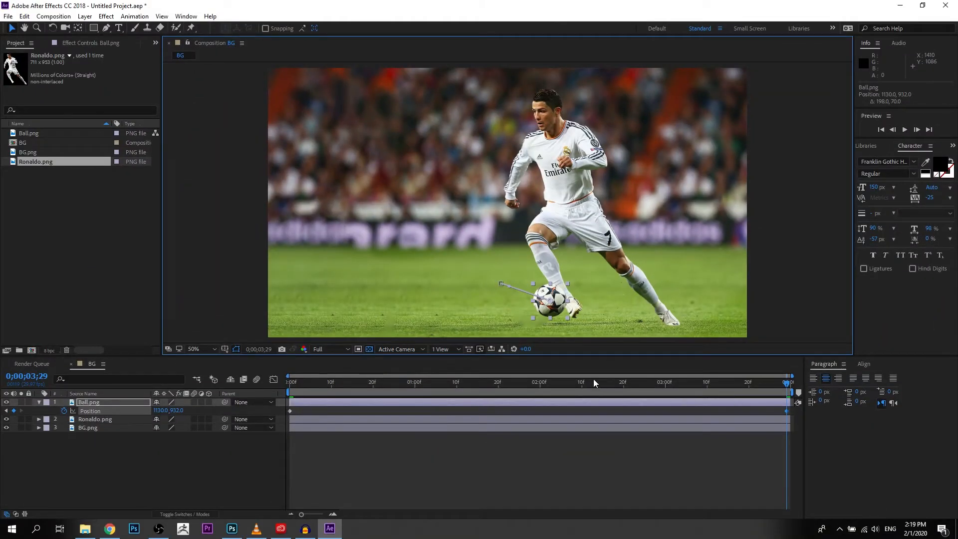
{"action": "key", "text": "space"}
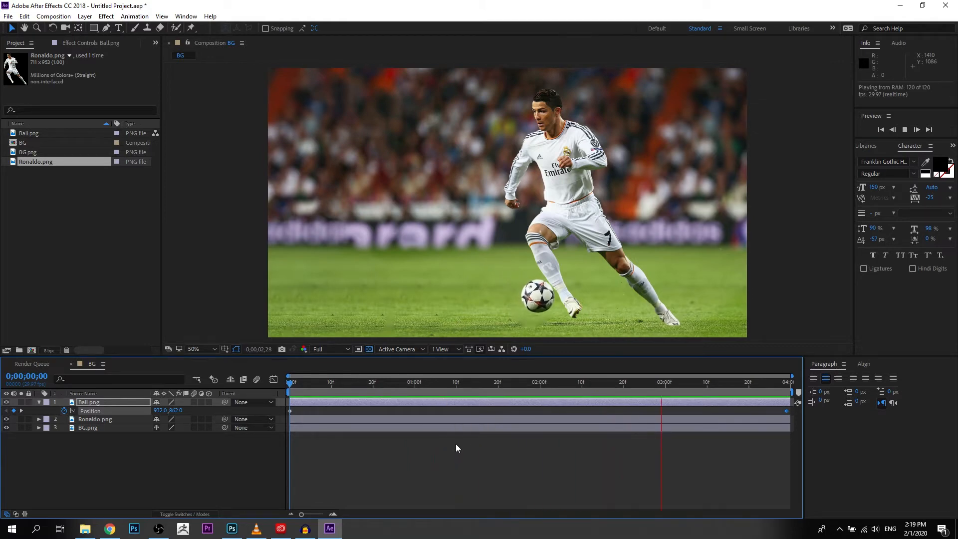
{"action": "key", "text": "space"}
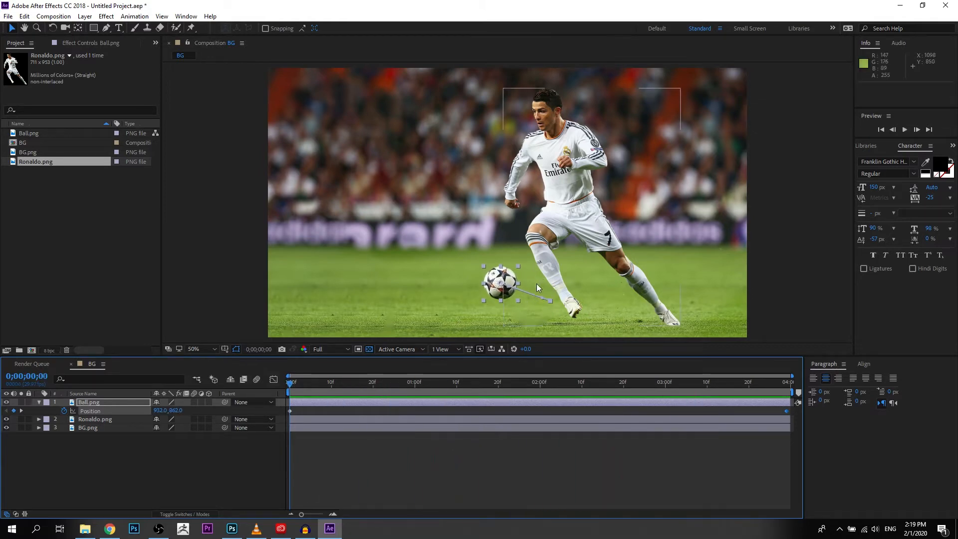
Bend the ball's motion path into an upward arc with handles at about 998, 853 and 1102, 900, and preview the animation
{"action": "scroll", "coordinate": [529, 298], "scroll_direction": "up", "scroll_amount": 1}
{"action": "scroll", "coordinate": [529, 297], "scroll_direction": "down", "scroll_amount": 1}
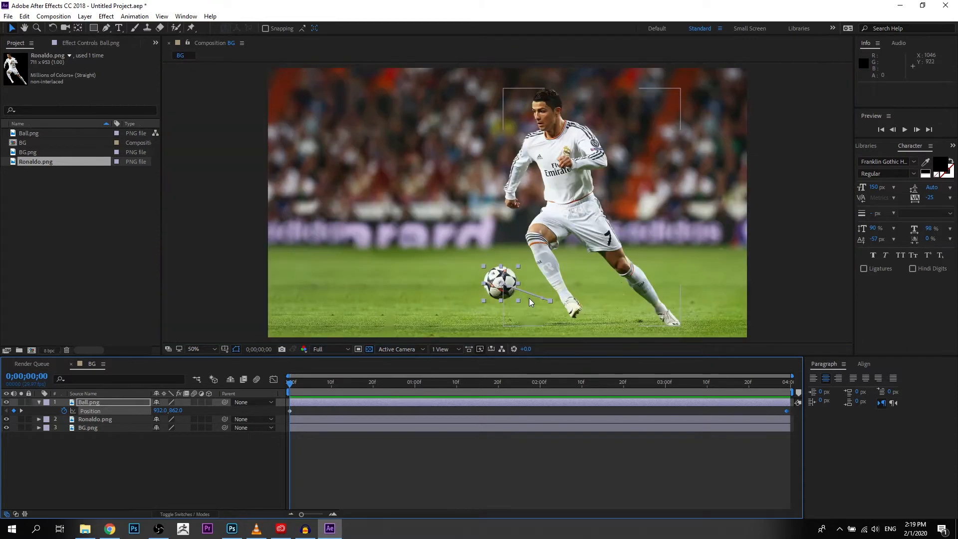
{"action": "scroll", "coordinate": [529, 297], "scroll_direction": "up", "scroll_amount": 2}
{"action": "left_click_drag", "start_coordinate": [529, 250], "coordinate": [530, 64]}
{"action": "left_click_drag", "start_coordinate": [532, 305], "coordinate": [534, 197]}
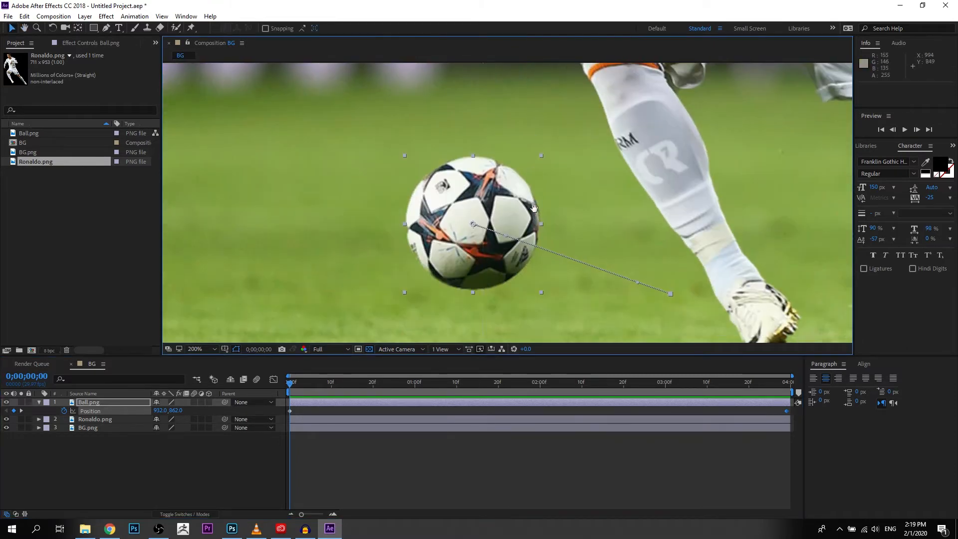
{"action": "left_click_drag", "start_coordinate": [533, 271], "coordinate": [530, 202]}
{"action": "scroll", "coordinate": [531, 202], "scroll_direction": "up", "scroll_amount": 1}
{"action": "left_click_drag", "start_coordinate": [513, 160], "coordinate": [507, 217]}
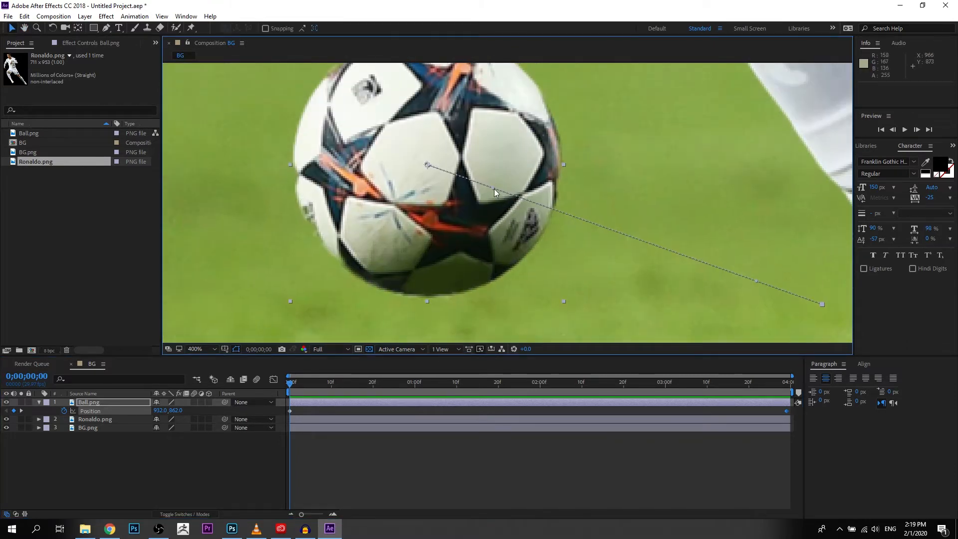
{"action": "left_click_drag", "start_coordinate": [493, 185], "coordinate": [558, 147]}
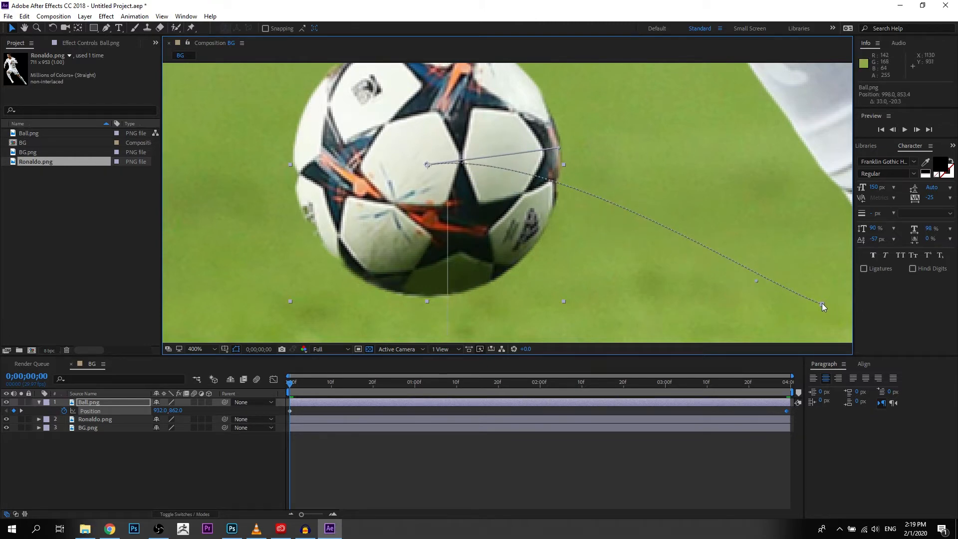
{"action": "left_click_drag", "start_coordinate": [757, 282], "coordinate": [767, 240]}
{"action": "key", "text": "slash"}
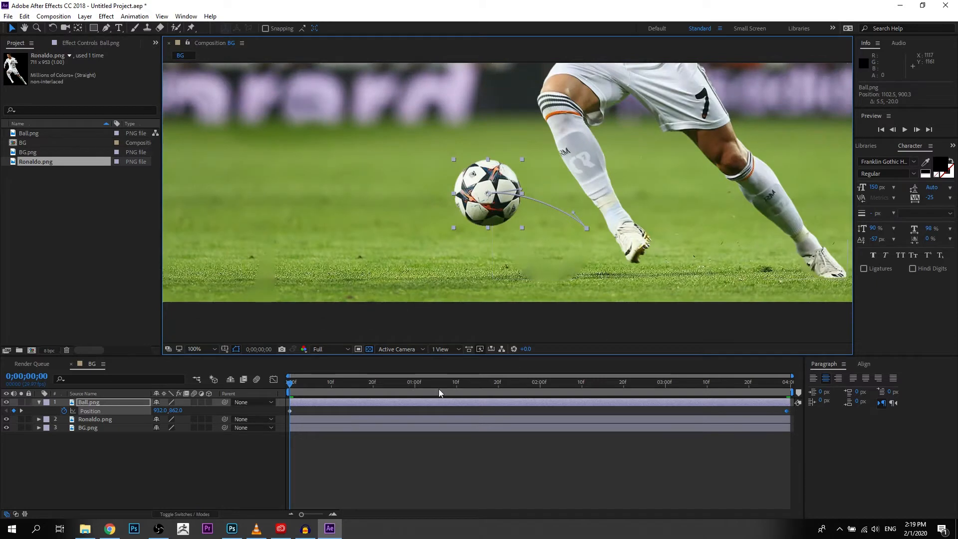
{"action": "key", "text": "space"}
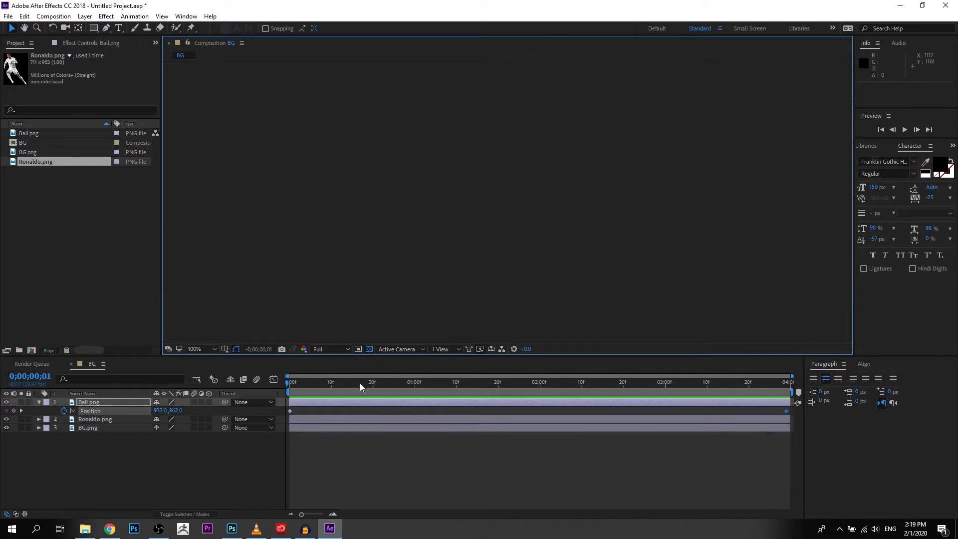
{"action": "left_click_drag", "start_coordinate": [320, 384], "coordinate": [280, 389]}
{"action": "key", "text": "space"}
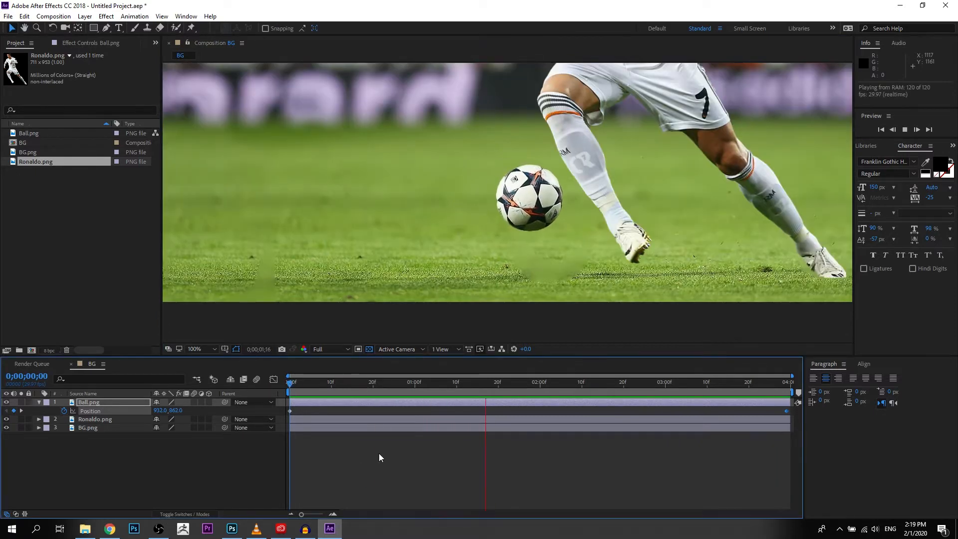
{"action": "key", "text": "space"}
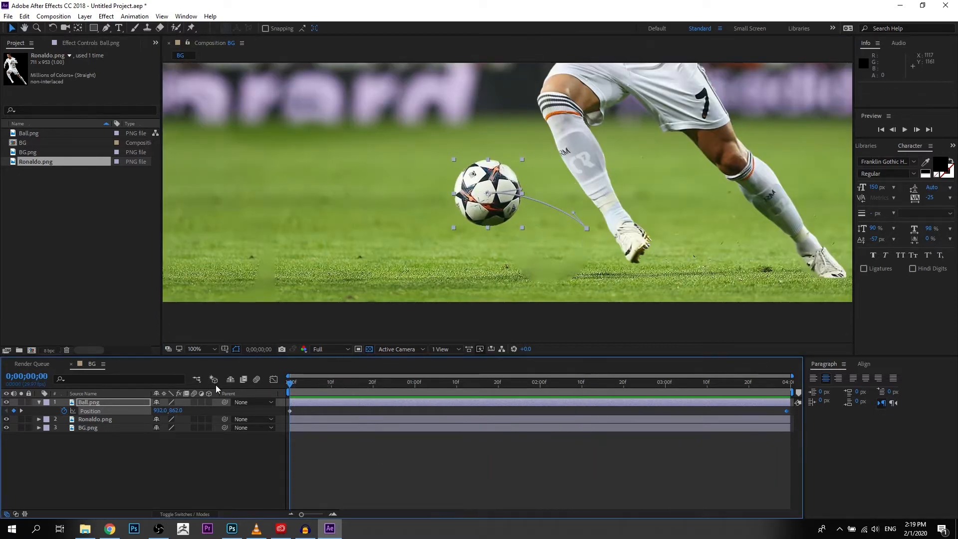
Keyframe the ball's rotation at the first frame, turn the ball slightly at 0;00;03;29, and play the animation
{"action": "left_click", "coordinate": [78, 404]}
{"action": "key", "text": "r"}
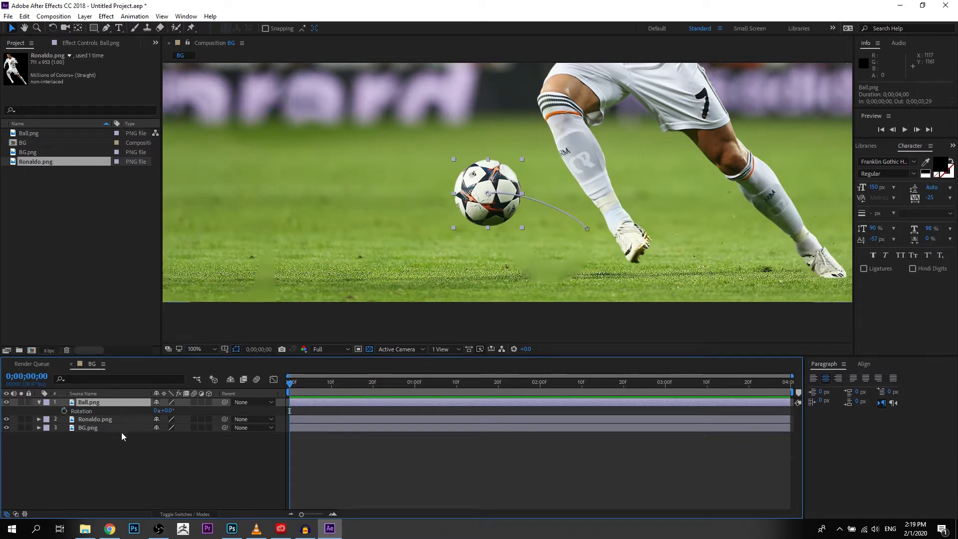
{"action": "left_click", "coordinate": [64, 410]}
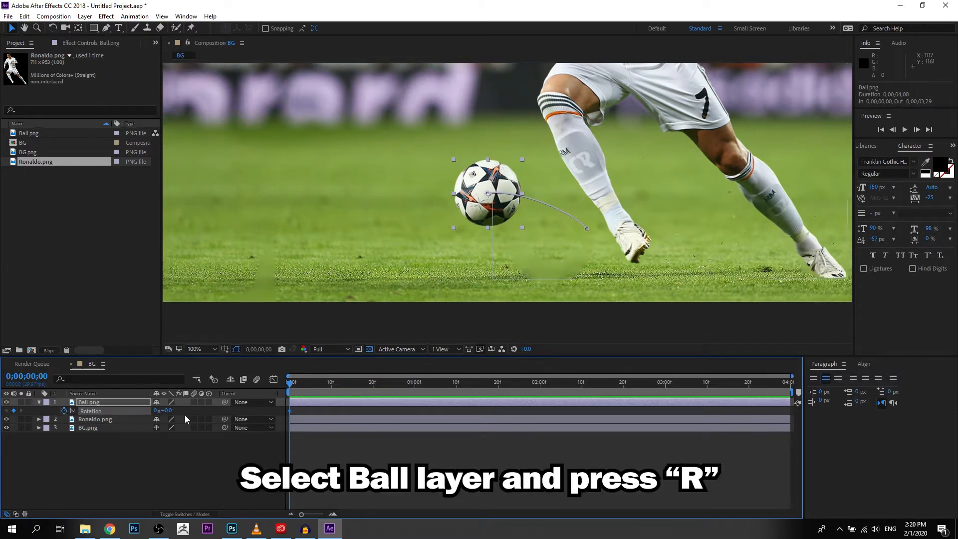
{"action": "left_click_drag", "start_coordinate": [338, 387], "coordinate": [839, 384]}
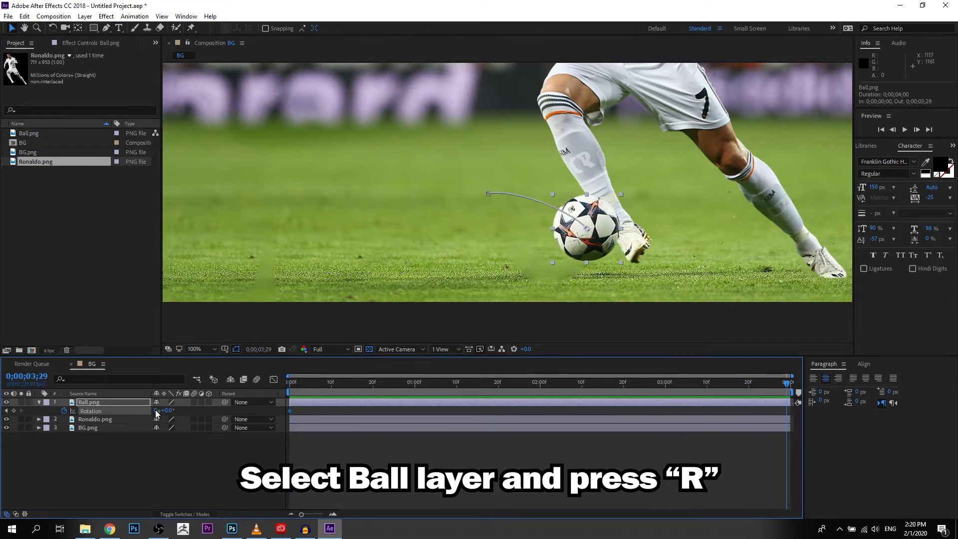
{"action": "left_click_drag", "start_coordinate": [169, 410], "coordinate": [179, 405]}
{"action": "key", "text": "space"}
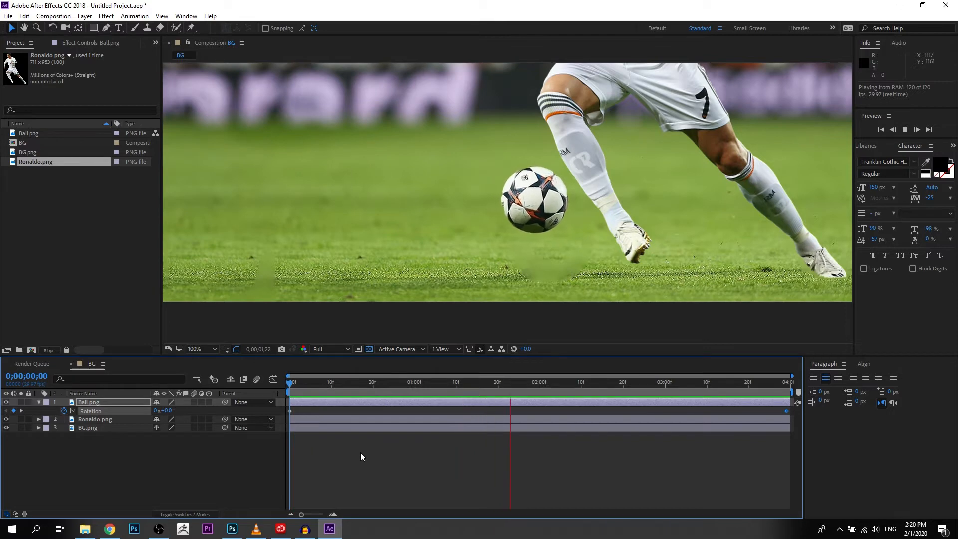
Increase the ball's rotation at the last frame and preview the animation with the whole player in view
{"action": "key", "text": "space"}
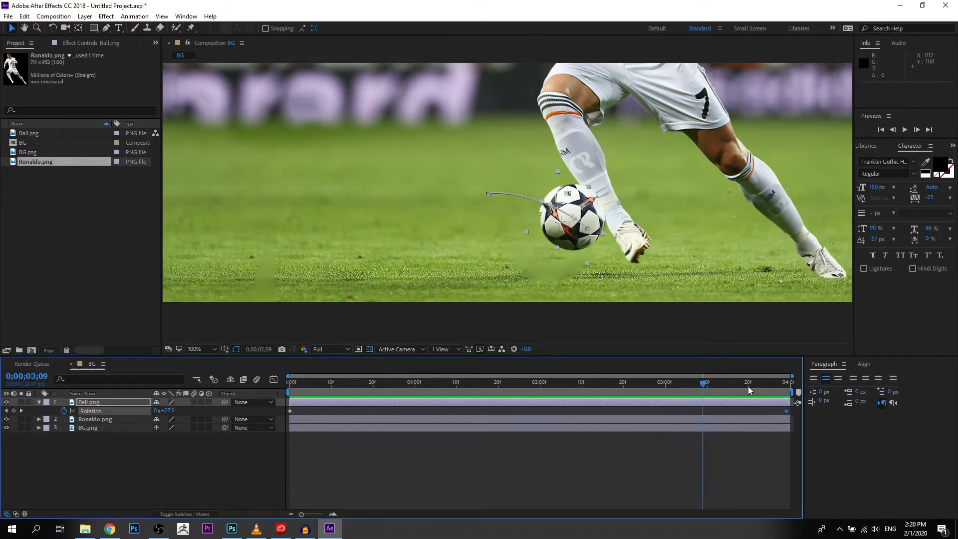
{"action": "left_click_drag", "start_coordinate": [750, 385], "coordinate": [881, 393]}
{"action": "left_click_drag", "start_coordinate": [169, 411], "coordinate": [178, 411]}
{"action": "key", "text": "space"}
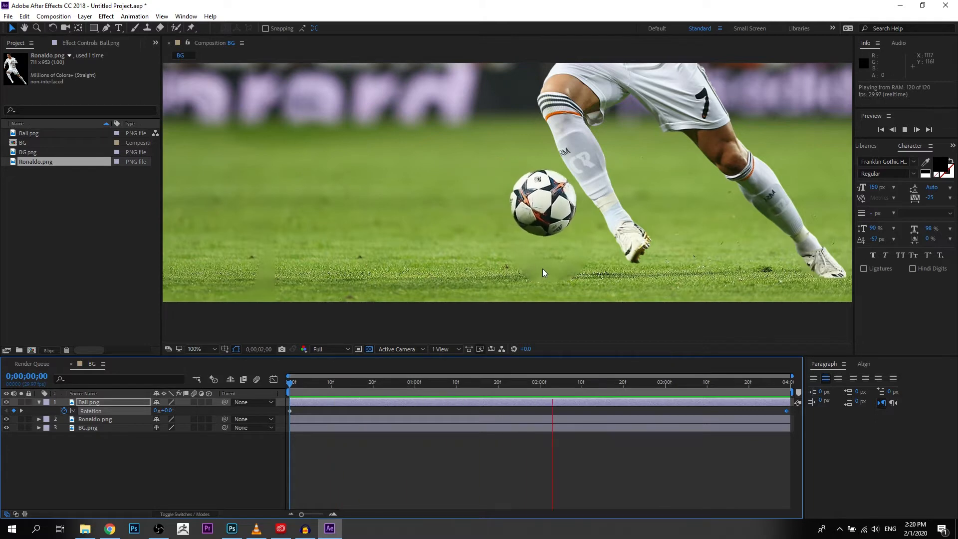
{"action": "key", "text": "space"}
{"action": "scroll", "coordinate": [679, 172], "scroll_direction": "down", "scroll_amount": 1}
{"action": "left_click_drag", "start_coordinate": [628, 156], "coordinate": [569, 259]}
{"action": "left_click", "coordinate": [501, 382]}
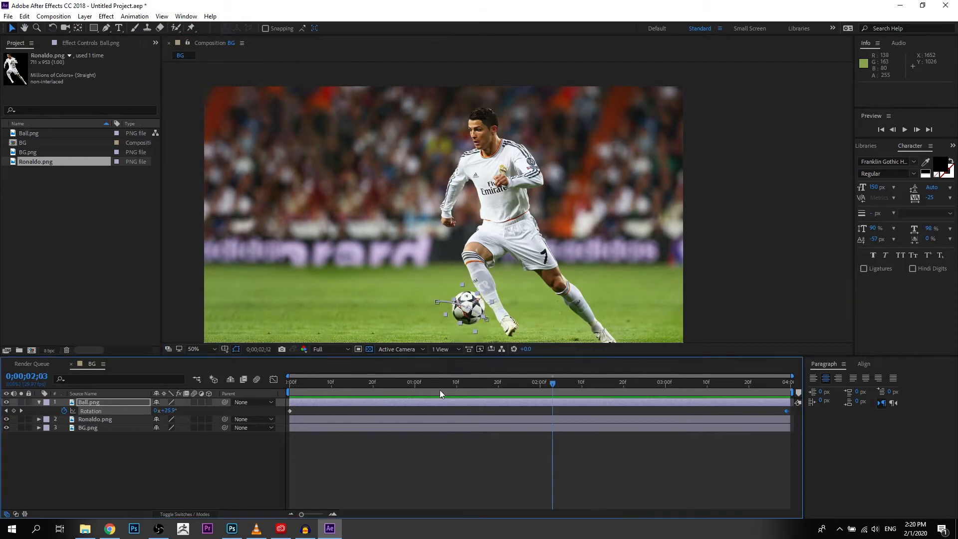
{"action": "key", "text": "space"}
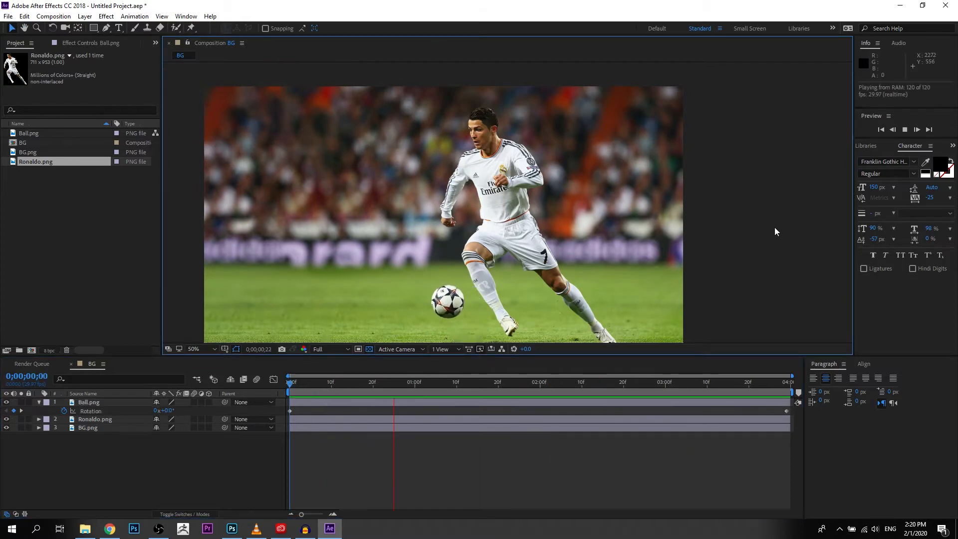
{"action": "key", "text": "space"}
At the first frame, place puppet pins on the player's head, neck, shoulder, hand, elbow, waist, knees and feet
{"action": "left_click_drag", "start_coordinate": [549, 386], "coordinate": [280, 389]}
{"action": "left_click", "coordinate": [119, 419]}
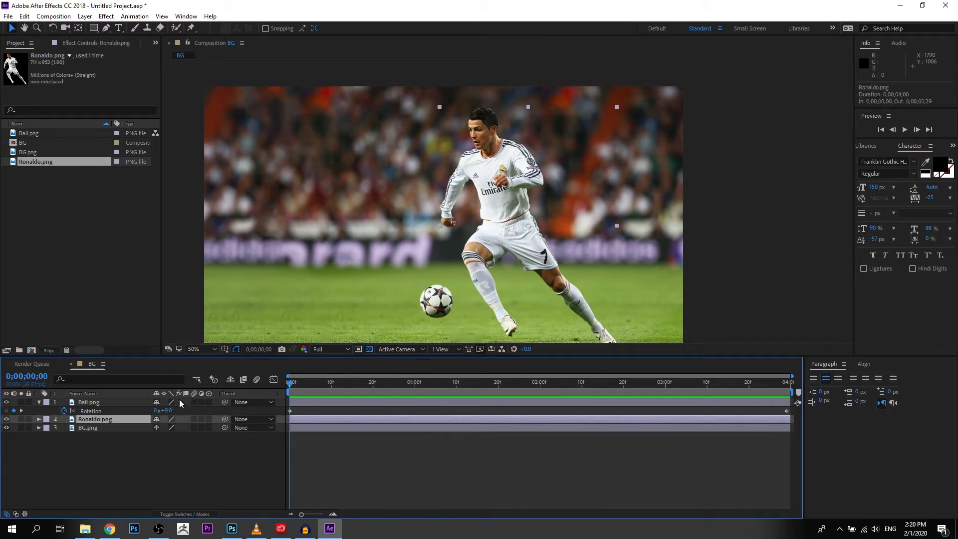
{"action": "mouse_move", "coordinate": [753, 193]}
{"action": "left_mouse_down"}
{"action": "mouse_move", "coordinate": [757, 164]}
{"action": "mouse_move", "coordinate": [759, 175]}
{"action": "left_mouse_up"}
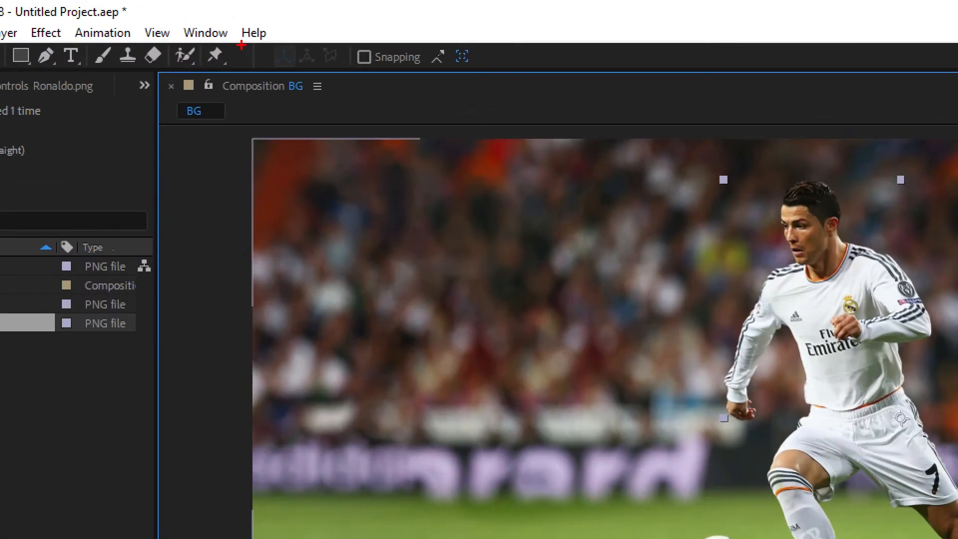
{"action": "left_click_drag", "start_coordinate": [228, 38], "coordinate": [202, 38]}
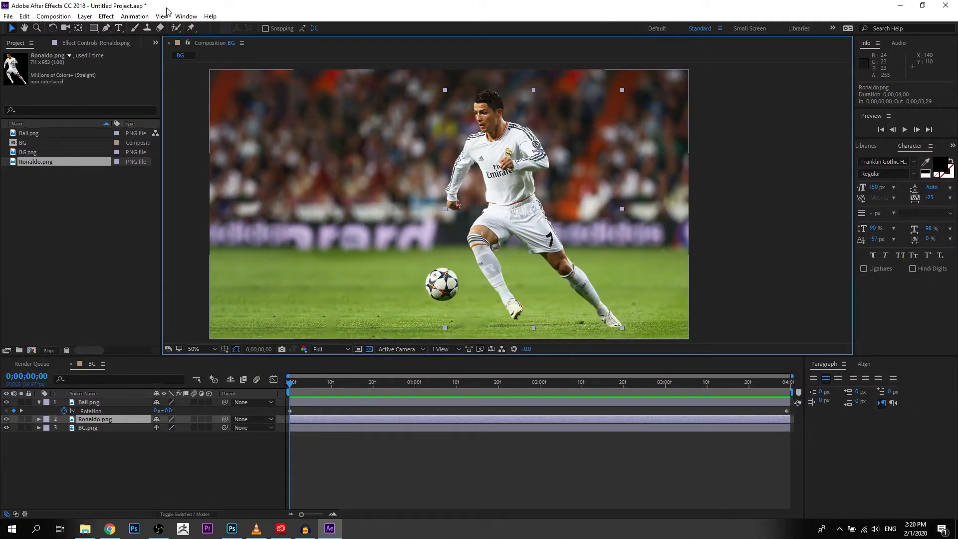
{"action": "left_click", "coordinate": [191, 28]}
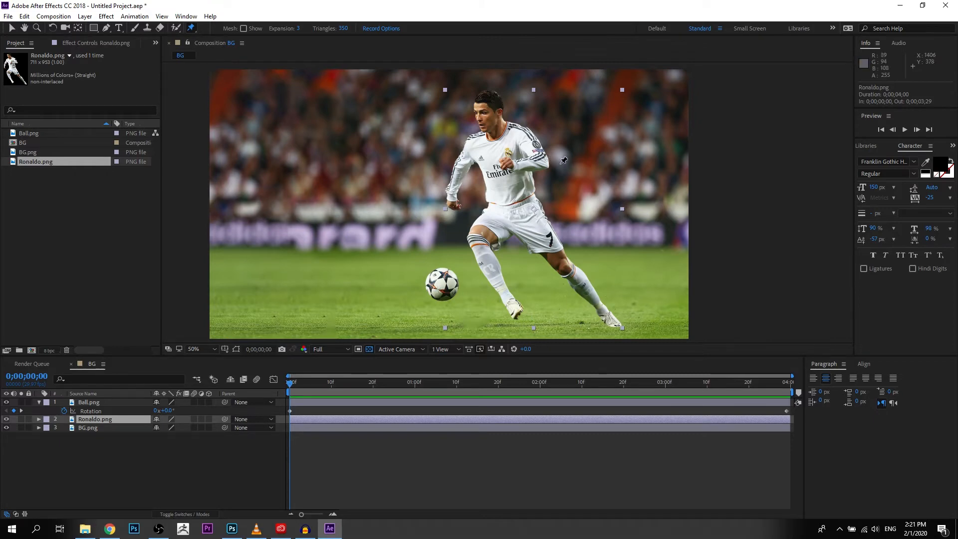
{"action": "left_click", "coordinate": [486, 104]}
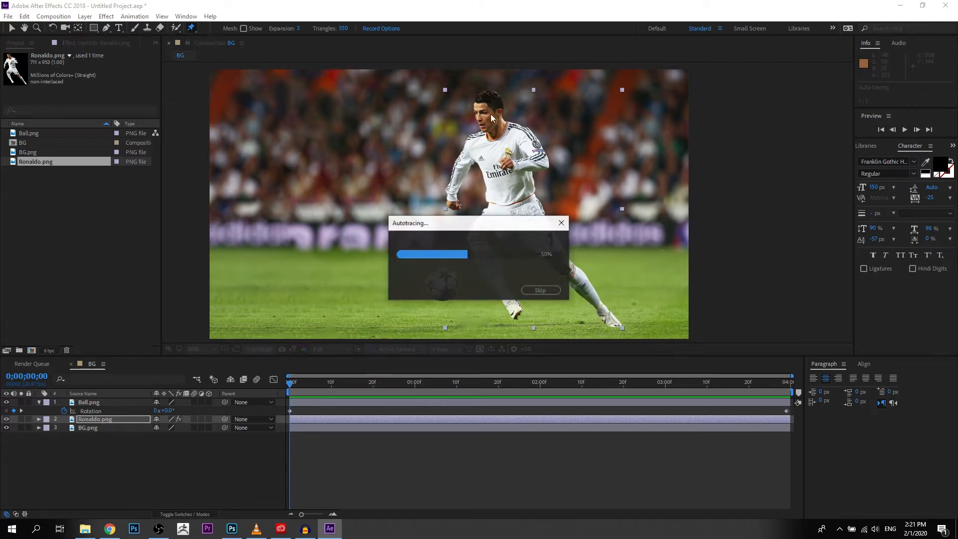
{"action": "left_click", "coordinate": [500, 140]}
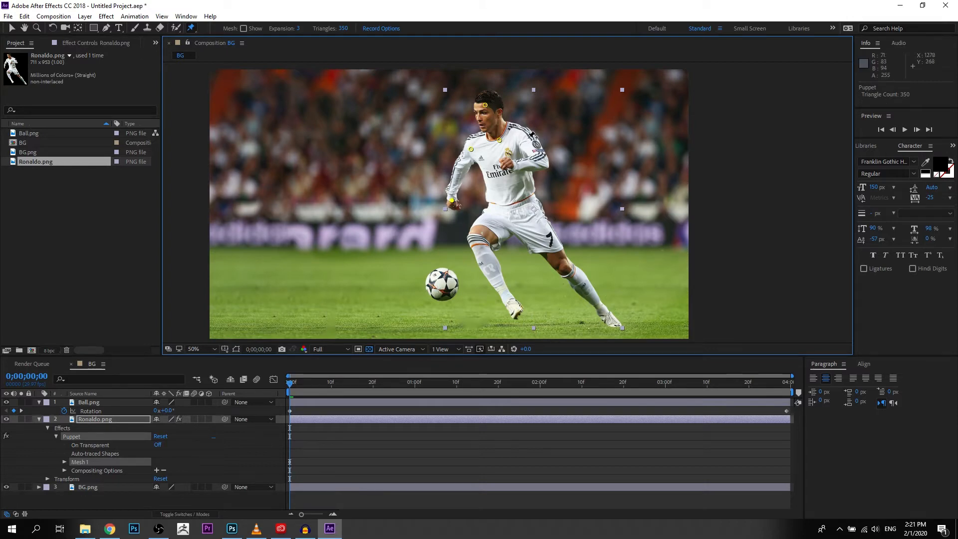
{"action": "left_click", "coordinate": [542, 159]}
{"action": "left_click", "coordinate": [511, 219]}
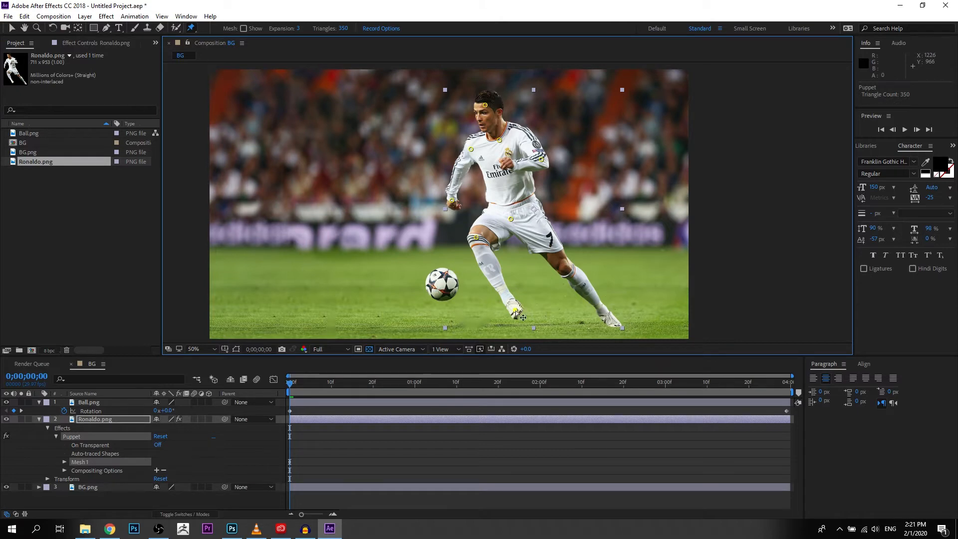
{"action": "left_click", "coordinate": [565, 265]}
{"action": "left_click", "coordinate": [615, 321]}
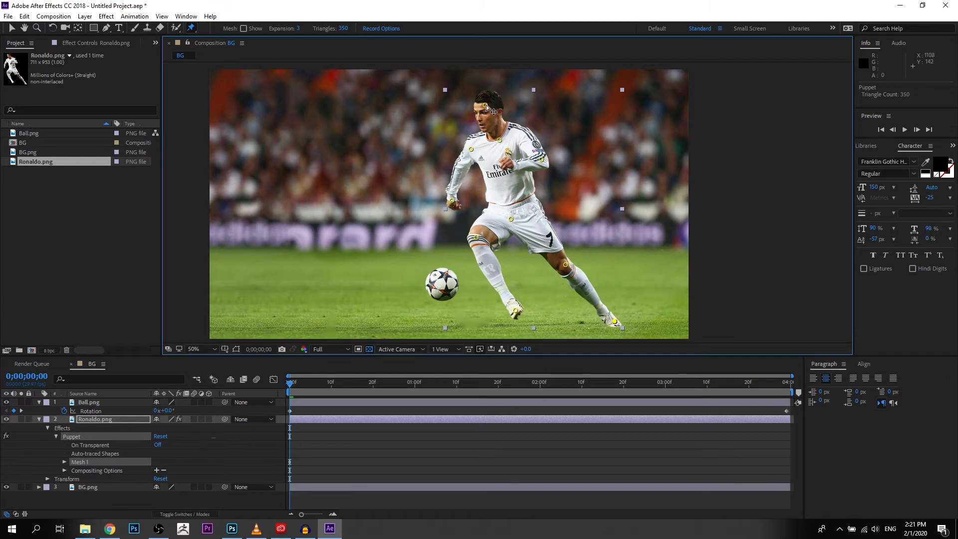
Test and undo a move of the head pin, and record the neck pin moving slightly forward from the first frame
{"action": "left_click_drag", "start_coordinate": [486, 106], "coordinate": [506, 106]}
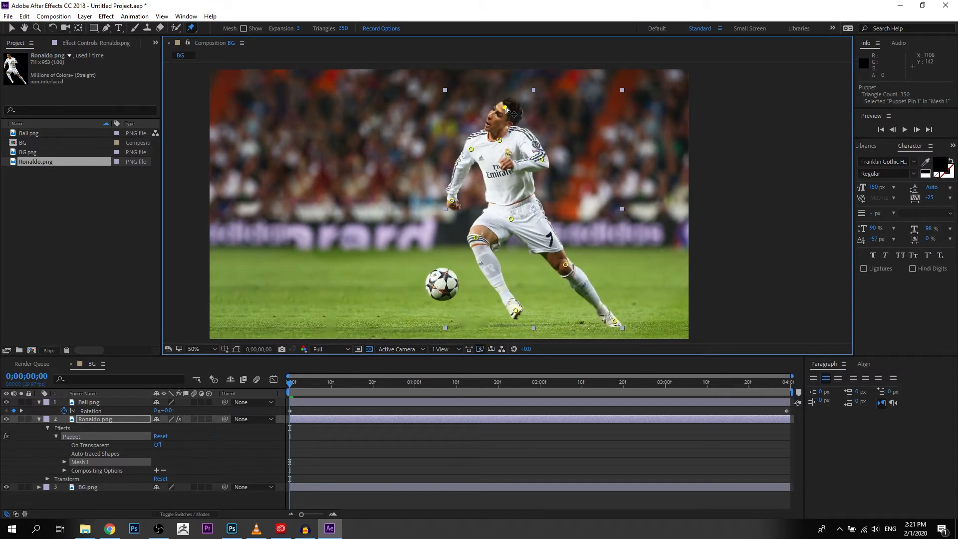
{"action": "key", "text": "ctrl+z"}
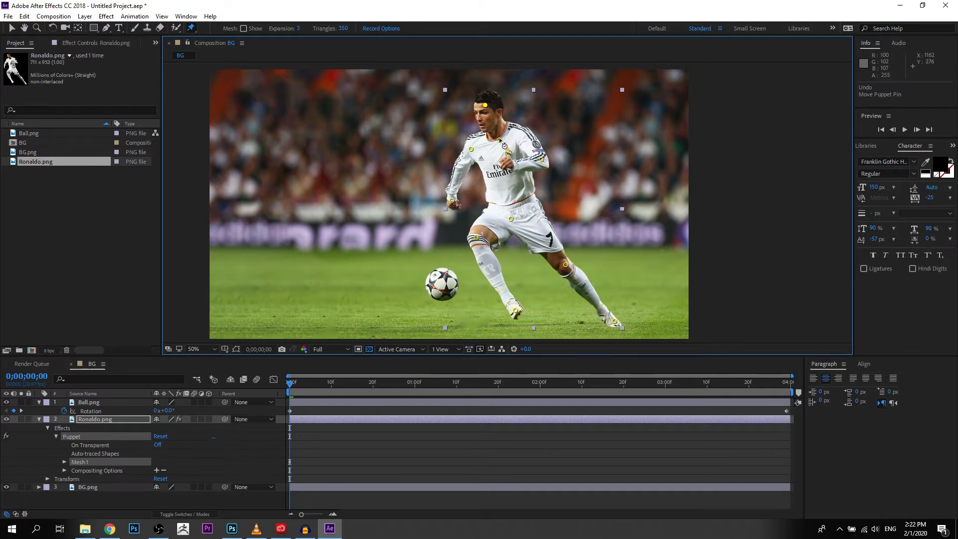
{"action": "left_click_drag", "start_coordinate": [501, 142], "coordinate": [483, 144]}
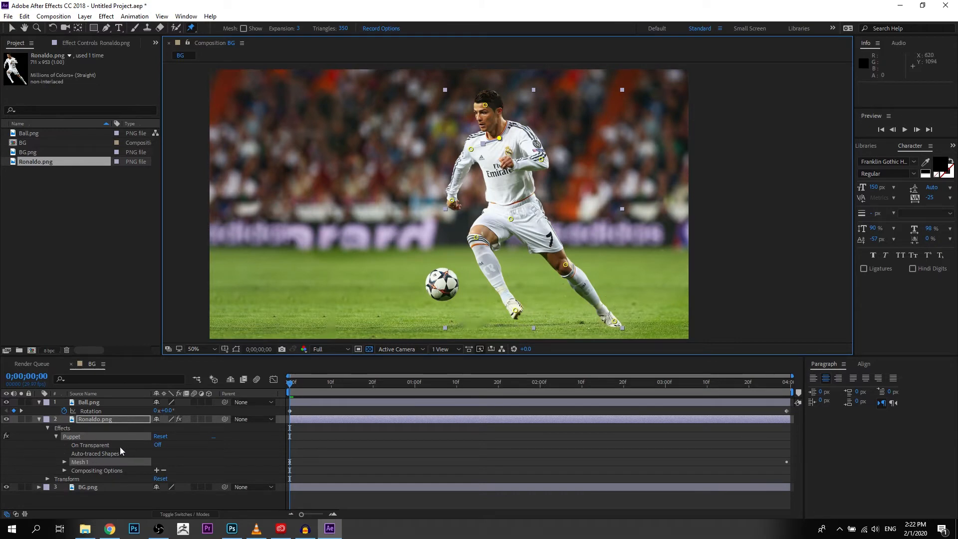
Expand the player's puppet mesh deform properties to list every pin, and play the animation
{"action": "left_click", "coordinate": [64, 461]}
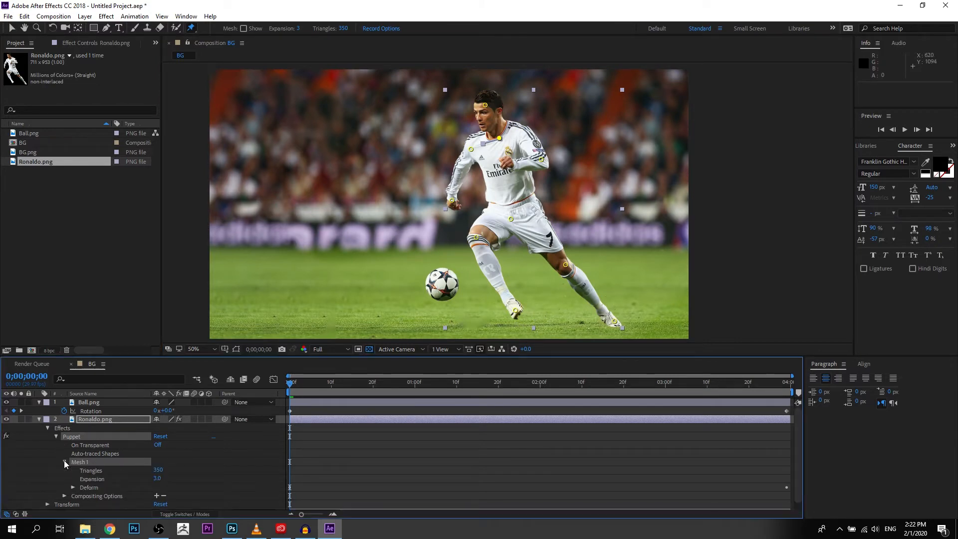
{"action": "left_click", "coordinate": [65, 461]}
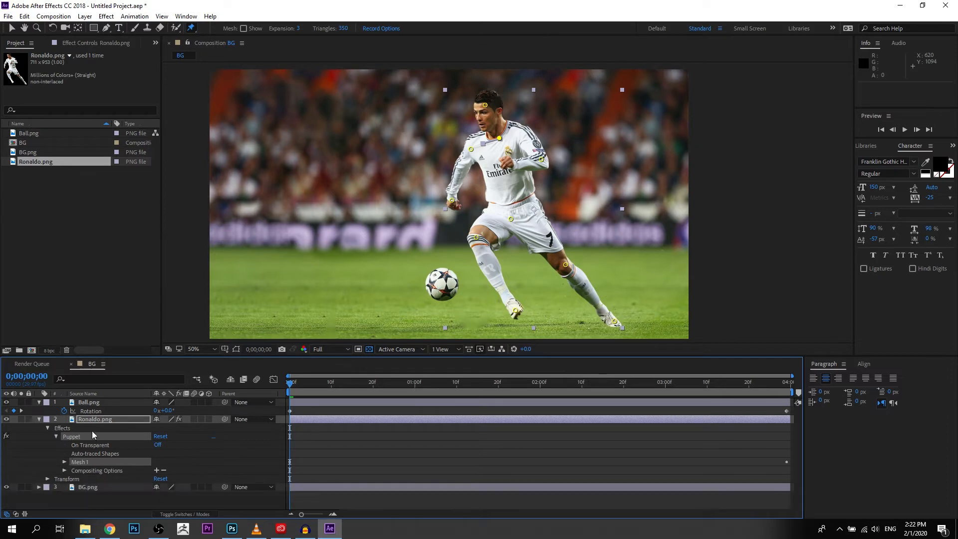
{"action": "left_click", "coordinate": [99, 454]}
{"action": "left_click", "coordinate": [55, 437]}
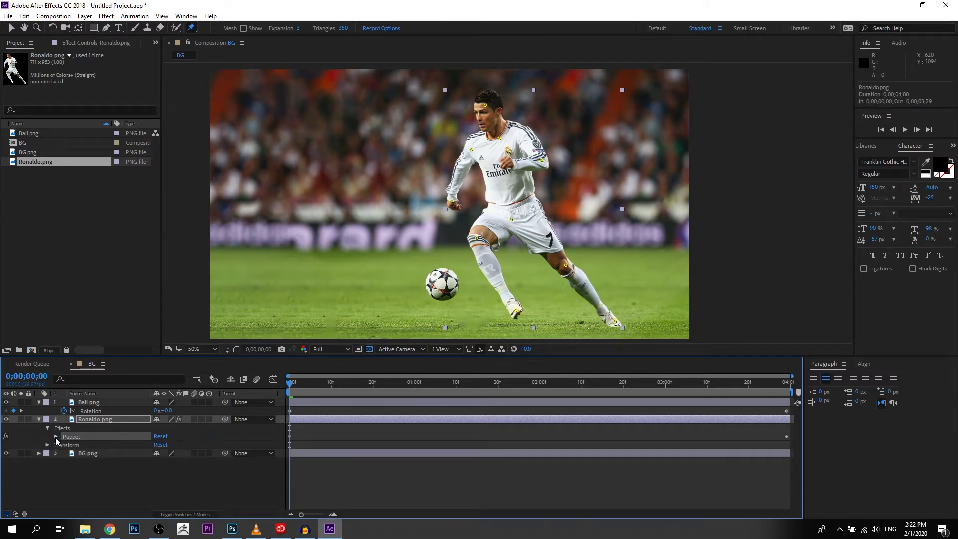
{"action": "left_click", "coordinate": [55, 437]}
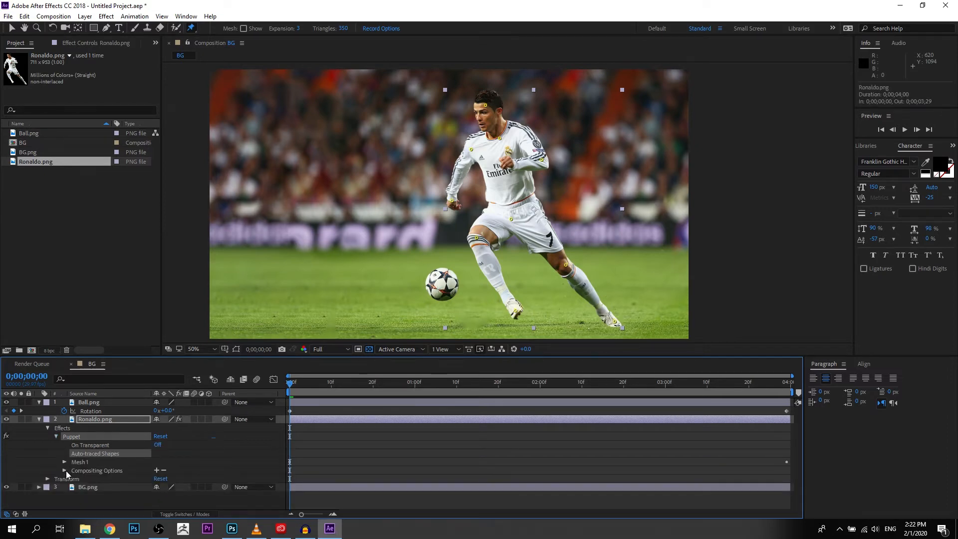
{"action": "left_click", "coordinate": [64, 460]}
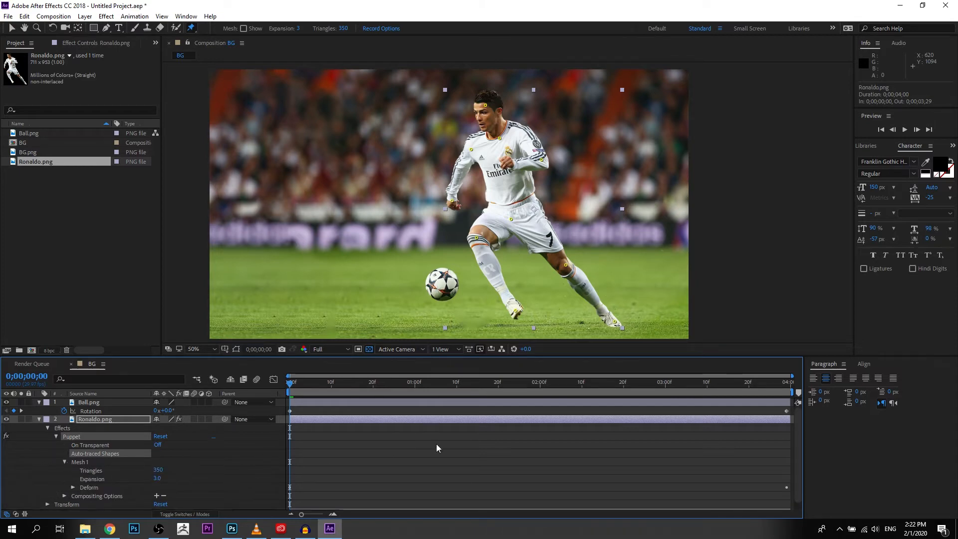
{"action": "scroll", "coordinate": [544, 455], "scroll_direction": "down", "scroll_amount": 1}
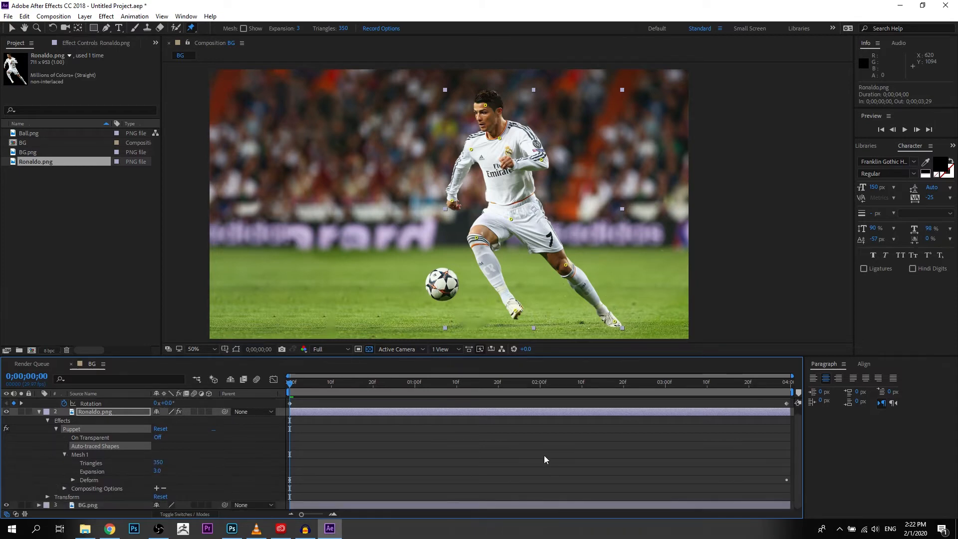
{"action": "left_click", "coordinate": [74, 479]}
{"action": "key", "text": "space"}
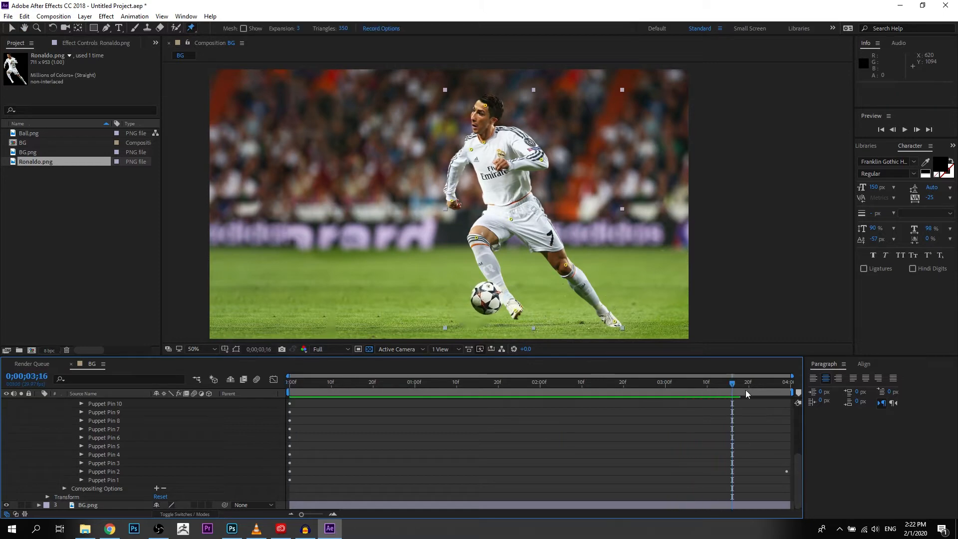
{"action": "key", "text": "space"}
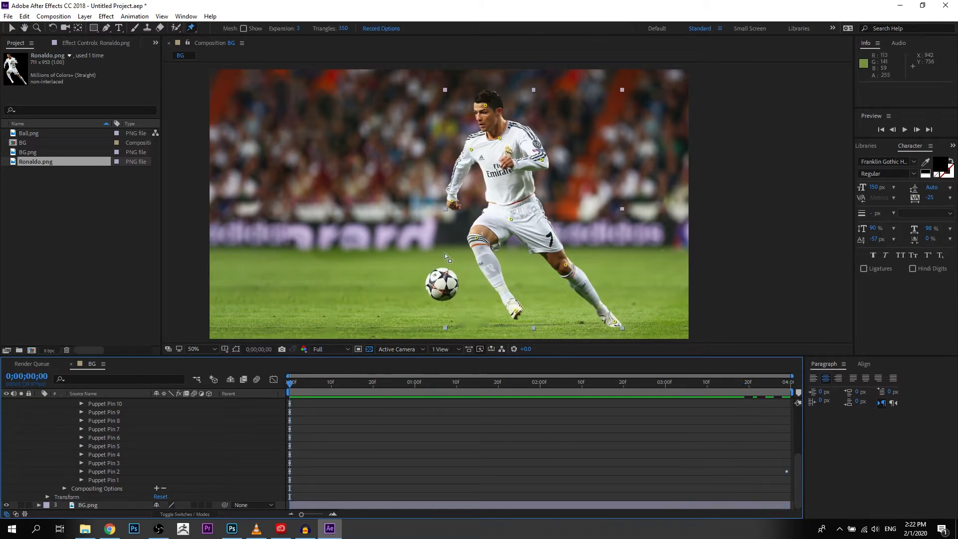
Record the head pin moving slightly forward, place its end keyframe at 0;00;03;29 like the neck pin's, and preview the motion
{"action": "mouse_move", "coordinate": [486, 106]}
{"action": "left_mouse_down"}
{"action": "mouse_move", "coordinate": [475, 111]}
{"action": "mouse_move", "coordinate": [508, 109]}
{"action": "mouse_move", "coordinate": [472, 112]}
{"action": "mouse_move", "coordinate": [464, 94]}
{"action": "mouse_move", "coordinate": [473, 104]}
{"action": "left_mouse_up"}
{"action": "left_click", "coordinate": [685, 480]}
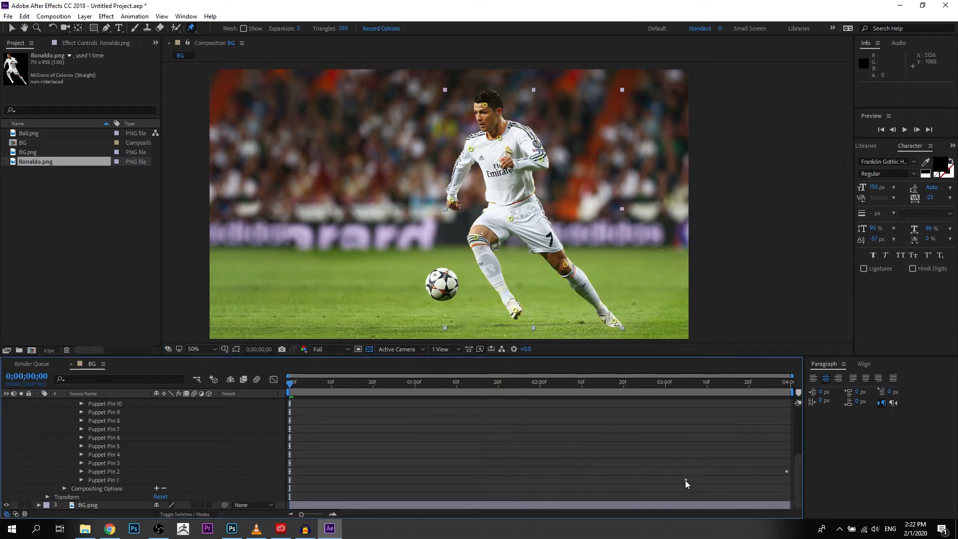
{"action": "left_click", "coordinate": [105, 471]}
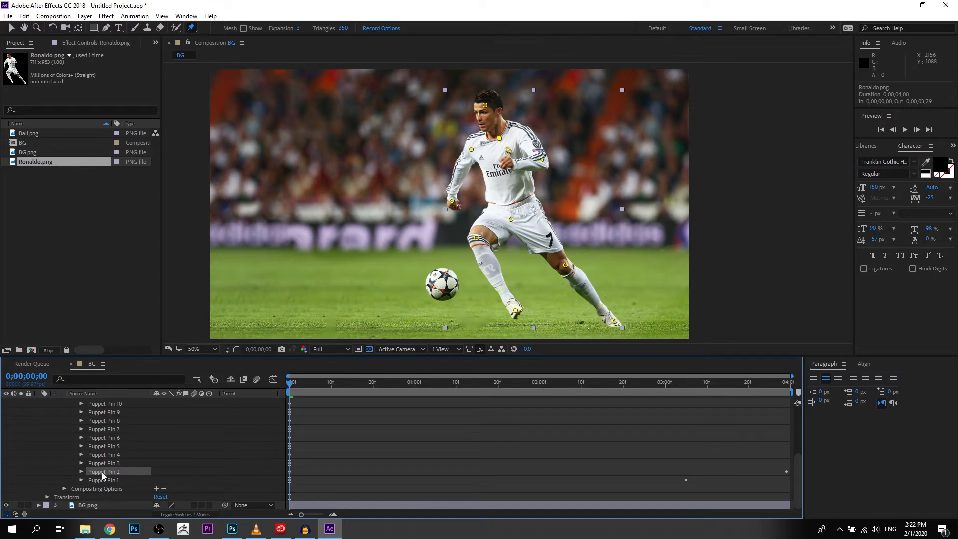
{"action": "left_click", "coordinate": [81, 471]}
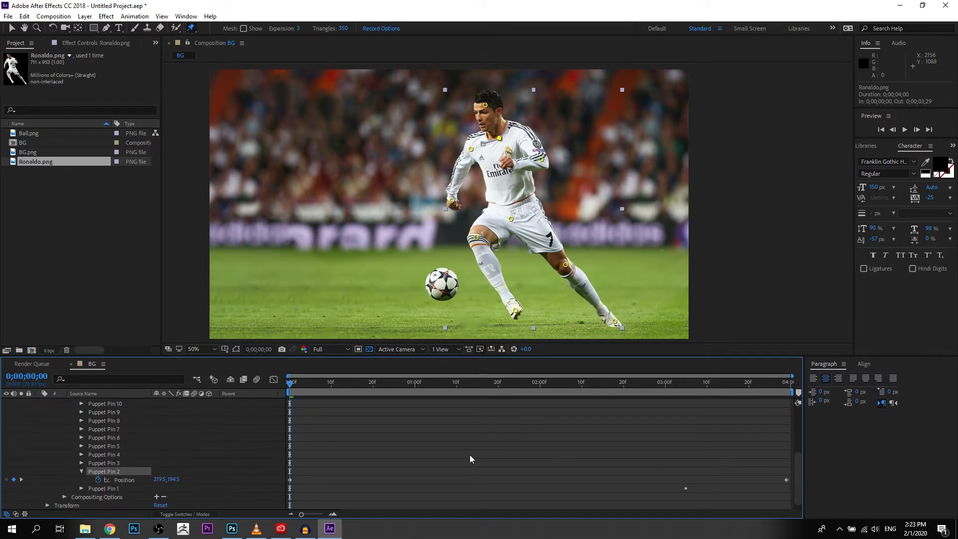
{"action": "left_click", "coordinate": [81, 488]}
{"action": "scroll", "coordinate": [631, 451], "scroll_direction": "down", "scroll_amount": 1}
{"action": "left_click", "coordinate": [685, 480]}
{"action": "left_click_drag", "start_coordinate": [686, 480], "coordinate": [786, 480]}
{"action": "key", "text": "space"}
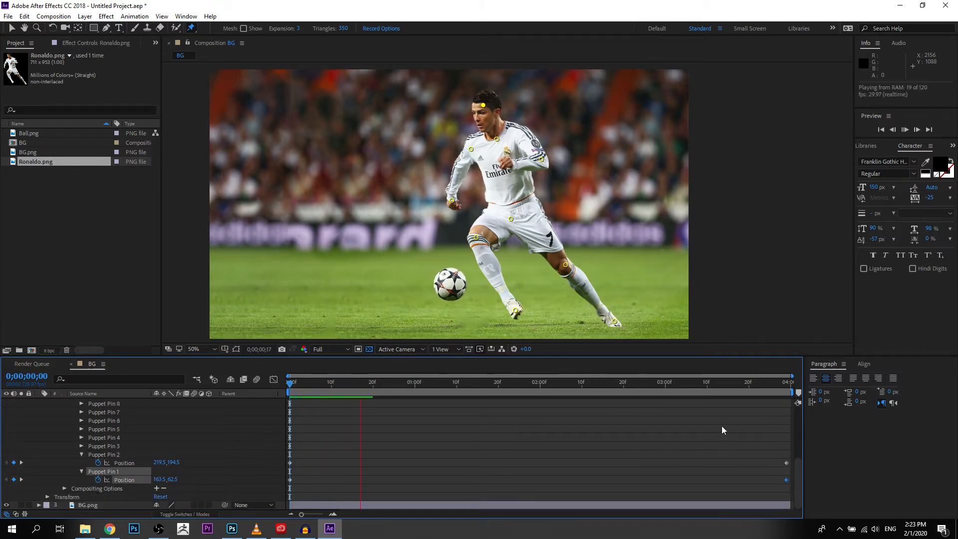
At 0;00;03;29, shift the head pin slightly further forward and down
{"action": "left_click_drag", "start_coordinate": [780, 382], "coordinate": [849, 389]}
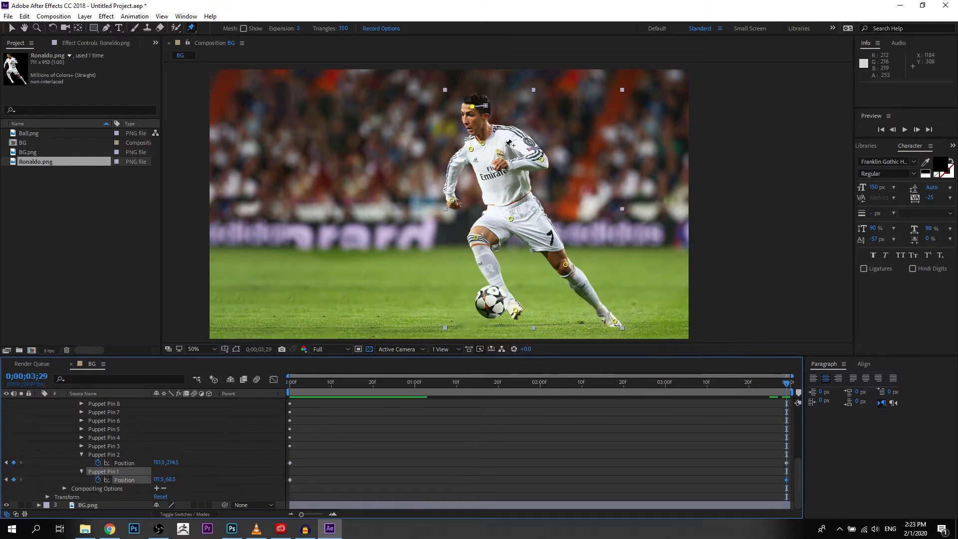
{"action": "scroll", "coordinate": [509, 131], "scroll_direction": "up", "scroll_amount": 1}
{"action": "left_click_drag", "start_coordinate": [513, 114], "coordinate": [516, 207]}
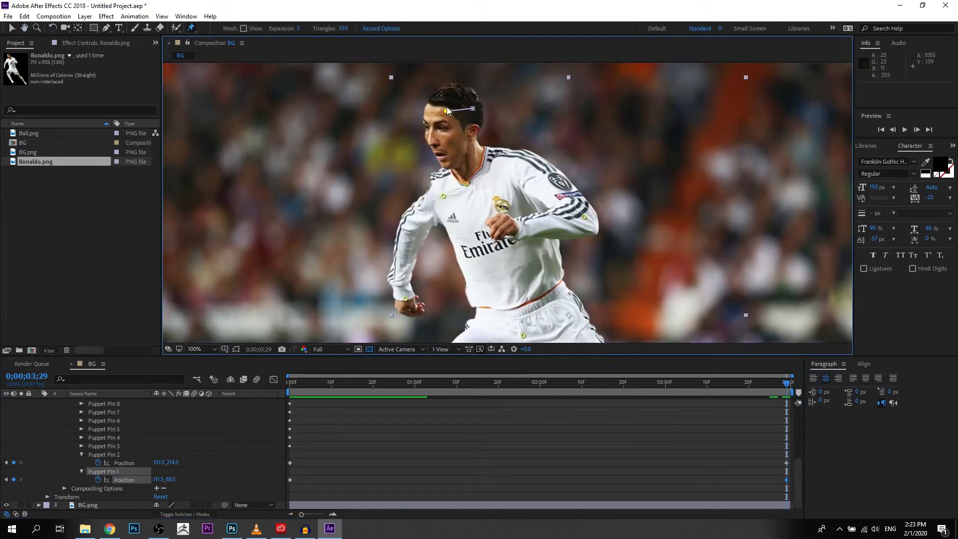
{"action": "left_click_drag", "start_coordinate": [447, 111], "coordinate": [434, 121]}
Return to the first frame and record the front shoulder pin moving slightly forward and down
{"action": "left_click_drag", "start_coordinate": [672, 383], "coordinate": [202, 407]}
{"action": "scroll", "coordinate": [611, 207], "scroll_direction": "down", "scroll_amount": 2}
{"action": "scroll", "coordinate": [608, 209], "scroll_direction": "up", "scroll_amount": 1}
{"action": "left_click_drag", "start_coordinate": [476, 198], "coordinate": [462, 205], "text": "ctrl"}
{"action": "scroll", "coordinate": [723, 444], "scroll_direction": "up", "scroll_amount": 1}
{"action": "scroll", "coordinate": [713, 447], "scroll_direction": "down", "scroll_amount": 1}
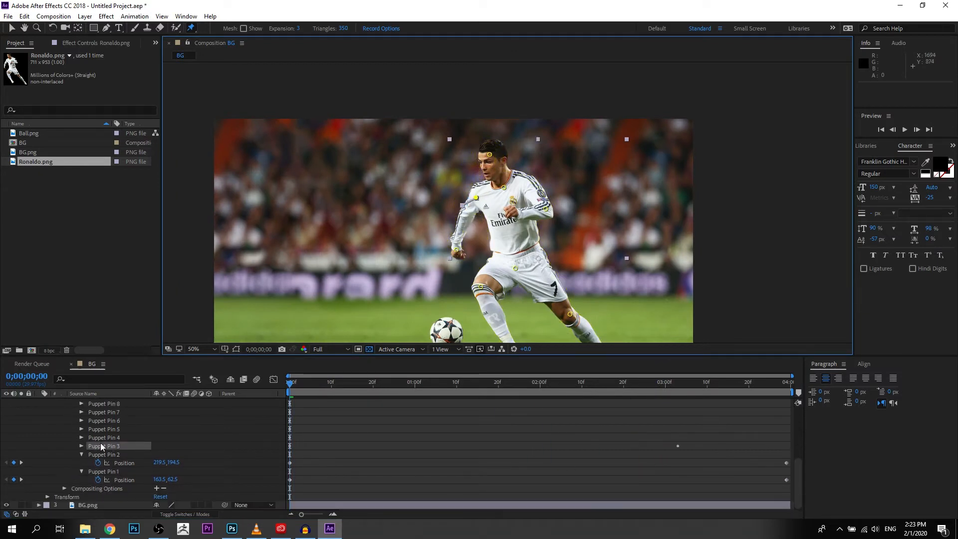
Reveal the position keyframes of the hand and shoulder pins and move the shoulder pin's end keyframe to 0;00;03;29
{"action": "left_click", "coordinate": [83, 437]}
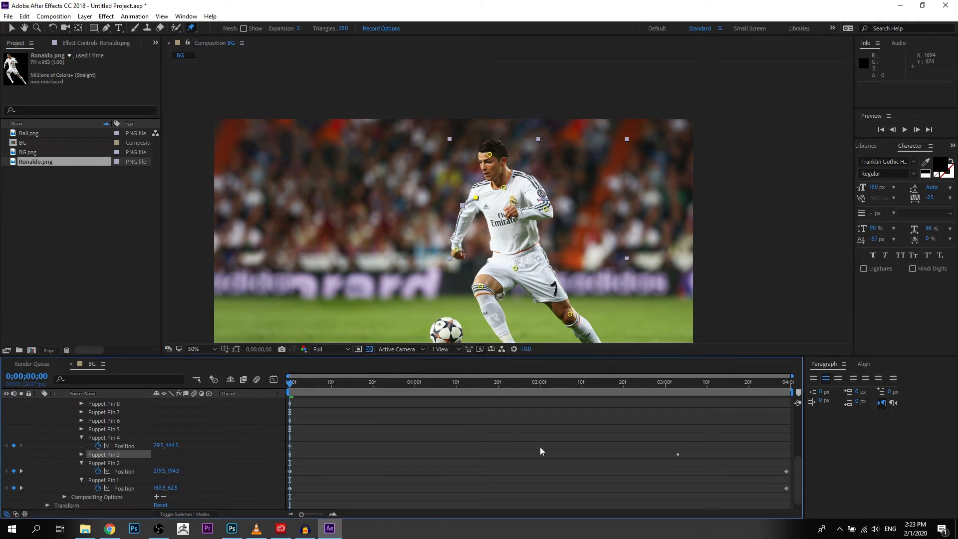
{"action": "left_click", "coordinate": [82, 454]}
{"action": "left_click_drag", "start_coordinate": [676, 462], "coordinate": [778, 466]}
{"action": "key", "text": "ctrl+z"}
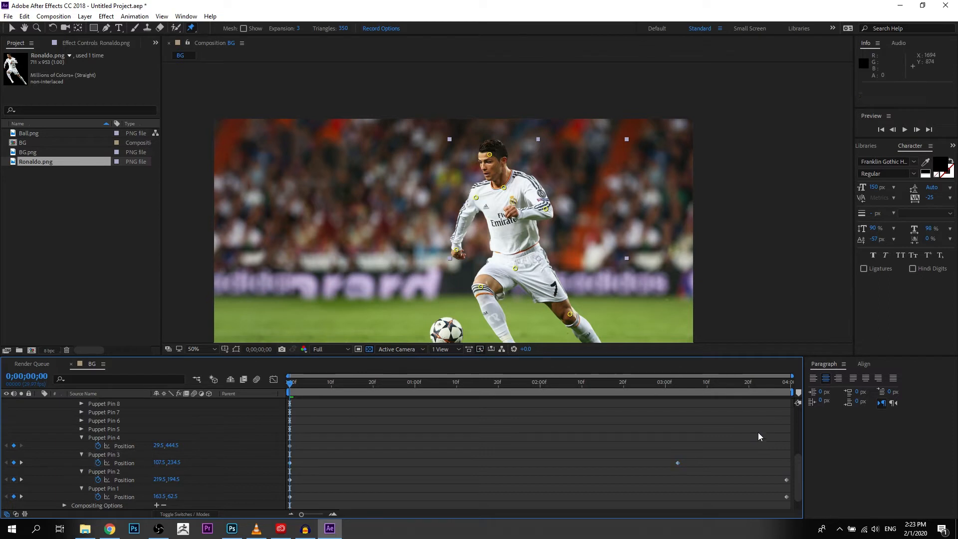
{"action": "left_click_drag", "start_coordinate": [678, 463], "coordinate": [713, 463]}
{"action": "left_click_drag", "start_coordinate": [783, 468], "coordinate": [787, 467]}
Record the front hand pin moving slightly toward the body and place its end keyframe at 0;00;03;29
{"action": "mouse_move", "coordinate": [457, 252]}
{"action": "left_mouse_down"}
{"action": "mouse_move", "coordinate": [463, 258]}
{"action": "mouse_move", "coordinate": [458, 250]}
{"action": "left_mouse_up"}
{"action": "left_click_drag", "start_coordinate": [640, 446], "coordinate": [710, 447]}
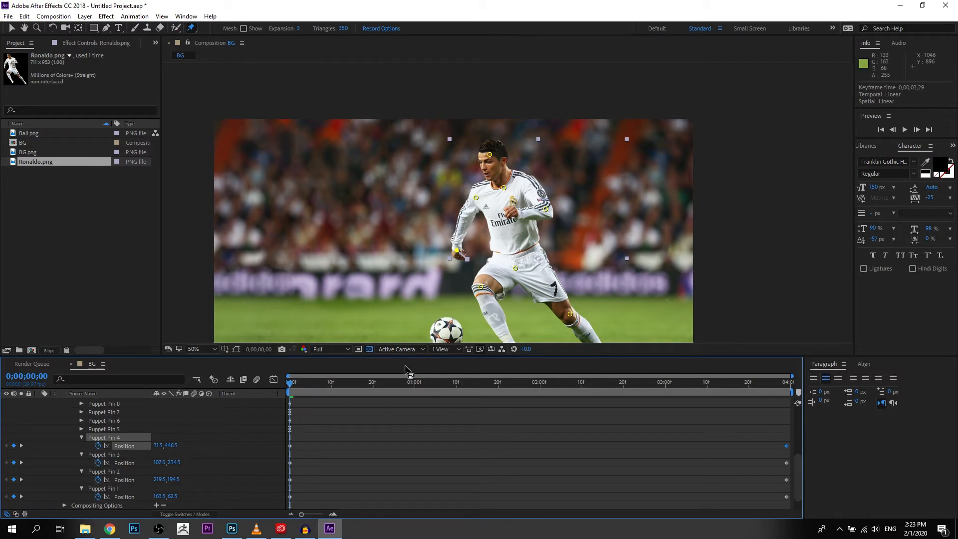
Record the front foot pin moving forward toward the ball's path and place its end keyframe at 0;00;03;29
{"action": "scroll", "coordinate": [565, 251], "scroll_direction": "down", "scroll_amount": 3}
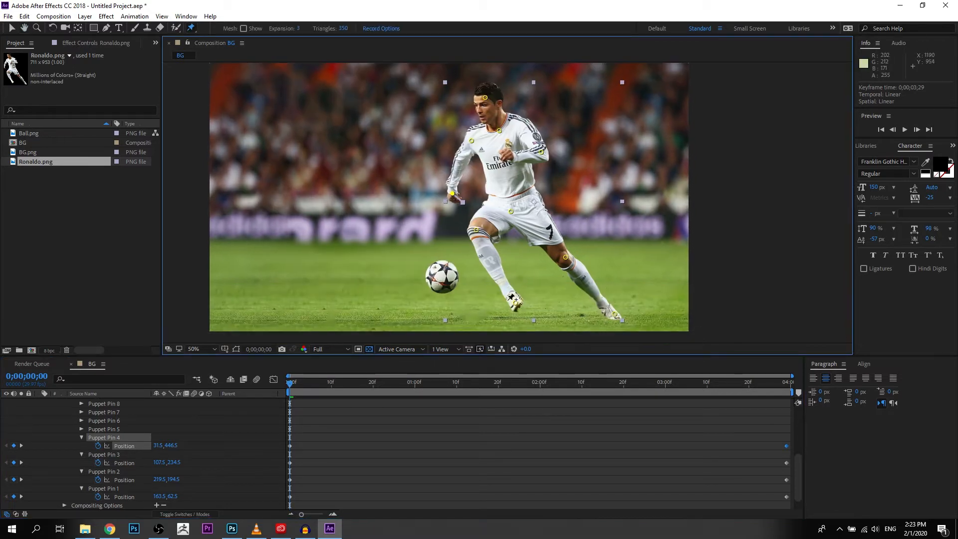
{"action": "mouse_move", "coordinate": [517, 307]}
{"action": "left_mouse_down"}
{"action": "mouse_move", "coordinate": [502, 293]}
{"action": "mouse_move", "coordinate": [514, 303]}
{"action": "left_mouse_up"}
{"action": "scroll", "coordinate": [588, 462], "scroll_direction": "up", "scroll_amount": 2}
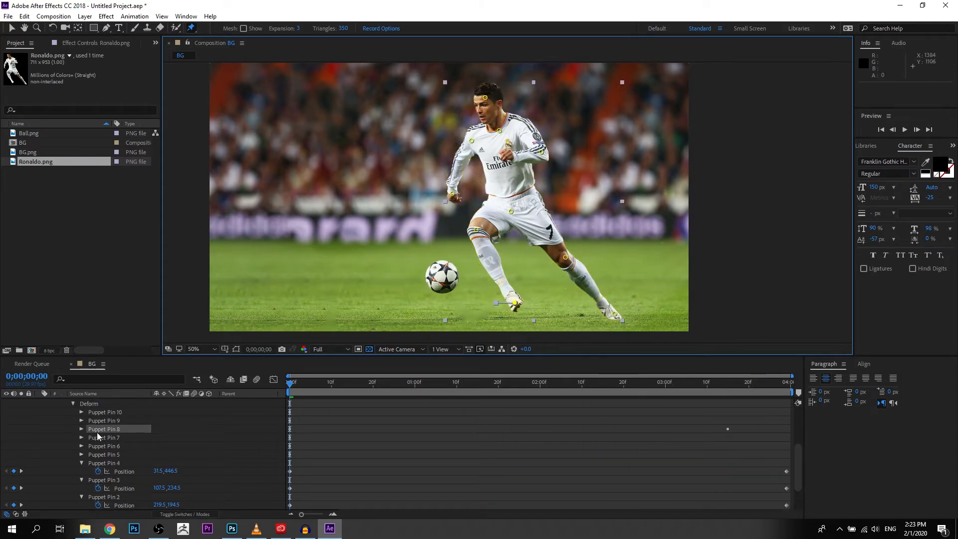
{"action": "left_click", "coordinate": [80, 429]}
{"action": "left_click_drag", "start_coordinate": [729, 438], "coordinate": [786, 440]}
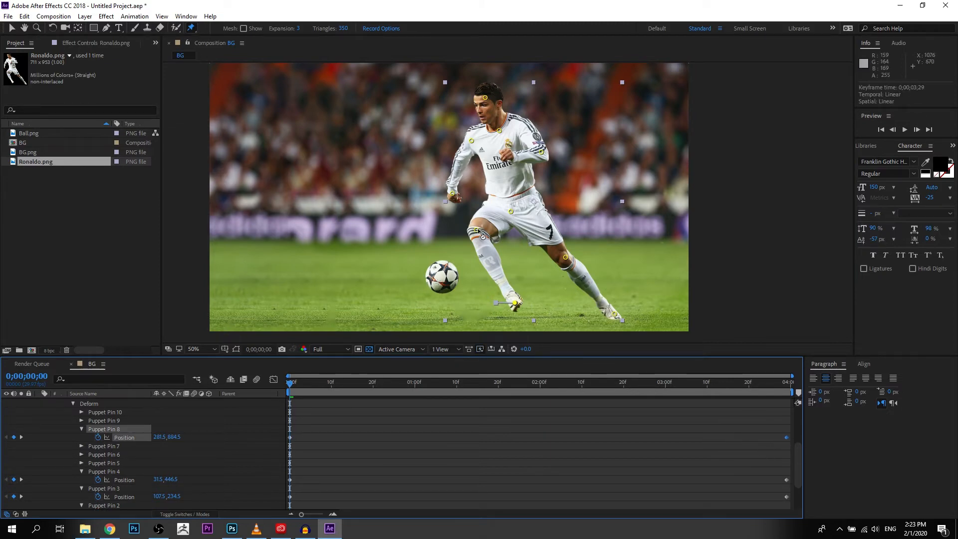
Record the front knee pin moving slightly forward and place its end keyframe at 0;00;03;29
{"action": "left_click_drag", "start_coordinate": [477, 230], "coordinate": [467, 231]}
{"action": "left_click", "coordinate": [570, 446]}
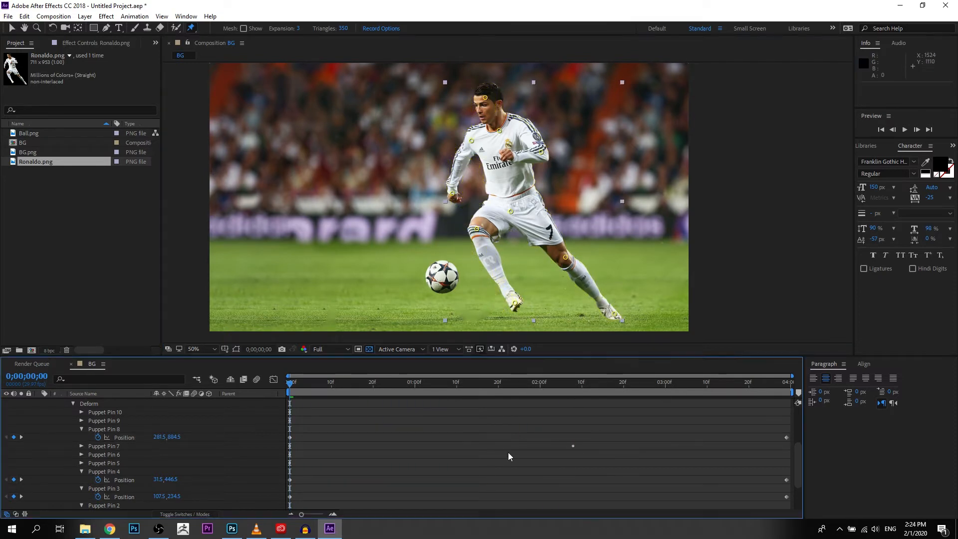
{"action": "left_click_drag", "start_coordinate": [573, 454], "coordinate": [715, 455]}
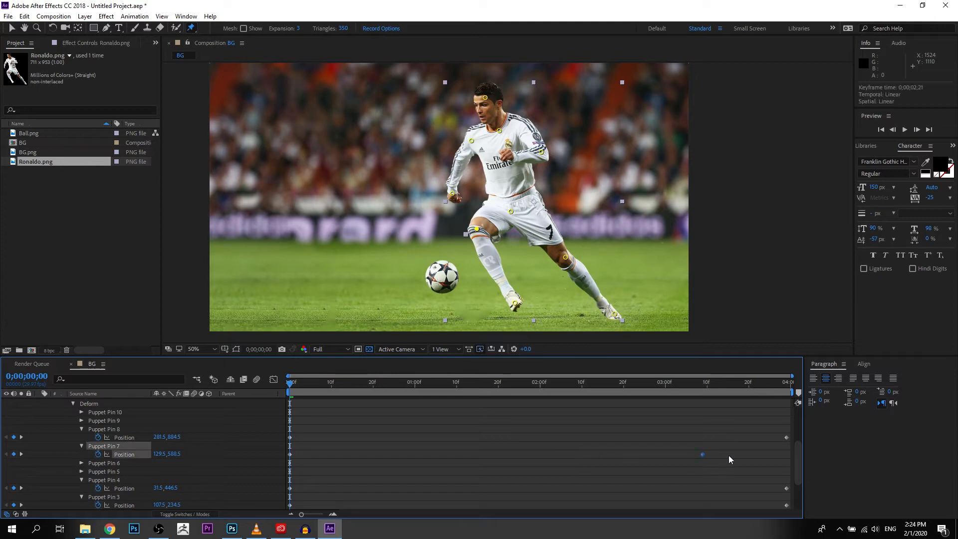
{"action": "left_click_drag", "start_coordinate": [784, 455], "coordinate": [786, 455]}
Preview the animation, and at 0;00;03;29 move the front knee pin to about 101.5, 622.5 and the foot pin to about 229.5, 872.5
{"action": "key", "text": "space"}
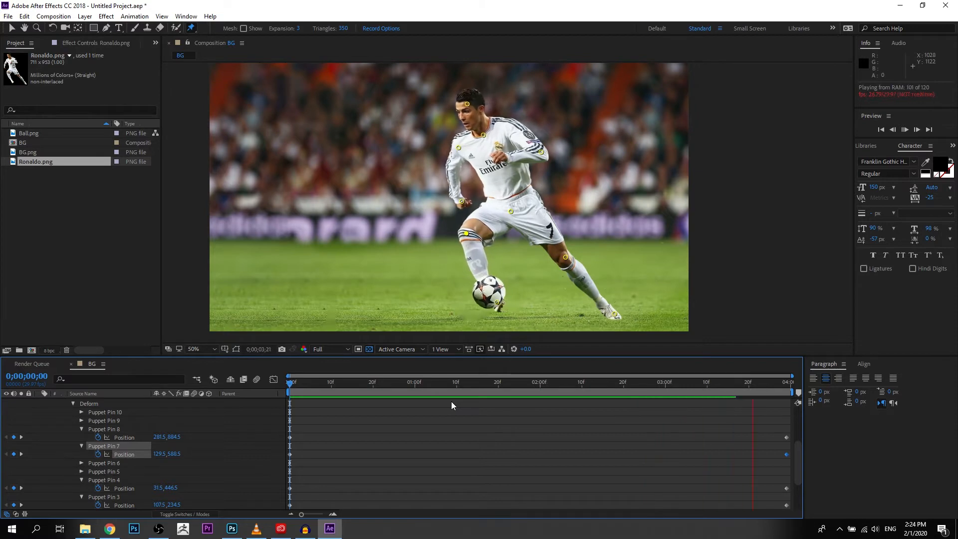
{"action": "key", "text": "space"}
{"action": "left_click_drag", "start_coordinate": [580, 389], "coordinate": [793, 383]}
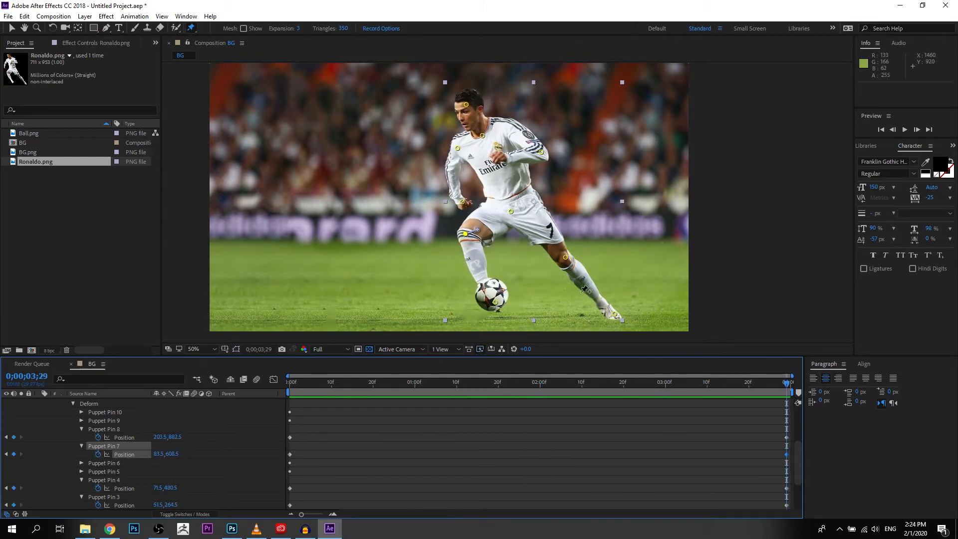
{"action": "left_click_drag", "start_coordinate": [463, 232], "coordinate": [469, 234]}
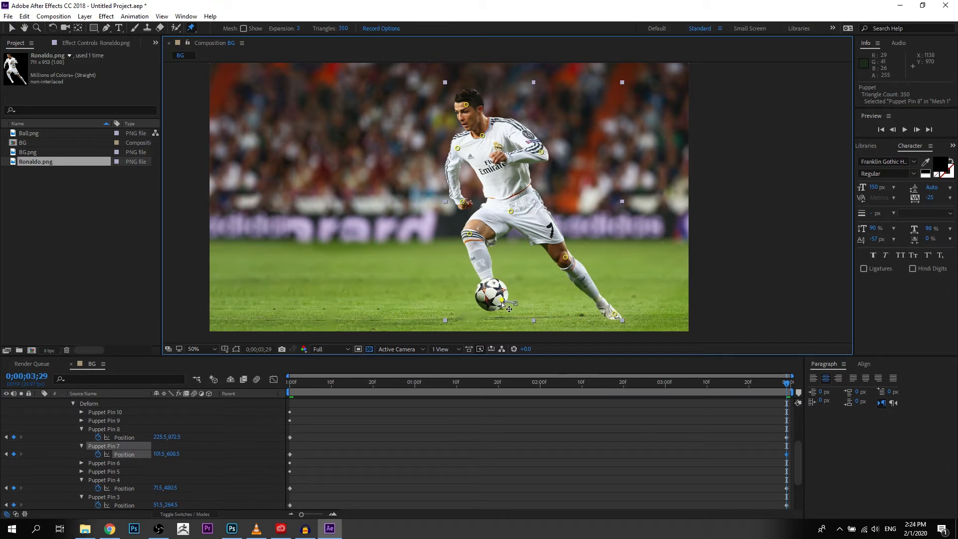
{"action": "left_click_drag", "start_coordinate": [502, 304], "coordinate": [505, 306]}
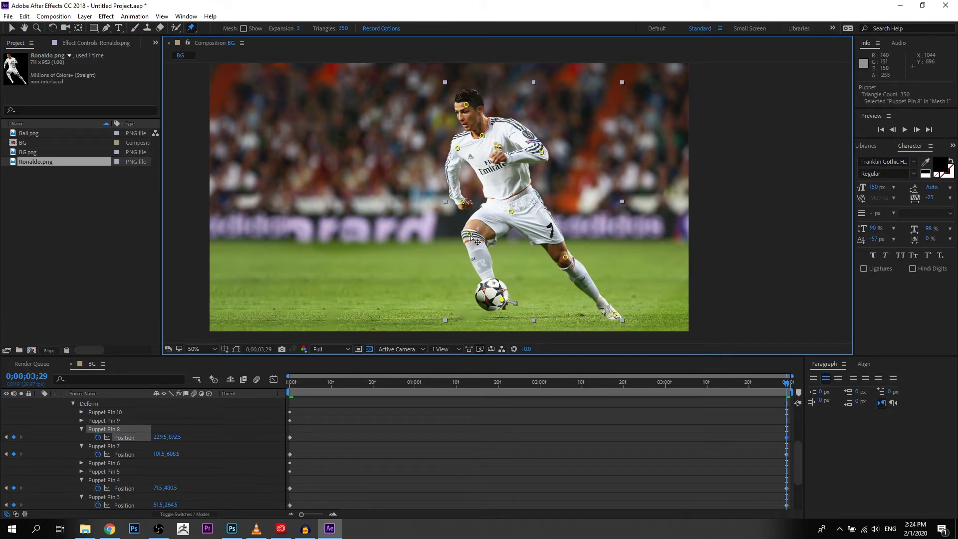
{"action": "left_click_drag", "start_coordinate": [475, 239], "coordinate": [472, 241]}
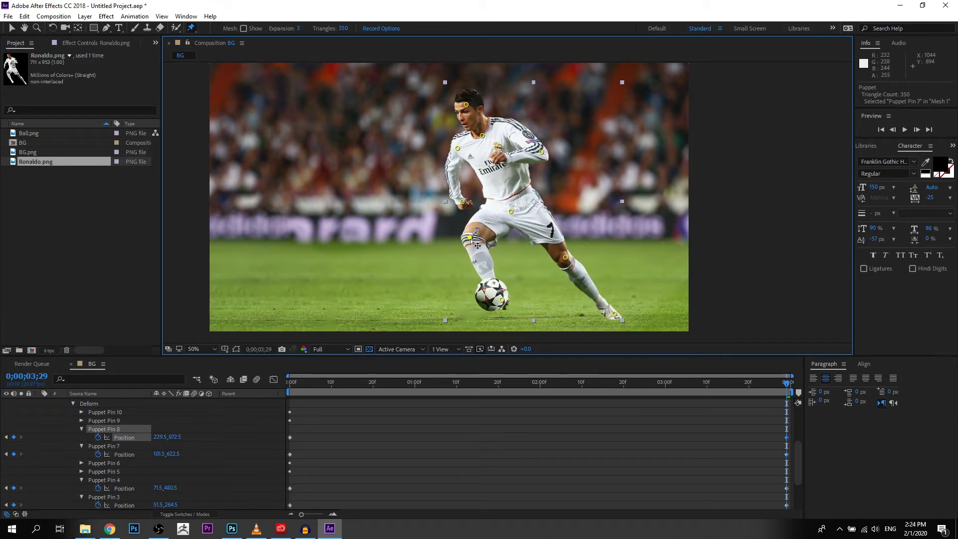
Return to the first frame, preview the animation and record a small movement of the rear elbow pin
{"action": "left_click_drag", "start_coordinate": [549, 381], "coordinate": [285, 383]}
{"action": "key", "text": "space"}
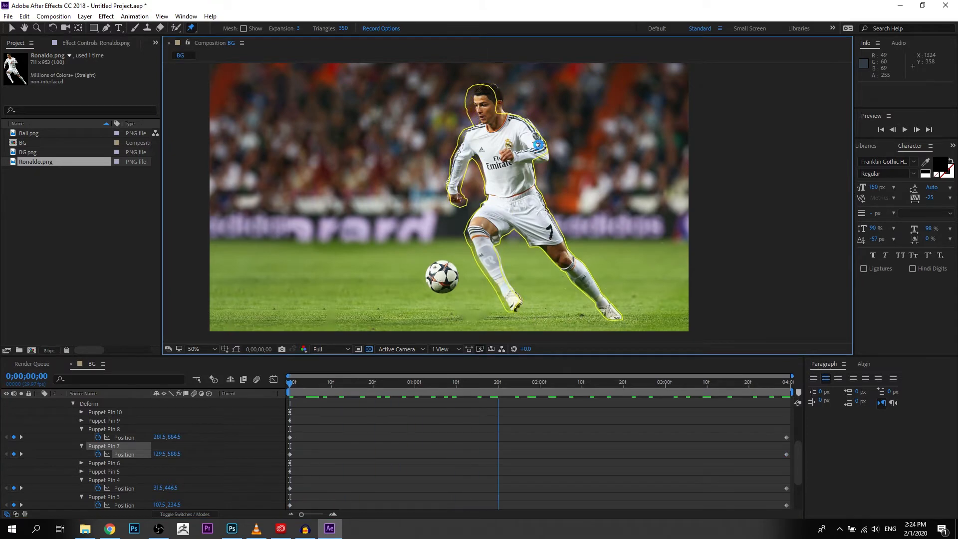
{"action": "left_click", "coordinate": [539, 151]}
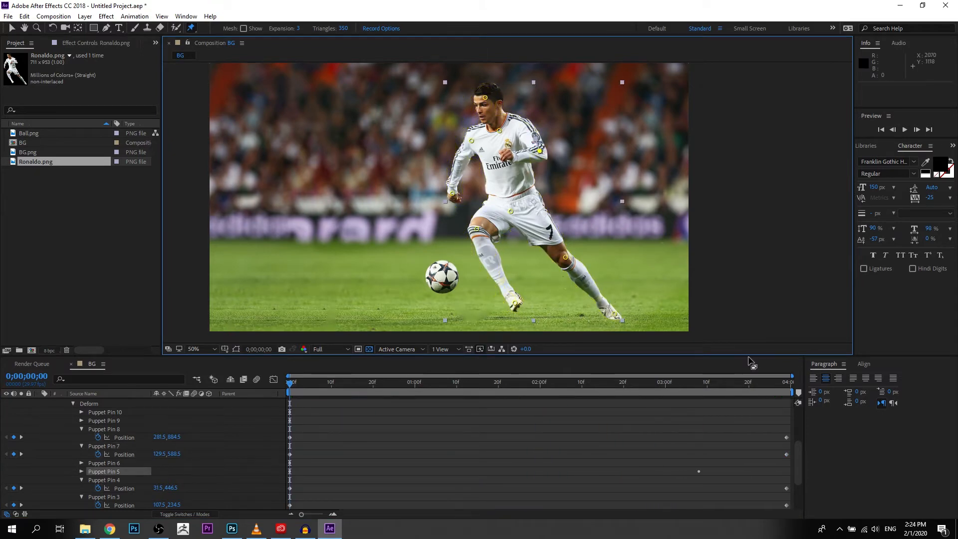
Reveal the position keyframes of the hip and rear elbow pins and move the elbow pin's end keyframe to 0;00;03;29
{"action": "left_click", "coordinate": [115, 463]}
{"action": "left_click", "coordinate": [81, 463]}
{"action": "left_click", "coordinate": [81, 480]}
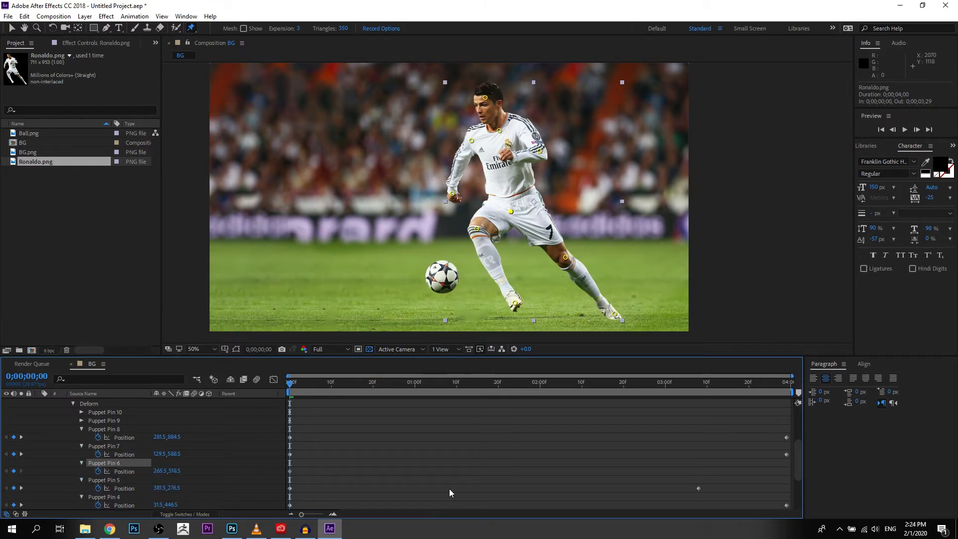
{"action": "left_click_drag", "start_coordinate": [696, 490], "coordinate": [784, 488]}
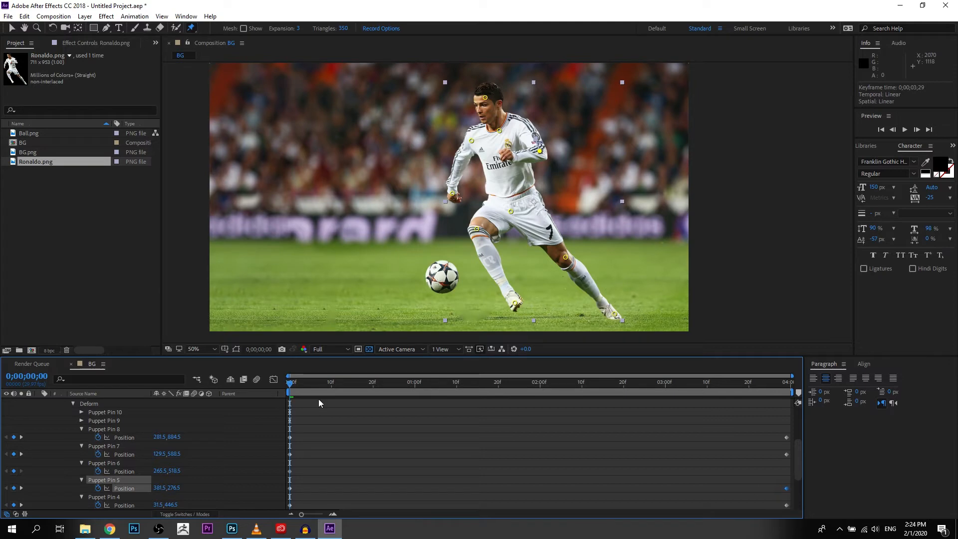
Keyframe the player's hip pin, Puppet Pin 6, at 0;00;03;29 with position 249.5, 536.5 and preview the motion
{"action": "key", "text": "space"}
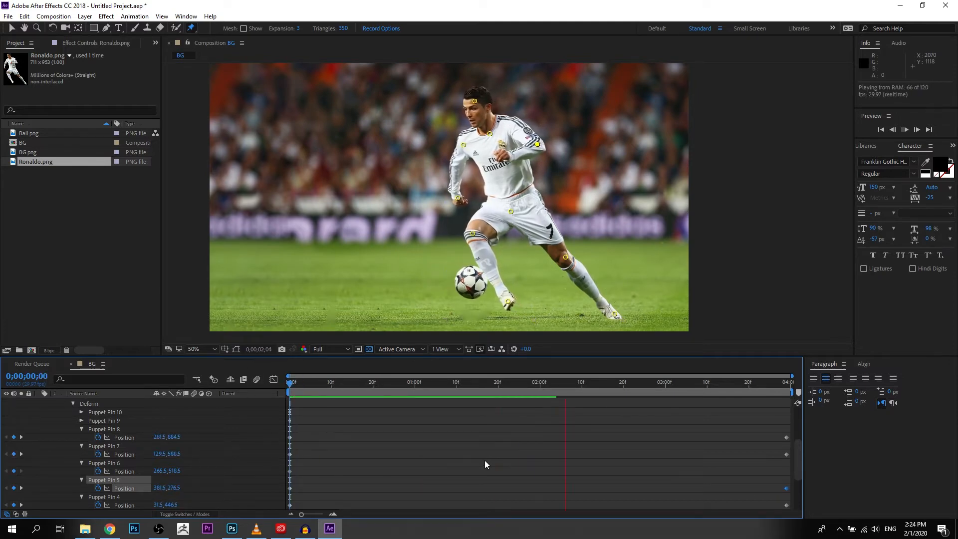
{"action": "key", "text": "space"}
{"action": "key", "text": "space"}
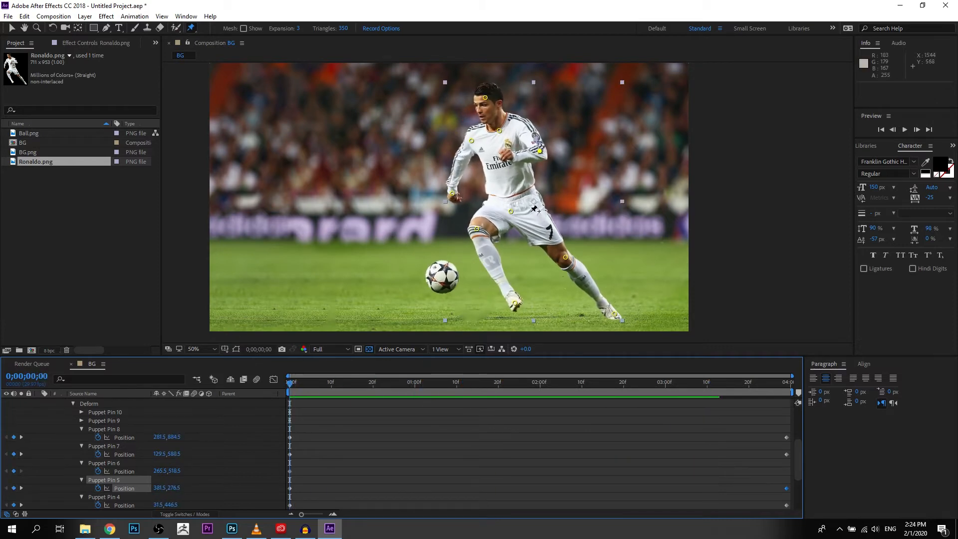
{"action": "key", "text": "space"}
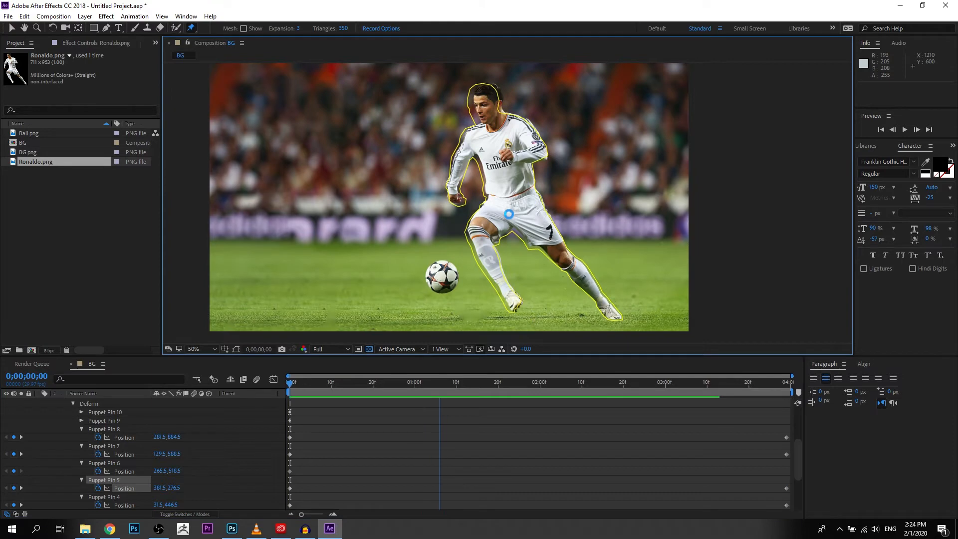
{"action": "left_click", "coordinate": [509, 218]}
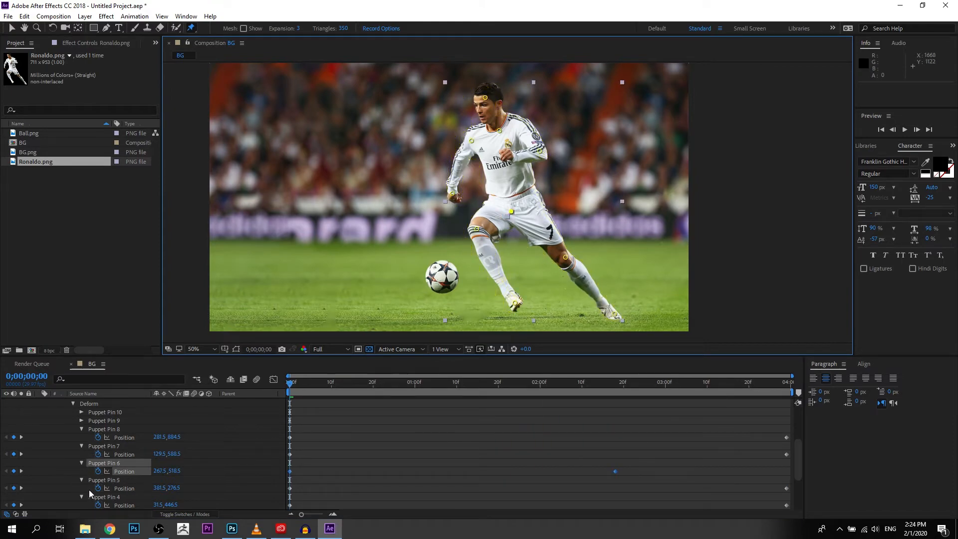
{"action": "left_click_drag", "start_coordinate": [615, 471], "coordinate": [664, 471]}
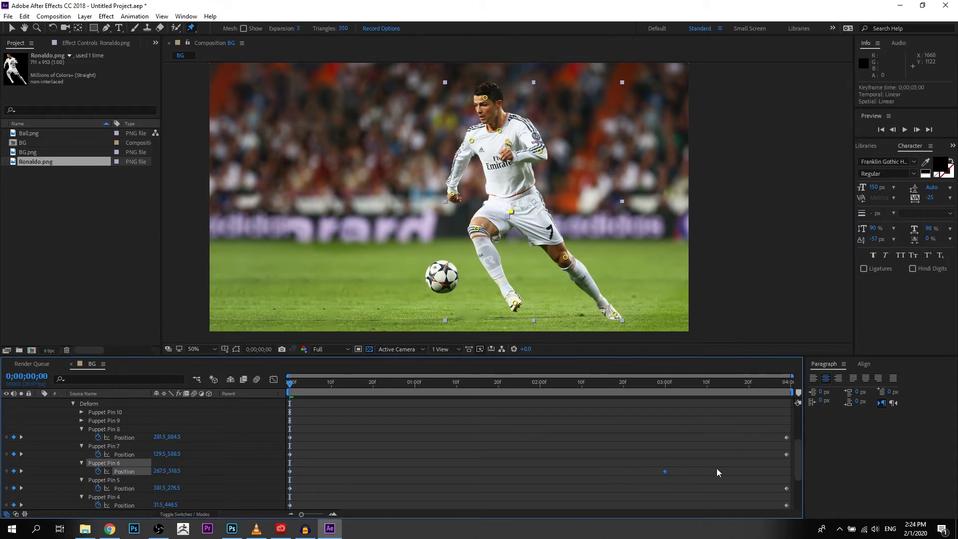
{"action": "left_click_drag", "start_coordinate": [749, 384], "coordinate": [811, 391]}
{"action": "key", "text": "space"}
{"action": "key", "text": "space"}
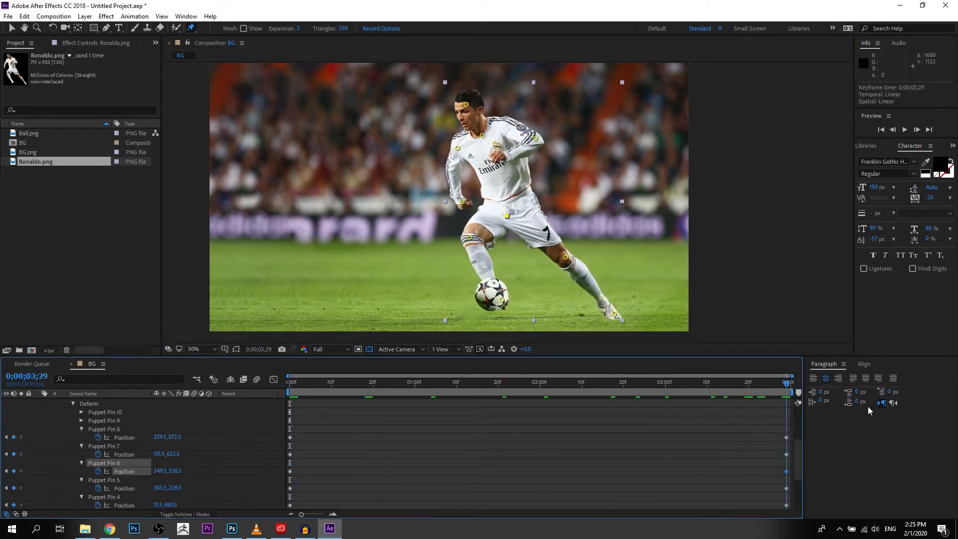
Shift the back-knee pin, Puppet Pin 9, to 469.5, 720.5 with its second position keyframe at 0;00;03;29, and play it back
{"action": "key", "text": "space"}
{"action": "key", "text": "space"}
{"action": "left_click_drag", "start_coordinate": [572, 261], "coordinate": [566, 257]}
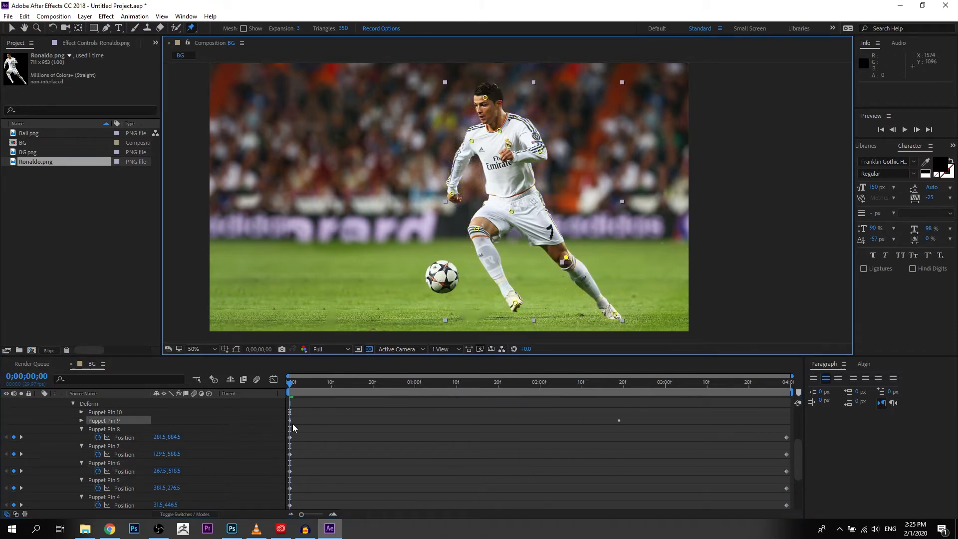
{"action": "left_click", "coordinate": [82, 421]}
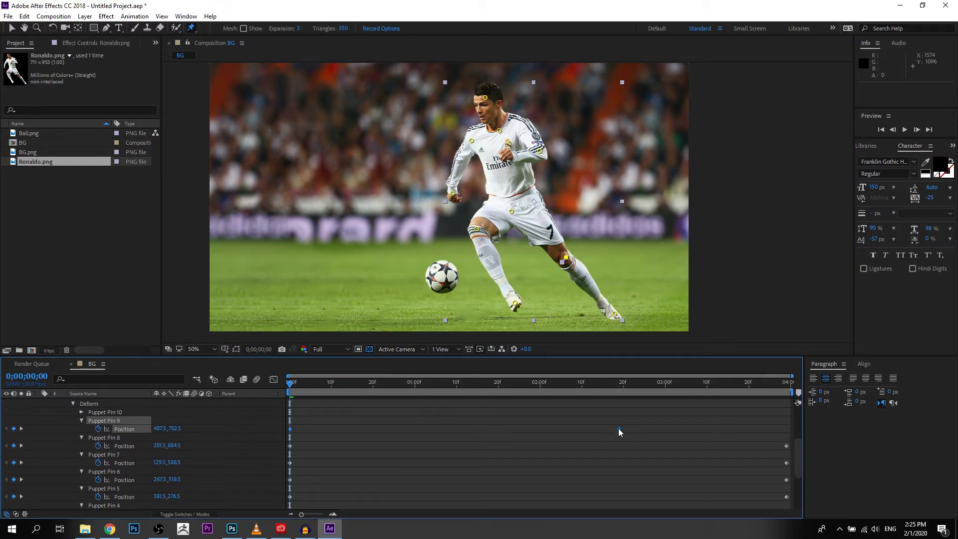
{"action": "left_click", "coordinate": [642, 427]}
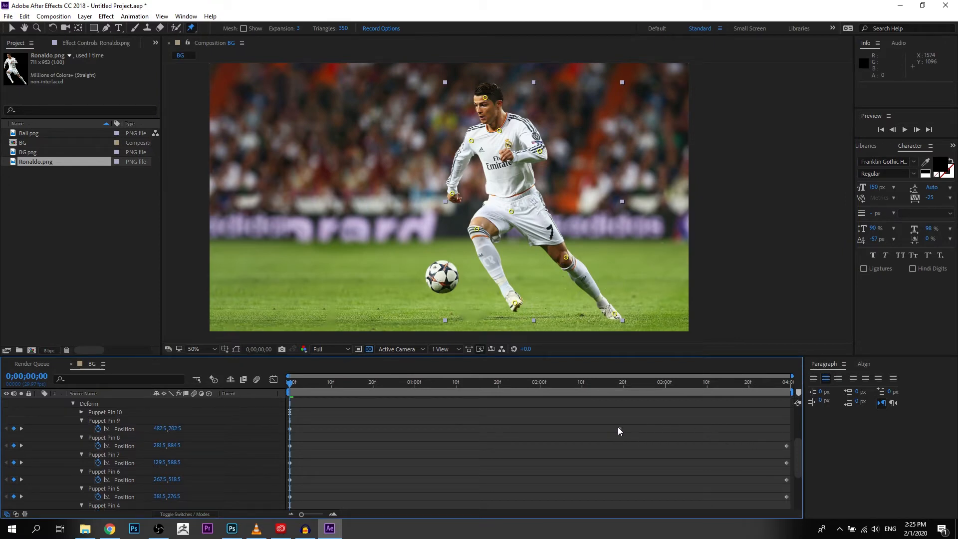
{"action": "left_click", "coordinate": [732, 428]}
{"action": "key", "text": "space"}
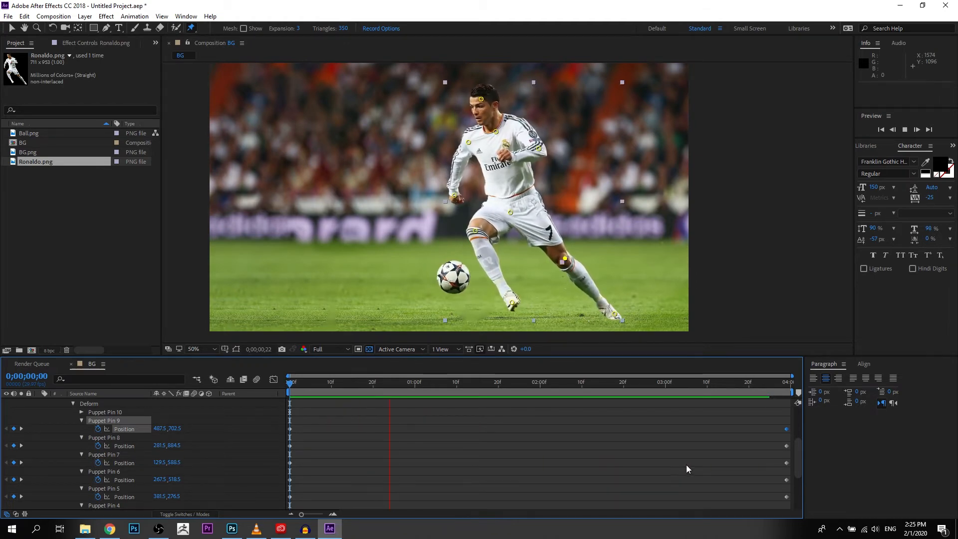
{"action": "key", "text": "space"}
Shift the ball's whole motion path away from the player's foot, so its position at 0;00;03;29 is 1083.0, 924.0
{"action": "scroll", "coordinate": [688, 463], "scroll_direction": "up", "scroll_amount": 5}
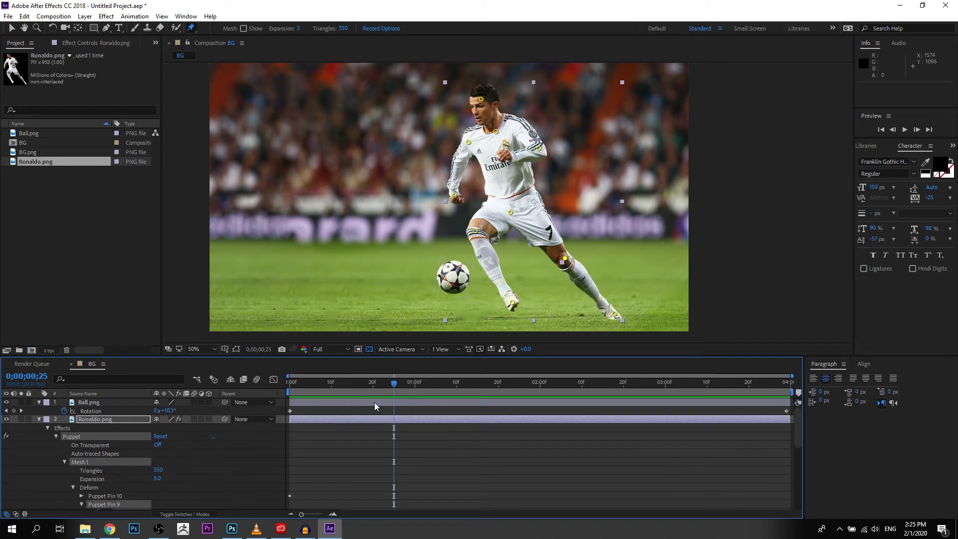
{"action": "left_click", "coordinate": [375, 406]}
{"action": "key", "text": "p"}
{"action": "key", "text": "space"}
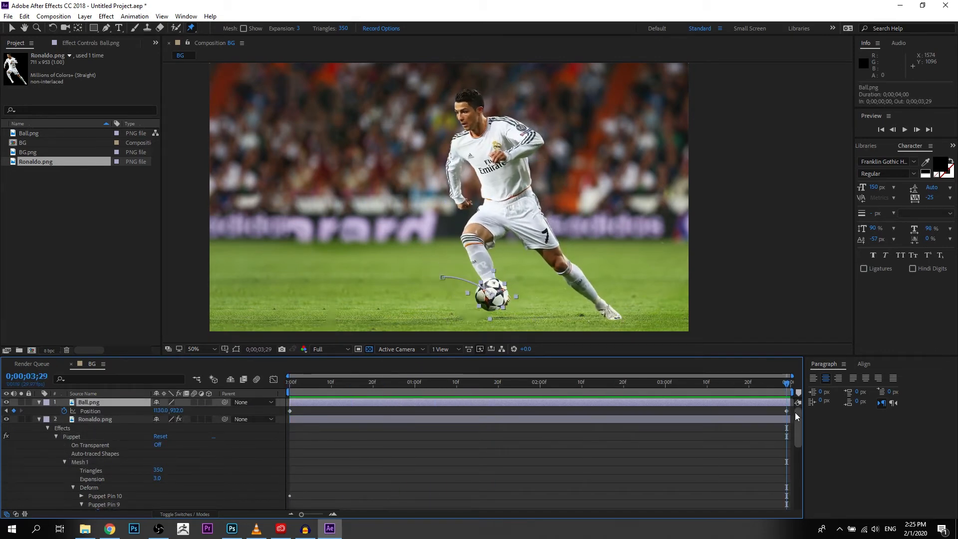
{"action": "left_click", "coordinate": [786, 411]}
{"action": "left_click", "coordinate": [11, 28]}
{"action": "mouse_move", "coordinate": [508, 296]}
{"action": "left_mouse_down"}
{"action": "mouse_move", "coordinate": [483, 297]}
{"action": "mouse_move", "coordinate": [494, 299]}
{"action": "left_mouse_up"}
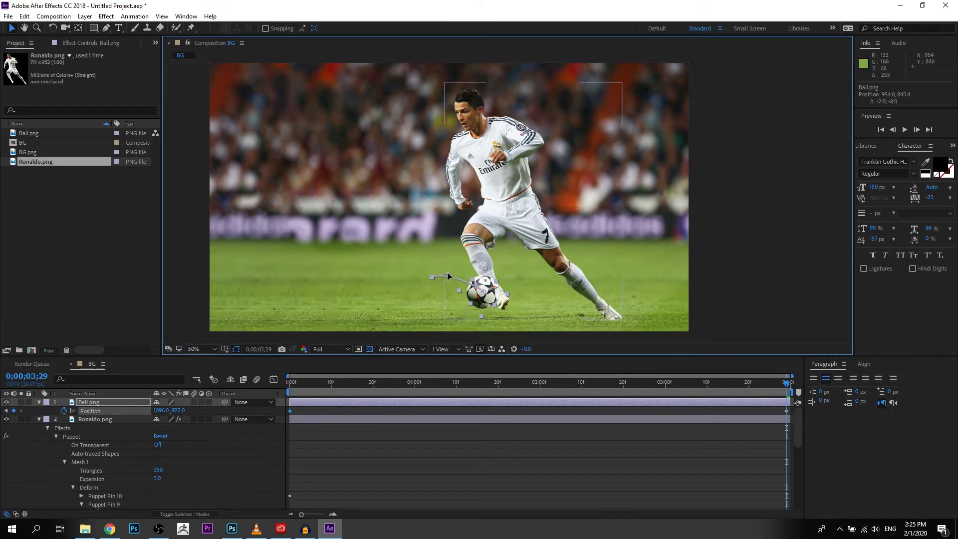
{"action": "scroll", "coordinate": [487, 286], "scroll_direction": "up", "scroll_amount": 1}
{"action": "left_click_drag", "start_coordinate": [514, 275], "coordinate": [534, 277]}
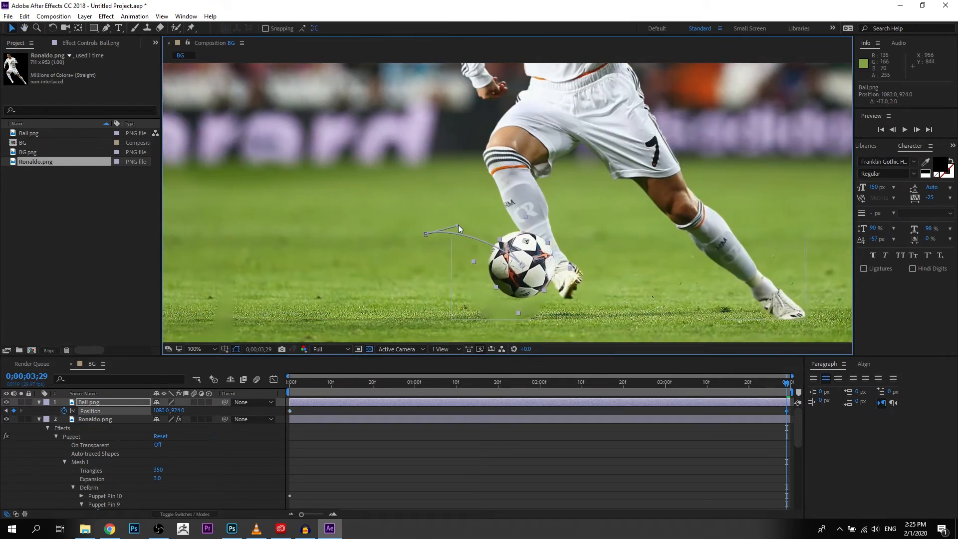
Adjust the curve handle at the start of the ball's motion path and preview the animation
{"action": "left_click_drag", "start_coordinate": [425, 232], "coordinate": [417, 231]}
{"action": "scroll", "coordinate": [546, 268], "scroll_direction": "down", "scroll_amount": 1}
{"action": "key", "text": "space"}
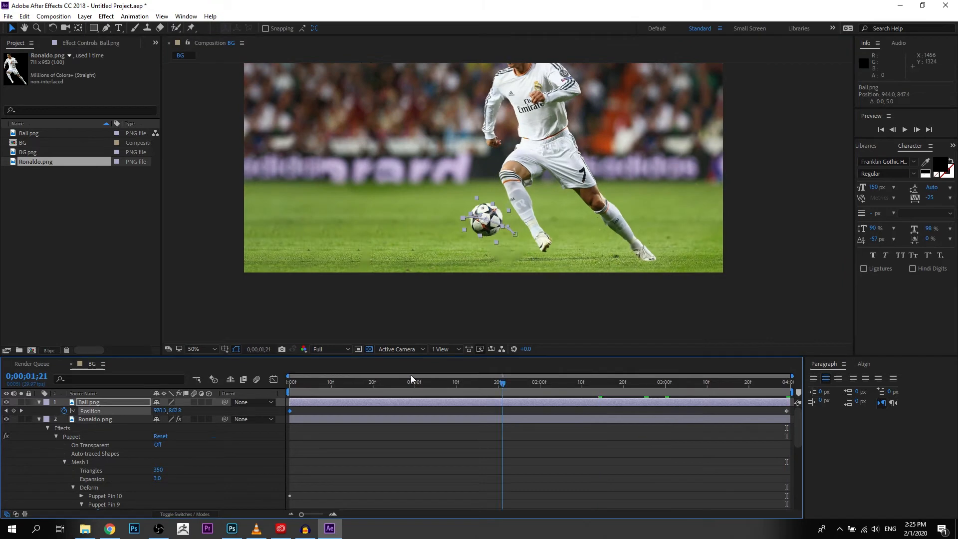
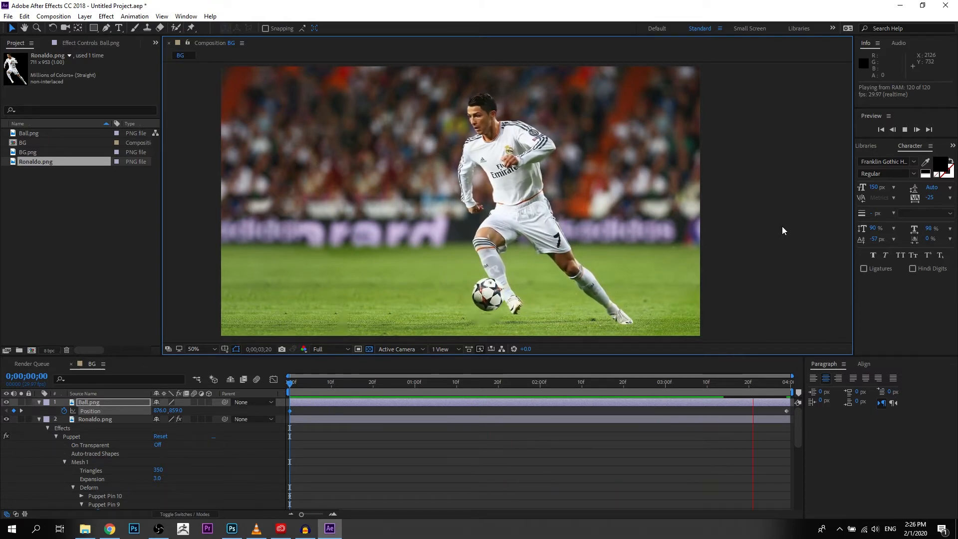
{"action": "left_click", "coordinate": [713, 392]}
Lower the player's shoulder pin, Puppet Pin 3, slightly at 0;00;03;29 and check the resulting movement
{"action": "scroll", "coordinate": [572, 459], "scroll_direction": "down", "scroll_amount": 5}
{"action": "scroll", "coordinate": [571, 456], "scroll_direction": "up", "scroll_amount": 10}
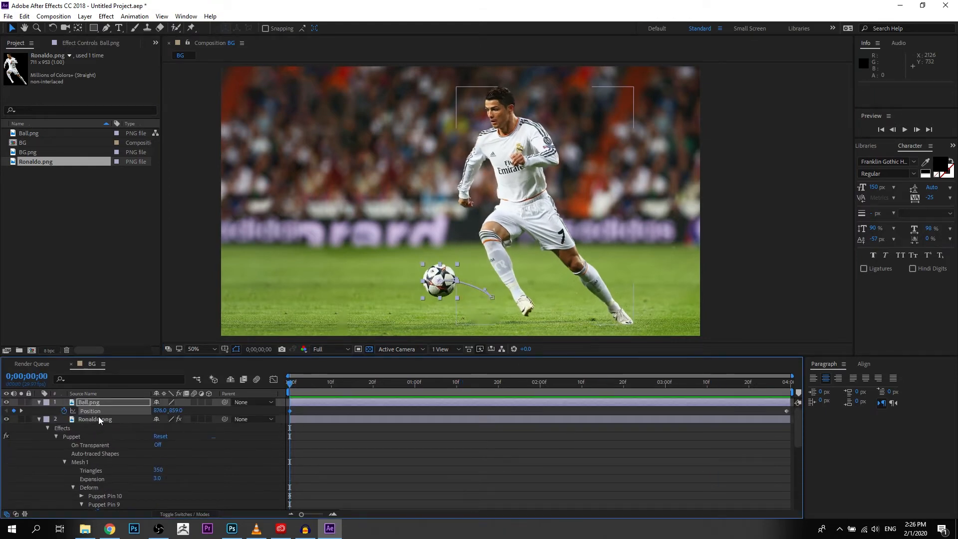
{"action": "left_click", "coordinate": [98, 421]}
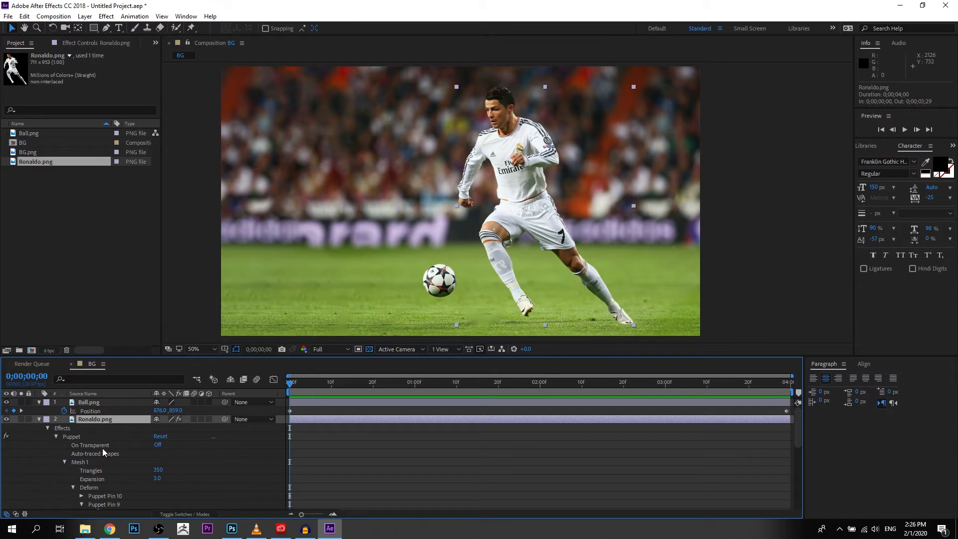
{"action": "scroll", "coordinate": [104, 452], "scroll_direction": "down", "scroll_amount": 2}
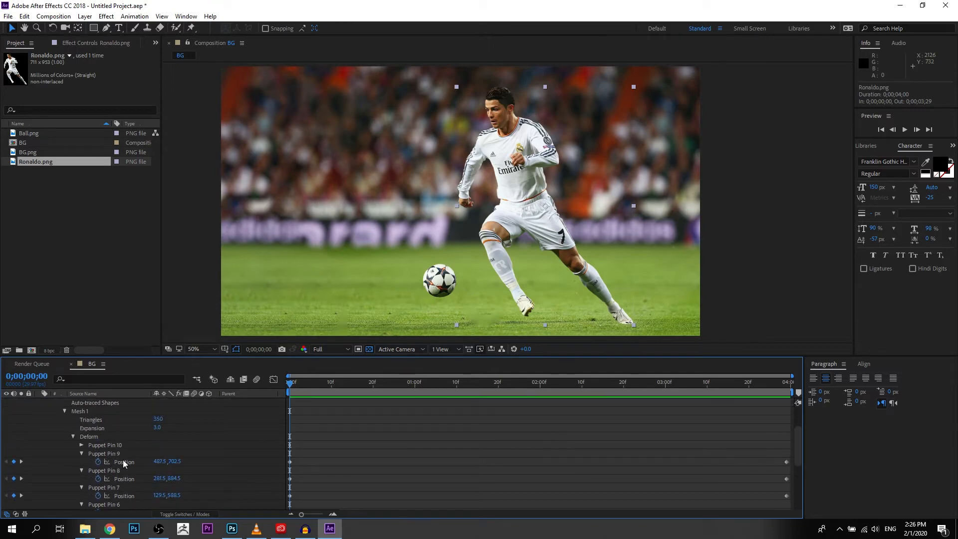
{"action": "left_click", "coordinate": [124, 462]}
{"action": "key", "text": "ctrl+p"}
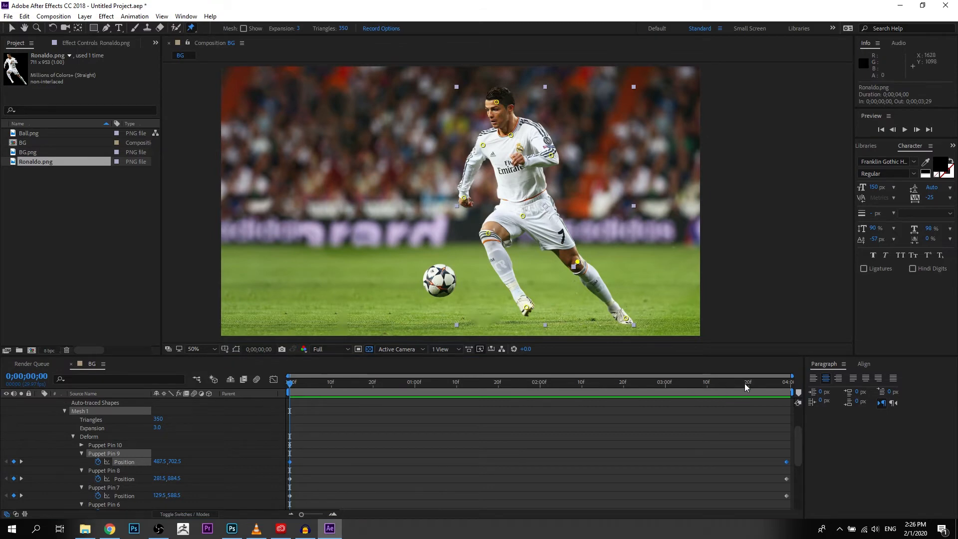
{"action": "left_click_drag", "start_coordinate": [753, 386], "coordinate": [808, 389]}
{"action": "key", "text": "period"}
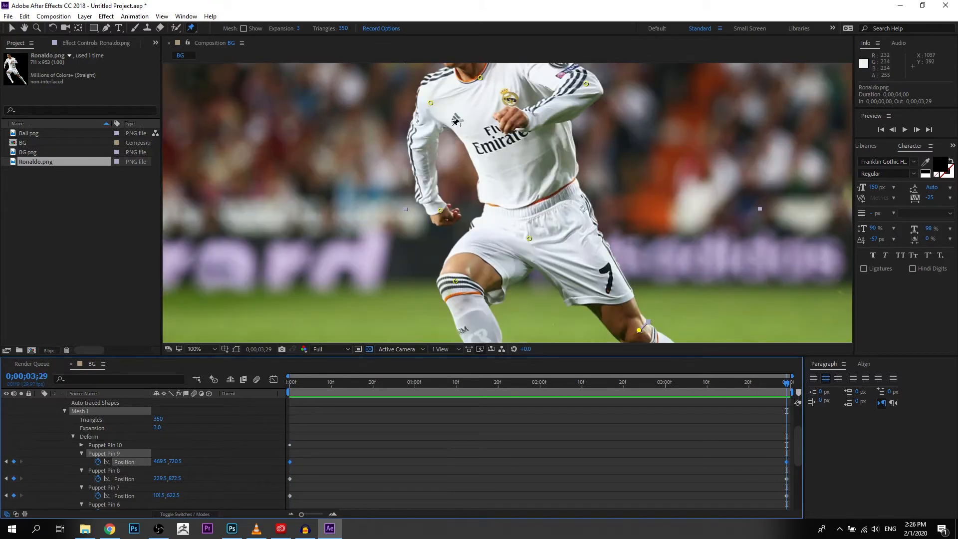
{"action": "left_click_drag", "start_coordinate": [430, 103], "coordinate": [431, 113]}
{"action": "key", "text": "comma"}
{"action": "left_click_drag", "start_coordinate": [757, 382], "coordinate": [623, 382]}
{"action": "key", "text": "space"}
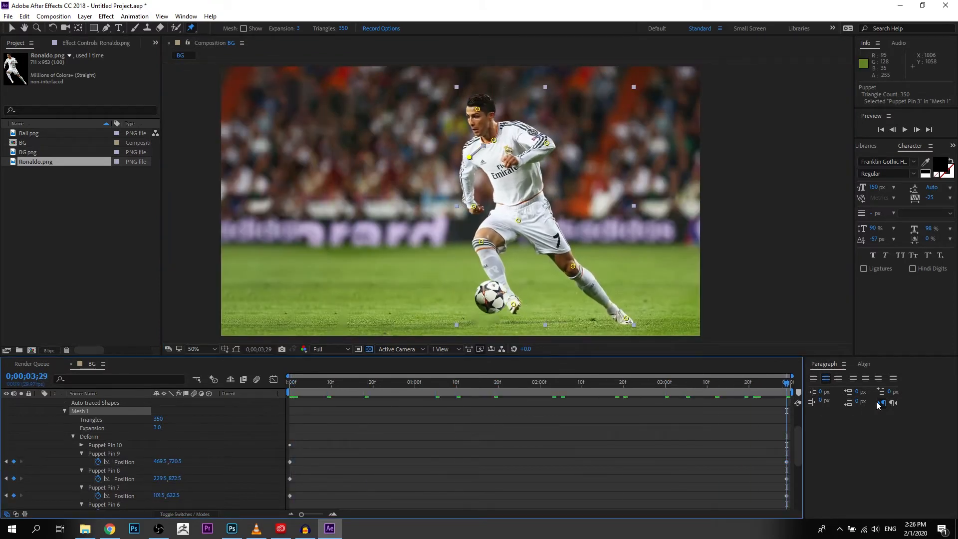
Move the pin on the player's lowered hand slightly down and outward at the last frame, and play back the motion
{"action": "key", "text": "period"}
{"action": "left_click_drag", "start_coordinate": [444, 211], "coordinate": [438, 218]}
{"action": "key", "text": "comma"}
{"action": "key", "text": "space"}
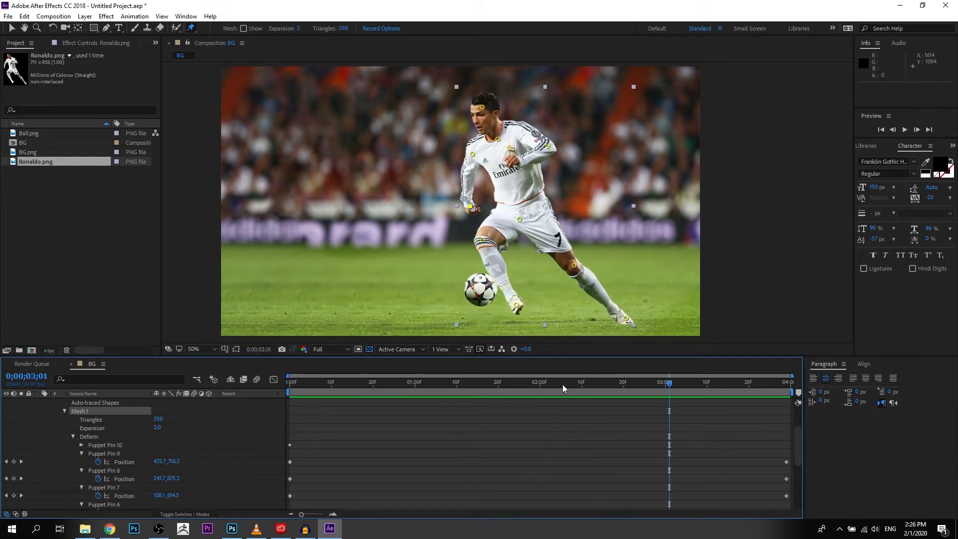
{"action": "key", "text": "space"}
Collapse the Ronaldo.png layer's effect properties, return to the Selection tool and deselect the layer
{"action": "scroll", "coordinate": [131, 442], "scroll_direction": "up", "scroll_amount": 3}
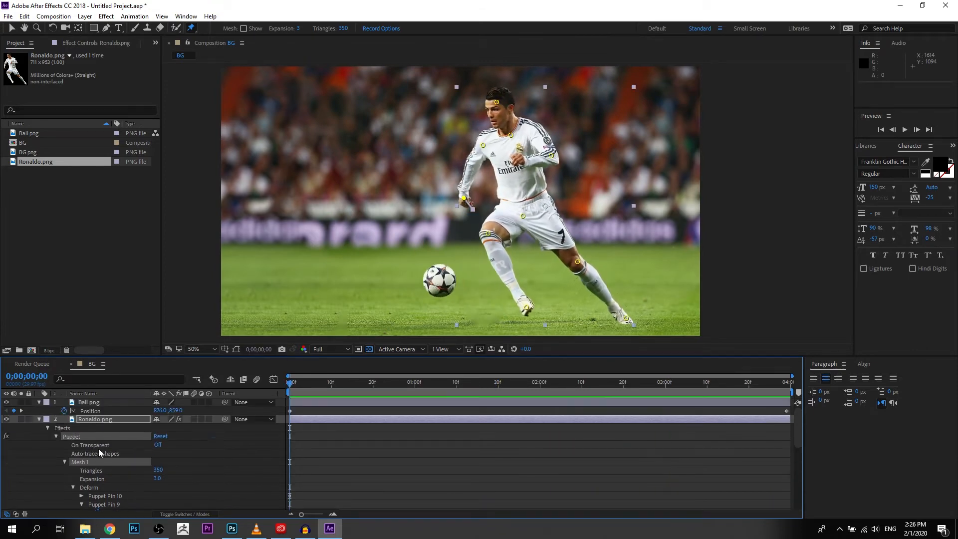
{"action": "left_click", "coordinate": [48, 428]}
{"action": "left_click", "coordinate": [38, 419]}
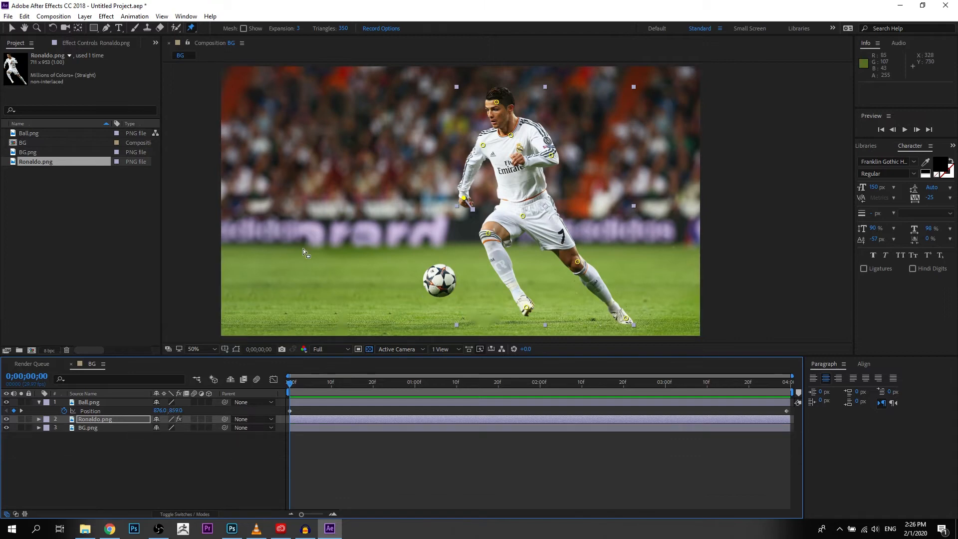
{"action": "left_click", "coordinate": [91, 211]}
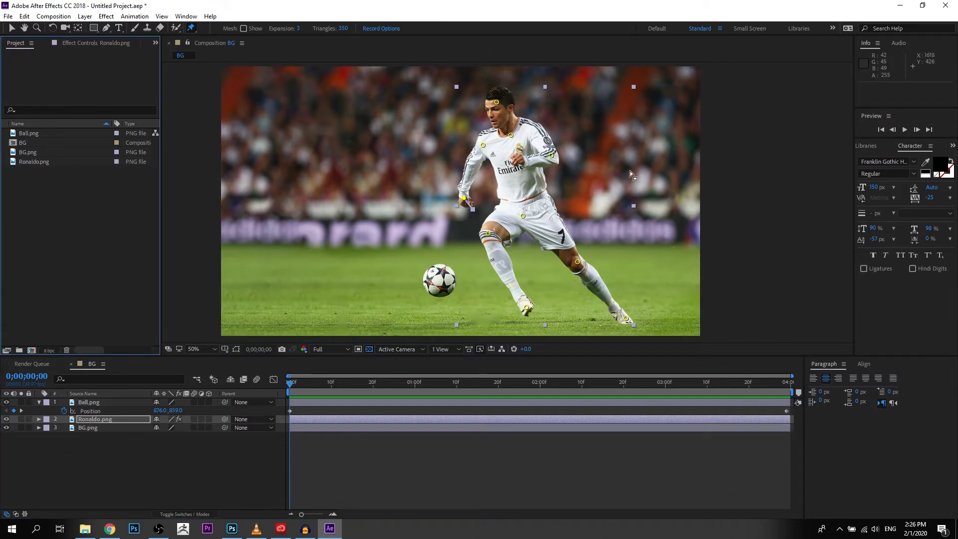
{"action": "left_click", "coordinate": [13, 28]}
{"action": "left_click", "coordinate": [706, 248]}
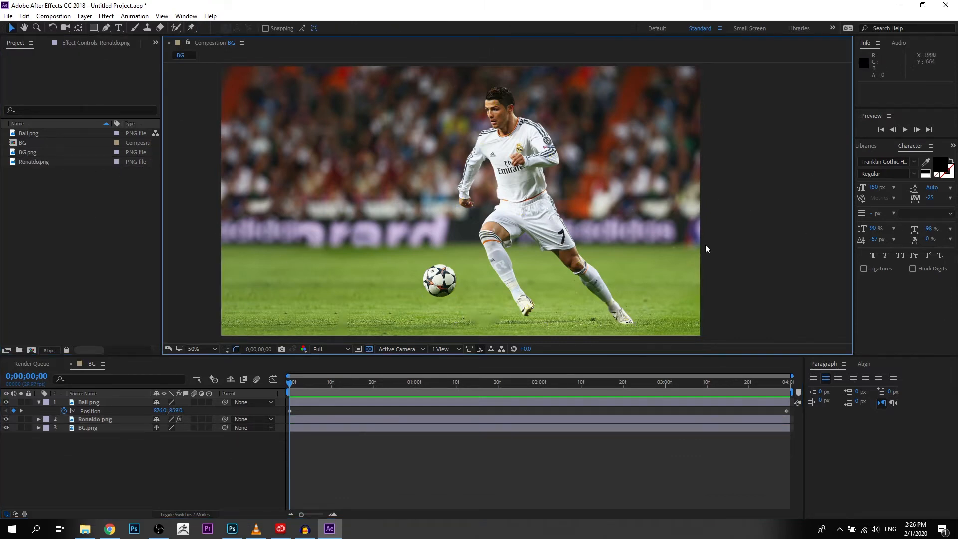
Play back the whole player and ball animation and return the playhead to the first frame
{"action": "key", "text": "space"}
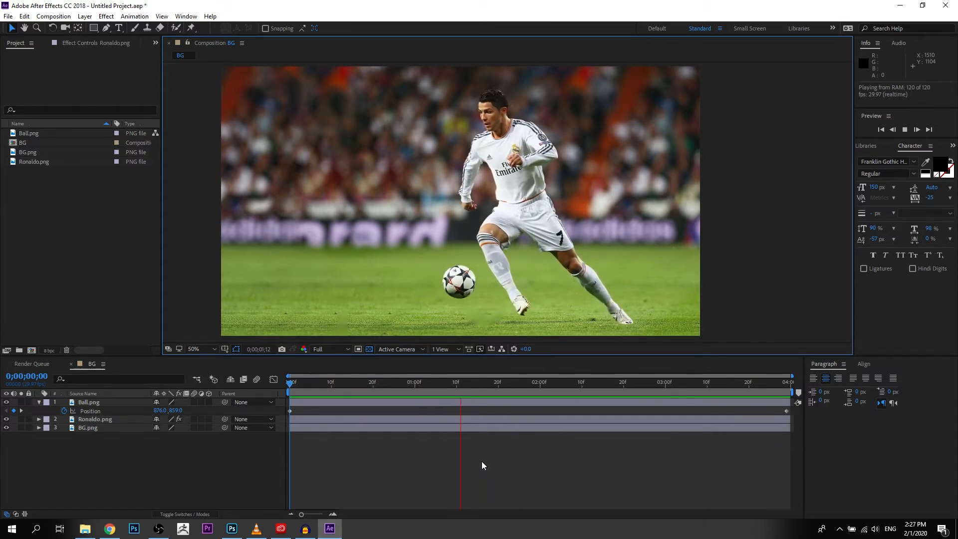
{"action": "key", "text": "space"}
{"action": "left_click_drag", "start_coordinate": [561, 384], "coordinate": [259, 397]}
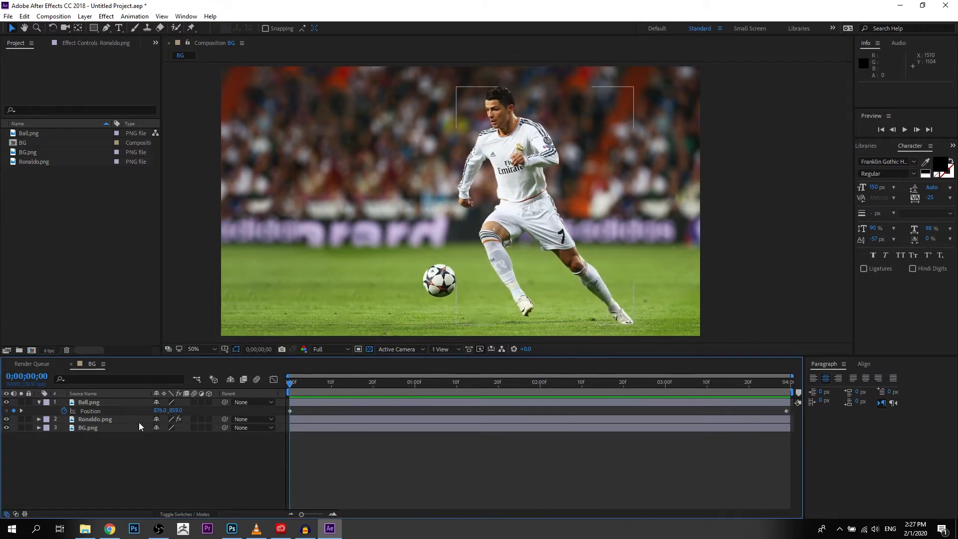
Add a two-node camera layer named Camera 1 with the 35mm preset and dismiss the 2D-layer warning
{"action": "left_click", "coordinate": [107, 402]}
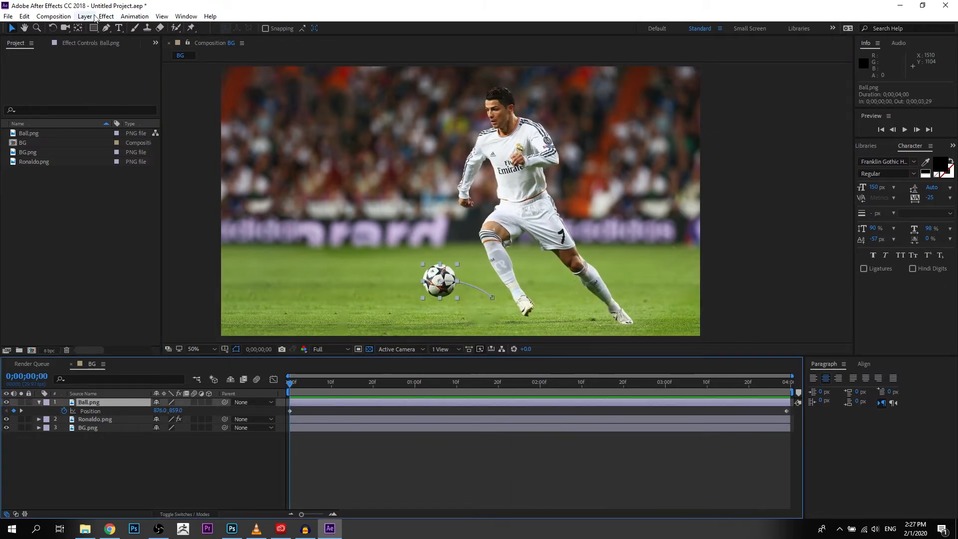
{"action": "left_click", "coordinate": [91, 17]}
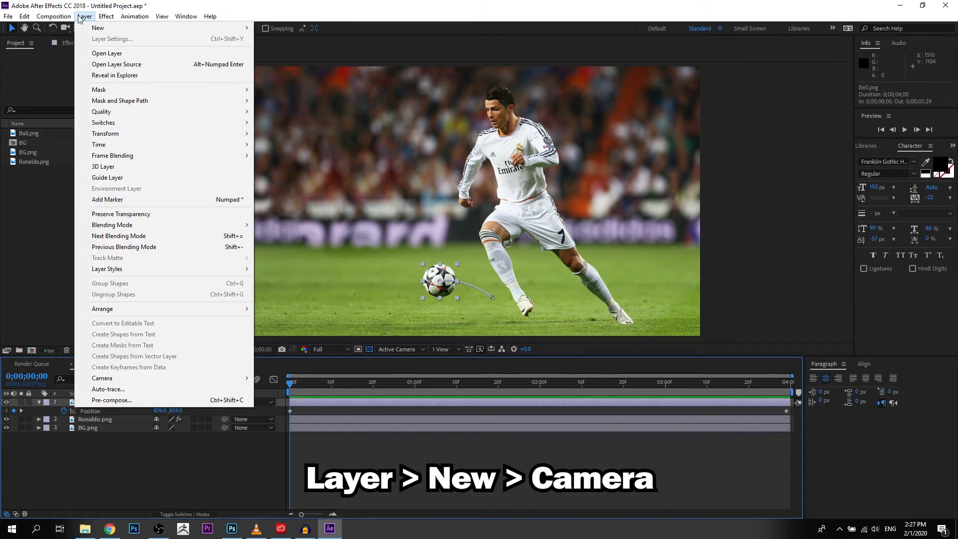
{"action": "mouse_move", "coordinate": [100, 28]}
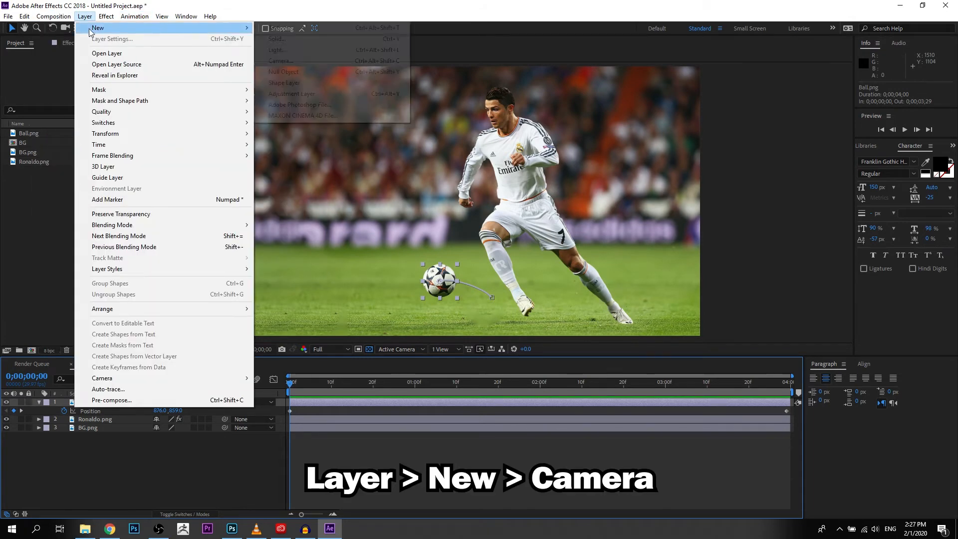
{"action": "left_click", "coordinate": [319, 61]}
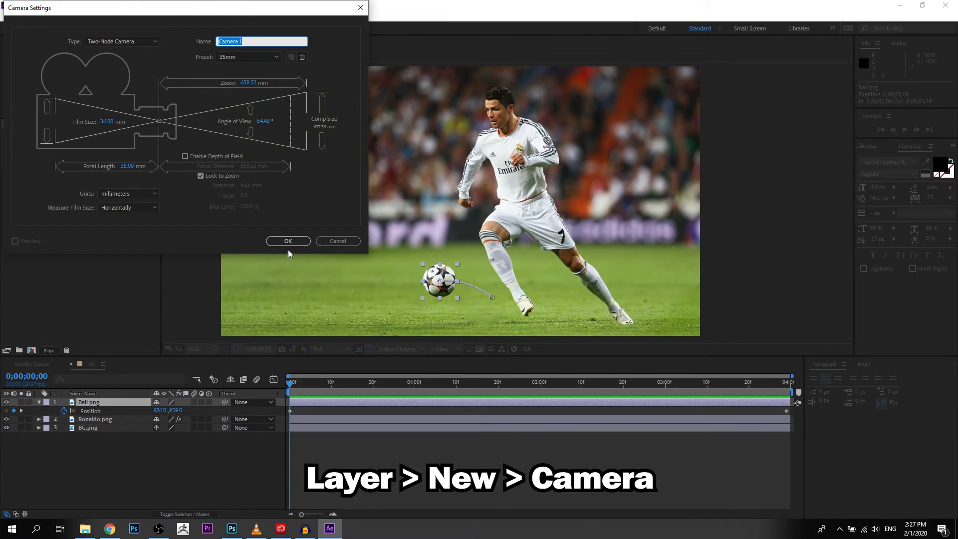
{"action": "left_click", "coordinate": [289, 243]}
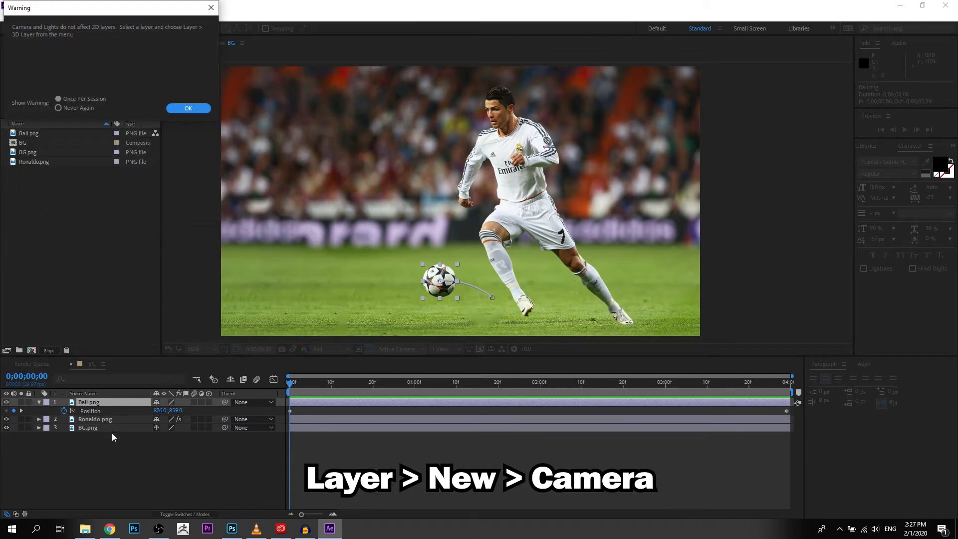
{"action": "left_click", "coordinate": [195, 106]}
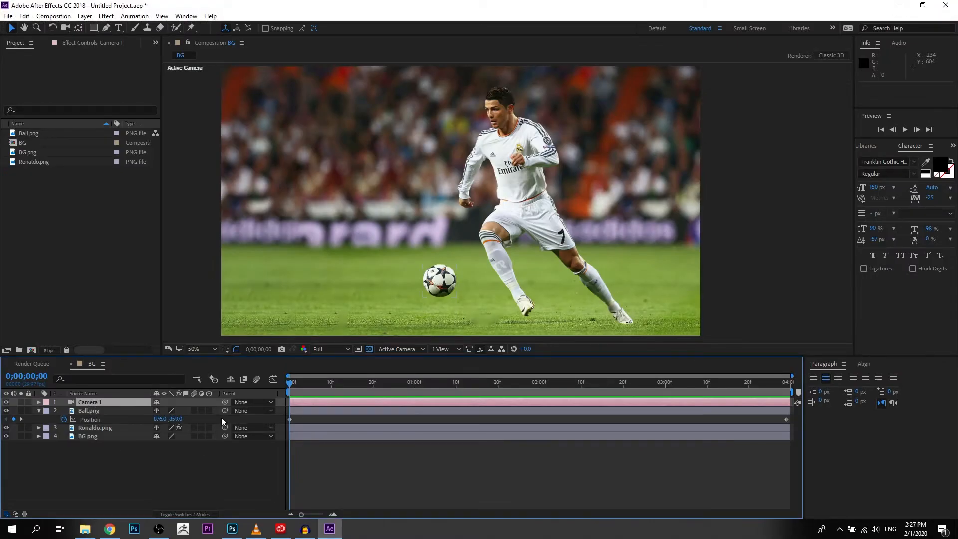
Make Ball.png, Ronaldo.png and BG.png 3D layers, then collapse the ball's properties and deselect everything
{"action": "left_click", "coordinate": [211, 411]}
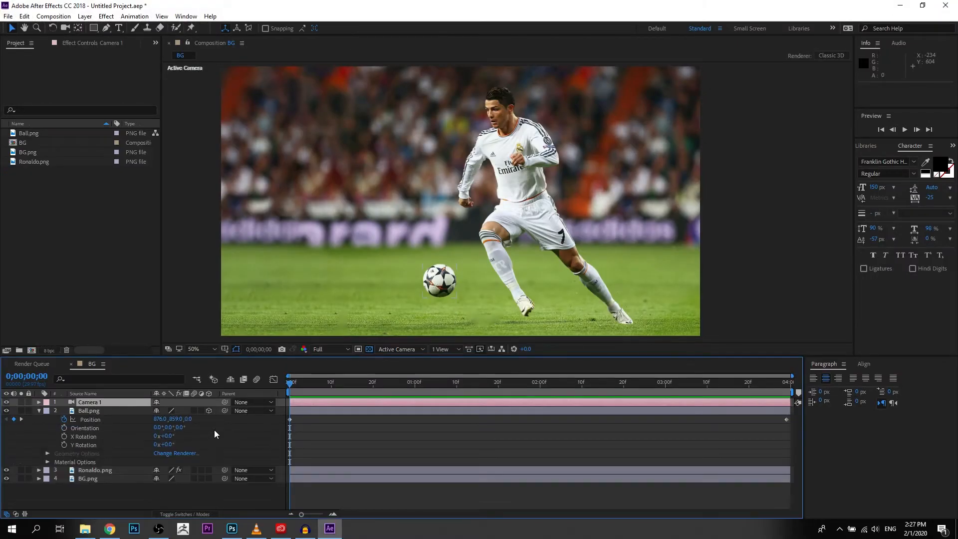
{"action": "left_click", "coordinate": [209, 470]}
{"action": "left_click", "coordinate": [209, 478]}
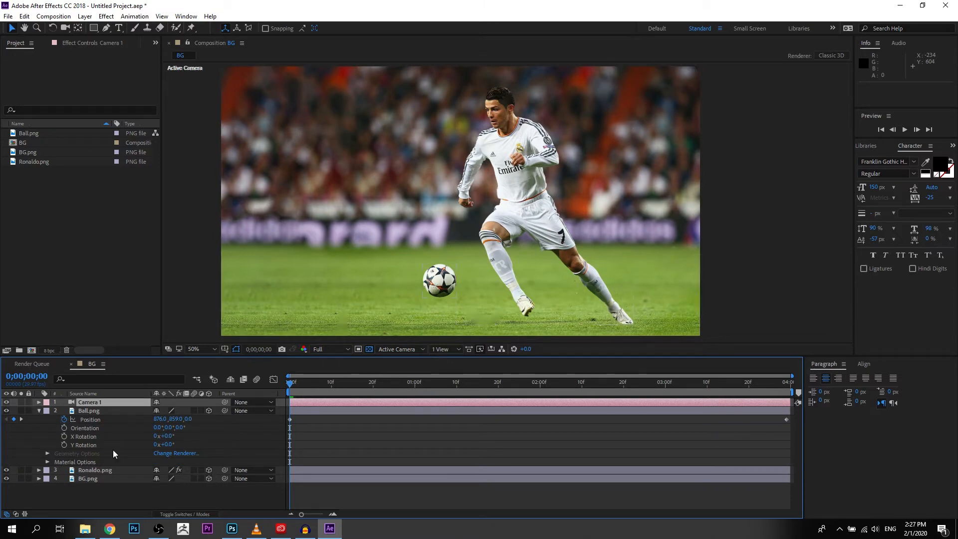
{"action": "left_click", "coordinate": [39, 411]}
{"action": "left_click", "coordinate": [235, 469]}
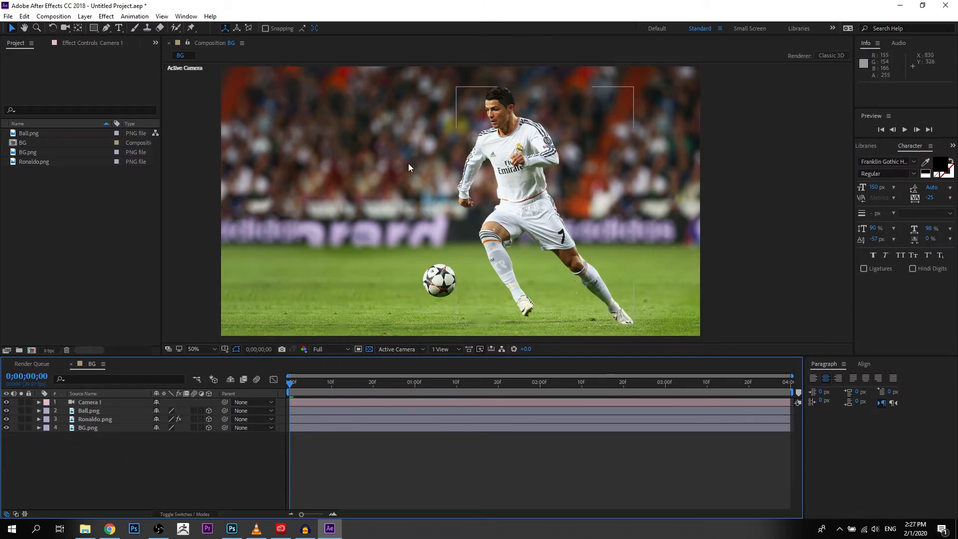
Show the composition in two views, set one to Custom View 1 and turn off its transparency grid
{"action": "left_click", "coordinate": [460, 350]}
{"action": "left_click", "coordinate": [466, 372]}
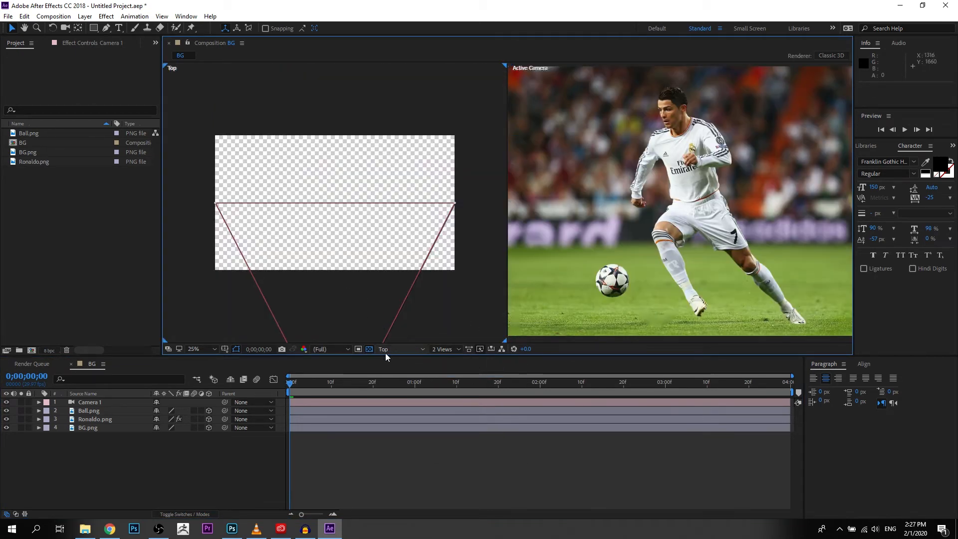
{"action": "left_click", "coordinate": [420, 349]}
{"action": "left_click", "coordinate": [426, 459]}
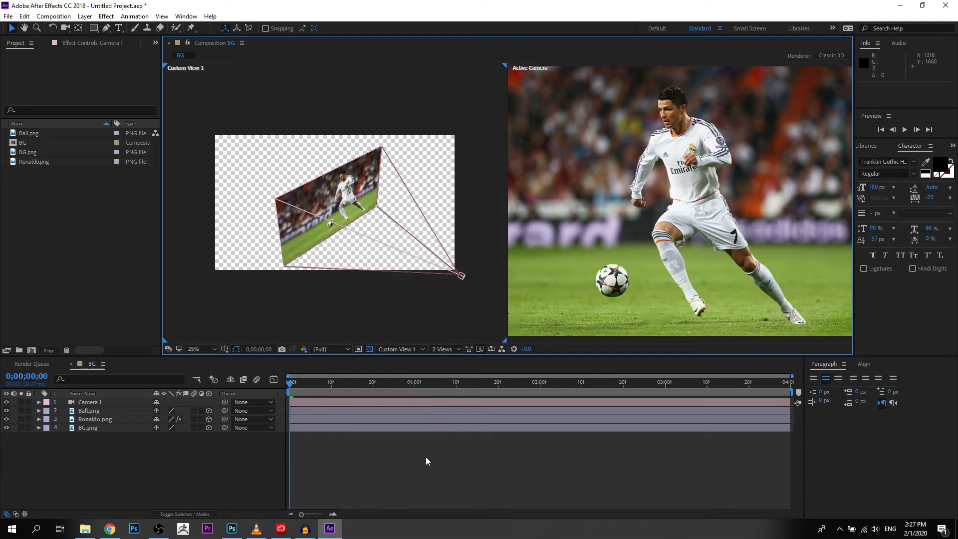
{"action": "scroll", "coordinate": [354, 232], "scroll_direction": "up", "scroll_amount": 2}
{"action": "scroll", "coordinate": [356, 236], "scroll_direction": "down", "scroll_amount": 2}
{"action": "left_click", "coordinate": [370, 349]}
{"action": "scroll", "coordinate": [362, 251], "scroll_direction": "up", "scroll_amount": 2}
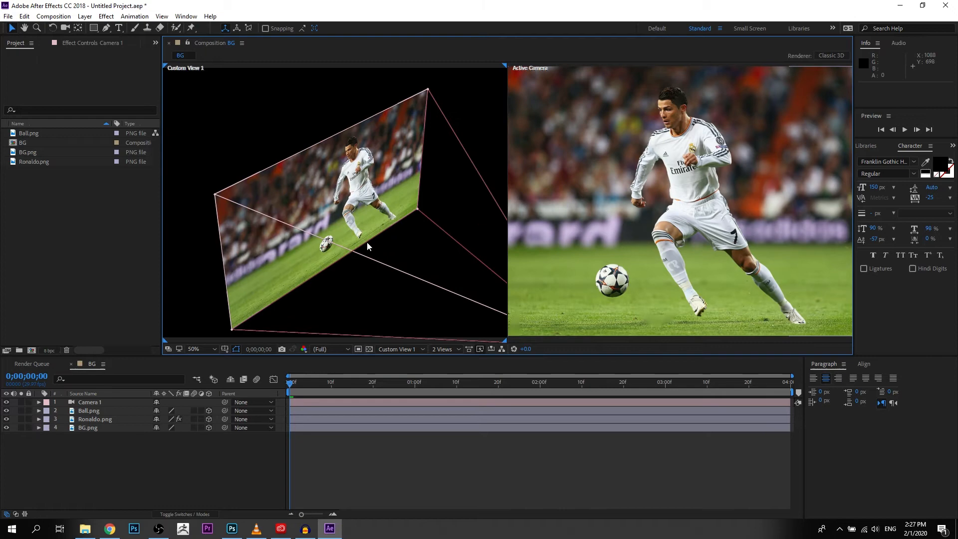
Push BG.png back along Z to about 389 and scale it to 125%
{"action": "left_click", "coordinate": [96, 428]}
{"action": "left_click_drag", "start_coordinate": [351, 213], "coordinate": [317, 194]}
{"action": "key", "text": "s"}
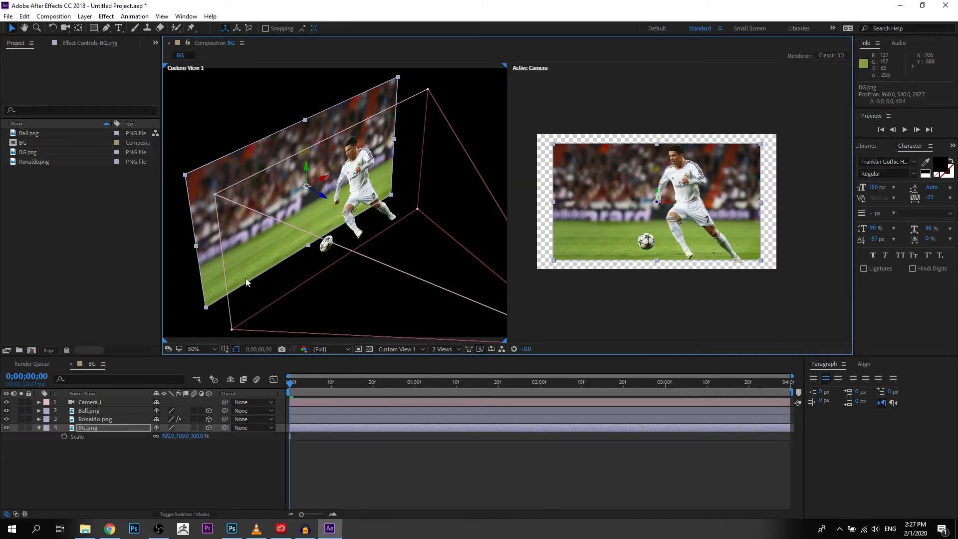
{"action": "left_click_drag", "start_coordinate": [170, 435], "coordinate": [178, 432]}
{"action": "left_click_drag", "start_coordinate": [323, 199], "coordinate": [302, 184]}
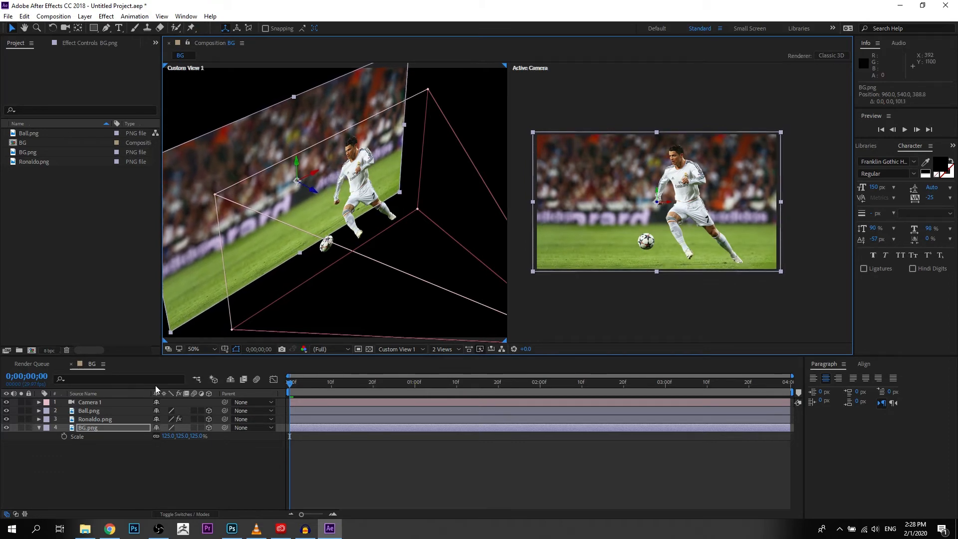
Pull Ball.png slightly forward of the player to a Z position of about -22 and preview the animation
{"action": "left_click", "coordinate": [107, 420]}
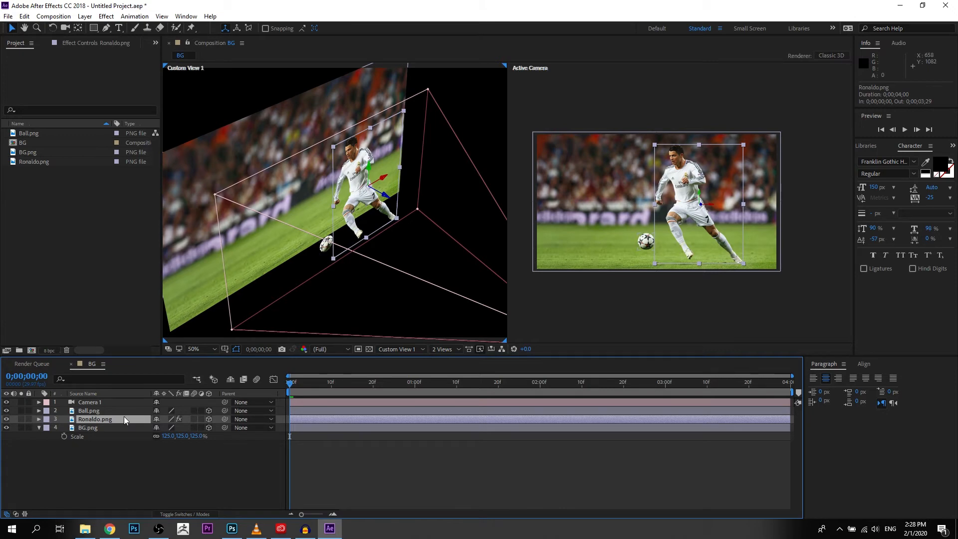
{"action": "left_click", "coordinate": [106, 412]}
{"action": "left_click_drag", "start_coordinate": [344, 258], "coordinate": [349, 265]}
{"action": "key", "text": "space"}
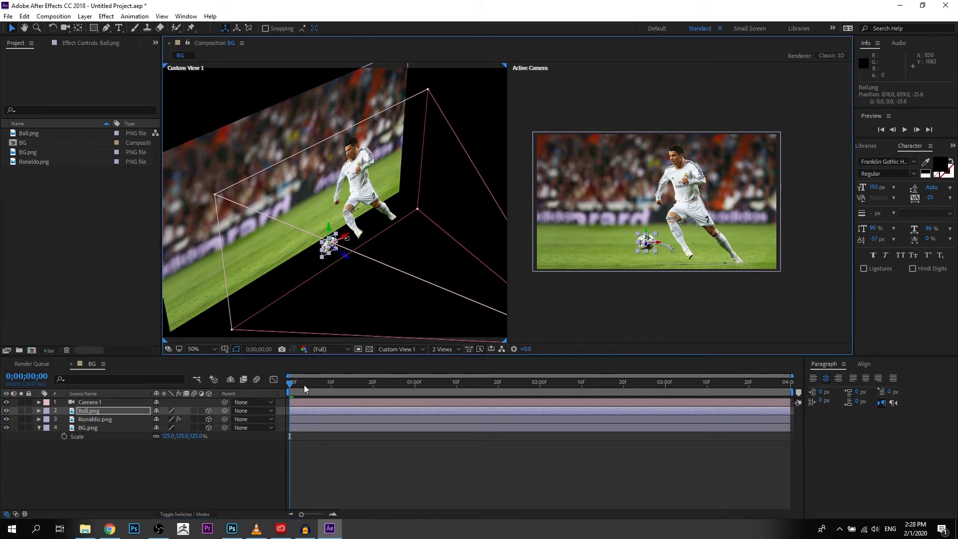
{"action": "key", "text": "space"}
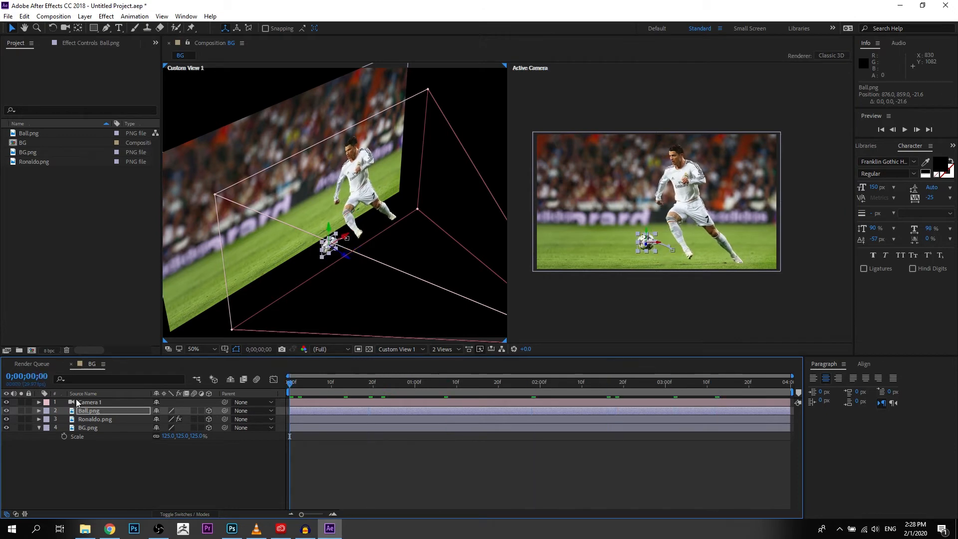
Try moving Camera 1 in the custom view and undo the move
{"action": "left_click", "coordinate": [97, 402]}
{"action": "scroll", "coordinate": [455, 265], "scroll_direction": "down", "scroll_amount": 3}
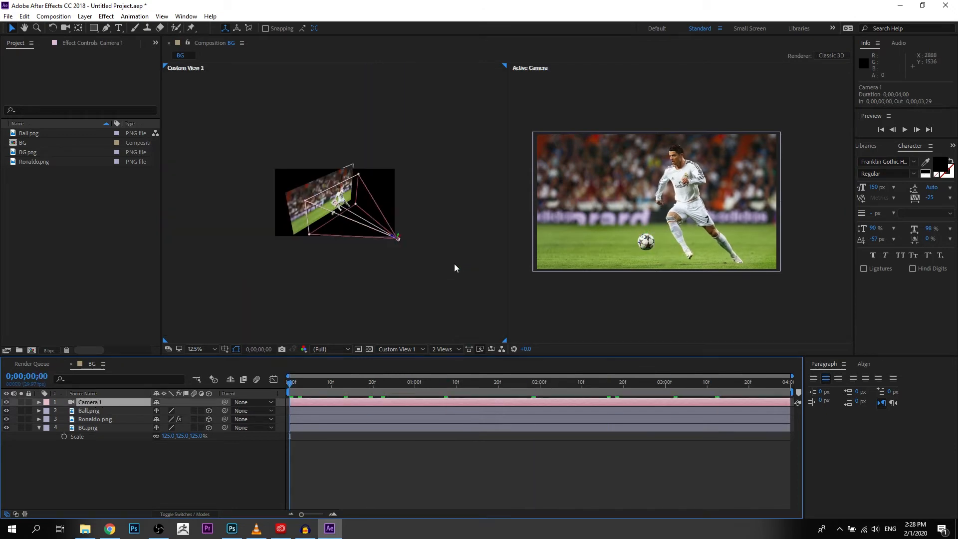
{"action": "scroll", "coordinate": [456, 264], "scroll_direction": "up", "scroll_amount": 1}
{"action": "left_click_drag", "start_coordinate": [465, 267], "coordinate": [499, 266]}
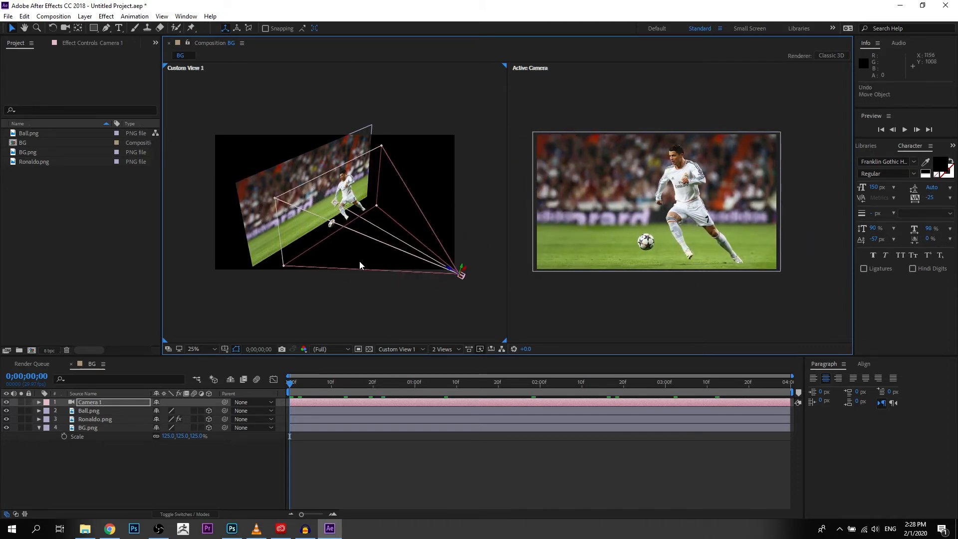
Expand Camera 1's Transform properties, keep Camera Options collapsed, and examine where its Point of Interest sits in the scene
{"action": "left_click", "coordinate": [40, 402]}
{"action": "left_click", "coordinate": [47, 419]}
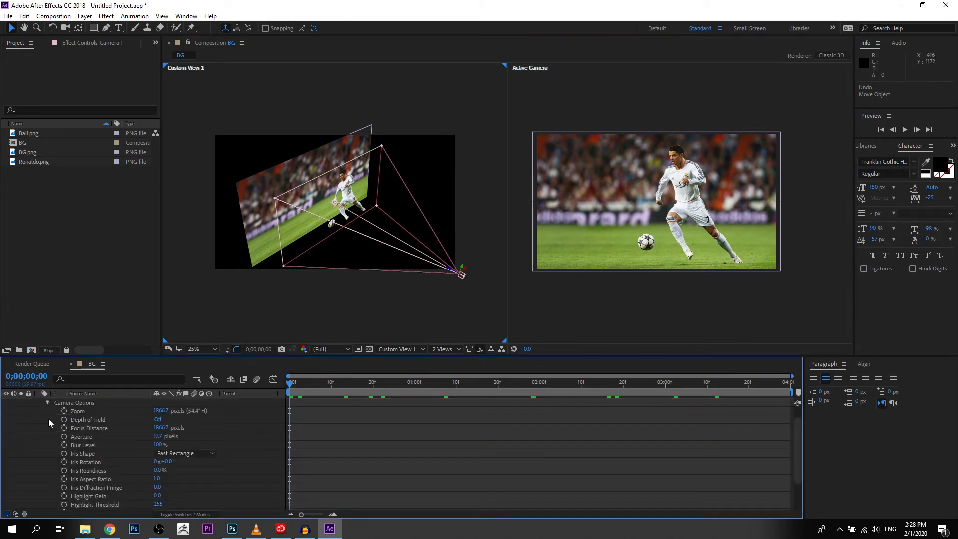
{"action": "left_click", "coordinate": [48, 402]}
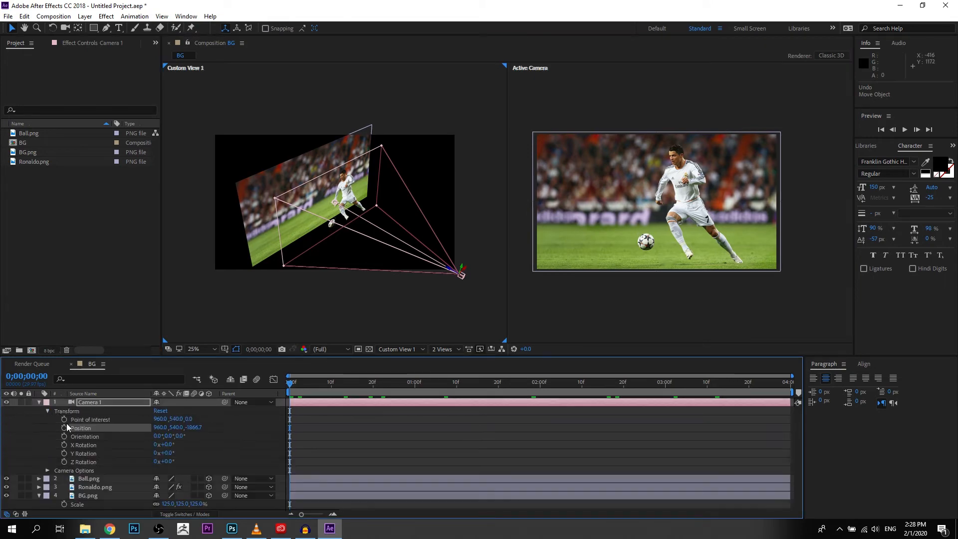
{"action": "left_click", "coordinate": [107, 418]}
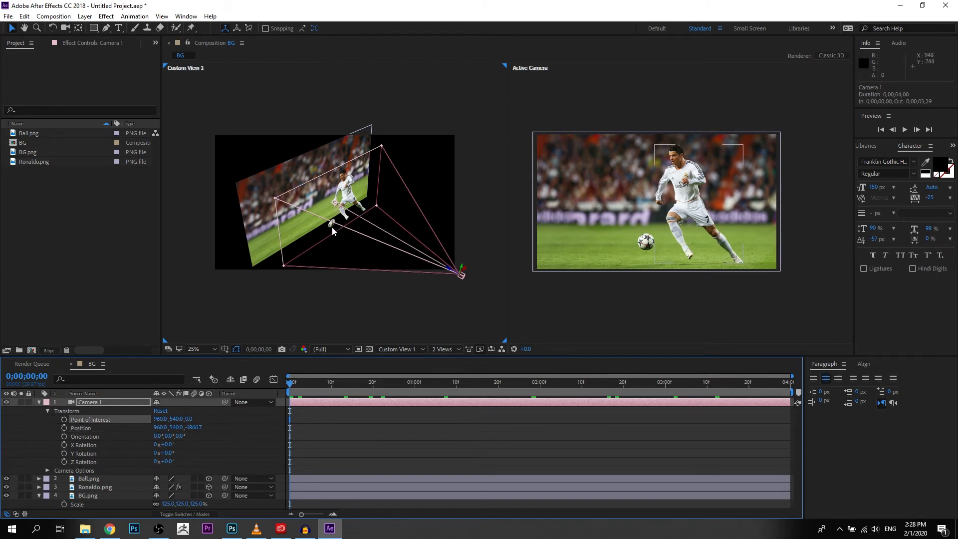
{"action": "scroll", "coordinate": [364, 234], "scroll_direction": "up", "scroll_amount": 2}
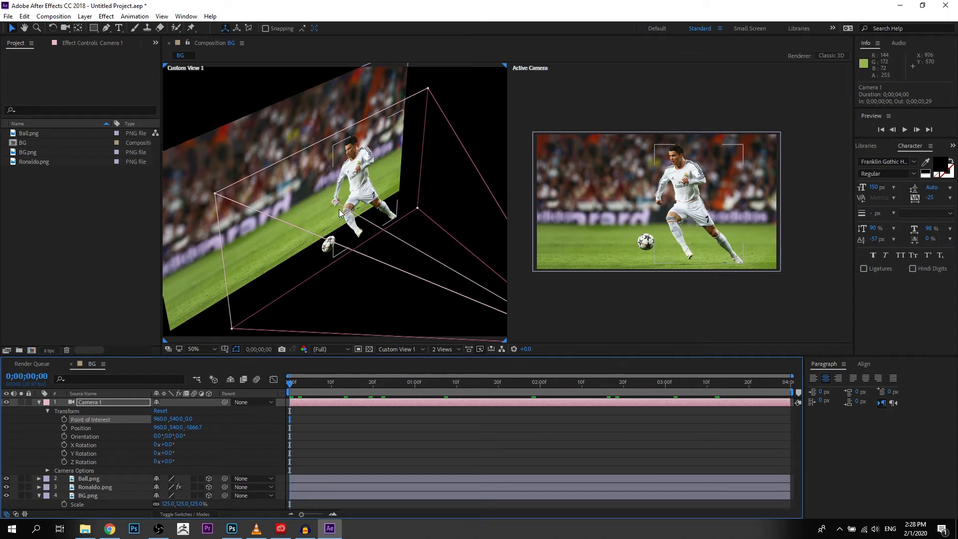
{"action": "scroll", "coordinate": [334, 200], "scroll_direction": "up", "scroll_amount": 2}
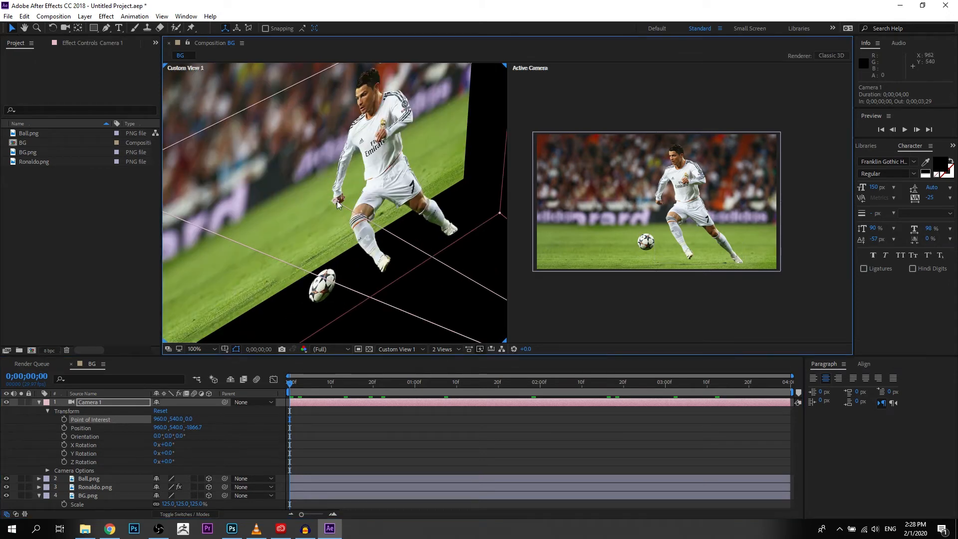
{"action": "scroll", "coordinate": [402, 222], "scroll_direction": "down", "scroll_amount": 4}
Try shifting Camera 1's Point of Interest along X in both directions, undoing each change
{"action": "left_click_drag", "start_coordinate": [174, 421], "coordinate": [86, 428]}
{"action": "key", "text": "ctrl+z"}
{"action": "left_click_drag", "start_coordinate": [159, 419], "coordinate": [256, 418]}
{"action": "key", "text": "ctrl+z"}
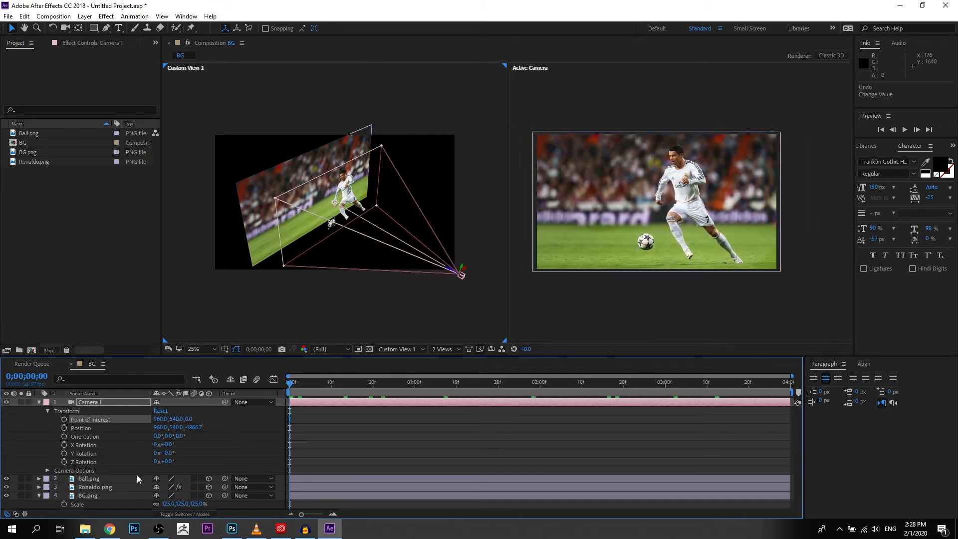
Push BG.png further back along Z and enlarge it until it fills the camera frame
{"action": "left_click", "coordinate": [96, 496]}
{"action": "left_click_drag", "start_coordinate": [323, 198], "coordinate": [311, 190]}
{"action": "left_click_drag", "start_coordinate": [167, 506], "coordinate": [186, 506]}
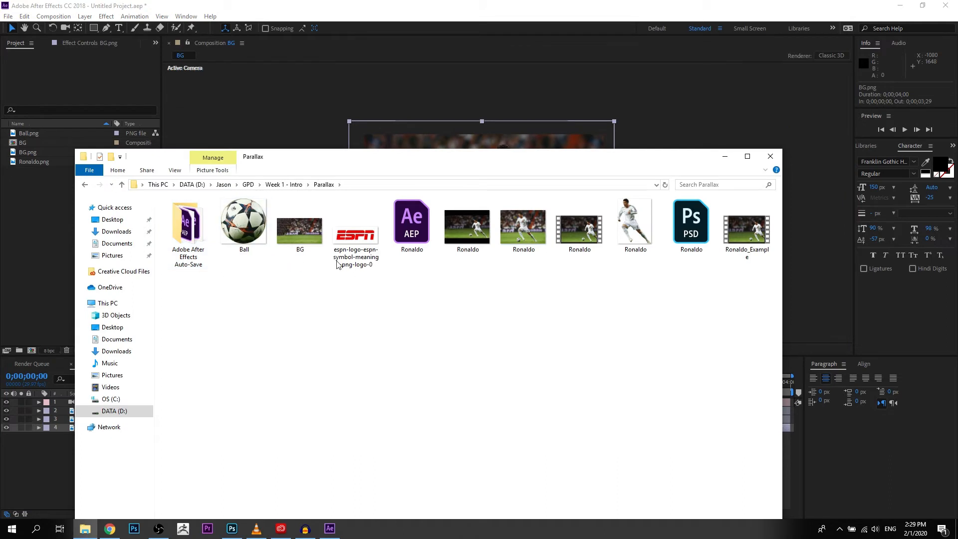
Import the ESPN logo PNG from the Parallax folder and add it to the composition between Ronaldo.png and BG.png
{"action": "left_click", "coordinate": [366, 240]}
{"action": "left_click_drag", "start_coordinate": [366, 240], "coordinate": [69, 282]}
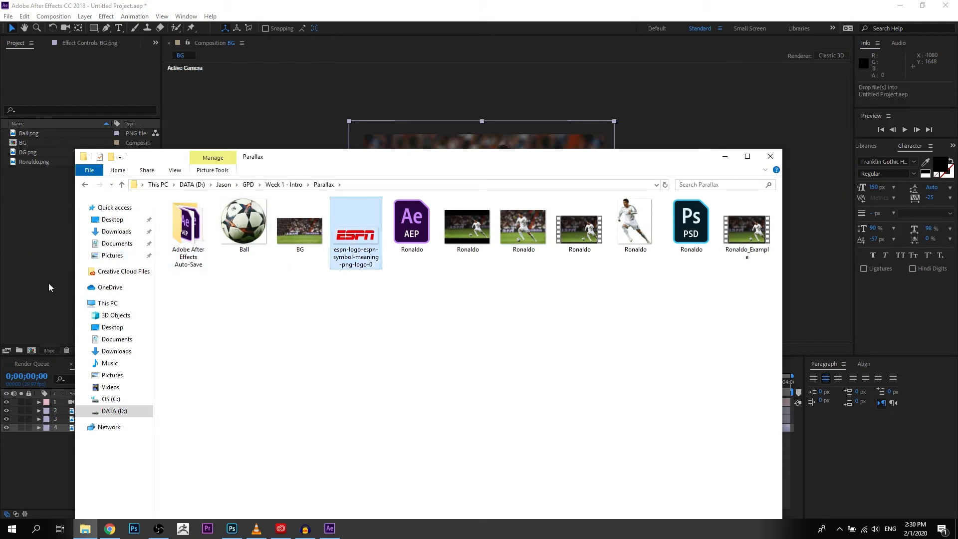
{"action": "left_click", "coordinate": [53, 274]}
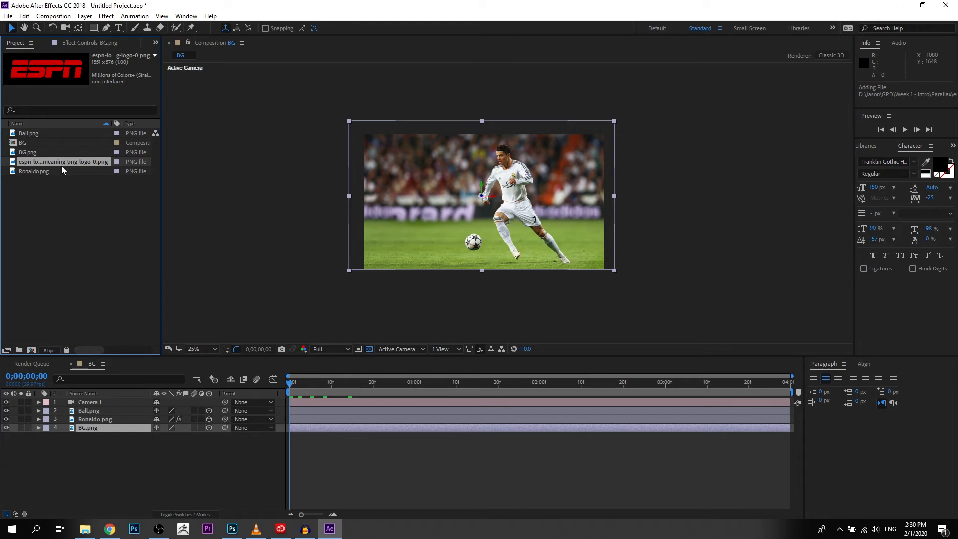
{"action": "left_click_drag", "start_coordinate": [70, 161], "coordinate": [110, 444]}
{"action": "mouse_move", "coordinate": [111, 436]}
{"action": "left_mouse_down"}
{"action": "mouse_move", "coordinate": [112, 410]}
{"action": "mouse_move", "coordinate": [111, 424]}
{"action": "left_mouse_up"}
{"action": "scroll", "coordinate": [508, 203], "scroll_direction": "up", "scroll_amount": 2}
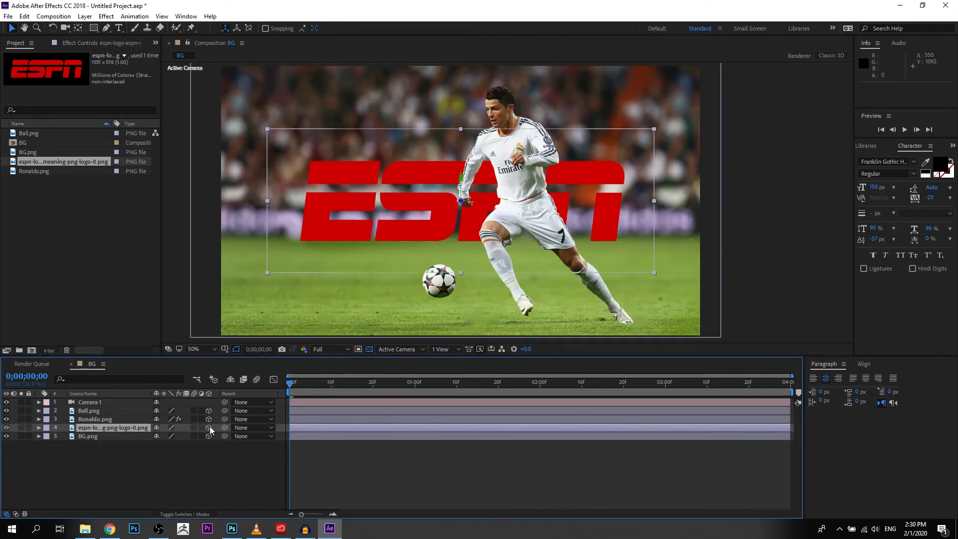
Scale the ESPN logo to 50%, place it over the crowd beside the player's head, and keep its layer below Ronaldo.png
{"action": "left_click_drag", "start_coordinate": [111, 427], "coordinate": [112, 407]}
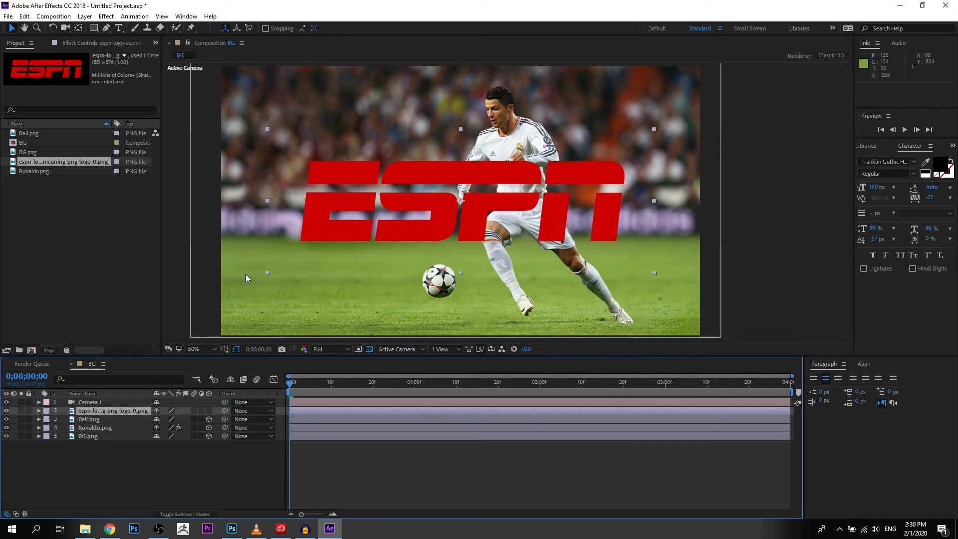
{"action": "key", "text": "s"}
{"action": "left_click_drag", "start_coordinate": [169, 419], "coordinate": [144, 419]}
{"action": "key", "text": "ctrl+["}
{"action": "key", "text": "ctrl+["}
{"action": "left_click_drag", "start_coordinate": [449, 214], "coordinate": [336, 147]}
{"action": "left_click", "coordinate": [184, 210]}
Add the text "Man of the Match" and place it directly beneath the ESPN logo
{"action": "left_click", "coordinate": [118, 29]}
{"action": "left_click", "coordinate": [297, 220]}
{"action": "type", "text": "man of the Match"}
{"action": "left_click_drag", "start_coordinate": [277, 202], "coordinate": [422, 201]}
{"action": "double_click", "coordinate": [423, 205]}
{"action": "left_click_drag", "start_coordinate": [327, 209], "coordinate": [293, 209]}
{"action": "type", "text": "M"}
{"action": "left_click_drag", "start_coordinate": [438, 210], "coordinate": [426, 175]}
Set the Man of the Match text to 72 px with a grey 7C7C7C fill
{"action": "left_click", "coordinate": [893, 187]}
{"action": "left_click", "coordinate": [914, 343]}
{"action": "left_click", "coordinate": [941, 164]}
{"action": "left_click", "coordinate": [13, 91]}
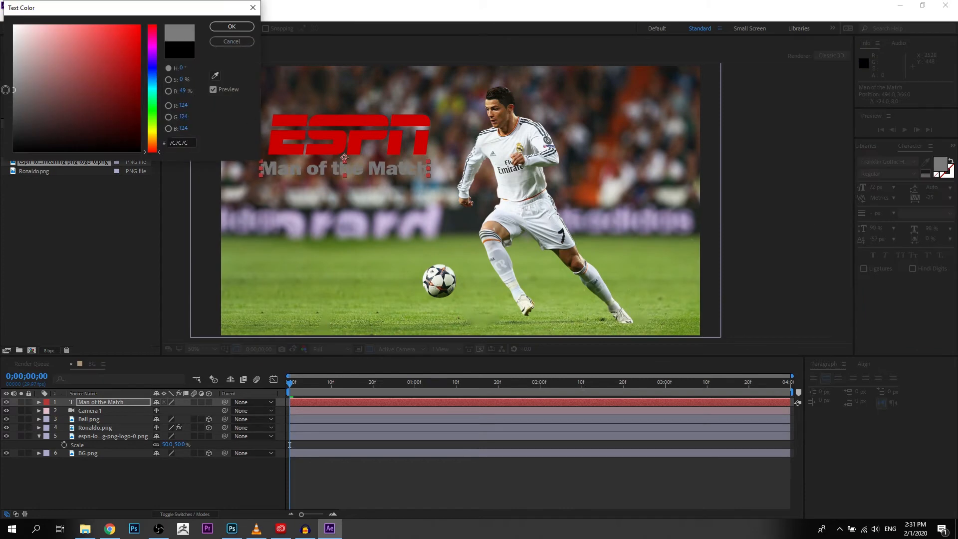
{"action": "left_click", "coordinate": [251, 28]}
Replace the wording of the duplicated text line below Man of the Match with "C. RONALDO"
{"action": "left_click", "coordinate": [348, 219]}
{"action": "type", "text": "C. RONAL"}
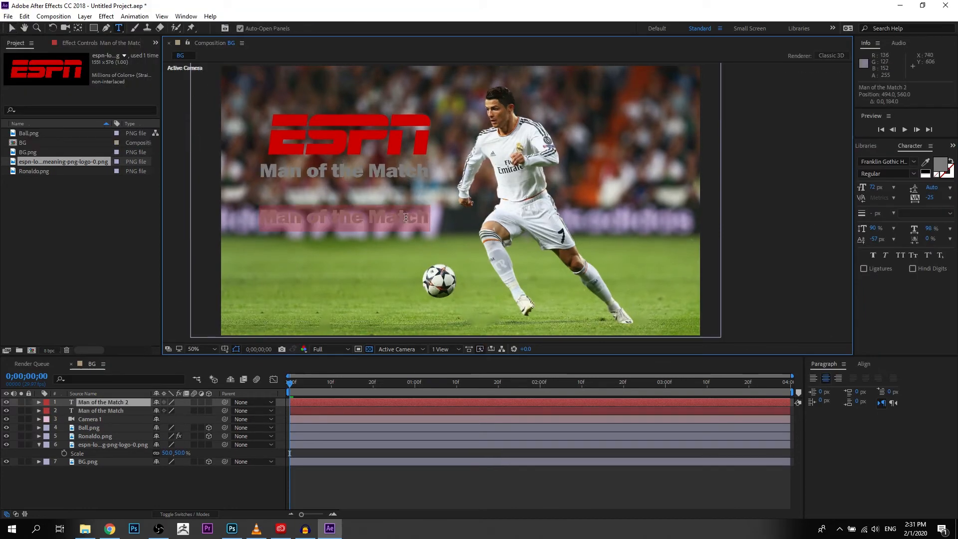
{"action": "type", "text": "DO"}
Recolor the C. RONALDO text orange and enlarge it to about the width of the ESPN logo
{"action": "key", "text": "ctrl+a"}
{"action": "left_click", "coordinate": [940, 164]}
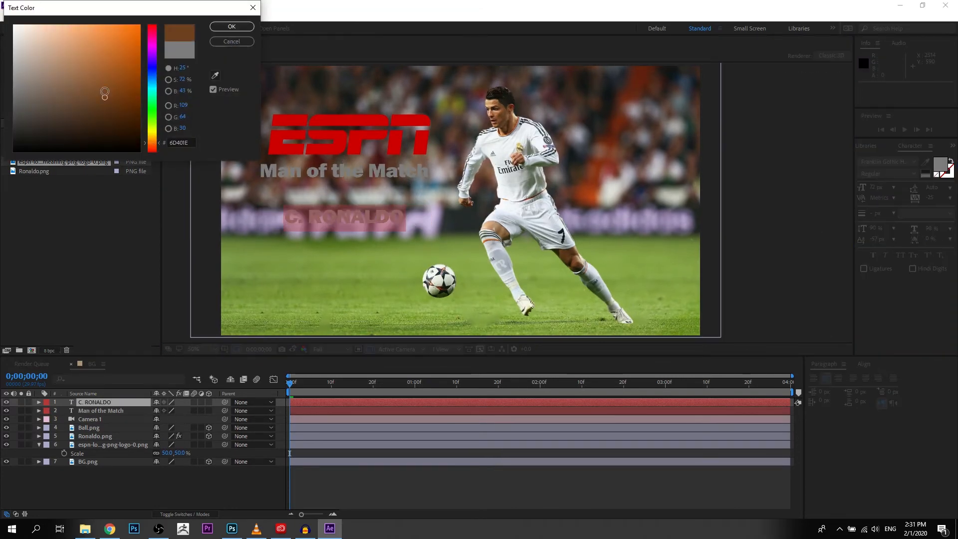
{"action": "left_click", "coordinate": [100, 41]}
{"action": "left_click", "coordinate": [152, 141]}
{"action": "left_click", "coordinate": [231, 26]}
{"action": "mouse_move", "coordinate": [402, 223]}
{"action": "left_mouse_down"}
{"action": "mouse_move", "coordinate": [435, 255]}
{"action": "mouse_move", "coordinate": [421, 220]}
{"action": "mouse_move", "coordinate": [435, 223]}
{"action": "mouse_move", "coordinate": [387, 230]}
{"action": "left_mouse_up"}
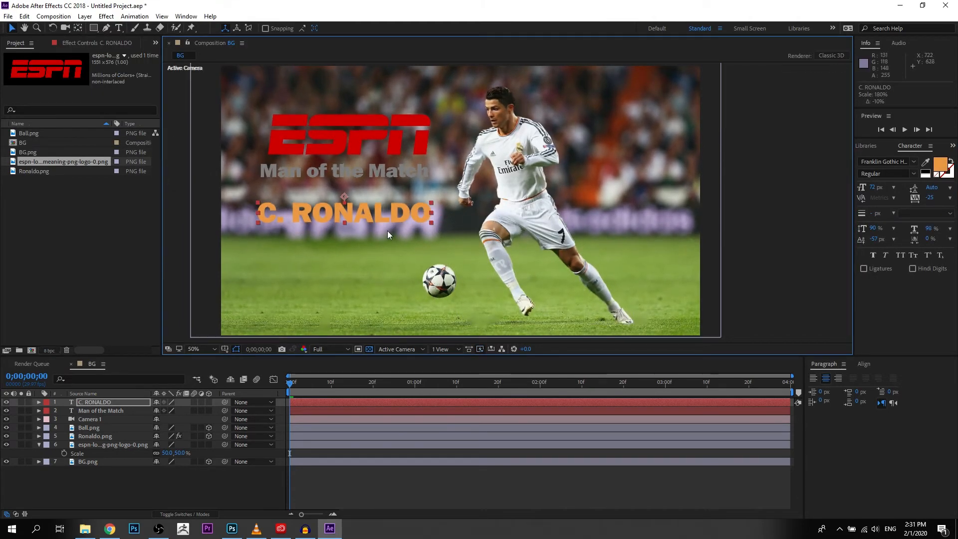
Move the C. RONALDO and Man of the Match layers directly below Ronaldo.png and add the ESPN logo to the selection
{"action": "left_click", "coordinate": [125, 411], "text": "shift"}
{"action": "left_click_drag", "start_coordinate": [125, 411], "coordinate": [116, 440]}
{"action": "left_click", "coordinate": [116, 445], "text": "shift"}
Shift the ESPN logo and both text lines down the photo and align their horizontal centres to the selection
{"action": "left_click_drag", "start_coordinate": [375, 211], "coordinate": [380, 245]}
{"action": "left_click", "coordinate": [113, 427]}
{"action": "left_click", "coordinate": [256, 265]}
{"action": "key", "text": "Right"}
{"action": "key", "text": "Right"}
{"action": "left_click", "coordinate": [733, 206]}
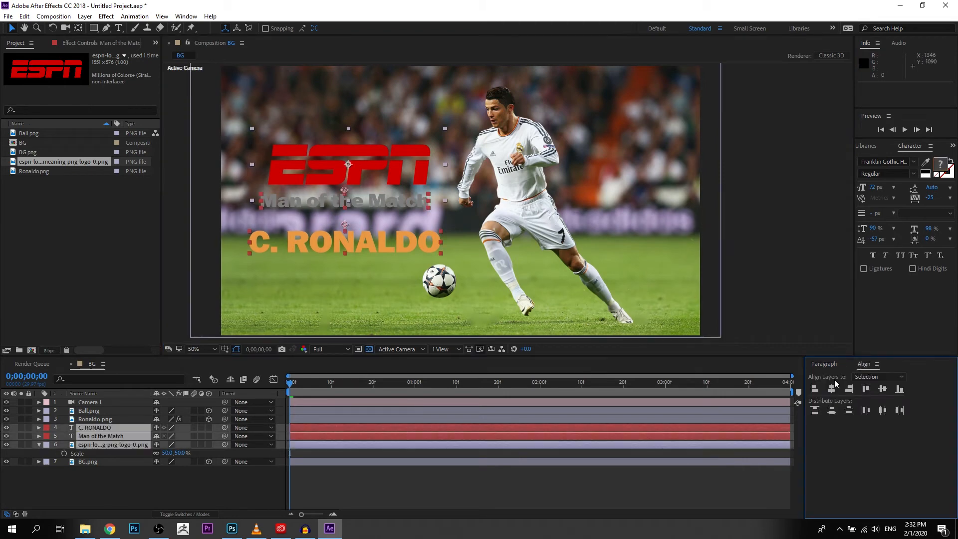
{"action": "left_click", "coordinate": [753, 187]}
Apply a Bevel and Emboss layer style to the ESPN logo layer
{"action": "left_click", "coordinate": [383, 179]}
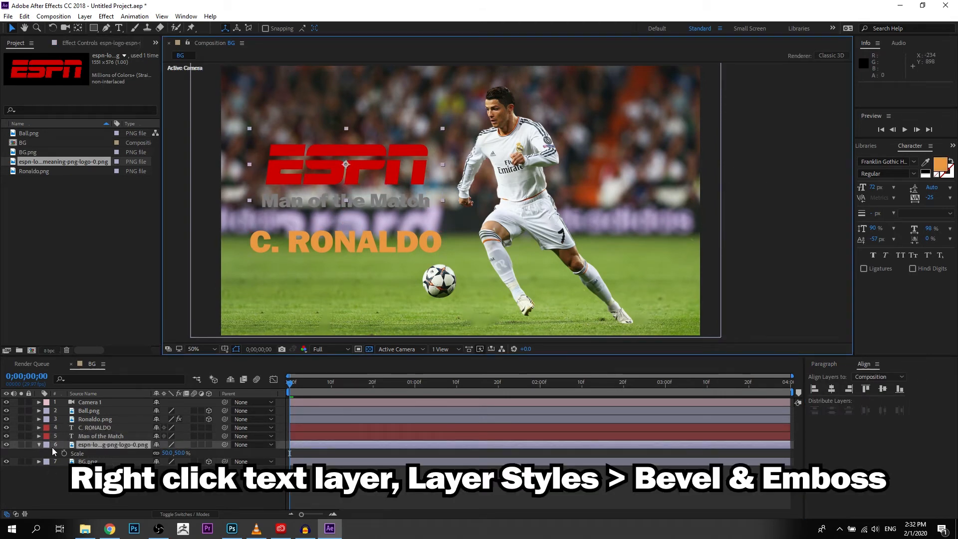
{"action": "right_click", "coordinate": [95, 442]}
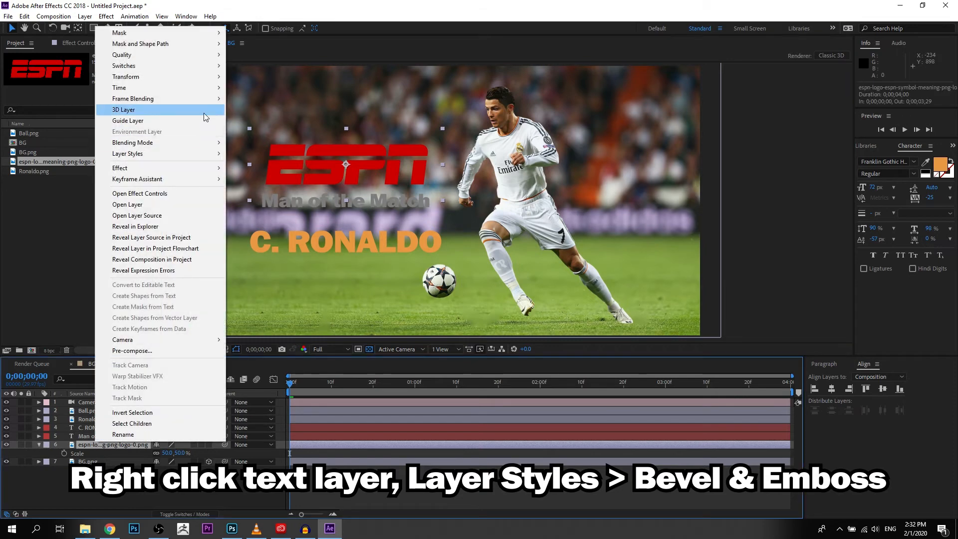
{"action": "mouse_move", "coordinate": [194, 153]}
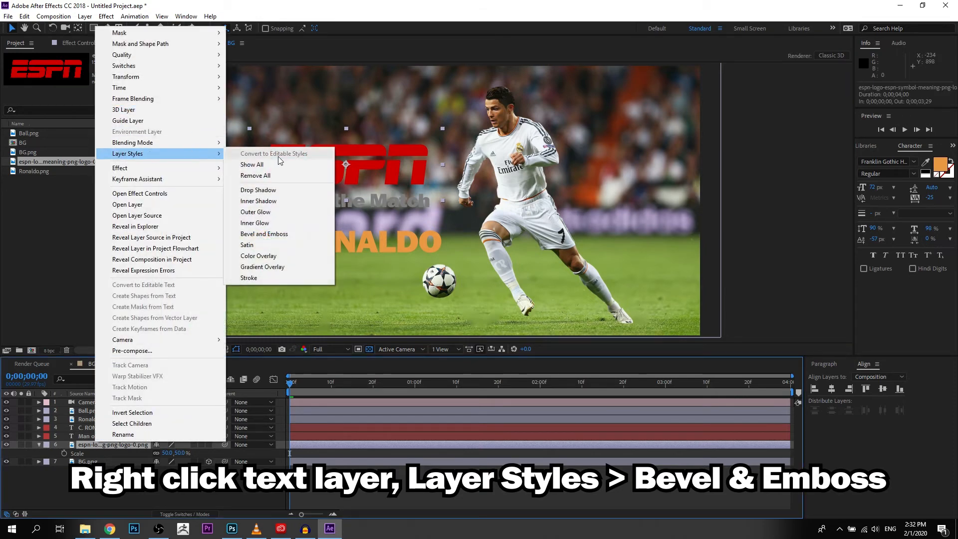
{"action": "left_click", "coordinate": [299, 232]}
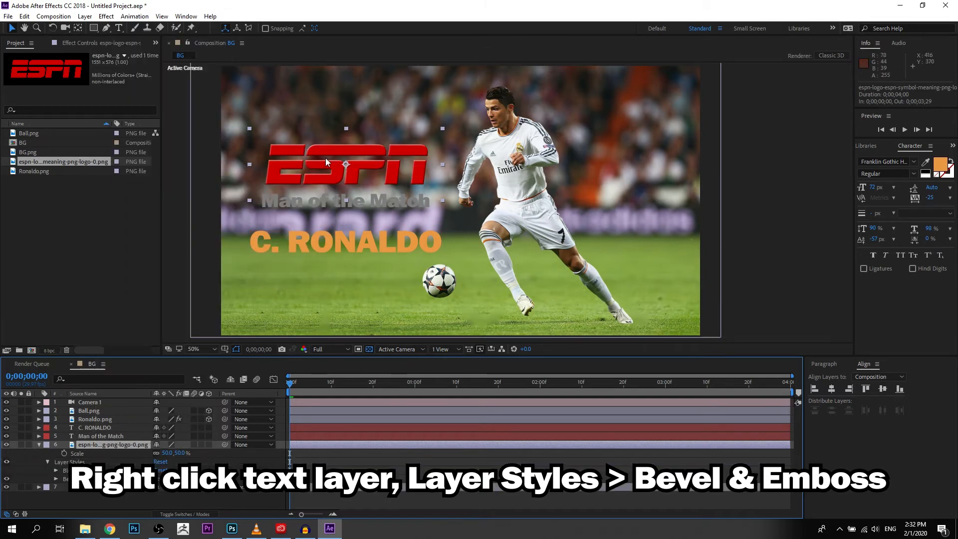
Examine the bevelled edges of the ESPN logo up close in the composition
{"action": "scroll", "coordinate": [324, 160], "scroll_direction": "up", "scroll_amount": 2}
{"action": "left_click_drag", "start_coordinate": [325, 155], "coordinate": [533, 193]}
{"action": "key", "text": "v"}
{"action": "scroll", "coordinate": [321, 158], "scroll_direction": "up", "scroll_amount": 1}
{"action": "scroll", "coordinate": [322, 157], "scroll_direction": "down", "scroll_amount": 1}
{"action": "scroll", "coordinate": [323, 157], "scroll_direction": "down", "scroll_amount": 1}
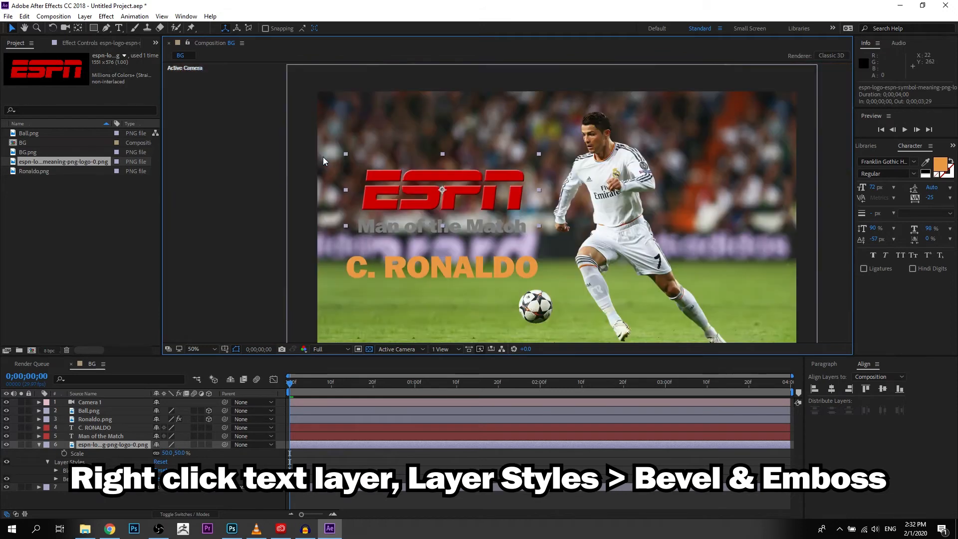
{"action": "scroll", "coordinate": [478, 194], "scroll_direction": "up", "scroll_amount": 1}
{"action": "scroll", "coordinate": [478, 194], "scroll_direction": "down", "scroll_amount": 1}
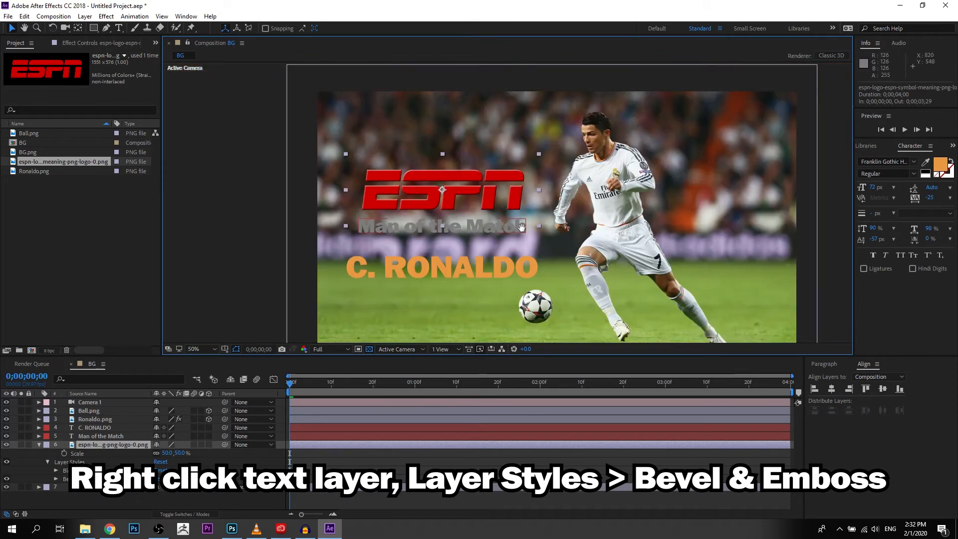
Apply a Gradient Overlay layer style to the ESPN logo layer and keep the project open
{"action": "key", "text": "h"}
{"action": "left_click_drag", "start_coordinate": [522, 229], "coordinate": [484, 217]}
{"action": "right_click", "coordinate": [113, 446]}
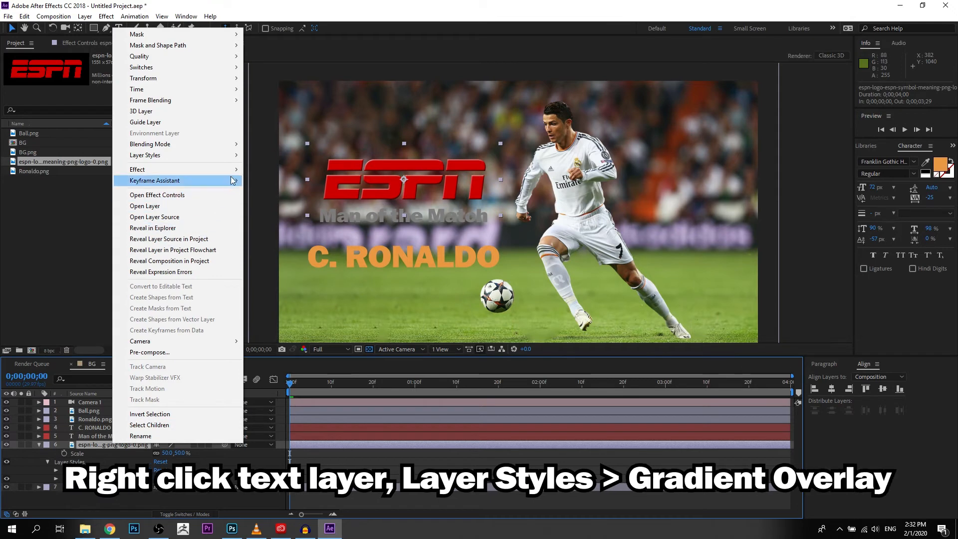
{"action": "mouse_move", "coordinate": [231, 155]}
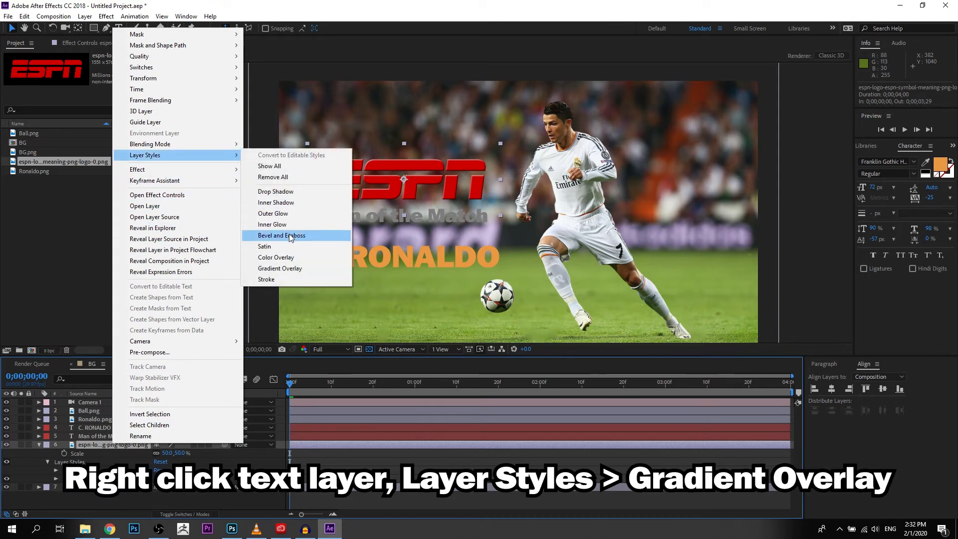
{"action": "left_click", "coordinate": [294, 269]}
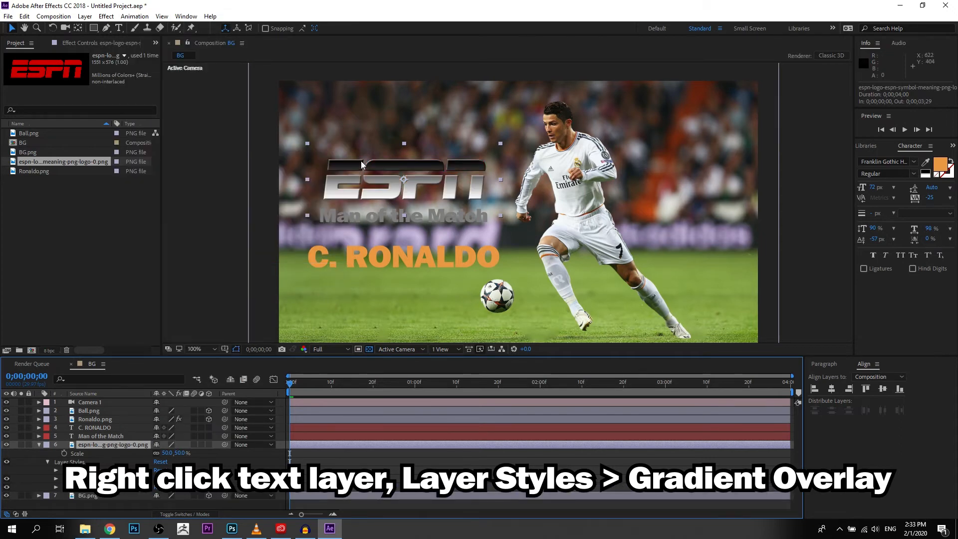
{"action": "key", "text": "slash"}
{"action": "left_click_drag", "start_coordinate": [354, 269], "coordinate": [419, 295]}
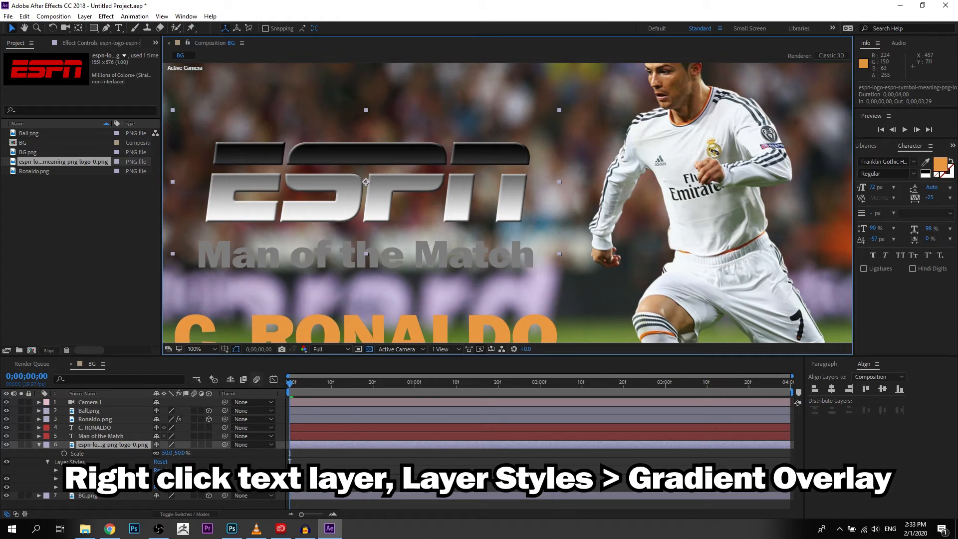
{"action": "key", "text": "ctrl+q"}
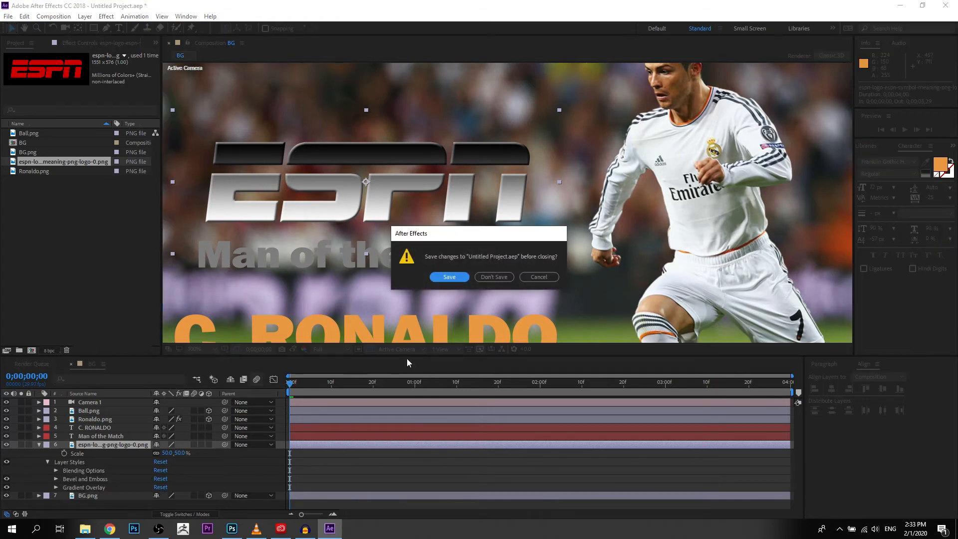
{"action": "left_click", "coordinate": [543, 275]}
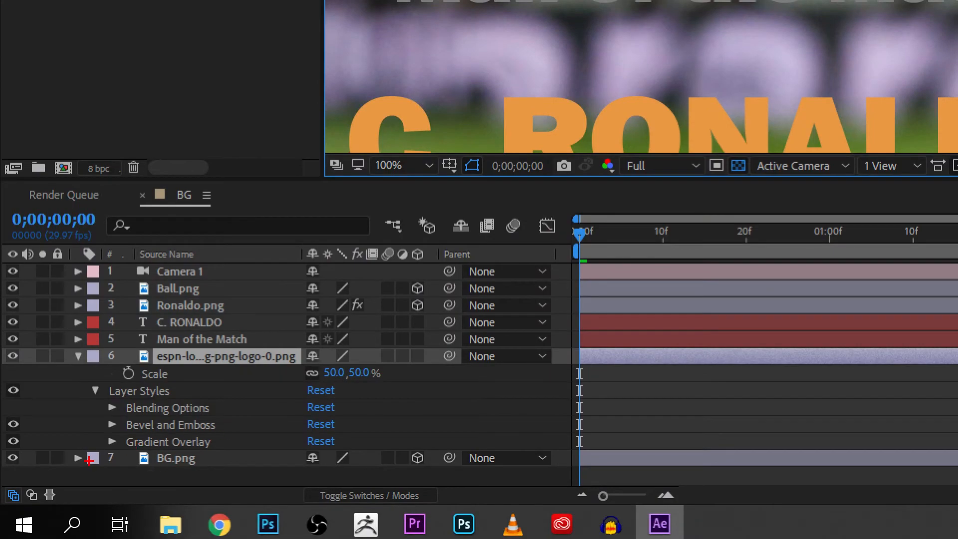
Set the blend mode of the ESPN logo's Gradient Overlay to Overlay
{"action": "mouse_move", "coordinate": [89, 460]}
{"action": "left_mouse_down"}
{"action": "mouse_move", "coordinate": [277, 437]}
{"action": "mouse_move", "coordinate": [73, 427]}
{"action": "left_mouse_up"}
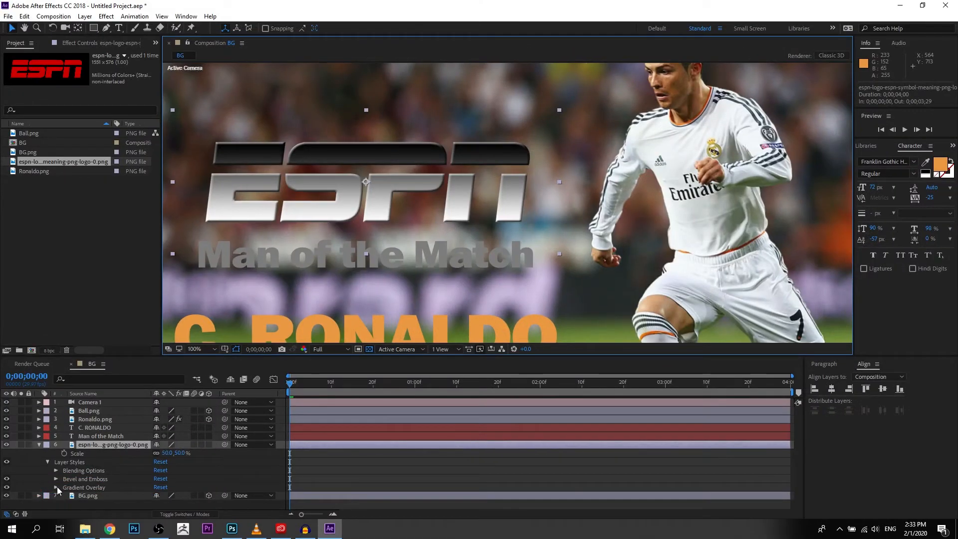
{"action": "left_click", "coordinate": [56, 488]}
{"action": "left_click", "coordinate": [192, 430]}
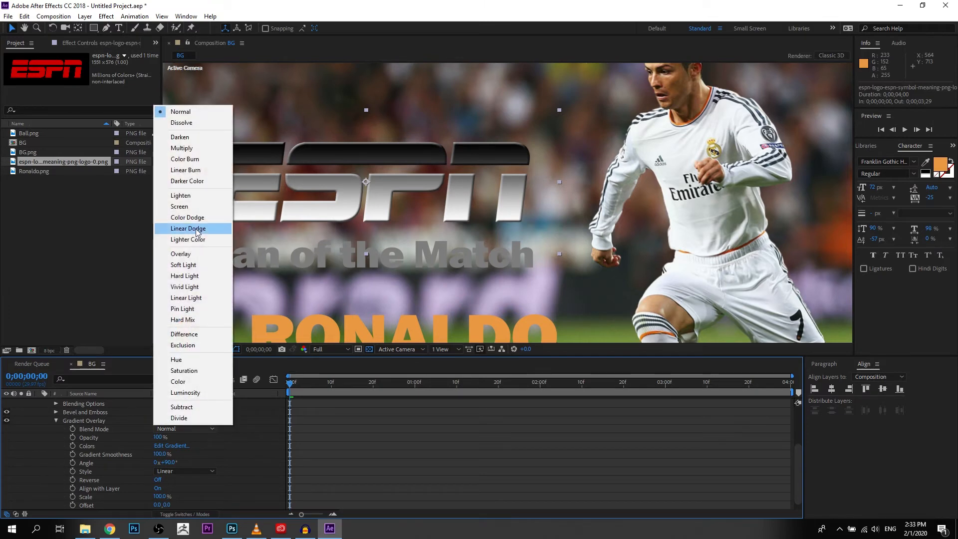
{"action": "left_click", "coordinate": [186, 254]}
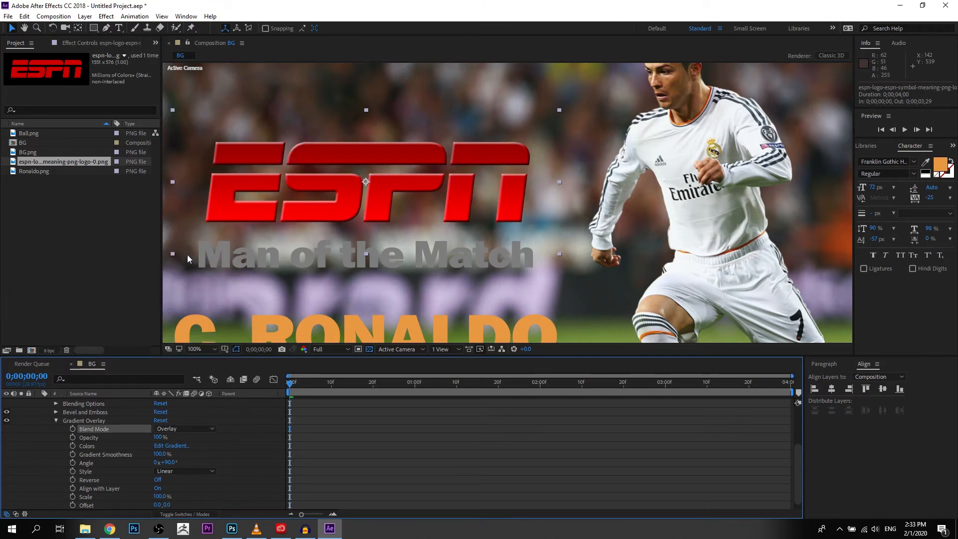
Edit the logo's overlay gradient by adding a white stop at about 50% and colouring the start stop grey 6D6D6D and the end stop dark grey 494949
{"action": "left_click", "coordinate": [171, 446]}
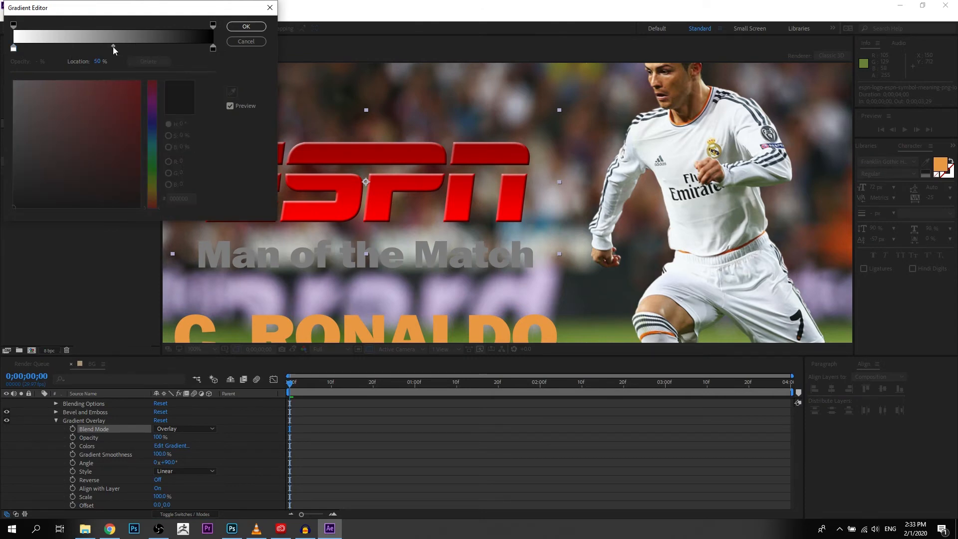
{"action": "left_click", "coordinate": [112, 51]}
{"action": "left_click_drag", "start_coordinate": [113, 49], "coordinate": [116, 51]}
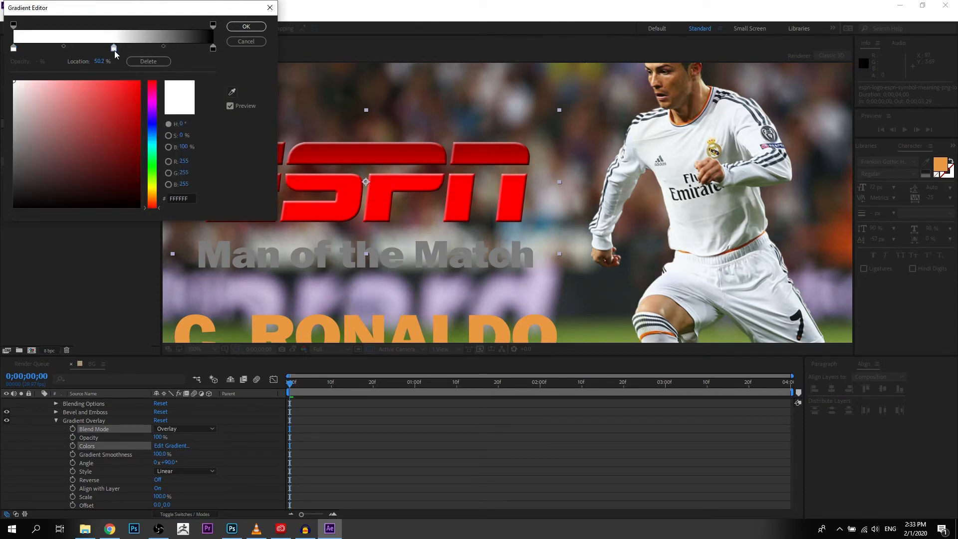
{"action": "left_click", "coordinate": [13, 49]}
{"action": "left_click_drag", "start_coordinate": [18, 108], "coordinate": [14, 156]}
{"action": "left_click", "coordinate": [213, 48]}
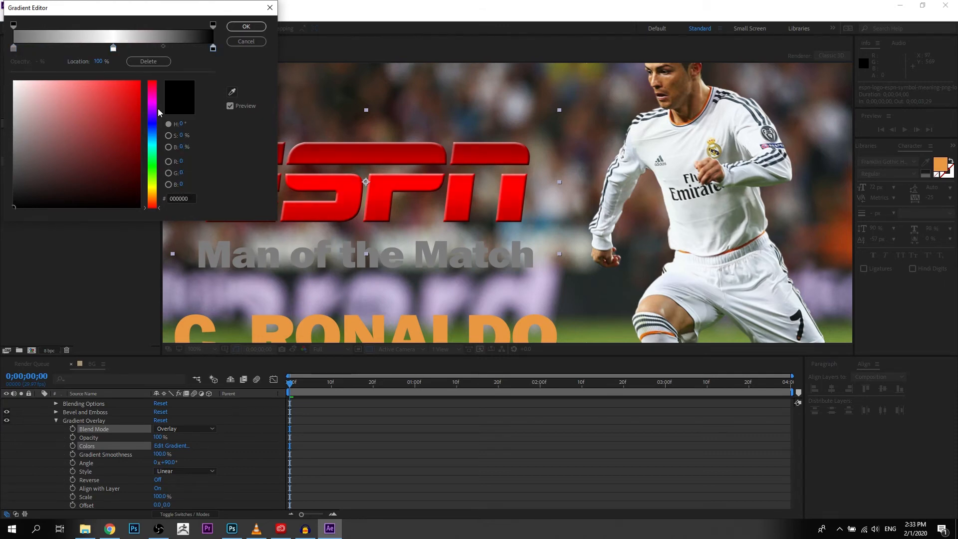
{"action": "left_click_drag", "start_coordinate": [24, 150], "coordinate": [7, 166]}
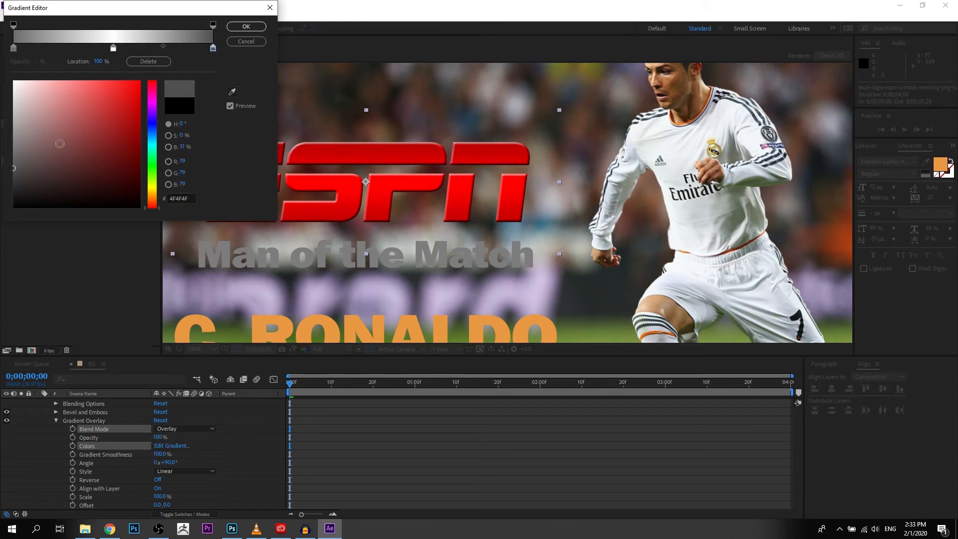
{"action": "left_click", "coordinate": [246, 27]}
{"action": "scroll", "coordinate": [361, 165], "scroll_direction": "down", "scroll_amount": 2}
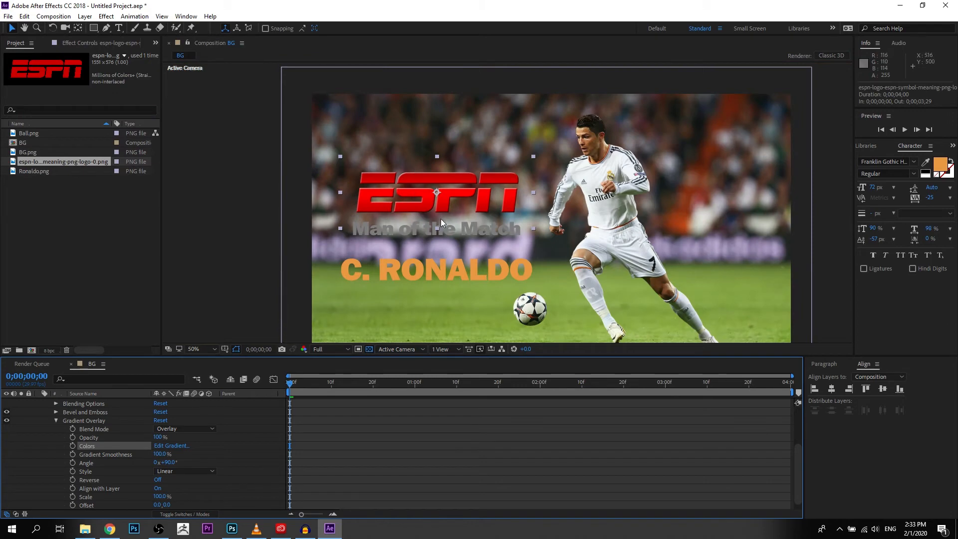
{"action": "scroll", "coordinate": [449, 217], "scroll_direction": "up", "scroll_amount": 1}
{"action": "scroll", "coordinate": [448, 215], "scroll_direction": "down", "scroll_amount": 1}
Collapse the ESPN logo layer's properties and duplicate the layer
{"action": "left_click", "coordinate": [57, 420]}
{"action": "left_click", "coordinate": [113, 463]}
{"action": "left_click", "coordinate": [115, 446]}
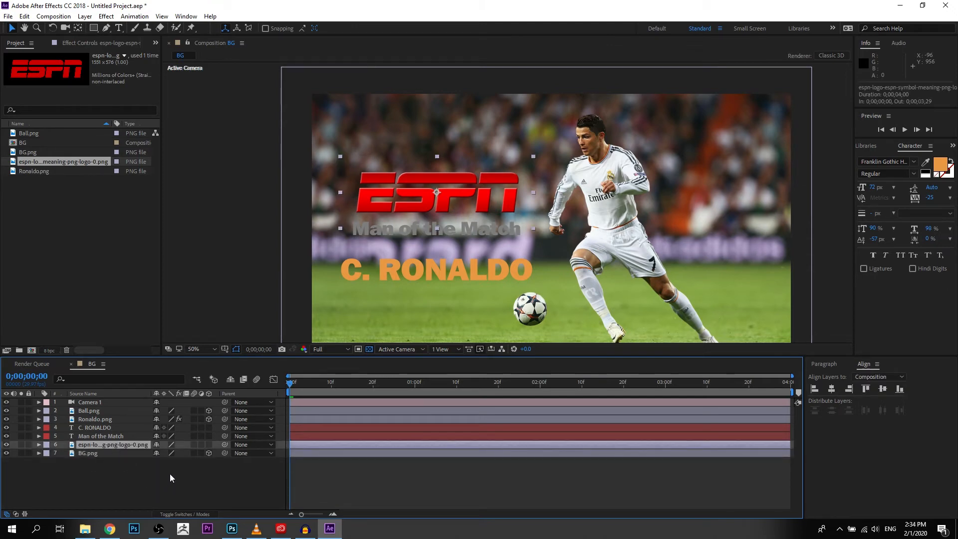
{"action": "key", "text": "ctrl+d"}
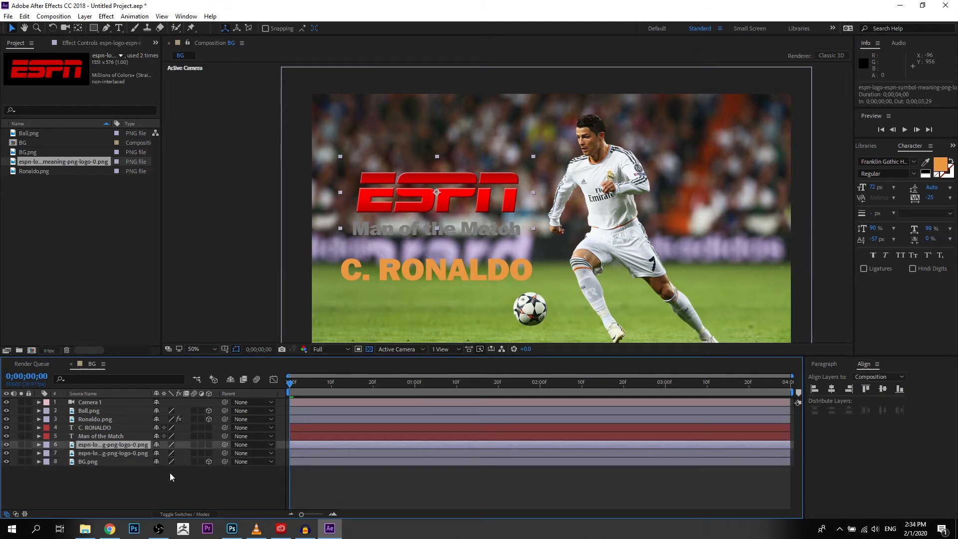
Expand the Gradient Overlay settings of the upper ESPN logo layer
{"action": "left_click", "coordinate": [39, 445]}
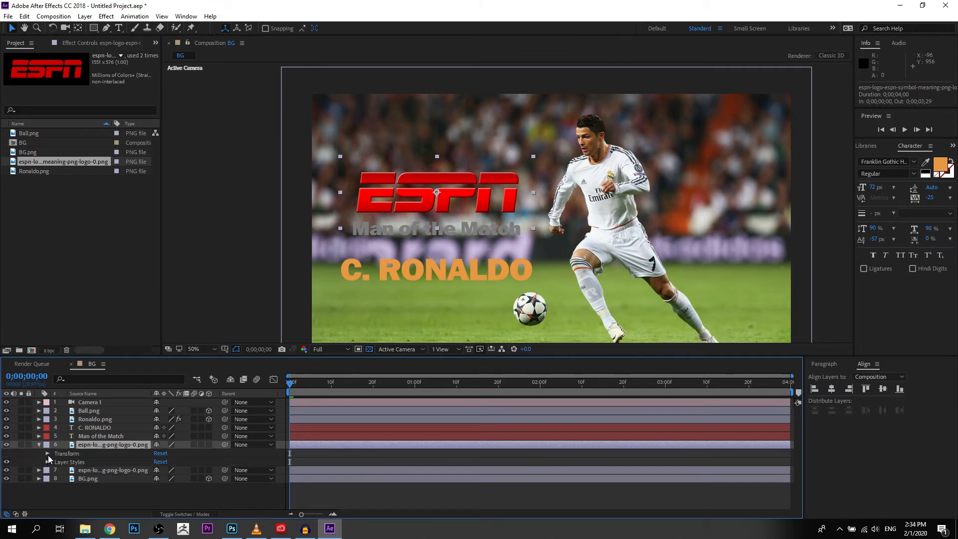
{"action": "left_click", "coordinate": [47, 462]}
{"action": "left_click", "coordinate": [47, 462]}
{"action": "left_click", "coordinate": [46, 462]}
{"action": "left_click", "coordinate": [56, 487]}
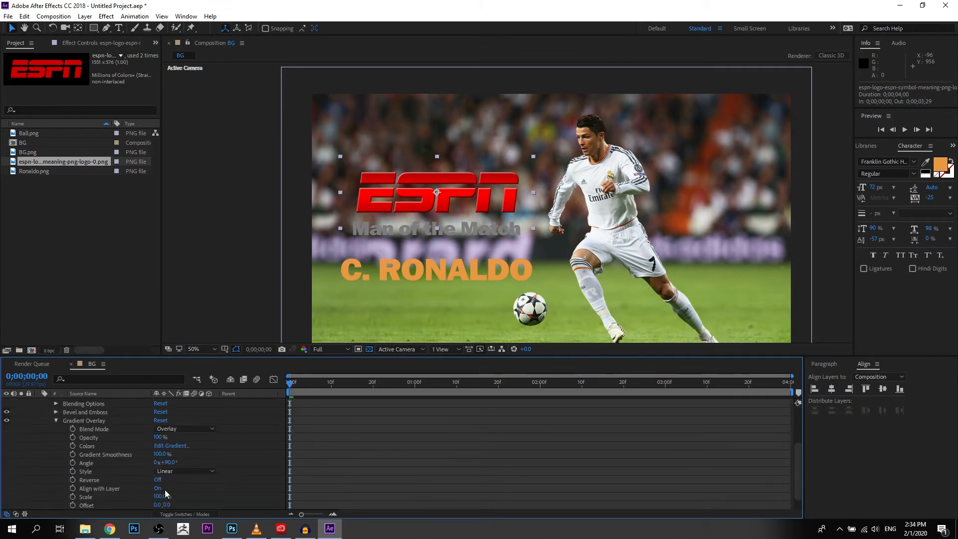
{"action": "left_click", "coordinate": [168, 447]}
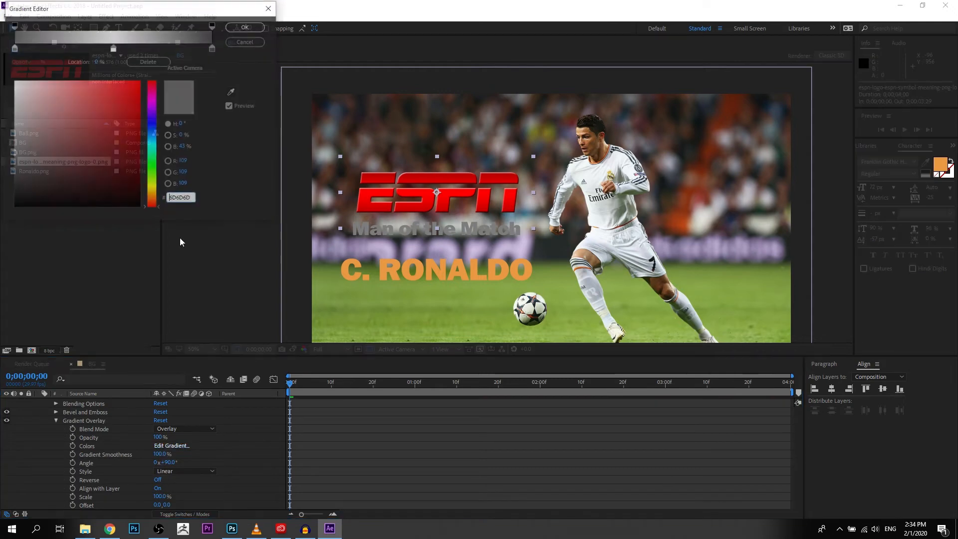
{"action": "left_click", "coordinate": [213, 48]}
{"action": "left_click", "coordinate": [246, 42]}
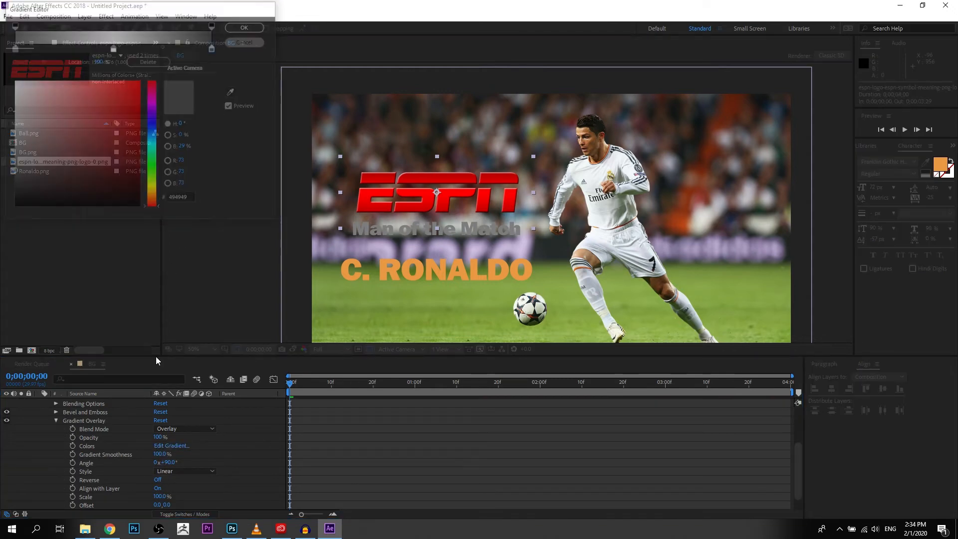
Set the upper logo's Gradient Overlay blend mode to Normal and recolour the gradient's end stop dark red
{"action": "left_click", "coordinate": [184, 430]}
{"action": "left_click", "coordinate": [209, 111]}
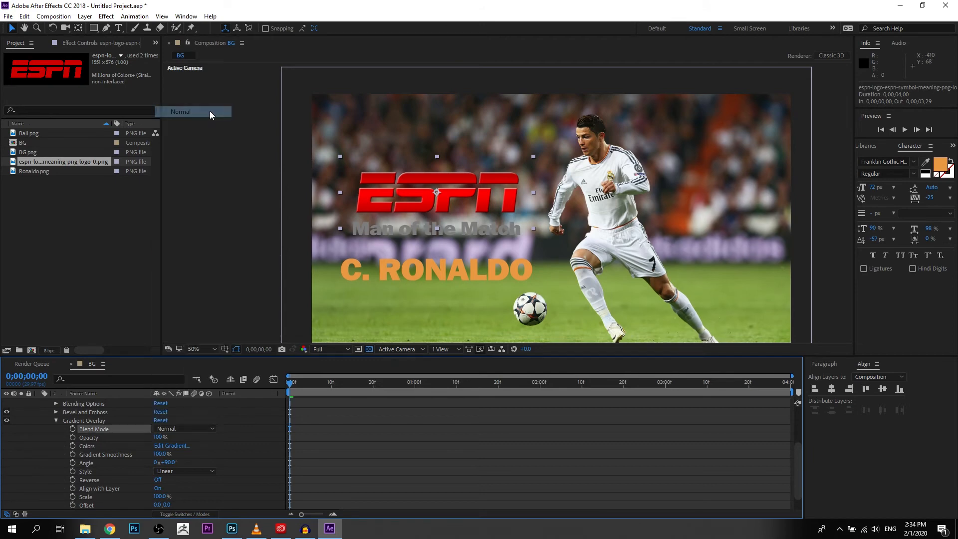
{"action": "left_click", "coordinate": [175, 446]}
{"action": "left_click", "coordinate": [213, 48]}
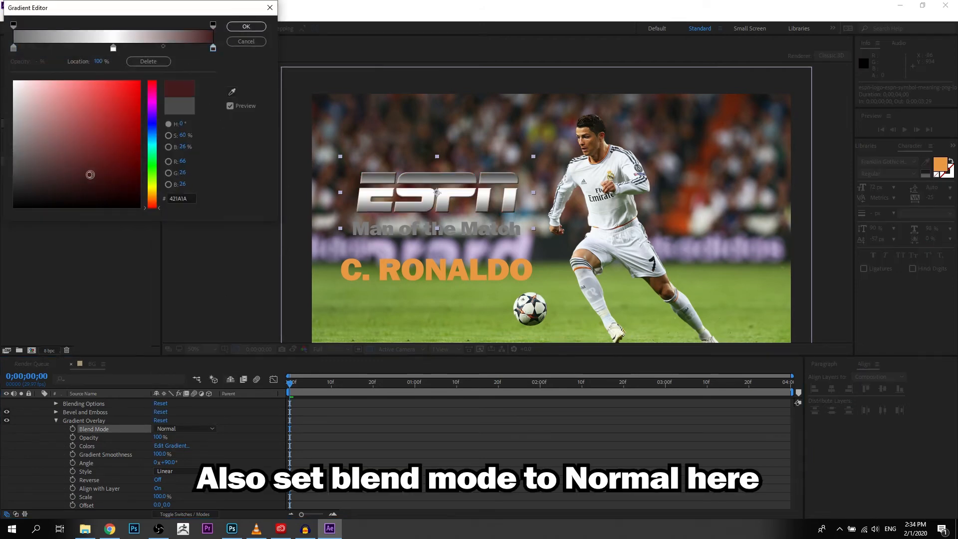
{"action": "left_click", "coordinate": [105, 180]}
Recolour the gradient's start stop to dark red 240909 and its middle stop to 4D1515, and apply the gradient
{"action": "left_click", "coordinate": [14, 48]}
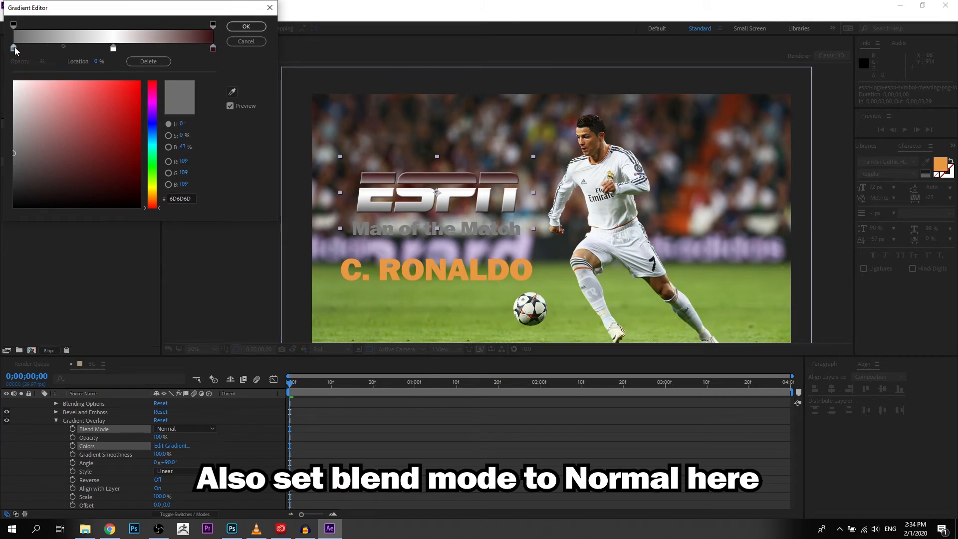
{"action": "left_click", "coordinate": [110, 185]}
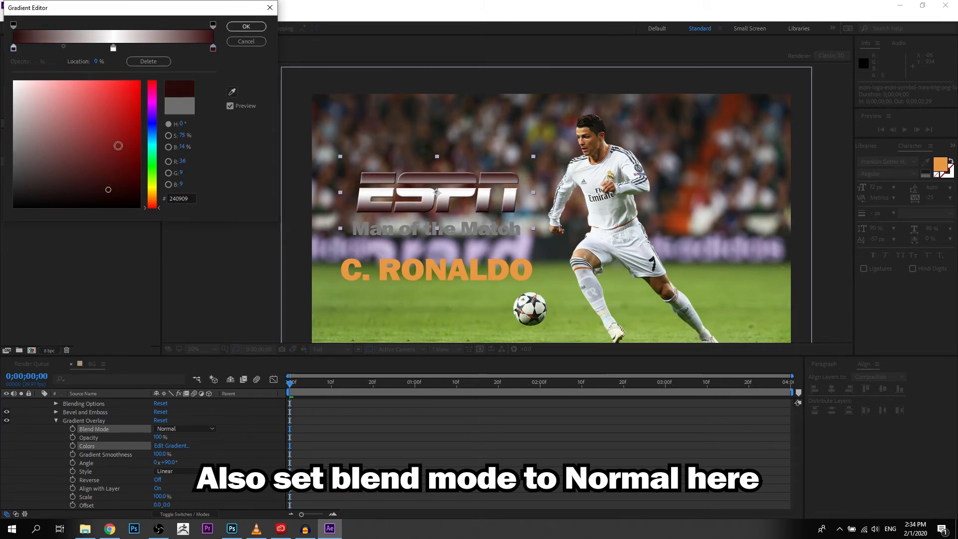
{"action": "left_click", "coordinate": [113, 48]}
{"action": "left_click", "coordinate": [106, 169]}
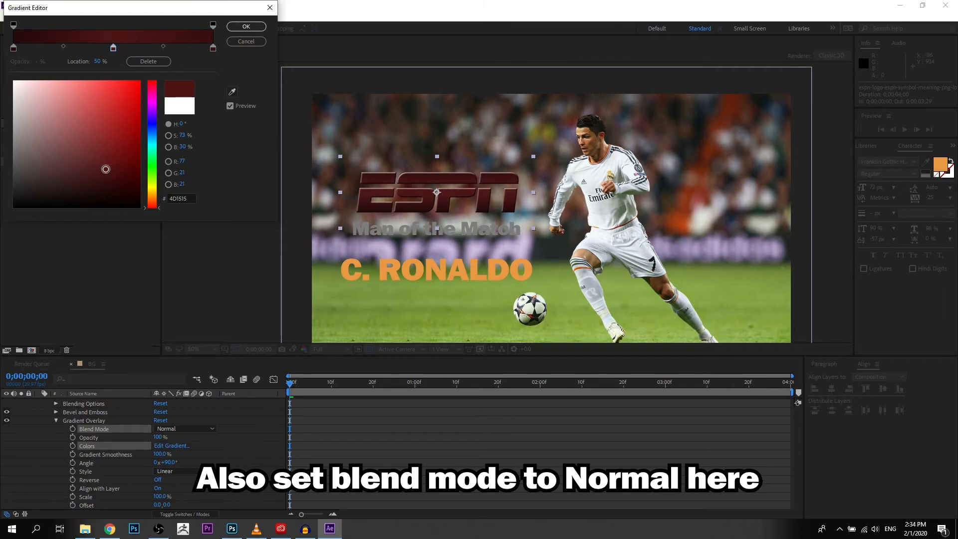
{"action": "left_click", "coordinate": [246, 26]}
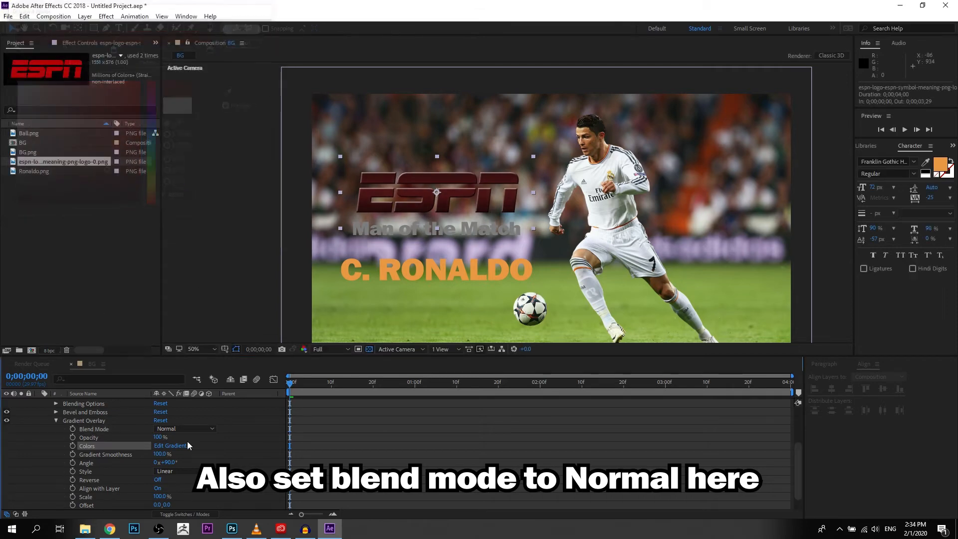
Remove the Bevel and Emboss style from the dark red ESPN logo and move its layer directly below the bright red one
{"action": "left_click", "coordinate": [81, 412]}
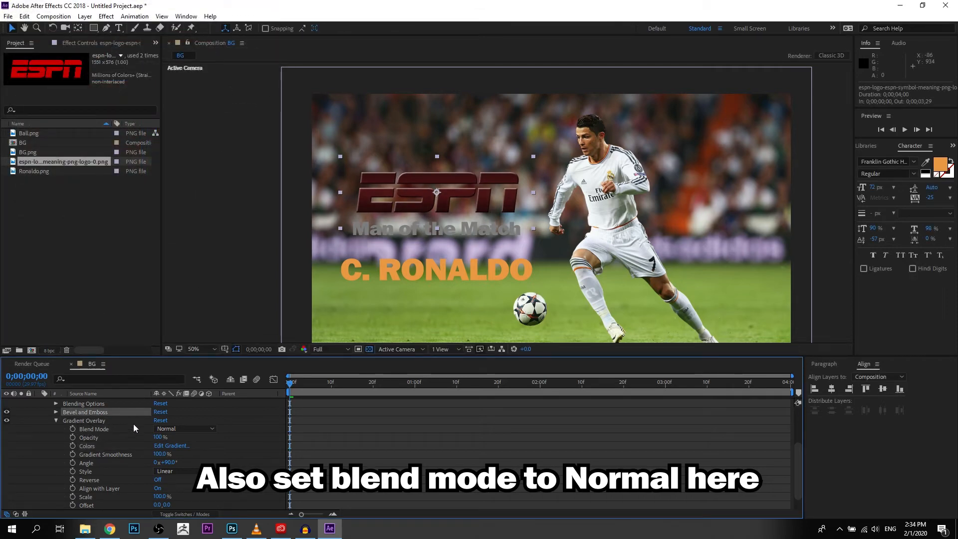
{"action": "key", "text": "Delete"}
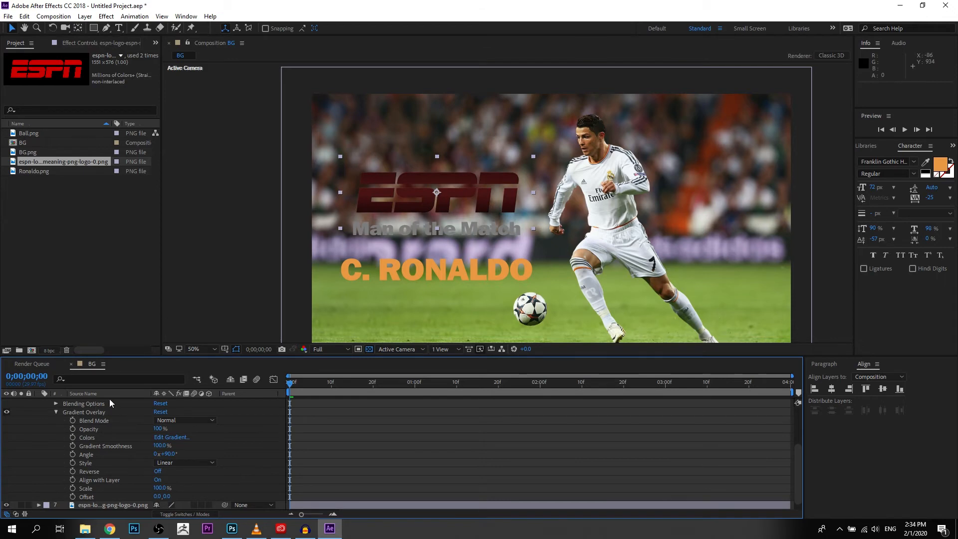
{"action": "scroll", "coordinate": [98, 408], "scroll_direction": "up", "scroll_amount": 1}
{"action": "left_click", "coordinate": [56, 438]}
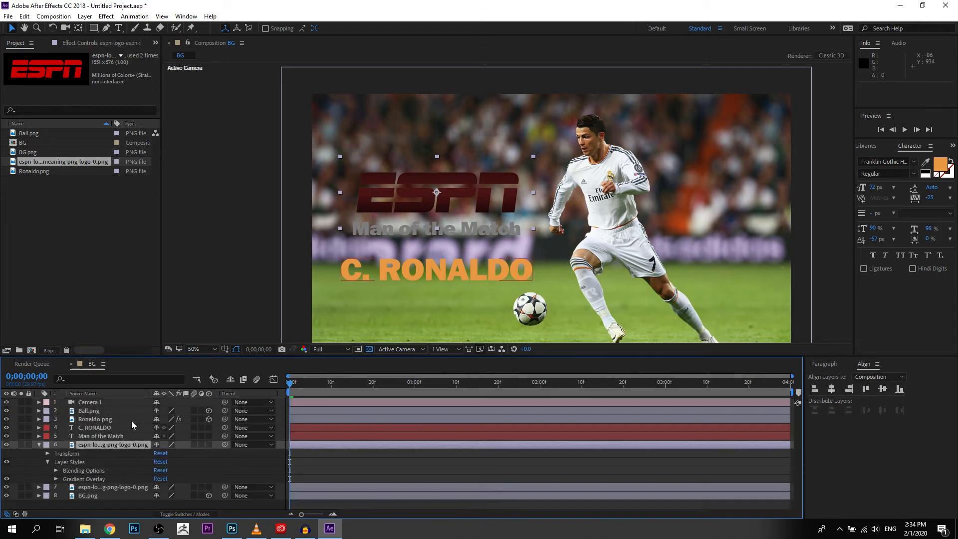
{"action": "left_click", "coordinate": [40, 444]}
{"action": "left_click_drag", "start_coordinate": [122, 444], "coordinate": [120, 458]}
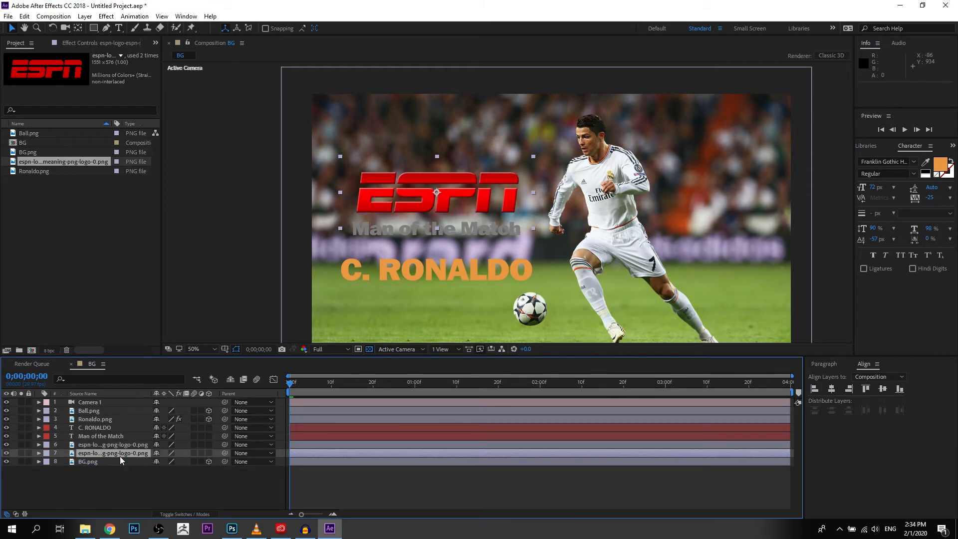
Reduce the dark red ESPN logo layer's scale to 47% and settle it at 48%
{"action": "key", "text": "s"}
{"action": "scroll", "coordinate": [456, 163], "scroll_direction": "up", "scroll_amount": 3}
{"action": "left_click_drag", "start_coordinate": [445, 179], "coordinate": [692, 212]}
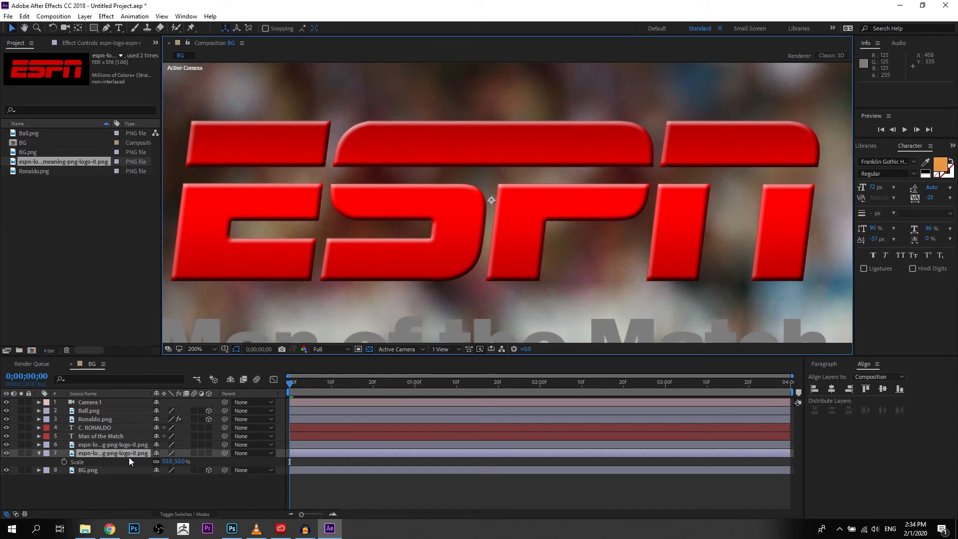
{"action": "left_click_drag", "start_coordinate": [167, 461], "coordinate": [167, 462]}
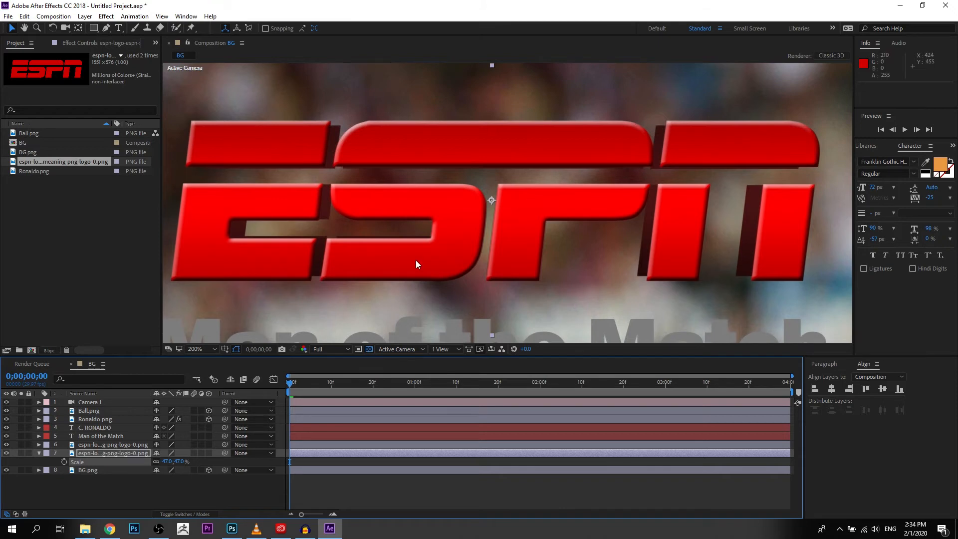
{"action": "scroll", "coordinate": [409, 261], "scroll_direction": "down", "scroll_amount": 4}
{"action": "scroll", "coordinate": [439, 235], "scroll_direction": "up", "scroll_amount": 2}
{"action": "scroll", "coordinate": [443, 223], "scroll_direction": "down", "scroll_amount": 2}
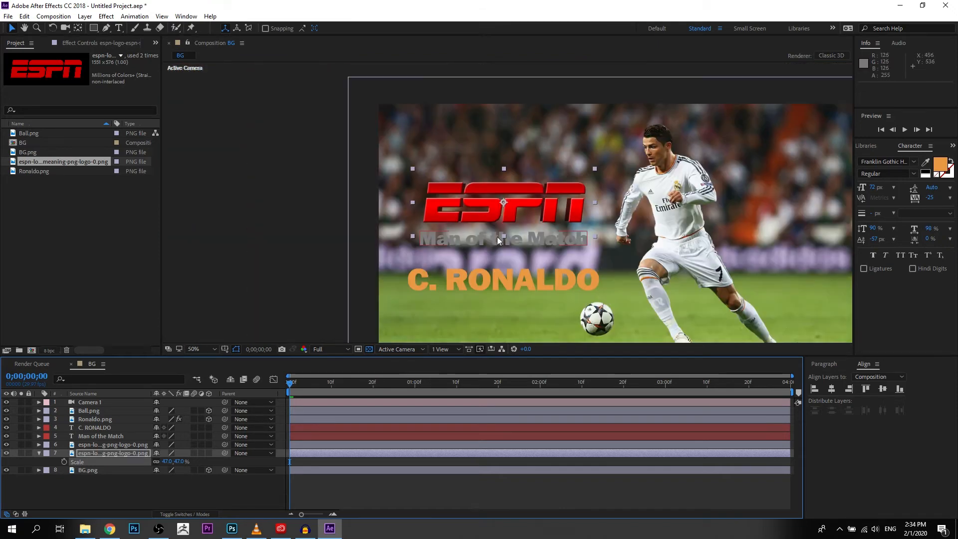
{"action": "left_click", "coordinate": [166, 462]}
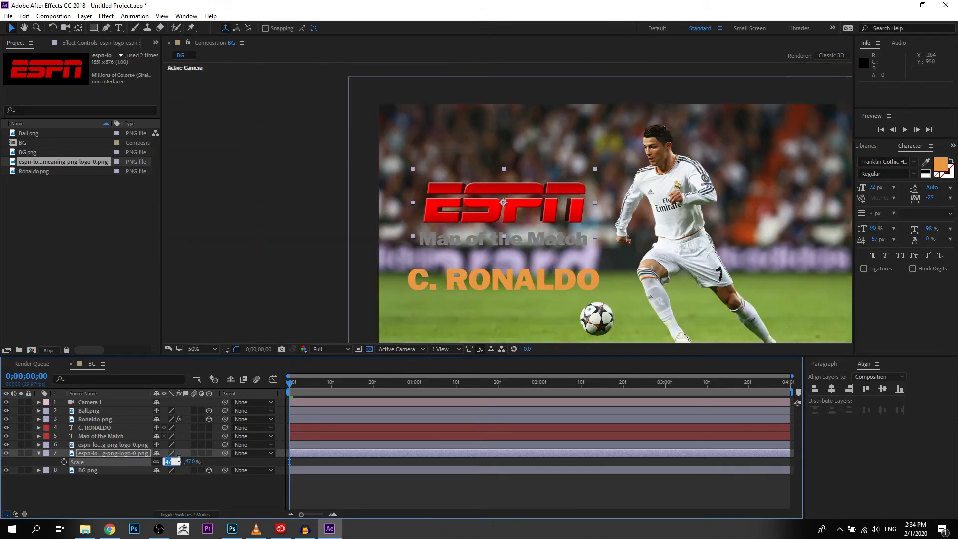
{"action": "type", "text": "48"}
{"action": "key", "text": "Return"}
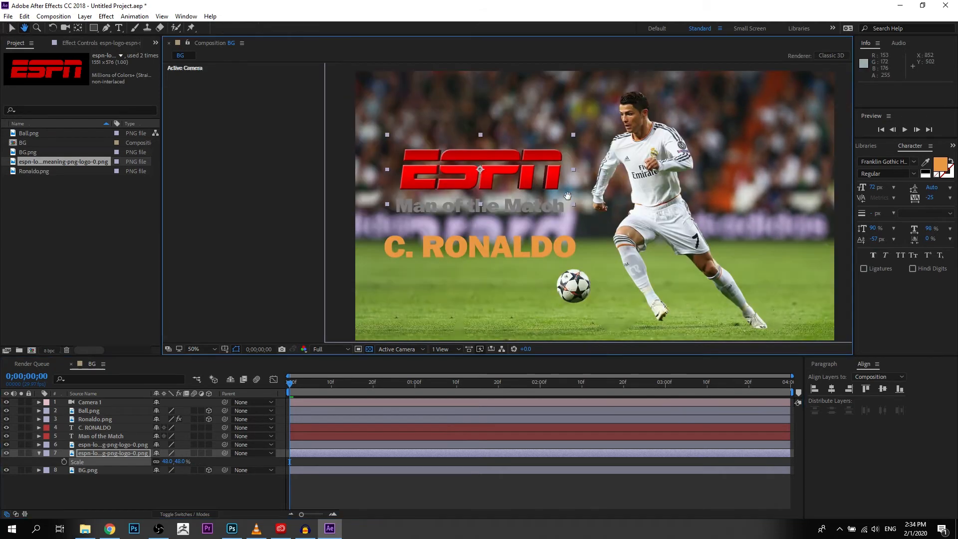
Add a Gradient Overlay layer style to the Man of the Match text layer
{"action": "left_click", "coordinate": [275, 205]}
{"action": "scroll", "coordinate": [551, 199], "scroll_direction": "down", "scroll_amount": 1}
{"action": "scroll", "coordinate": [555, 202], "scroll_direction": "up", "scroll_amount": 1}
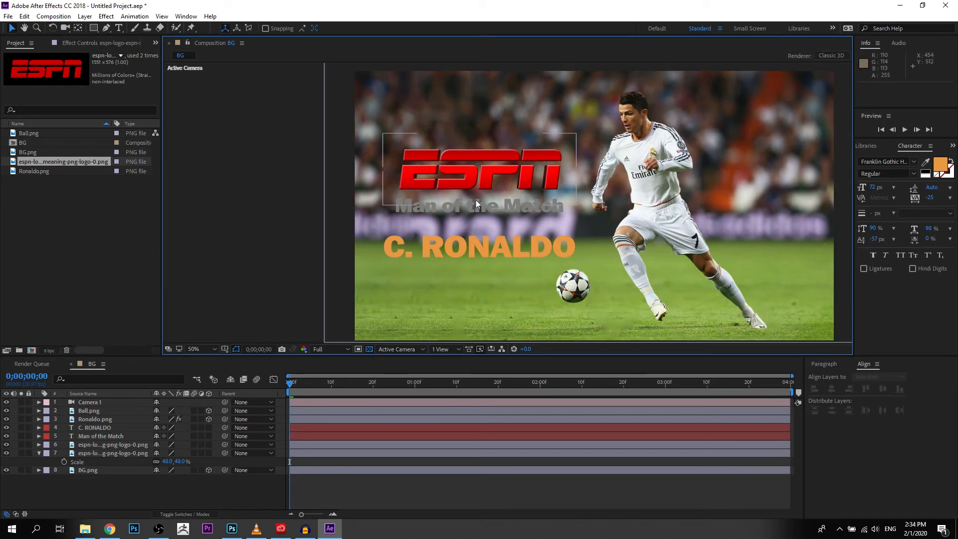
{"action": "left_click", "coordinate": [109, 437]}
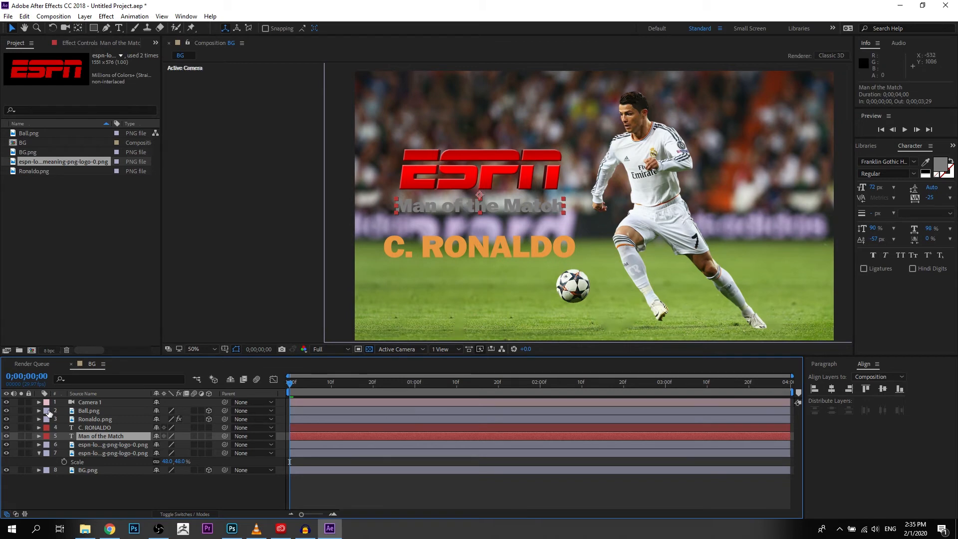
{"action": "left_click", "coordinate": [37, 435]}
{"action": "left_click", "coordinate": [38, 435]}
{"action": "right_click", "coordinate": [100, 438]}
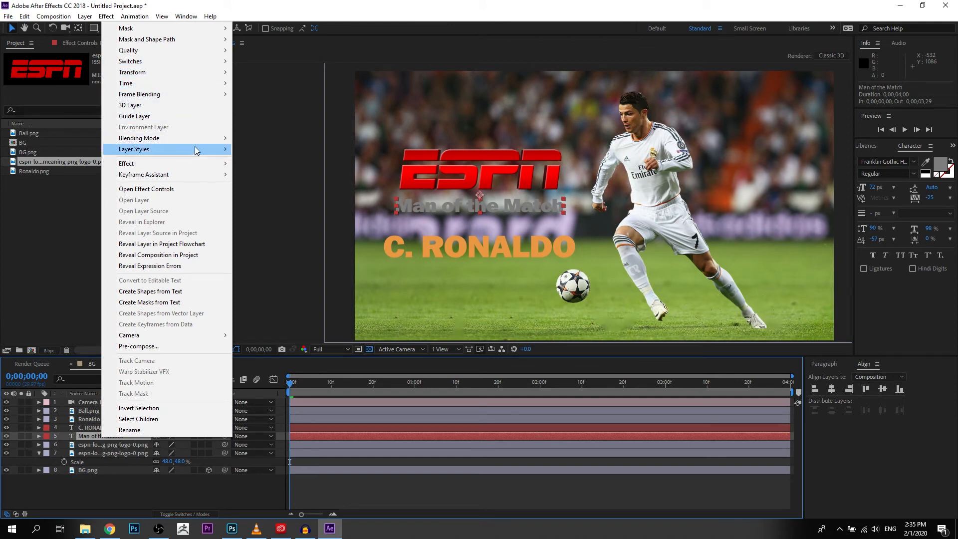
{"action": "mouse_move", "coordinate": [209, 149]}
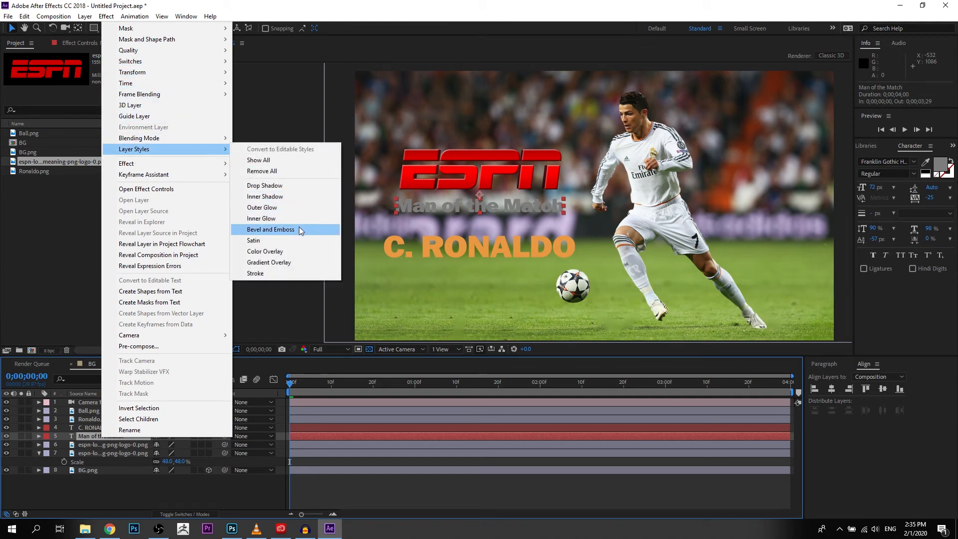
{"action": "left_click", "coordinate": [288, 262]}
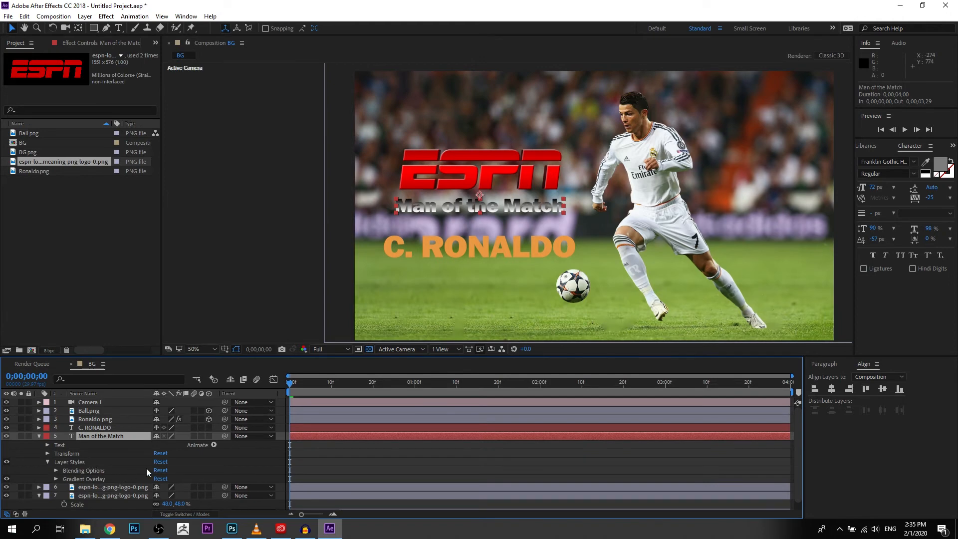
Set the Man of the Match text's Gradient Overlay blend mode to Overlay
{"action": "left_click", "coordinate": [56, 479]}
{"action": "scroll", "coordinate": [165, 464], "scroll_direction": "down", "scroll_amount": 3}
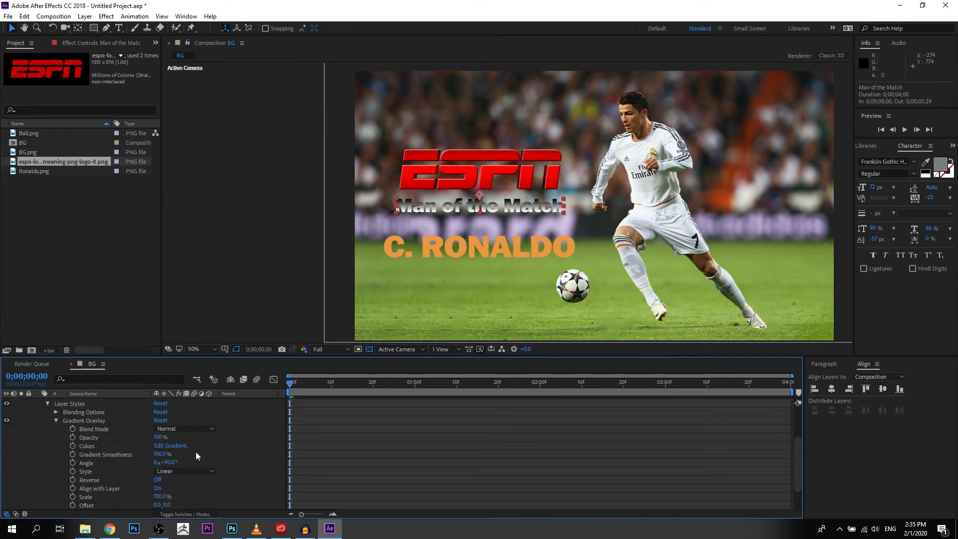
{"action": "left_click", "coordinate": [179, 430]}
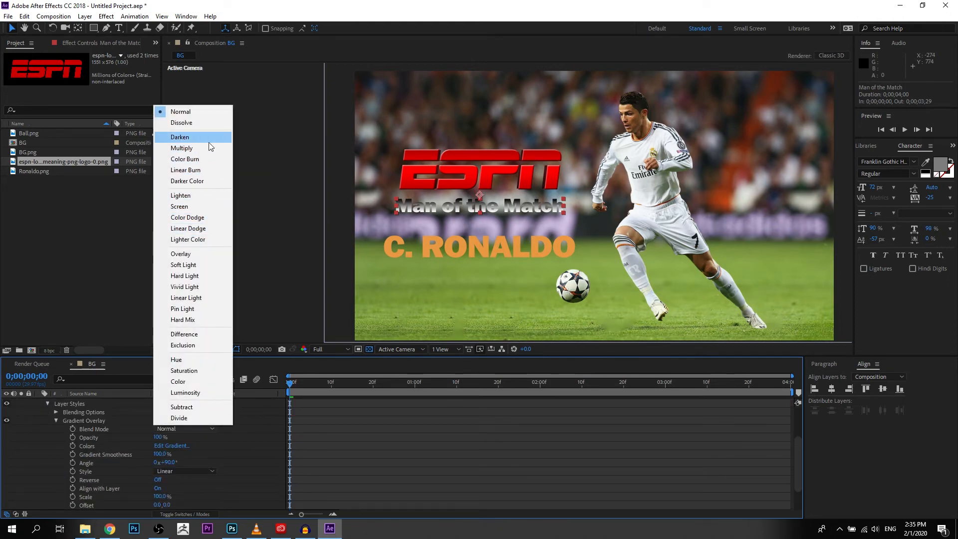
{"action": "left_click", "coordinate": [193, 254]}
Add a white middle stop at about 50% to the text's gradient and recolour both end stops mid grey 737373
{"action": "left_click", "coordinate": [184, 446]}
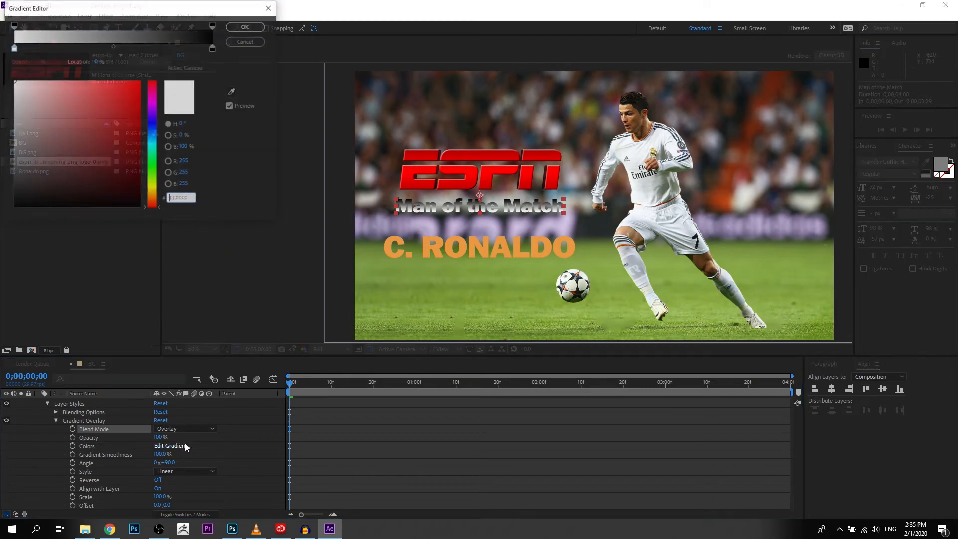
{"action": "left_click", "coordinate": [115, 49]}
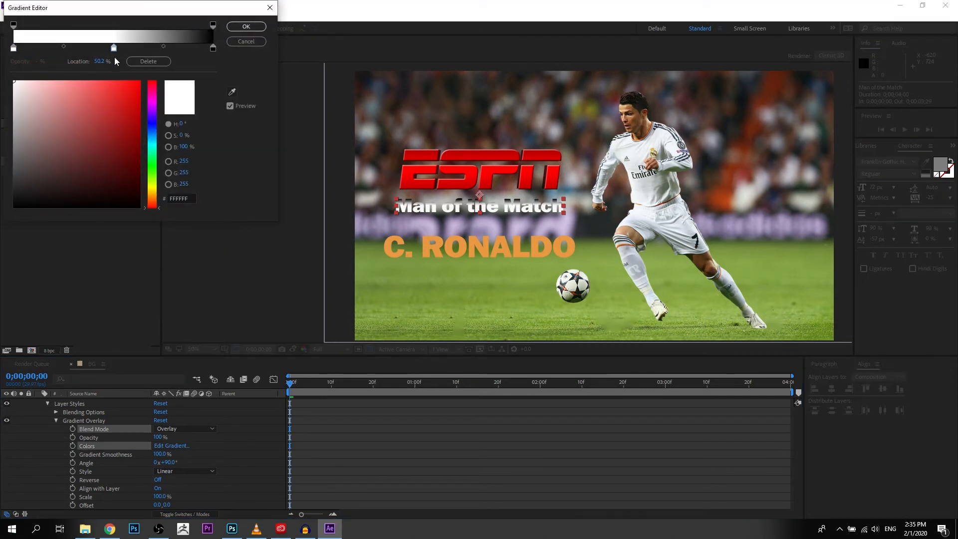
{"action": "left_click", "coordinate": [14, 48]}
{"action": "left_click_drag", "start_coordinate": [13, 126], "coordinate": [13, 151]}
{"action": "left_click", "coordinate": [213, 48]}
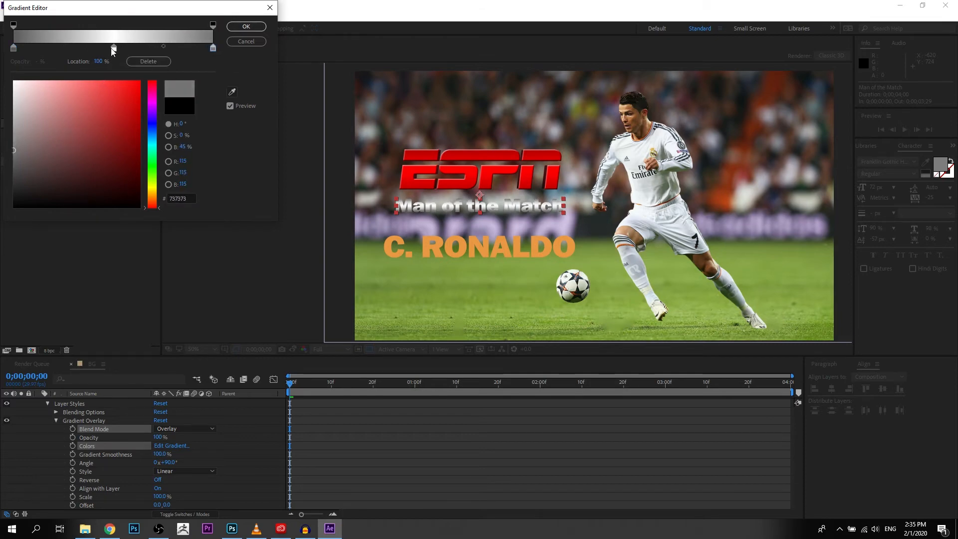
Narrow the white highlight by moving the colour midpoints on both sides closer to the middle stop, the first one at 75.9%
{"action": "left_click", "coordinate": [114, 49]}
{"action": "left_click_drag", "start_coordinate": [164, 46], "coordinate": [138, 49]}
{"action": "left_click", "coordinate": [114, 48]}
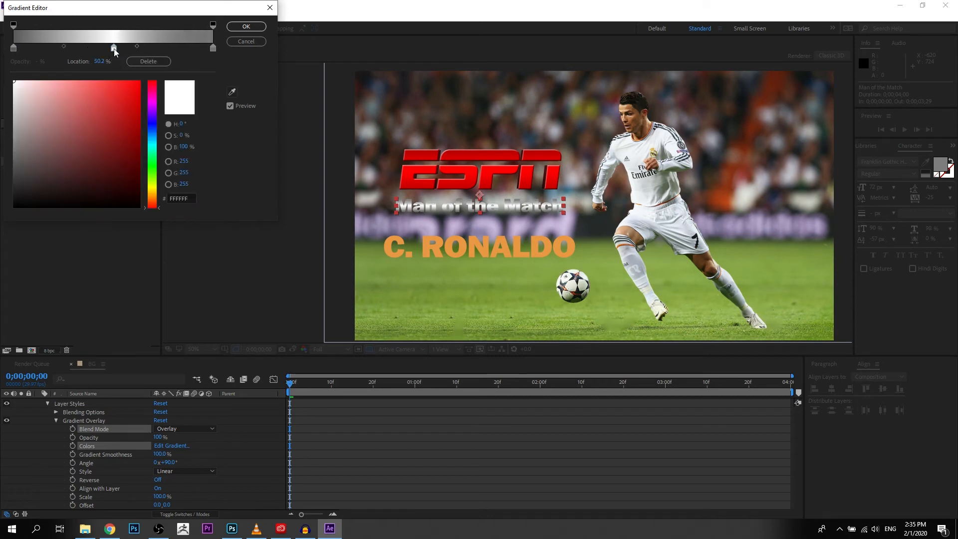
{"action": "left_click", "coordinate": [66, 46]}
{"action": "left_click_drag", "start_coordinate": [67, 46], "coordinate": [89, 47]}
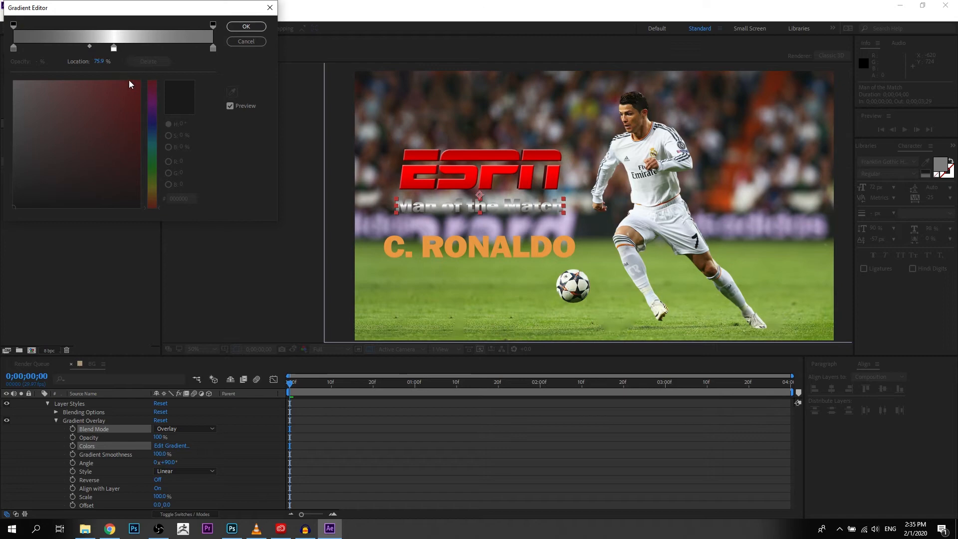
Lighten the gradient's start stop to 7C7C7C and its end stop to 818181, and apply the gradient
{"action": "left_click", "coordinate": [13, 48]}
{"action": "left_click_drag", "start_coordinate": [17, 142], "coordinate": [14, 146]}
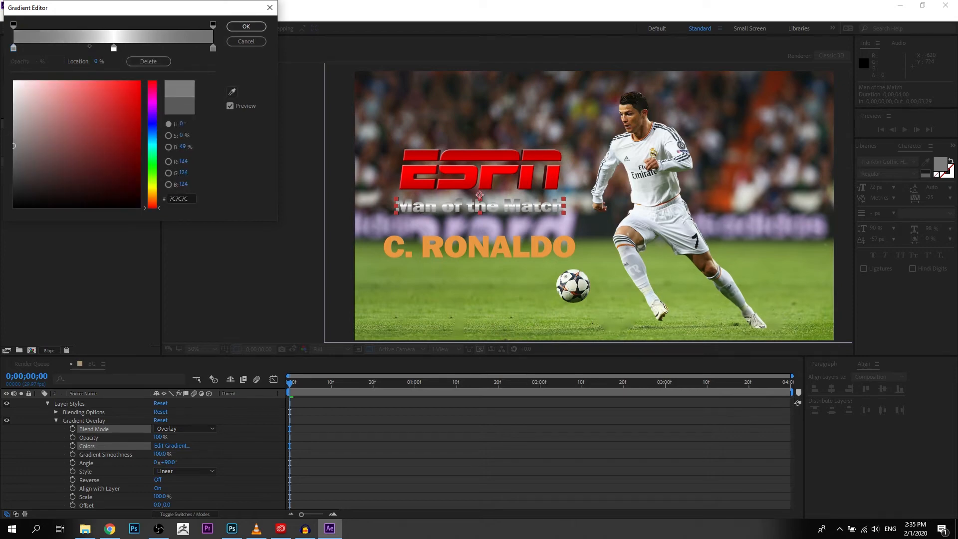
{"action": "left_click", "coordinate": [213, 50]}
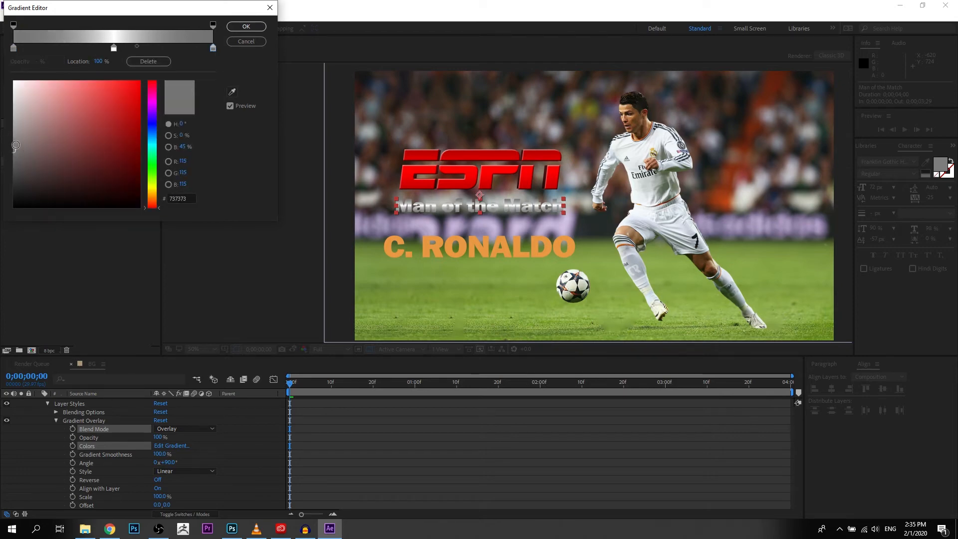
{"action": "left_click_drag", "start_coordinate": [15, 145], "coordinate": [13, 143]}
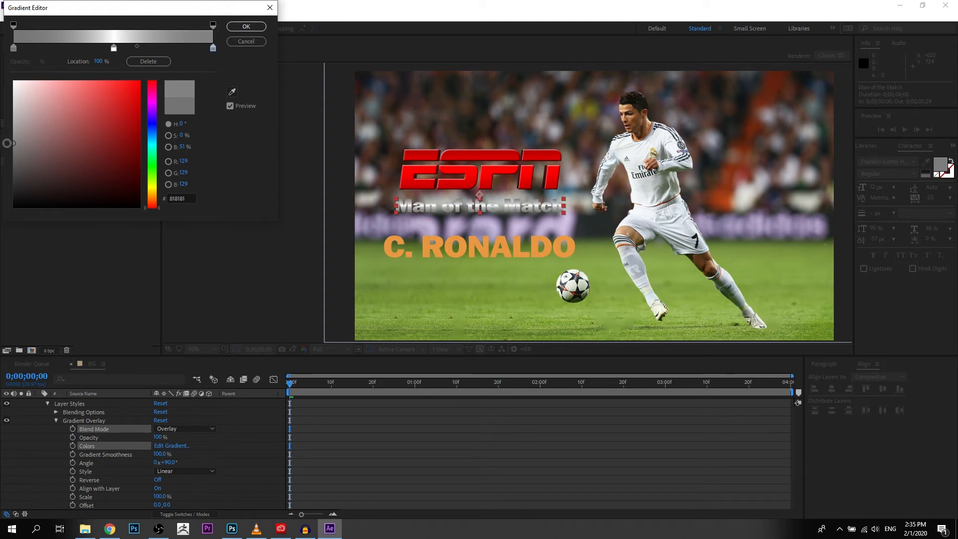
{"action": "left_click", "coordinate": [247, 27]}
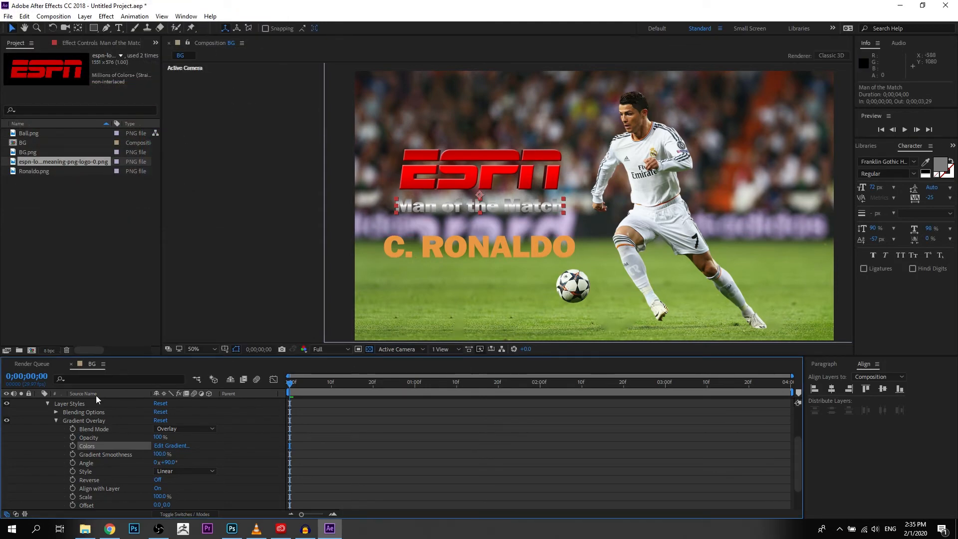
{"action": "left_click", "coordinate": [56, 420]}
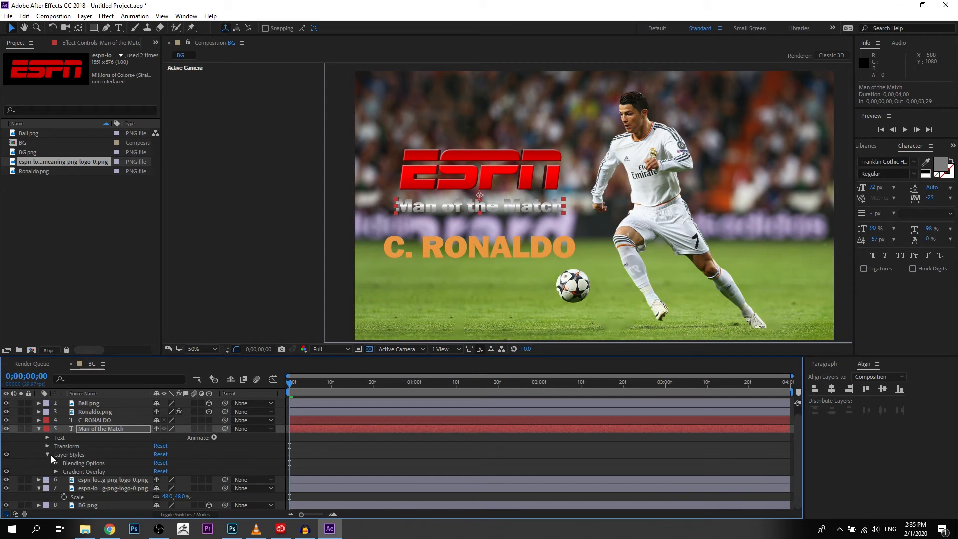
{"action": "left_click", "coordinate": [40, 429]}
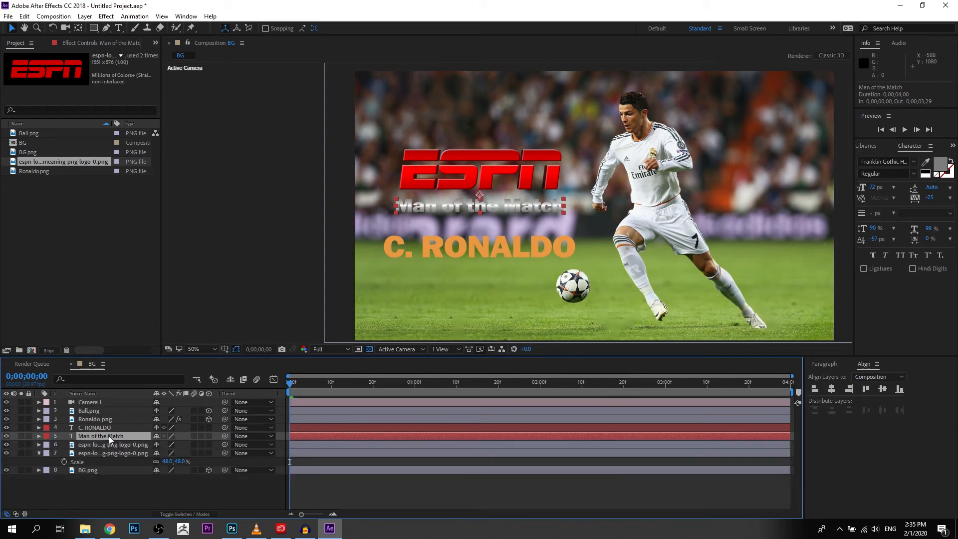
Duplicate the Man of the Match text layer and select the lower copy
{"action": "key", "text": "ctrl+d"}
{"action": "left_click", "coordinate": [115, 444]}
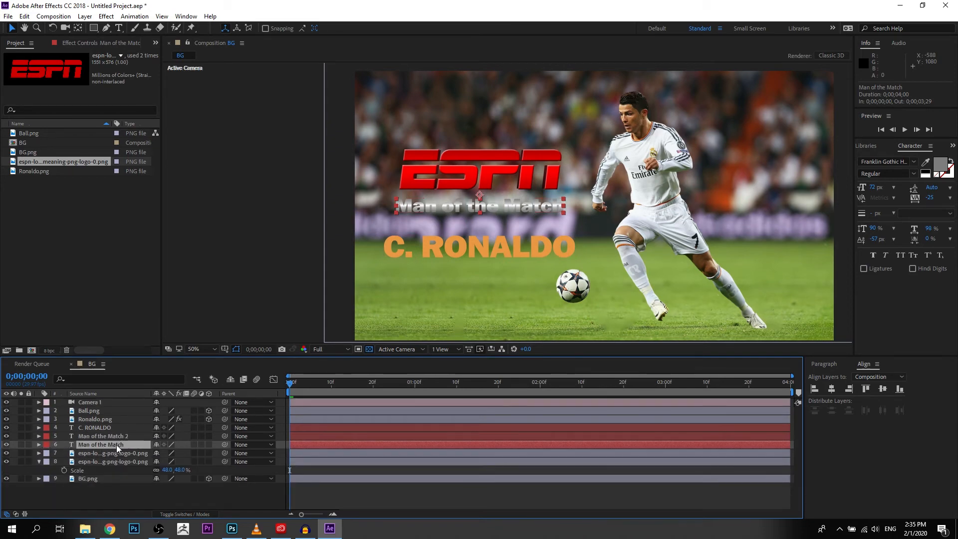
{"action": "left_click", "coordinate": [115, 437]}
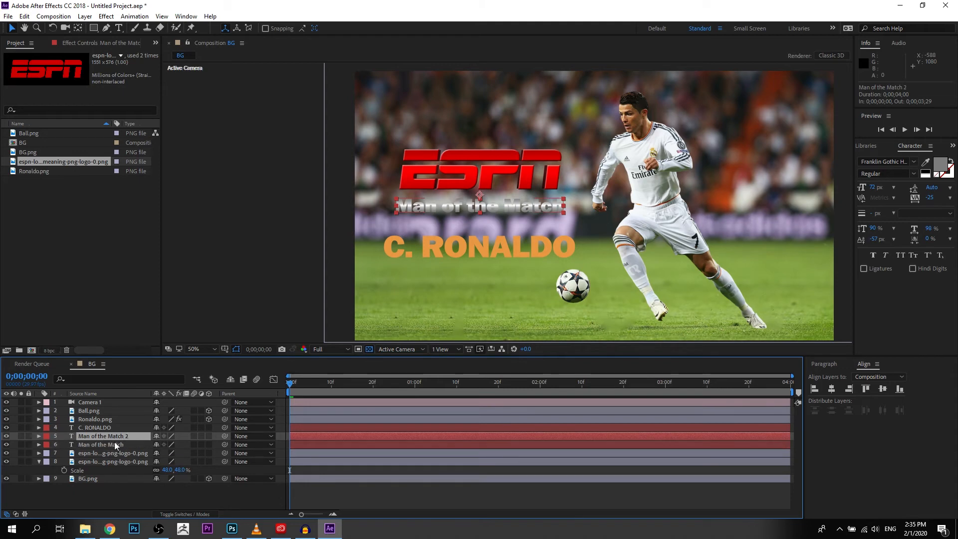
{"action": "left_click", "coordinate": [113, 445]}
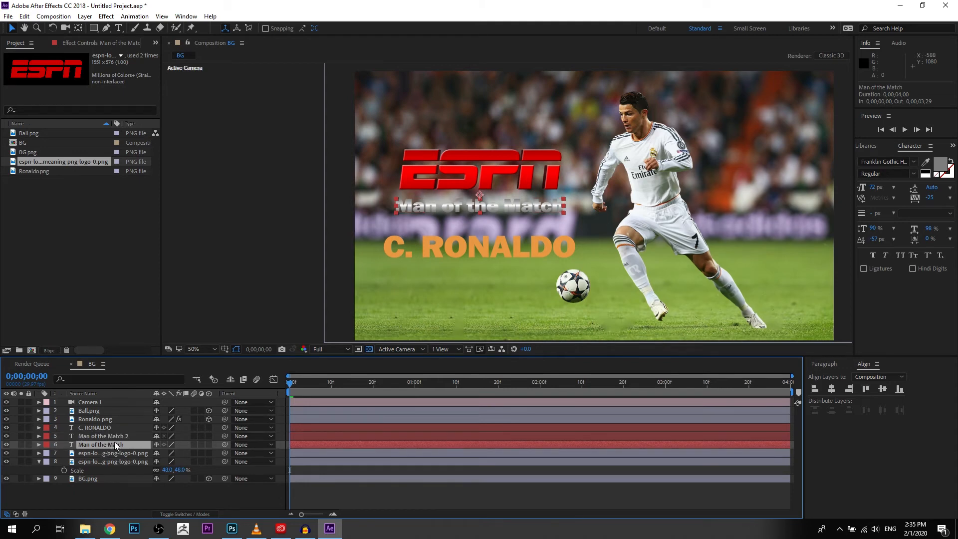
Set the lower Man of the Match layer's Gradient Overlay blend mode to Normal
{"action": "key", "text": "s"}
{"action": "left_click", "coordinate": [40, 444]}
{"action": "left_click", "coordinate": [39, 445]}
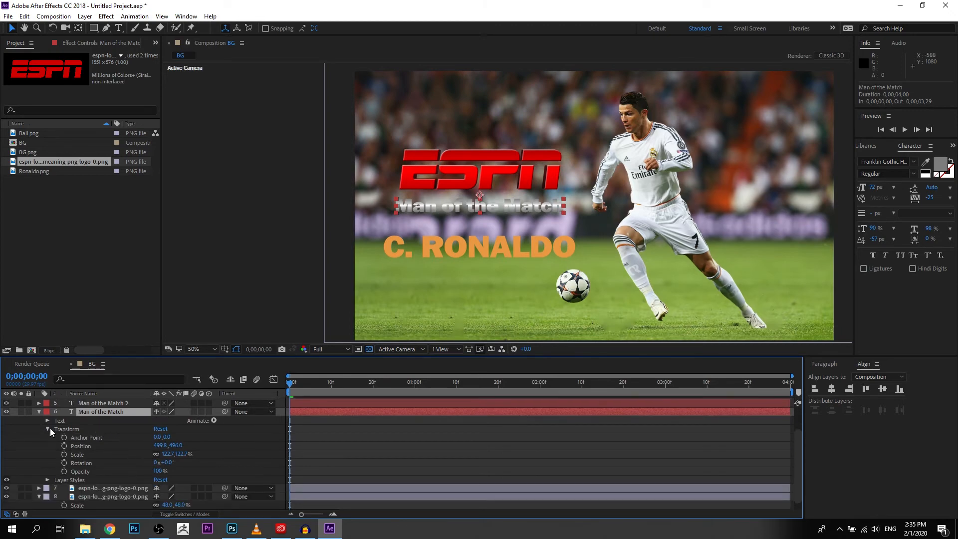
{"action": "left_click", "coordinate": [47, 480]}
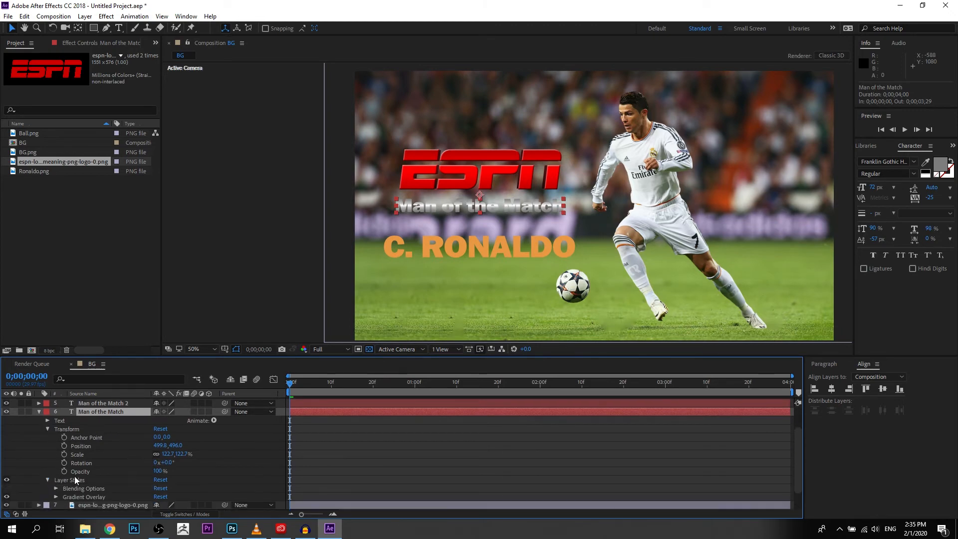
{"action": "left_click", "coordinate": [56, 497]}
{"action": "left_click", "coordinate": [174, 429]}
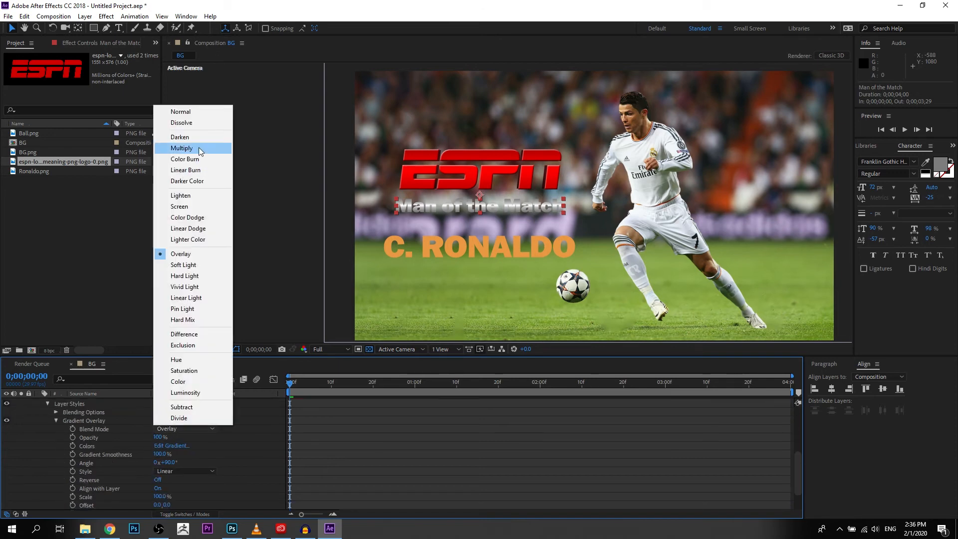
{"action": "left_click", "coordinate": [203, 111]}
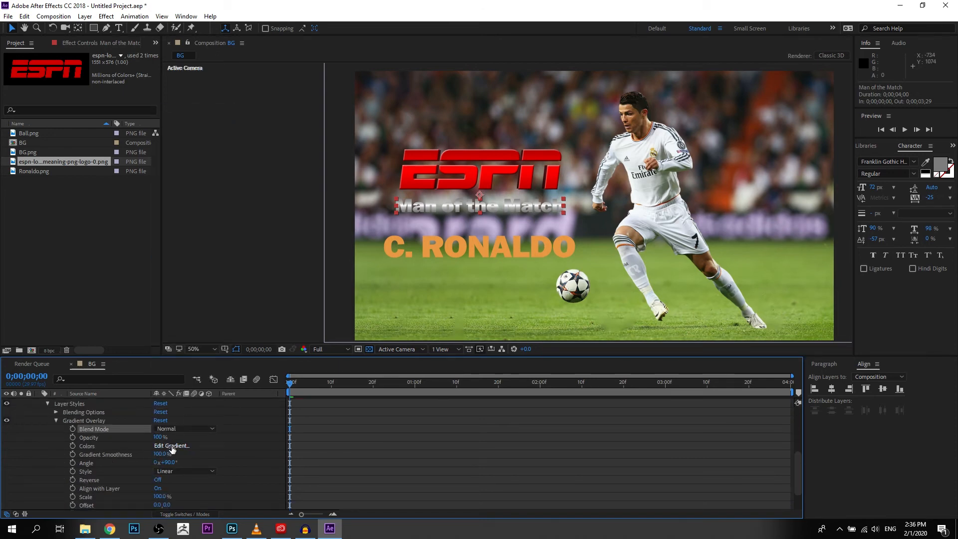
Recolour the lower text's gradient with a start stop of 222222, a dark grey end stop and a darker grey middle stop, and apply it
{"action": "left_click", "coordinate": [176, 446]}
{"action": "left_click", "coordinate": [14, 48]}
{"action": "left_click_drag", "start_coordinate": [10, 148], "coordinate": [14, 190]}
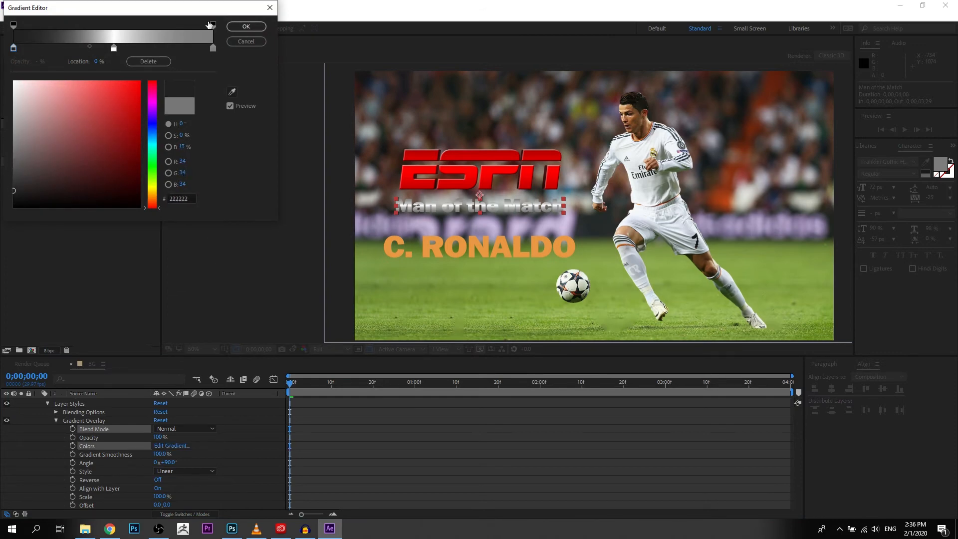
{"action": "left_click", "coordinate": [213, 49]}
{"action": "left_click_drag", "start_coordinate": [15, 156], "coordinate": [13, 192]}
{"action": "left_click", "coordinate": [115, 47]}
{"action": "left_click_drag", "start_coordinate": [30, 147], "coordinate": [8, 169]}
{"action": "left_click", "coordinate": [246, 26]}
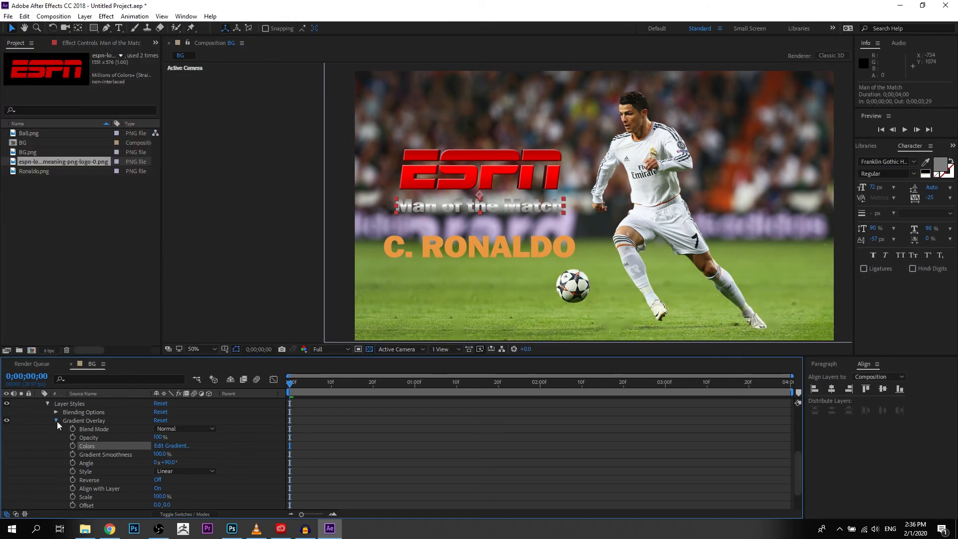
{"action": "left_click", "coordinate": [56, 420]}
Reduce the lower Man of the Match layer's scale to 120.7% and settle it at 119.7%
{"action": "scroll", "coordinate": [116, 447], "scroll_direction": "up", "scroll_amount": 3}
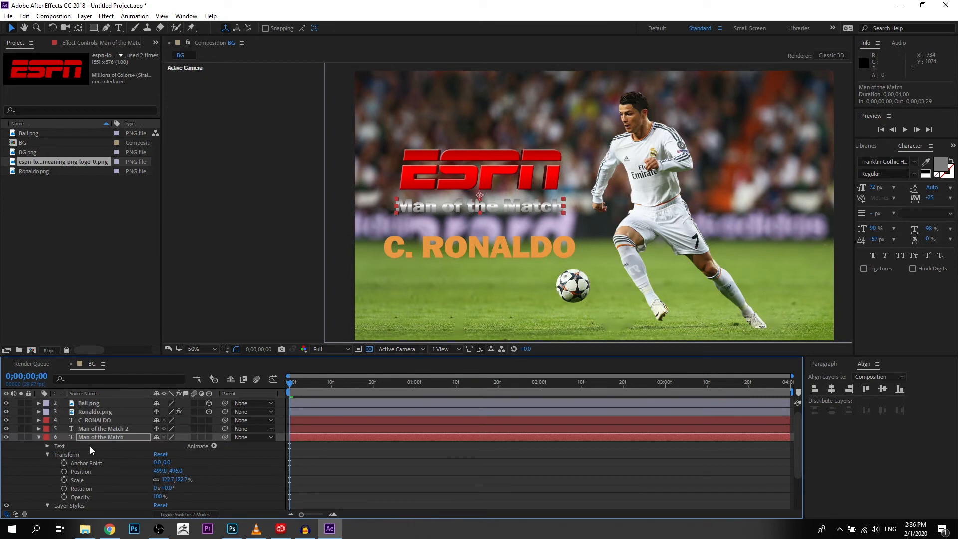
{"action": "key", "text": "s"}
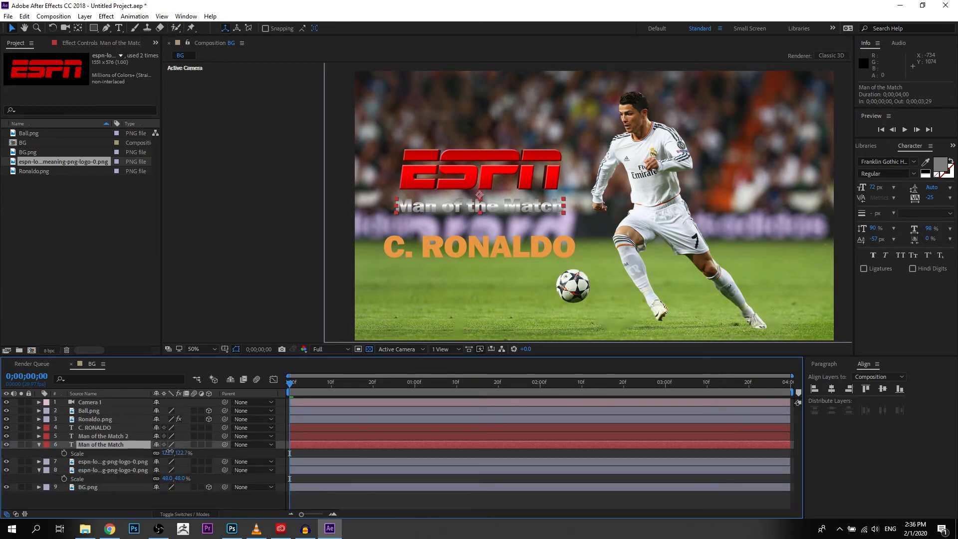
{"action": "left_click_drag", "start_coordinate": [167, 452], "coordinate": [168, 452]}
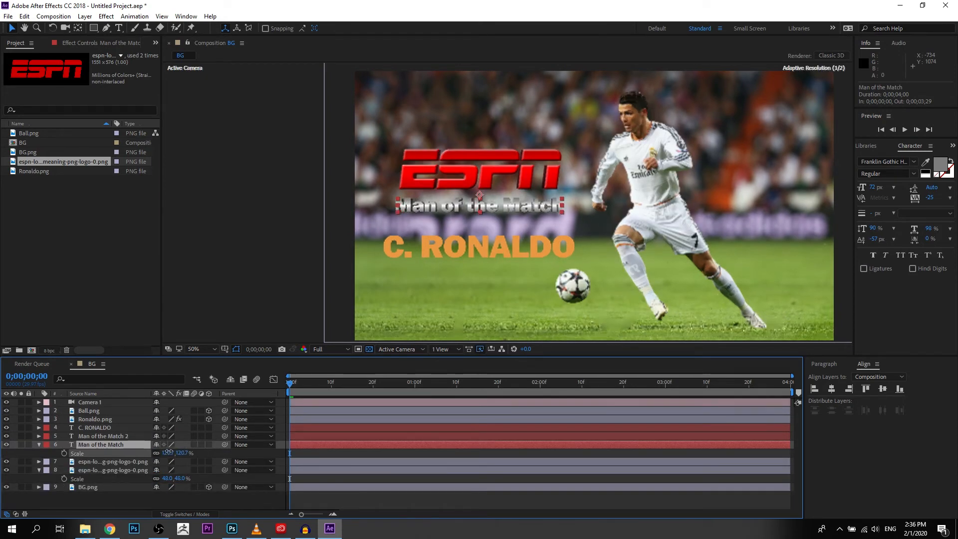
{"action": "scroll", "coordinate": [431, 228], "scroll_direction": "up", "scroll_amount": 4}
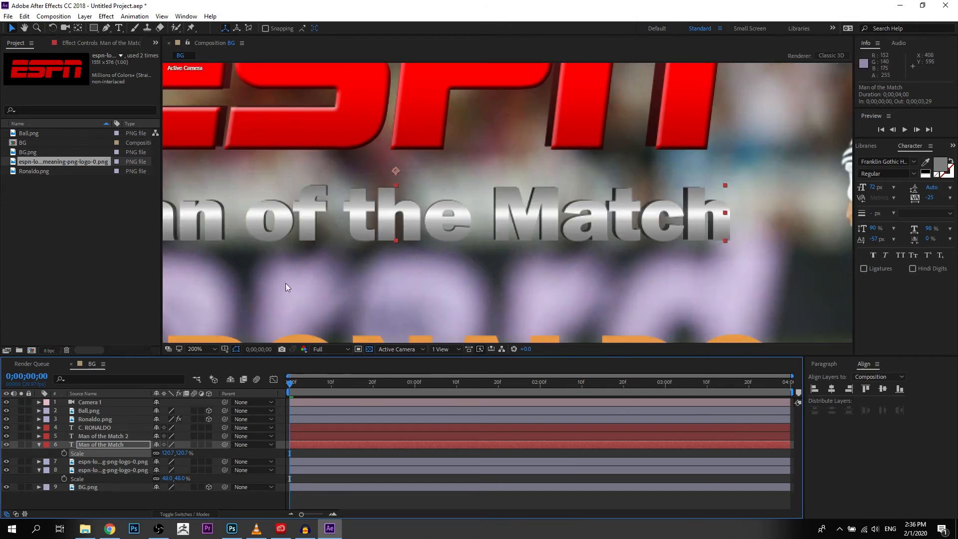
{"action": "left_click_drag", "start_coordinate": [343, 257], "coordinate": [460, 263]}
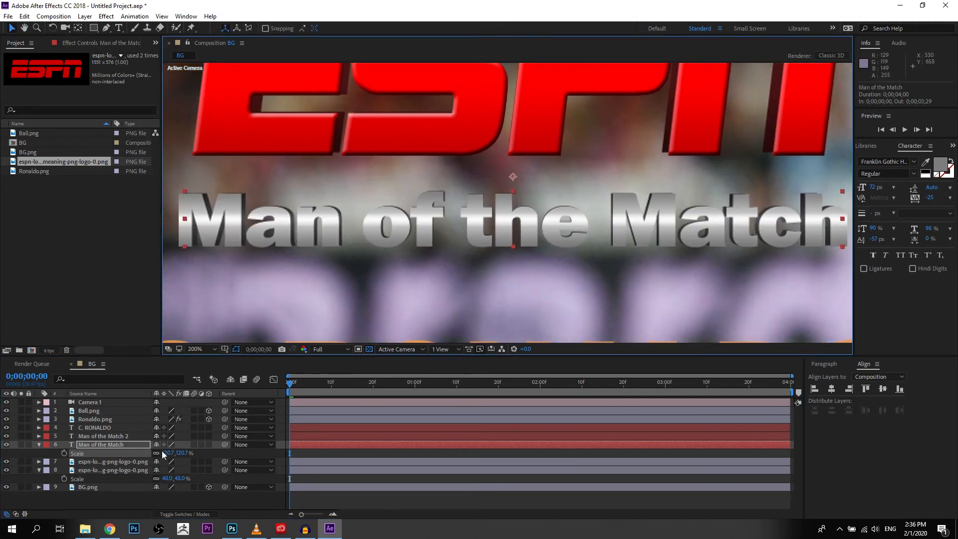
{"action": "left_click_drag", "start_coordinate": [169, 453], "coordinate": [172, 454]}
Select both Man of the Match layers and nudge them up closer to the ESPN logo
{"action": "scroll", "coordinate": [501, 205], "scroll_direction": "down", "scroll_amount": 4}
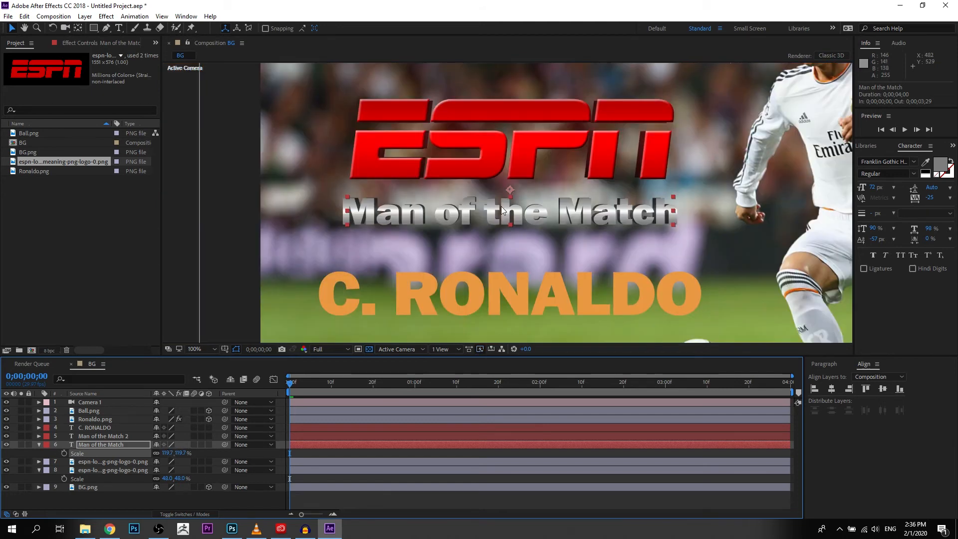
{"action": "left_click", "coordinate": [126, 436], "text": "shift"}
{"action": "key", "text": "Up"}
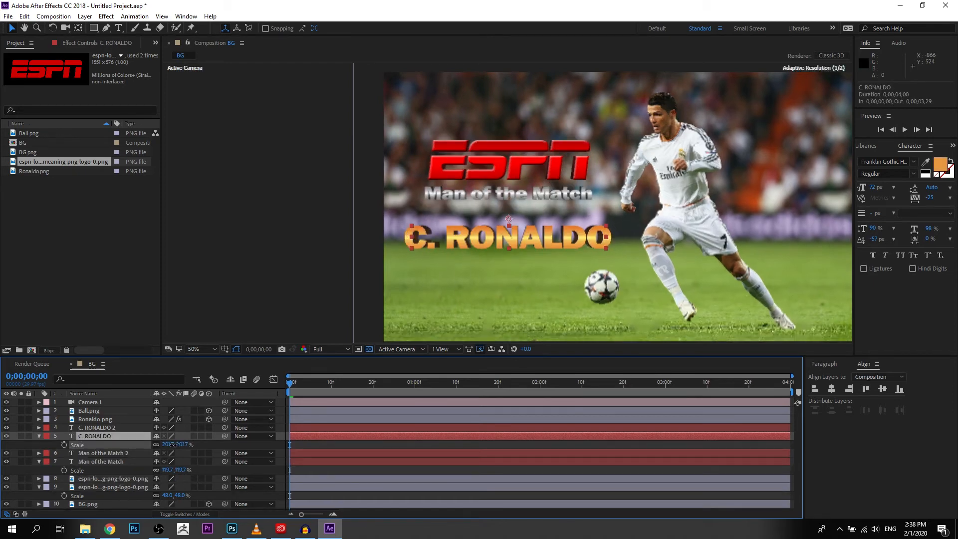
Set the lower C. RONALDO text layer's scale to 205.7% and deselect it
{"action": "left_click_drag", "start_coordinate": [173, 445], "coordinate": [175, 445]}
{"action": "left_click", "coordinate": [331, 206]}
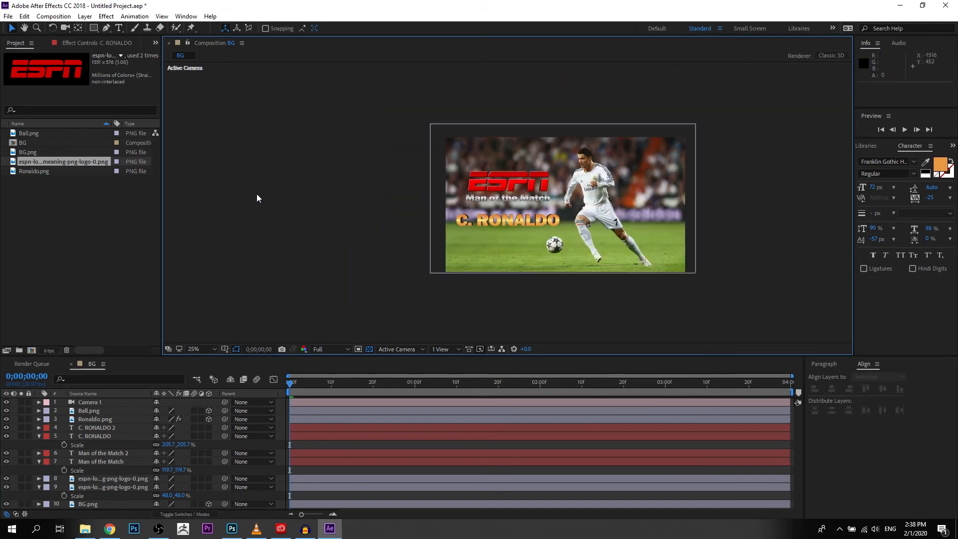
Collapse the open layer properties and pre-compose the C. RONALDO, Man of the Match and ESPN logo layers into a composition named Text
{"action": "left_click_drag", "start_coordinate": [286, 168], "coordinate": [255, 184]}
{"action": "scroll", "coordinate": [254, 184], "scroll_direction": "down", "scroll_amount": 1}
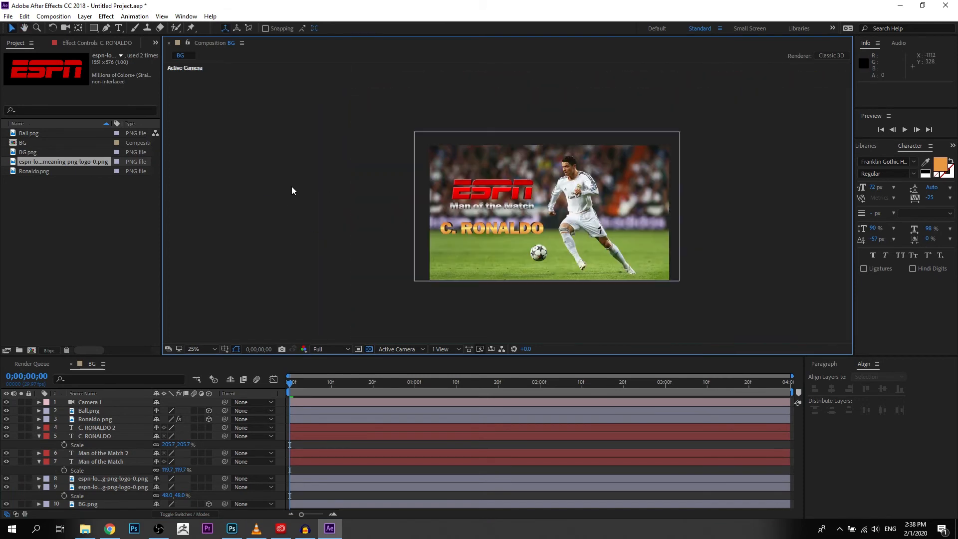
{"action": "left_click", "coordinate": [39, 436]}
{"action": "left_click", "coordinate": [39, 453]}
{"action": "left_click", "coordinate": [39, 469]}
{"action": "left_click", "coordinate": [113, 430]}
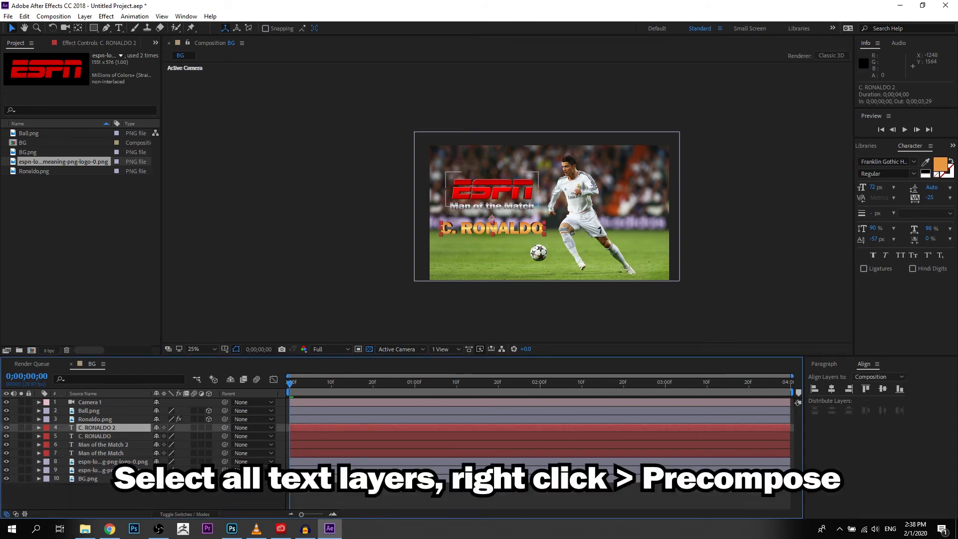
{"action": "left_click", "coordinate": [112, 470], "text": "shift"}
{"action": "right_click", "coordinate": [121, 469]}
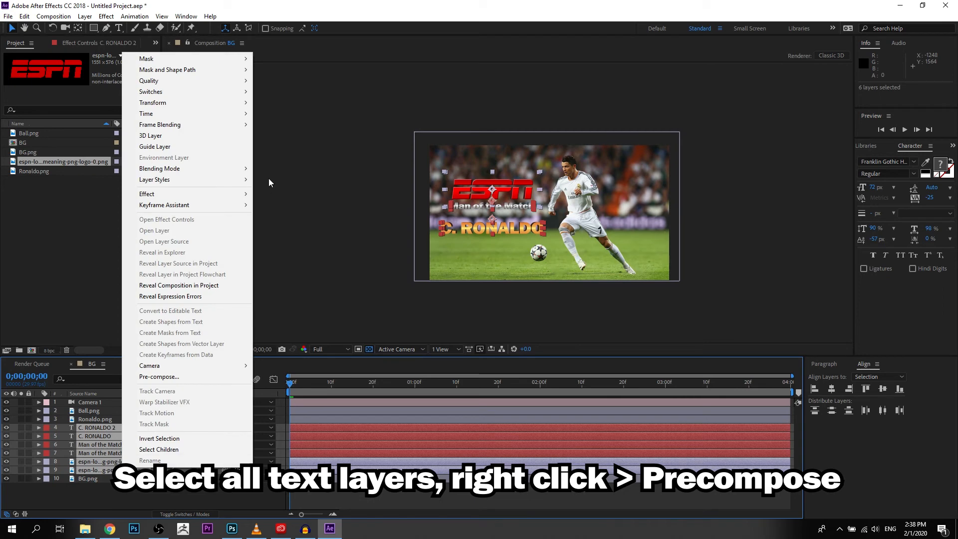
{"action": "left_click", "coordinate": [206, 377]}
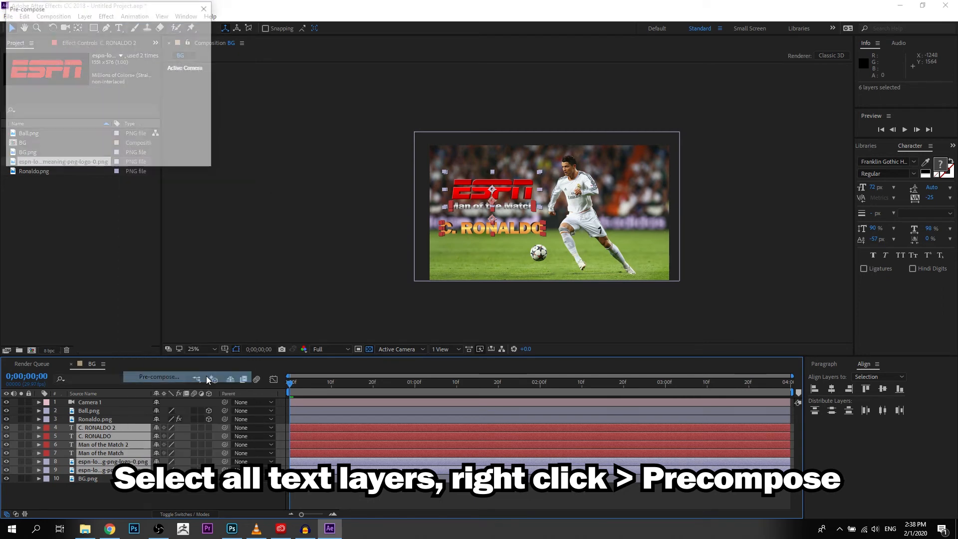
{"action": "type", "text": "Text"}
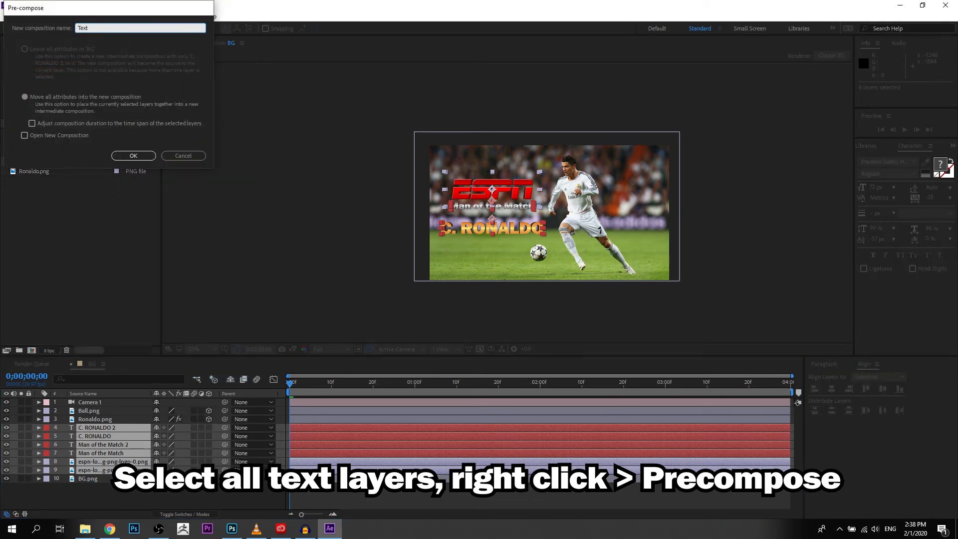
{"action": "key", "text": "Return"}
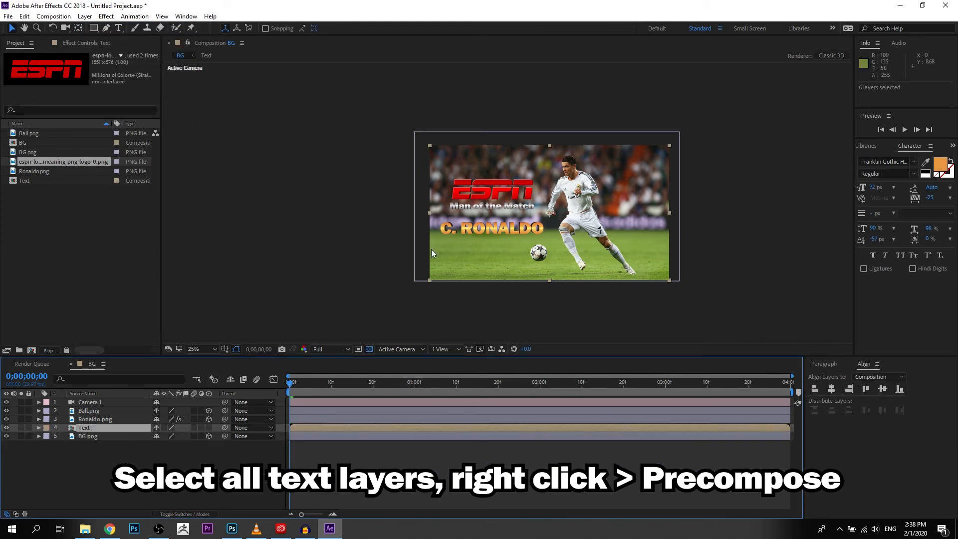
Add Position keyframes to the Text layer at the first and last frames of the composition
{"action": "left_click_drag", "start_coordinate": [503, 189], "coordinate": [549, 207]}
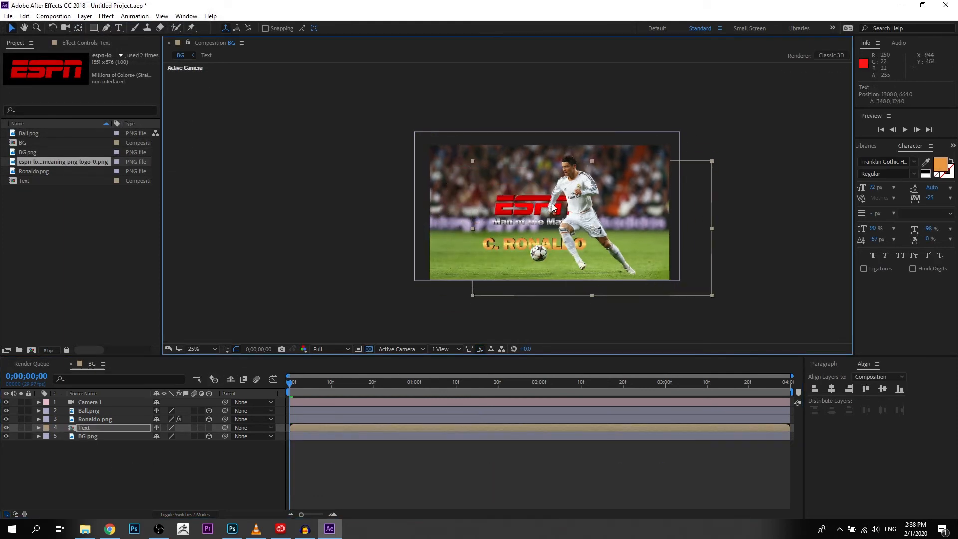
{"action": "key", "text": "ctrl+z"}
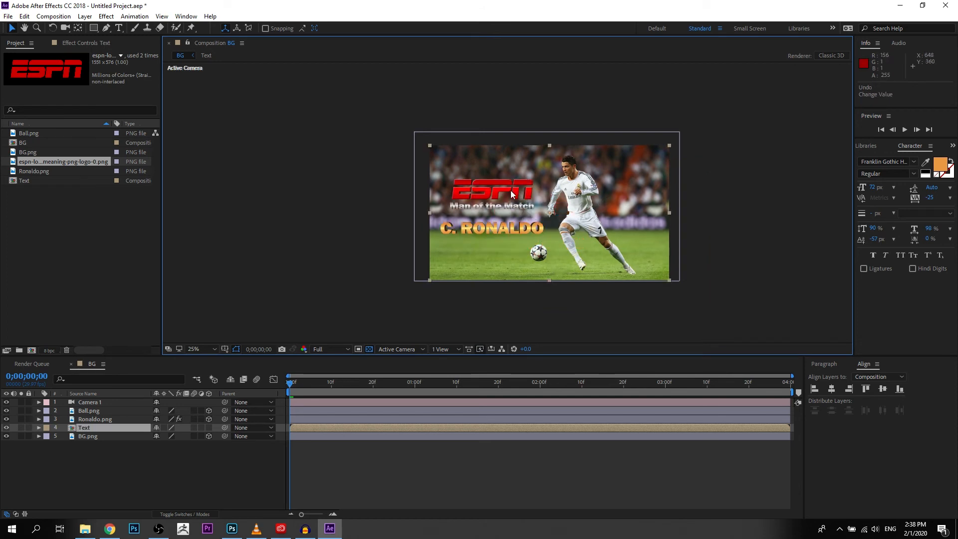
{"action": "left_click", "coordinate": [82, 428]}
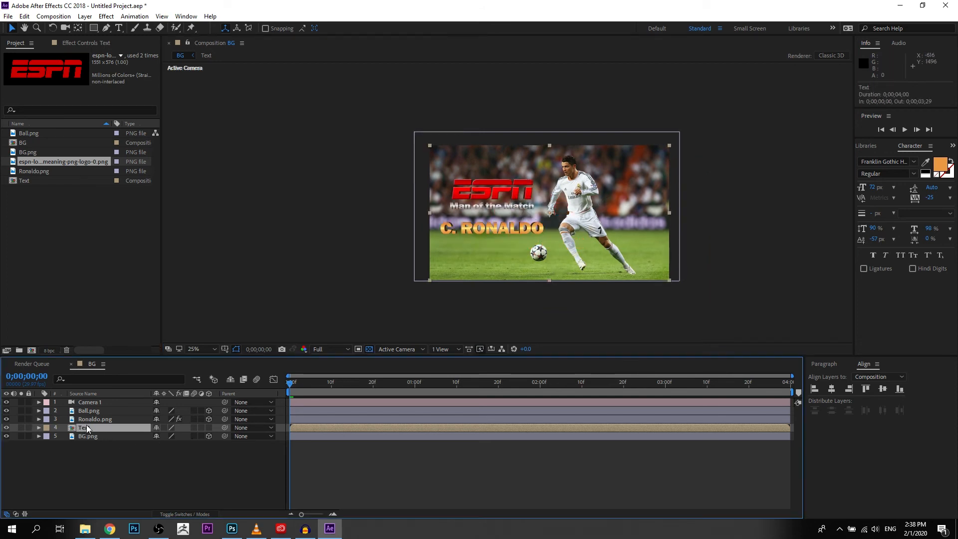
{"action": "key", "text": "p"}
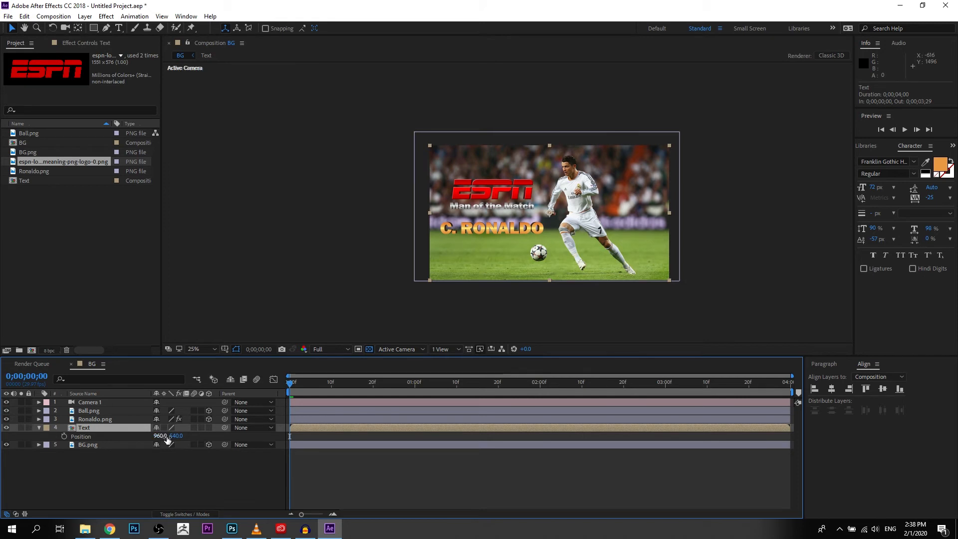
{"action": "left_click", "coordinate": [64, 436]}
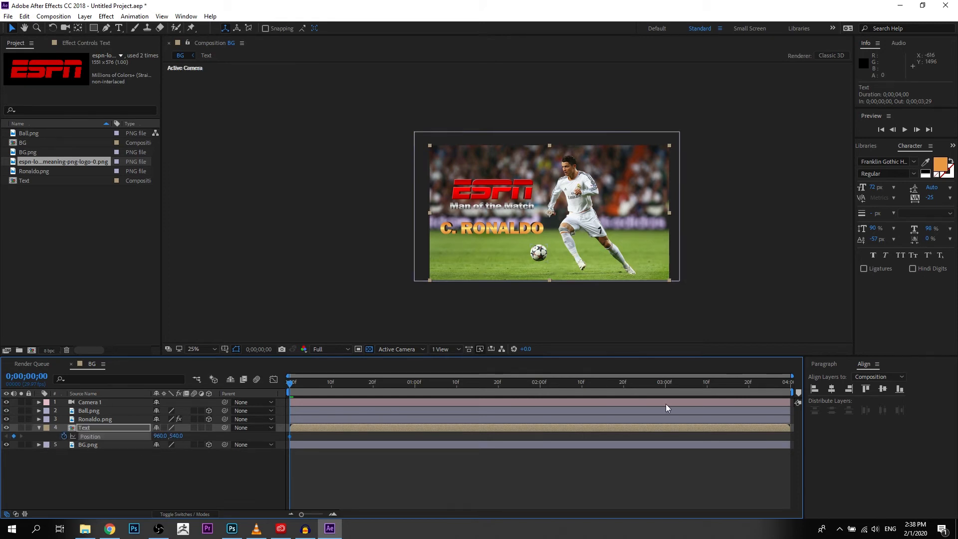
{"action": "left_click_drag", "start_coordinate": [725, 384], "coordinate": [885, 387]}
{"action": "left_click", "coordinate": [13, 436]}
Shift the Text layer's first Position keyframe to 0;00;01;20, move the layer horizontally out of frame to 3000, 540 there, and preview
{"action": "left_click_drag", "start_coordinate": [449, 383], "coordinate": [497, 404]}
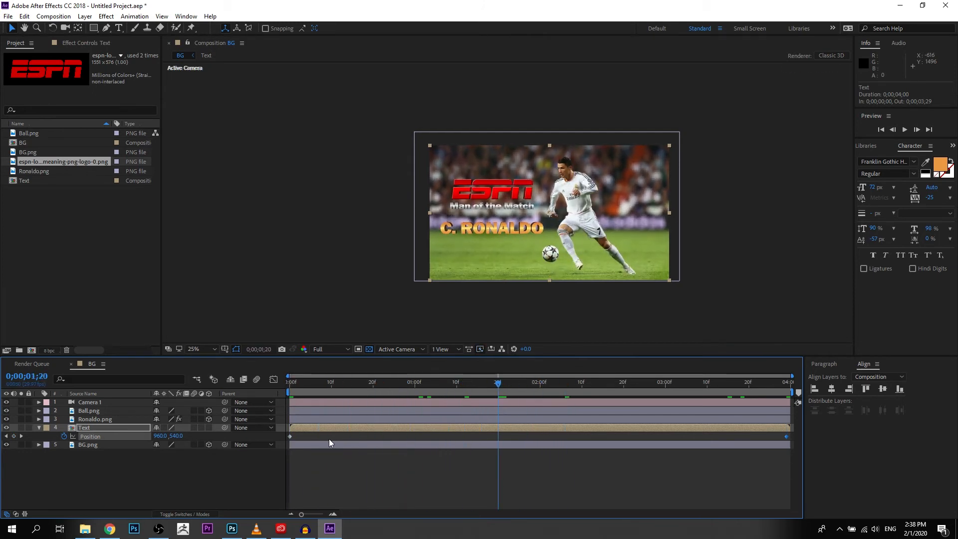
{"action": "left_click_drag", "start_coordinate": [289, 436], "coordinate": [497, 447]}
{"action": "left_click_drag", "start_coordinate": [491, 231], "coordinate": [732, 238]}
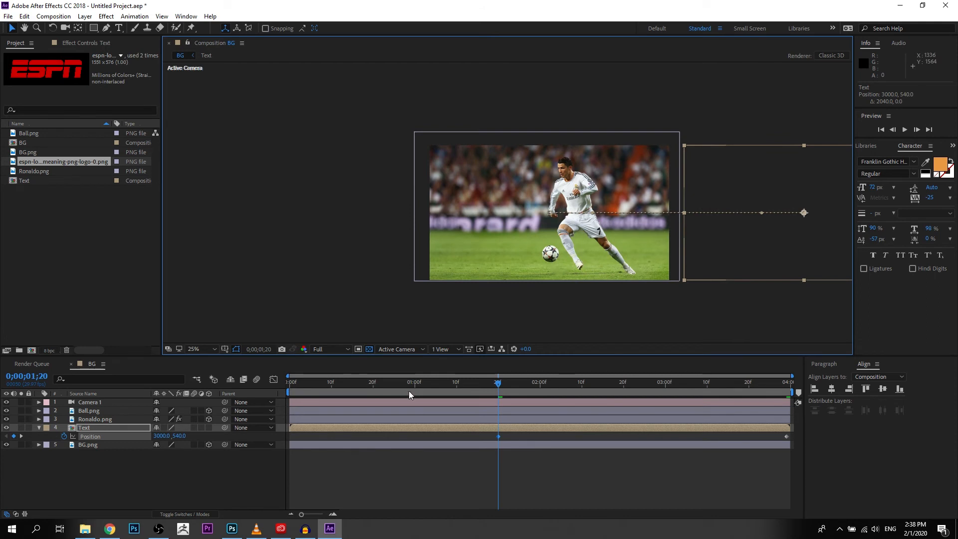
{"action": "key", "text": "space"}
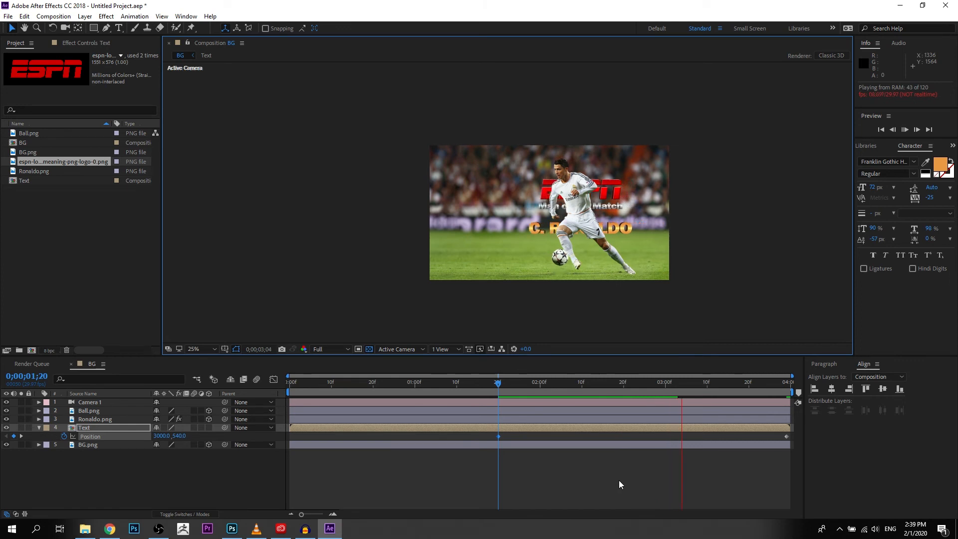
Shift the Text layer's ending Position keyframe to 0;00;03;00 and preview the animation
{"action": "left_click_drag", "start_coordinate": [717, 382], "coordinate": [666, 395]}
{"action": "left_click_drag", "start_coordinate": [786, 436], "coordinate": [666, 437]}
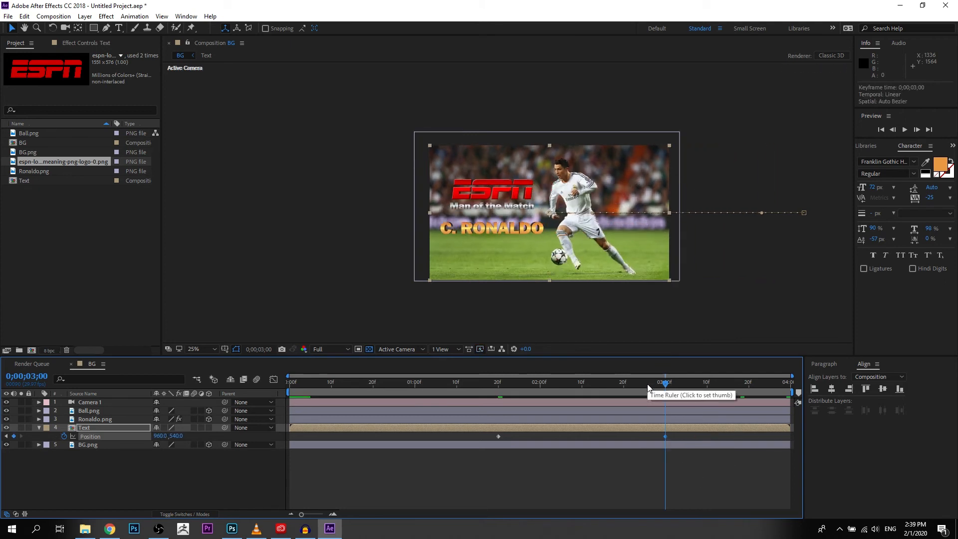
{"action": "key", "text": "space"}
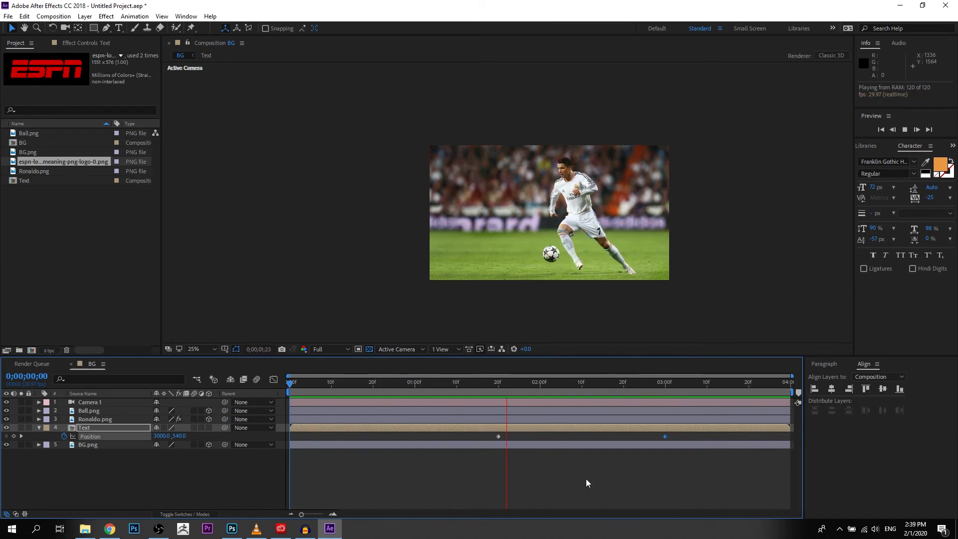
{"action": "key", "text": "space"}
Apply Easy Ease In to the Text layer's ending Position keyframe
{"action": "left_click_drag", "start_coordinate": [649, 372], "coordinate": [641, 394]}
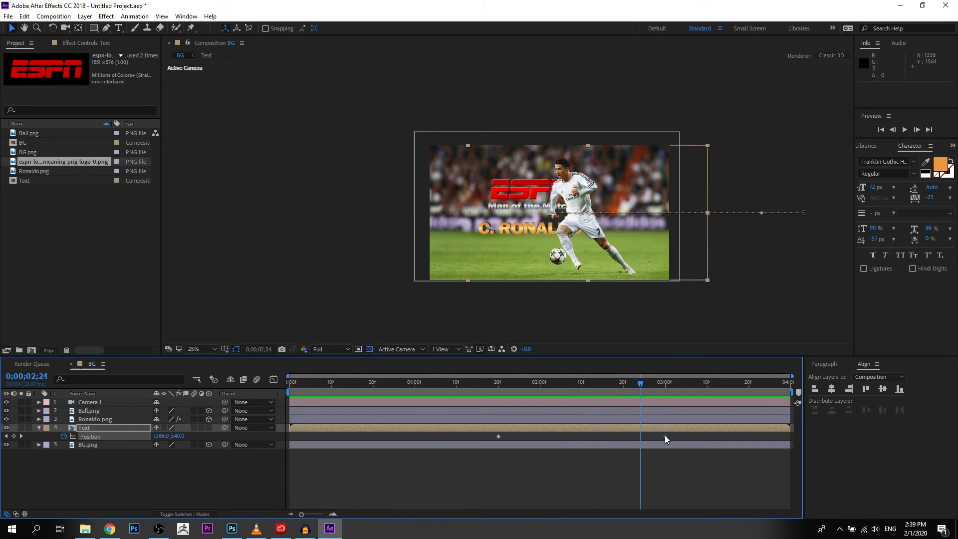
{"action": "right_click", "coordinate": [665, 436]}
{"action": "mouse_move", "coordinate": [713, 429]}
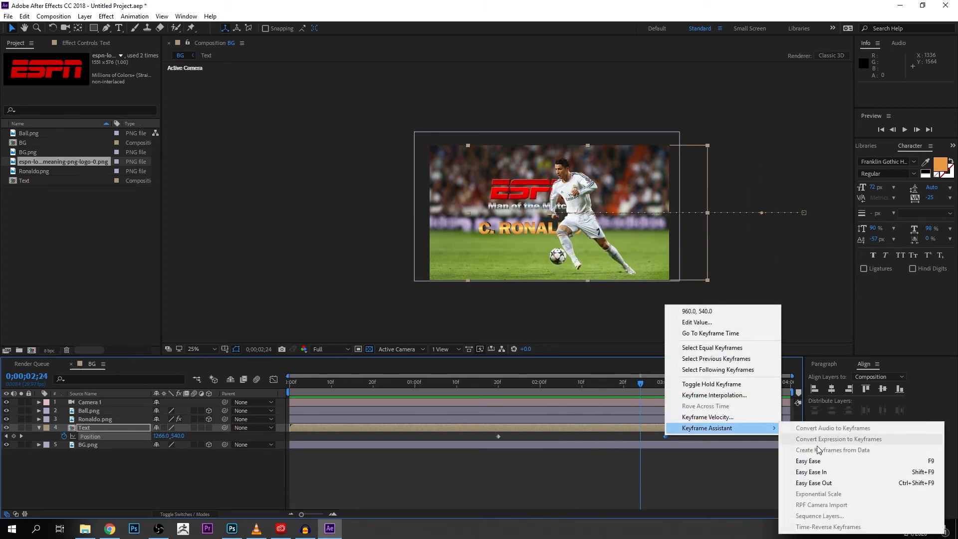
{"action": "left_click", "coordinate": [837, 472]}
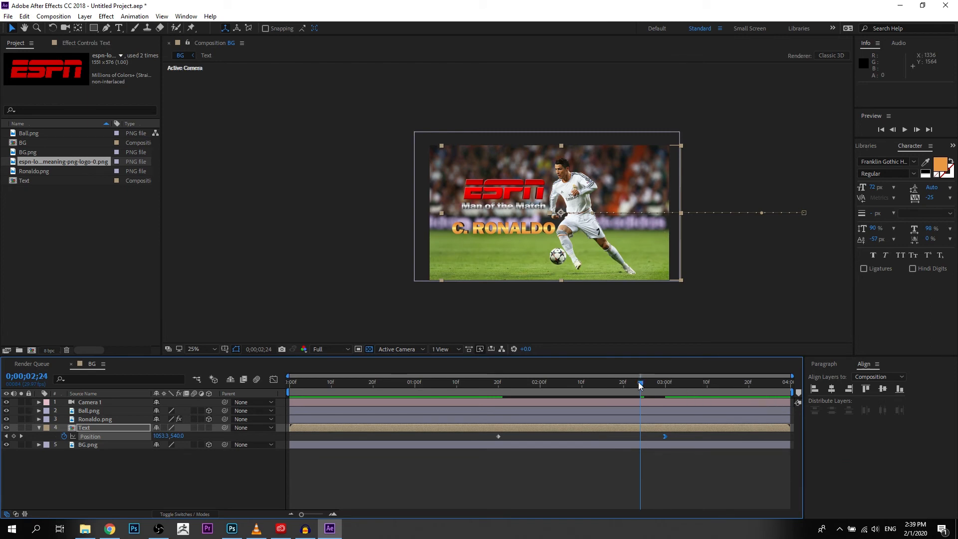
Apply Easy Ease In to the Text layer's Position keyframe at 0;00;01;20 and preview the animation
{"action": "left_click_drag", "start_coordinate": [644, 382], "coordinate": [497, 392]}
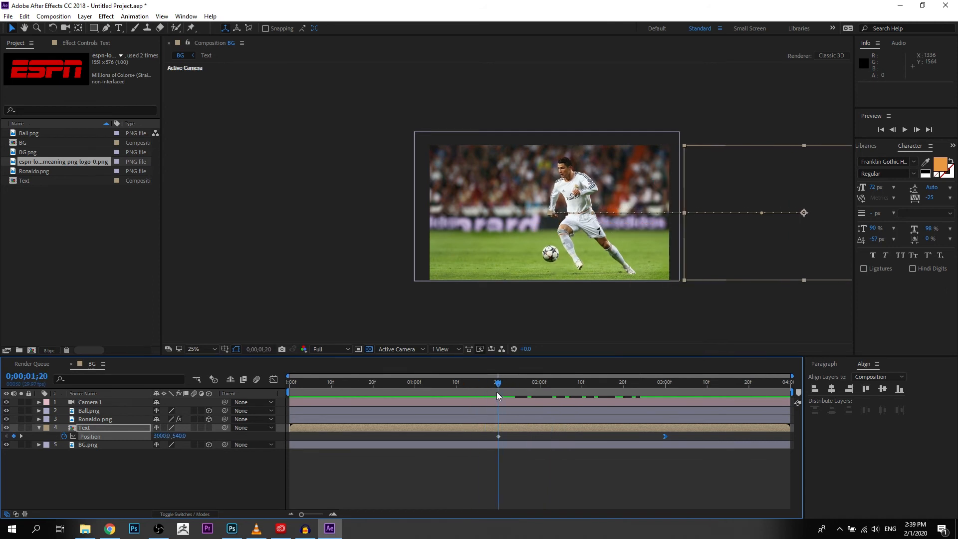
{"action": "right_click", "coordinate": [499, 436]}
{"action": "mouse_move", "coordinate": [544, 426]}
{"action": "left_click", "coordinate": [691, 469]}
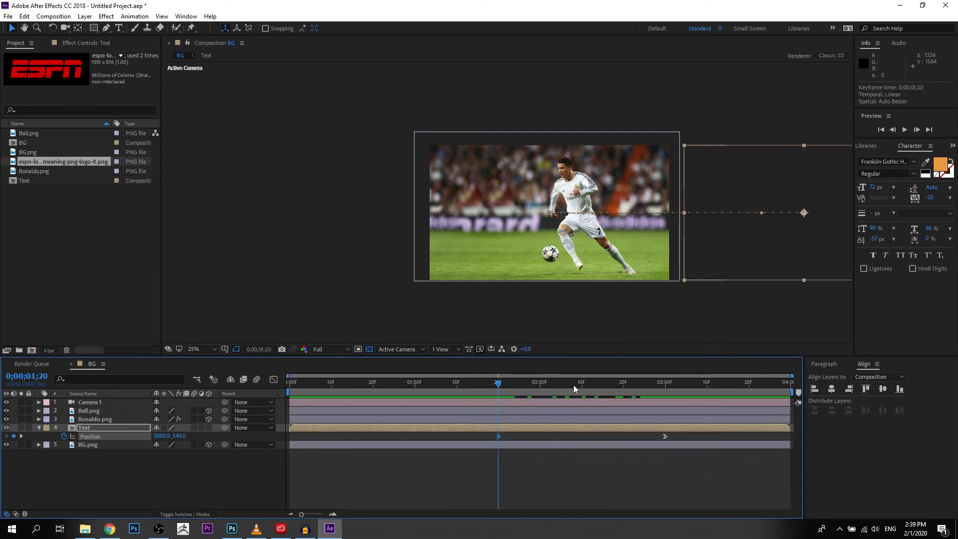
{"action": "key", "text": "space"}
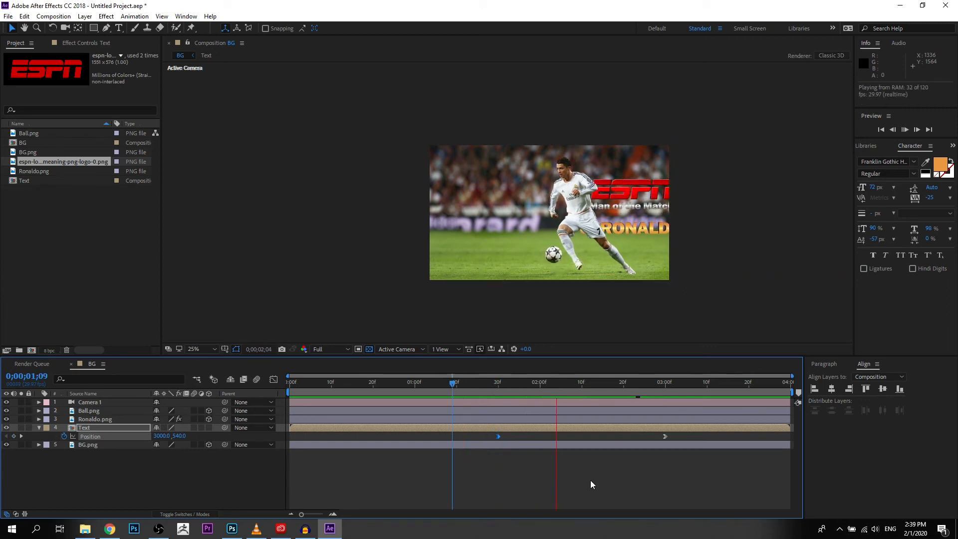
{"action": "key", "text": "space"}
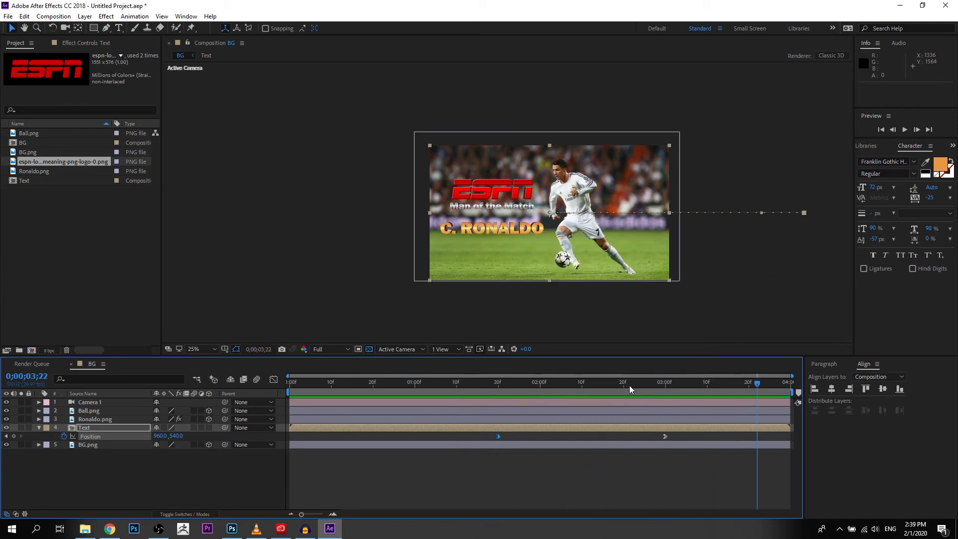
Go to 0;00;03;00 and show the Text layer's Position curves in the graph editor
{"action": "key", "text": "k"}
{"action": "left_click", "coordinate": [664, 436]}
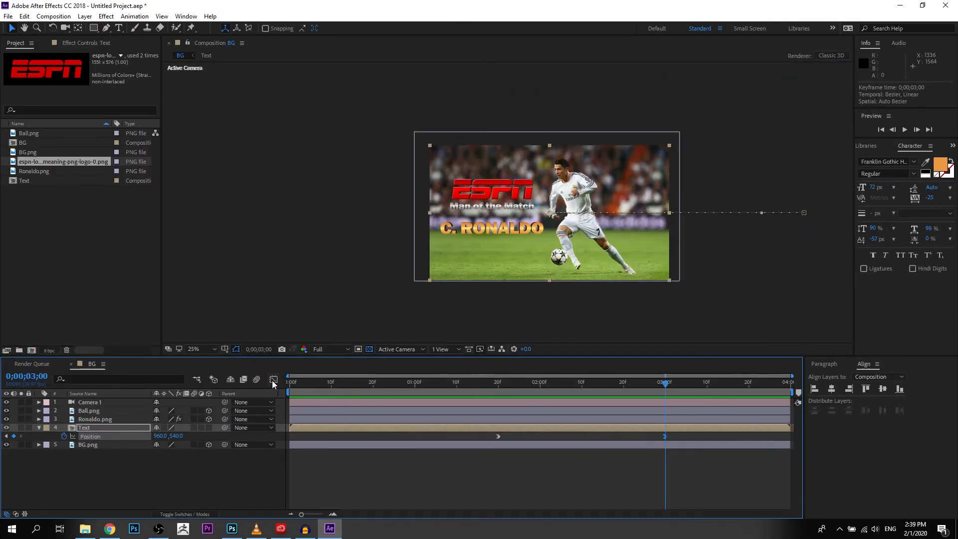
{"action": "left_click", "coordinate": [274, 380]}
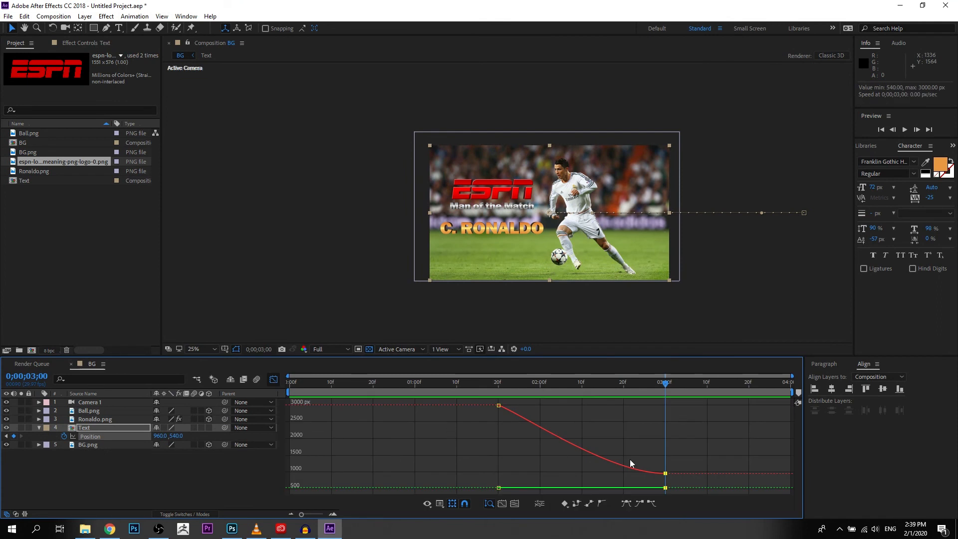
{"action": "left_click", "coordinate": [292, 436]}
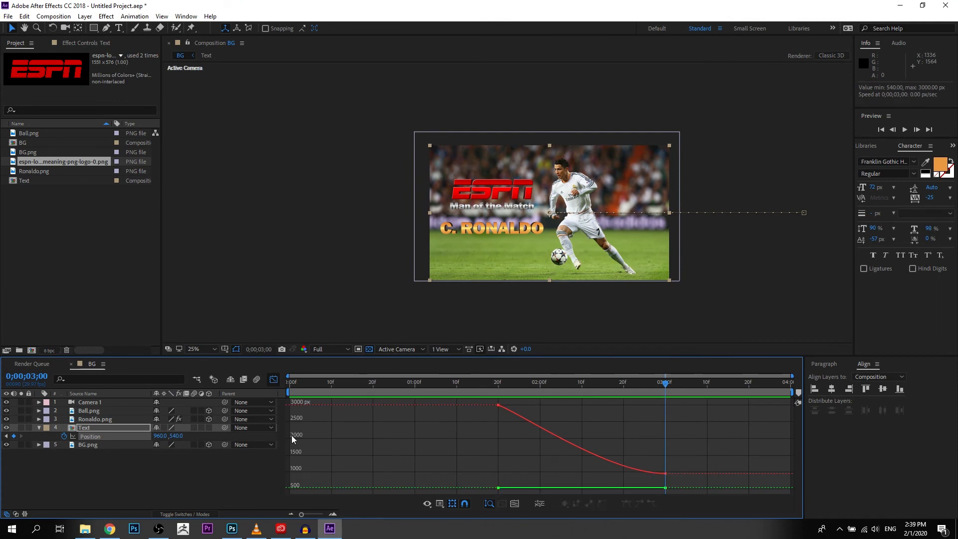
Separate the Text layer's Position into individual X and Y dimensions
{"action": "right_click", "coordinate": [93, 439]}
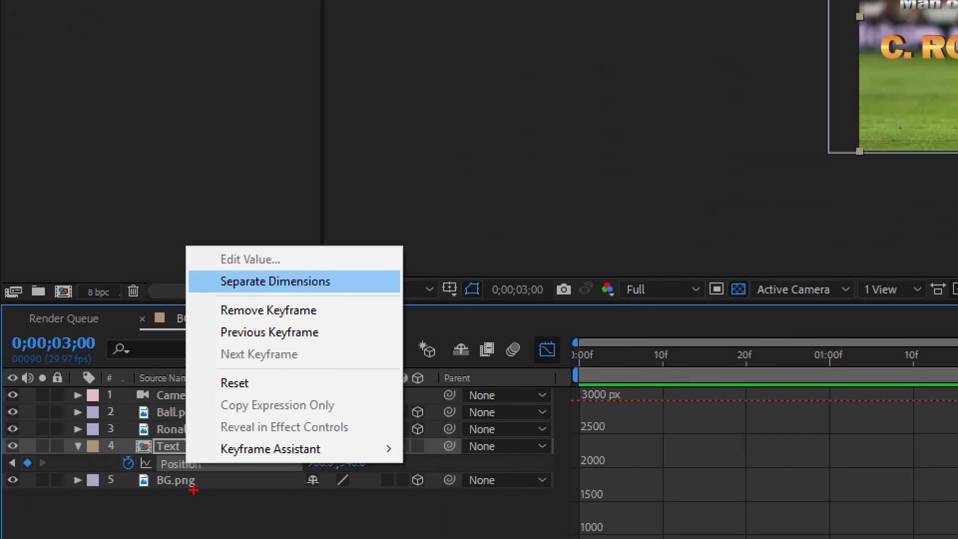
{"action": "left_click_drag", "start_coordinate": [211, 295], "coordinate": [331, 294]}
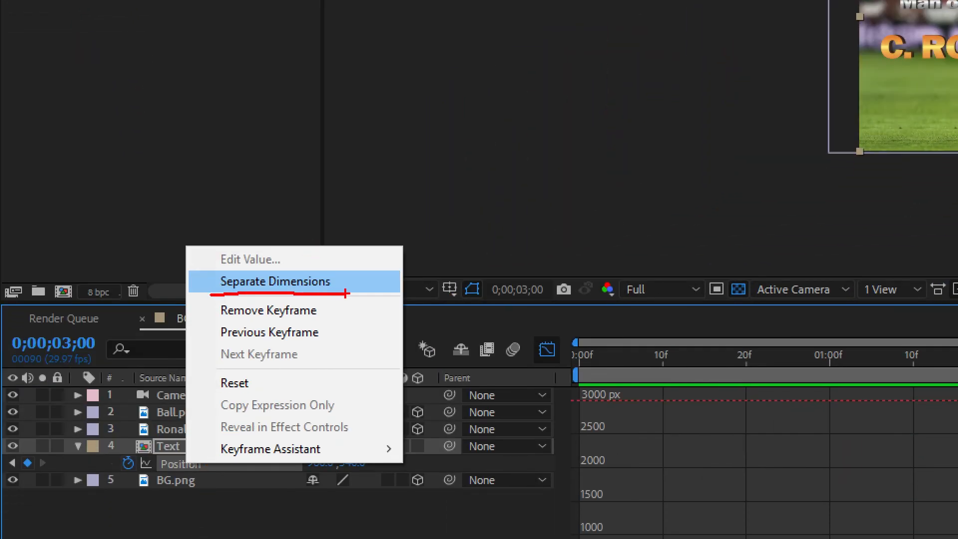
{"action": "key", "text": "Escape"}
{"action": "right_click", "coordinate": [90, 436]}
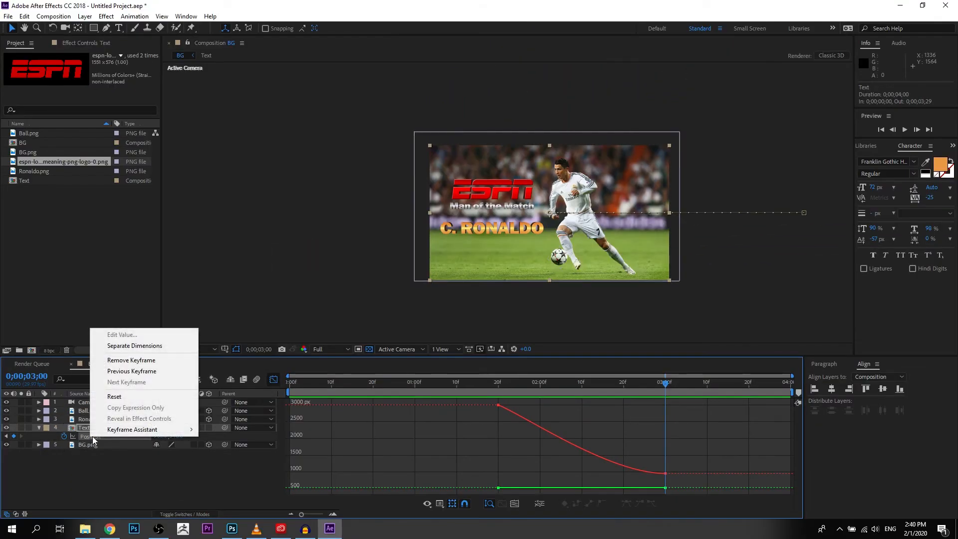
{"action": "left_click", "coordinate": [166, 349]}
Reshape the Text layer's X Position curve to fall steeply at the start and flatten gradually towards the last keyframe, and preview it
{"action": "left_click", "coordinate": [666, 473]}
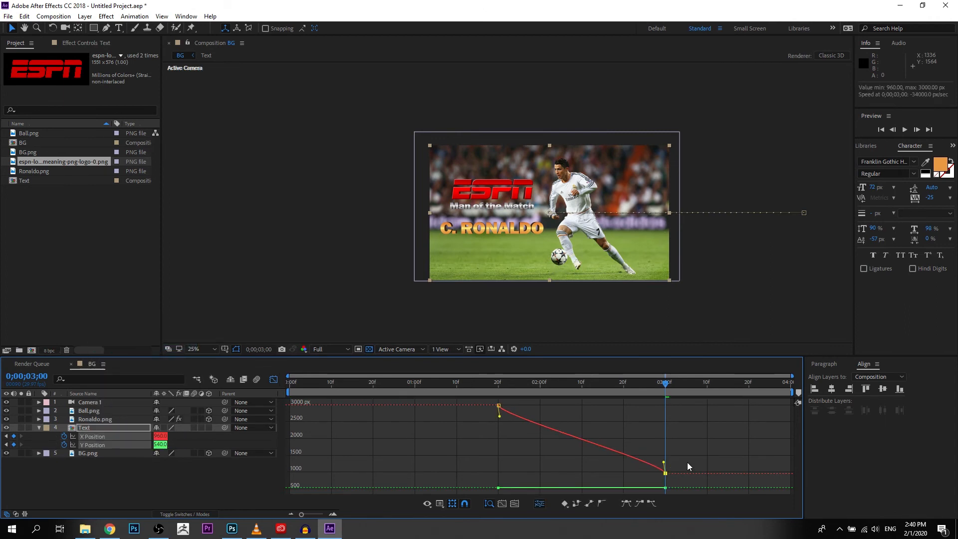
{"action": "left_click_drag", "start_coordinate": [577, 467], "coordinate": [548, 473]}
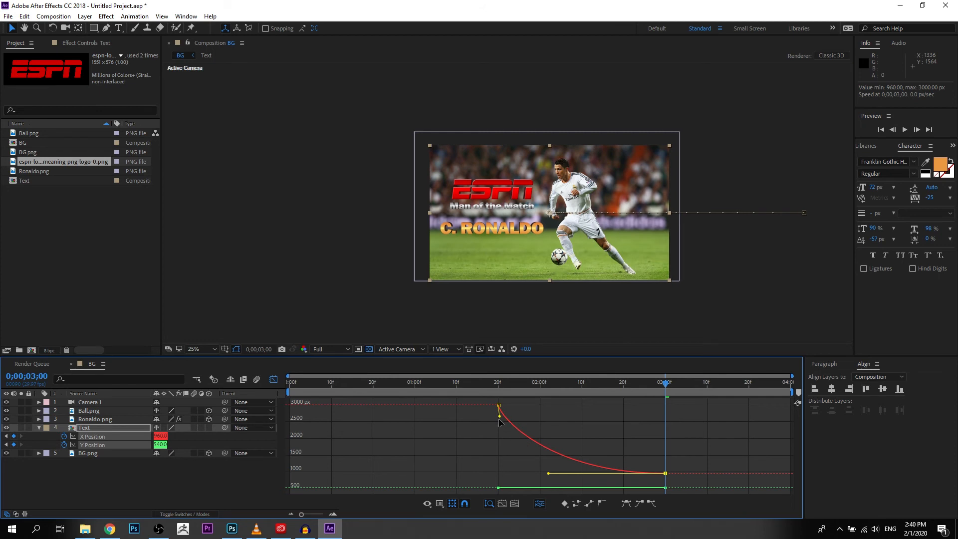
{"action": "left_click_drag", "start_coordinate": [500, 420], "coordinate": [493, 466]}
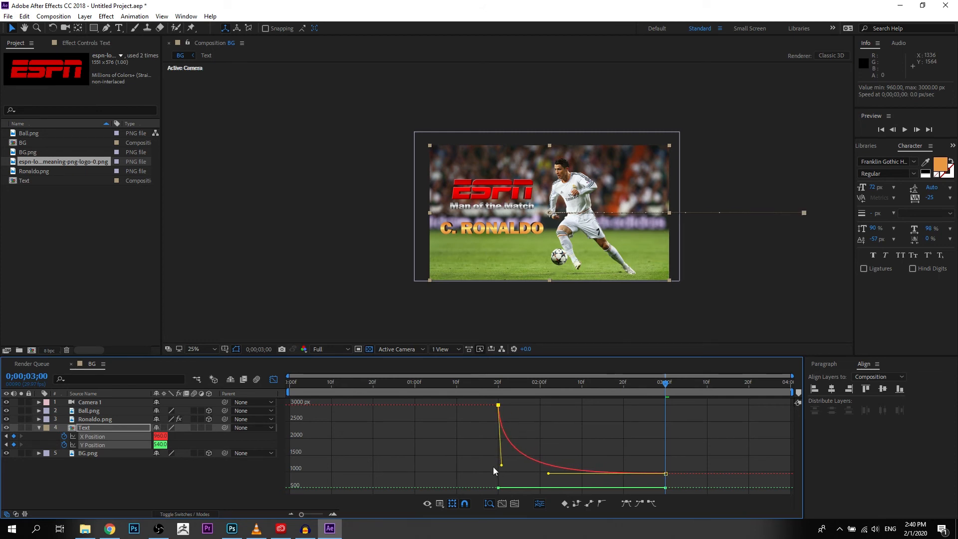
{"action": "key", "text": "space"}
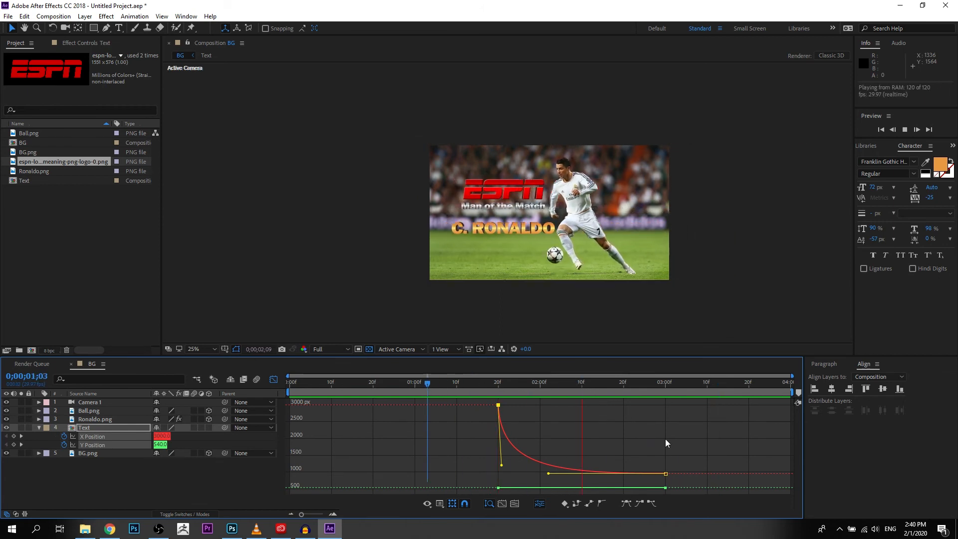
{"action": "key", "text": "space"}
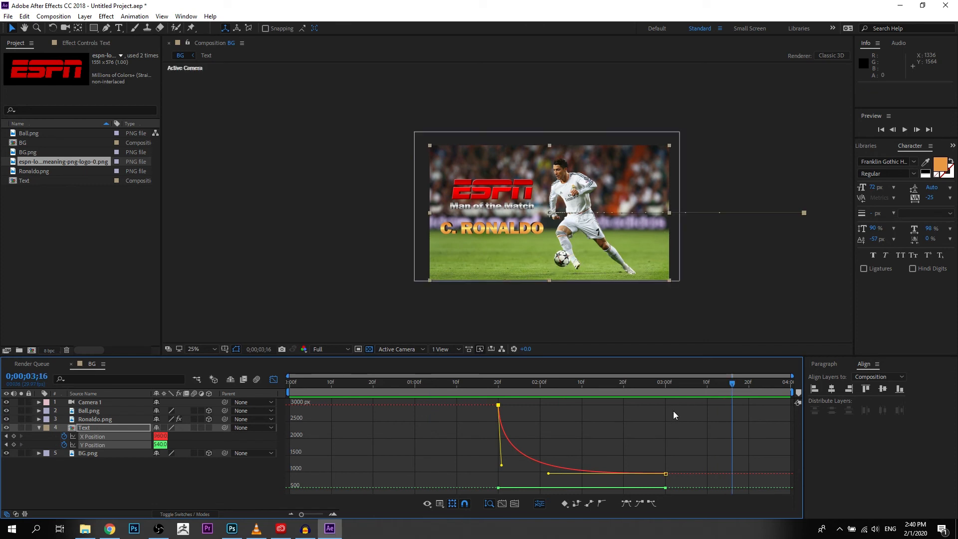
{"action": "key", "text": "space"}
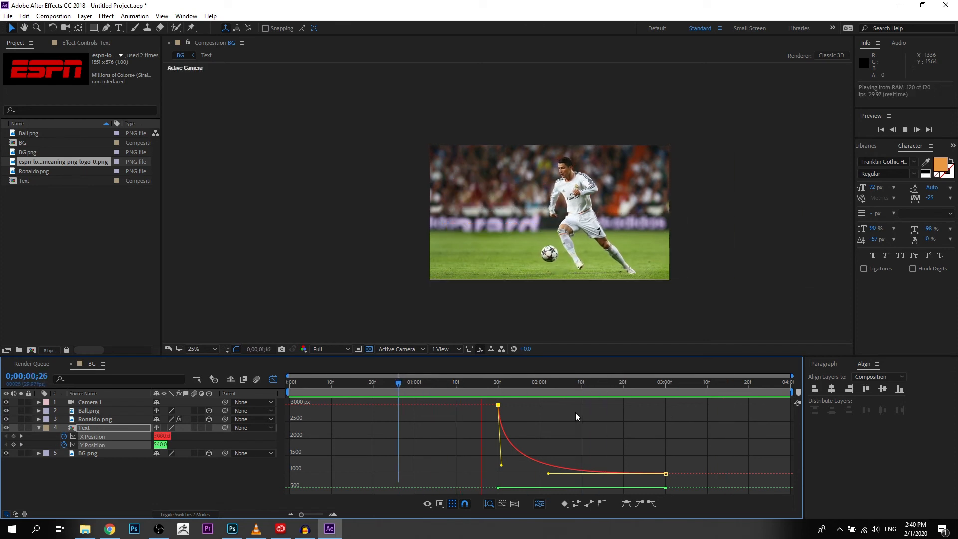
Stop the preview, leave the graph editor and make the Text layer a 3D layer
{"action": "key", "text": "space"}
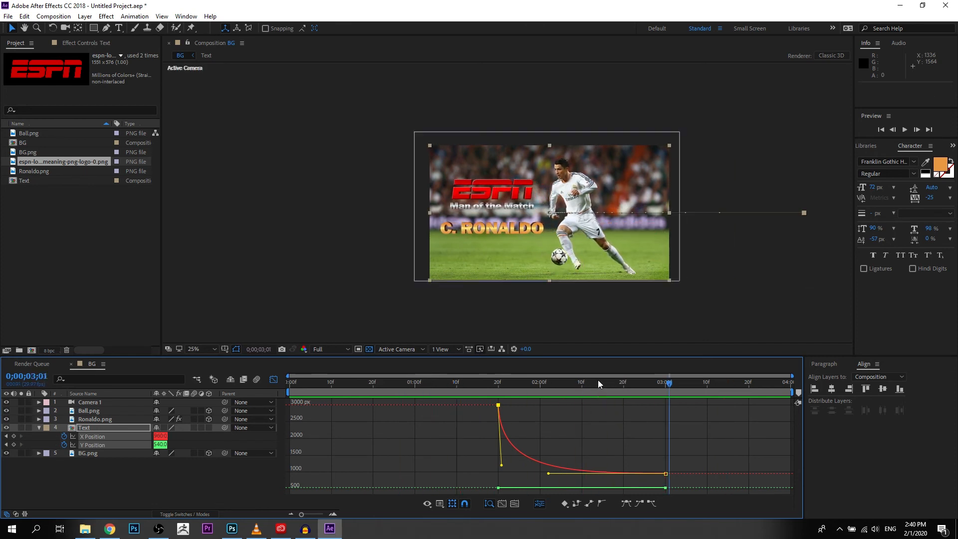
{"action": "left_click_drag", "start_coordinate": [561, 382], "coordinate": [695, 397]}
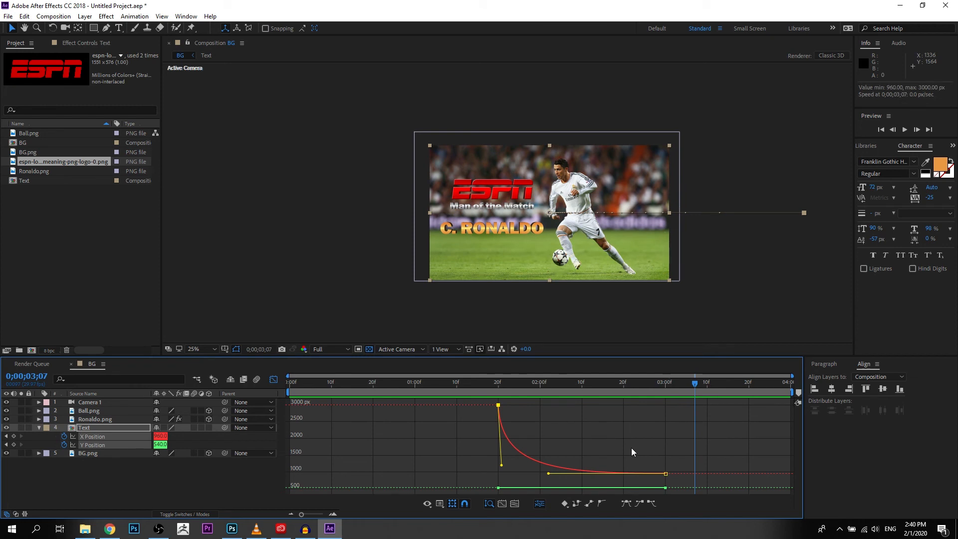
{"action": "left_click", "coordinate": [273, 381]}
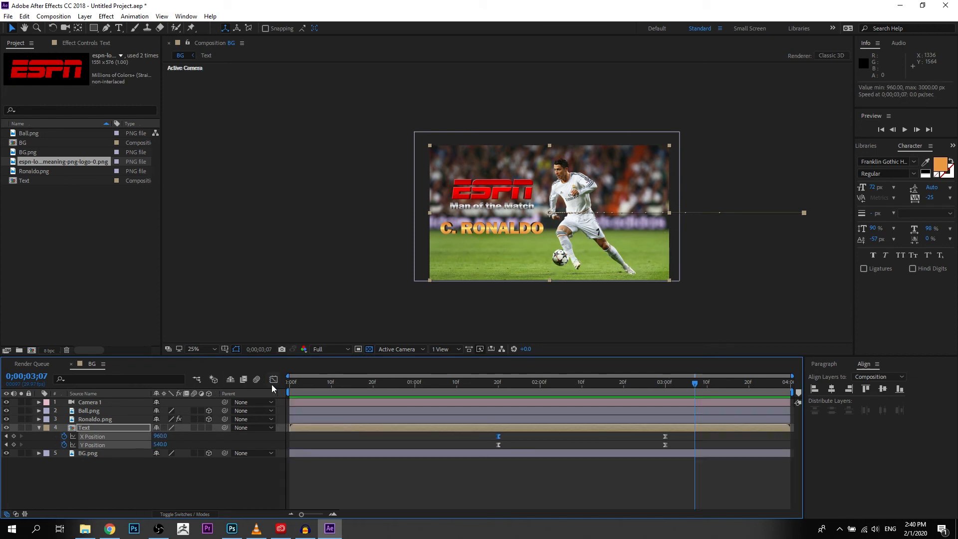
{"action": "left_click", "coordinate": [208, 427]}
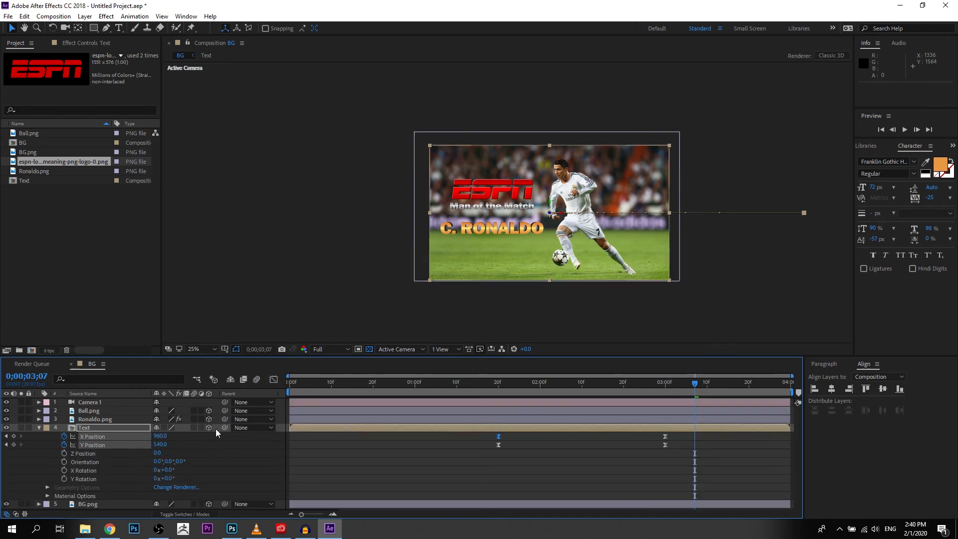
Show two views side by side and push the Text layer back behind Ronaldo to a Z Position of about 202.4
{"action": "left_click", "coordinate": [442, 349]}
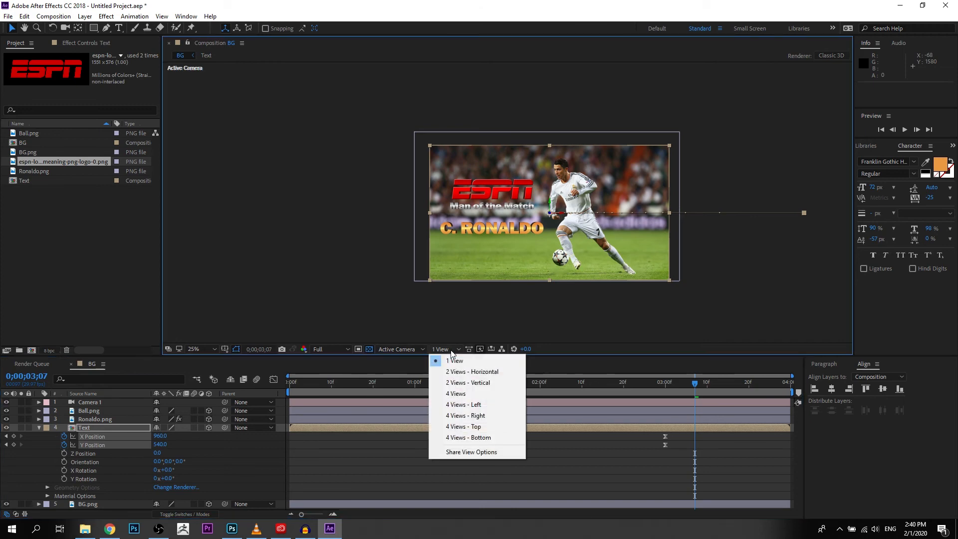
{"action": "left_click", "coordinate": [459, 371]}
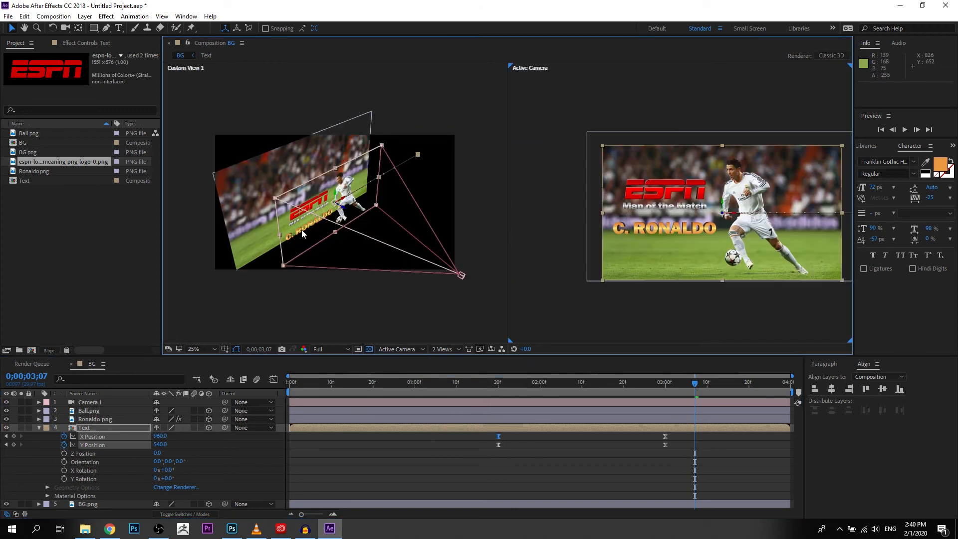
{"action": "scroll", "coordinate": [312, 233], "scroll_direction": "up", "scroll_amount": 5}
{"action": "left_click_drag", "start_coordinate": [353, 214], "coordinate": [310, 189]}
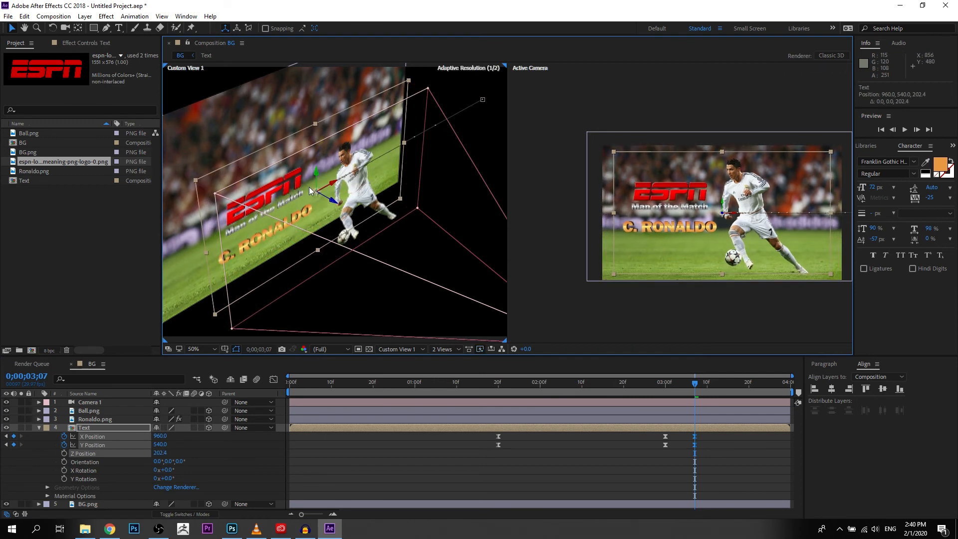
{"action": "left_click_drag", "start_coordinate": [475, 383], "coordinate": [612, 391]}
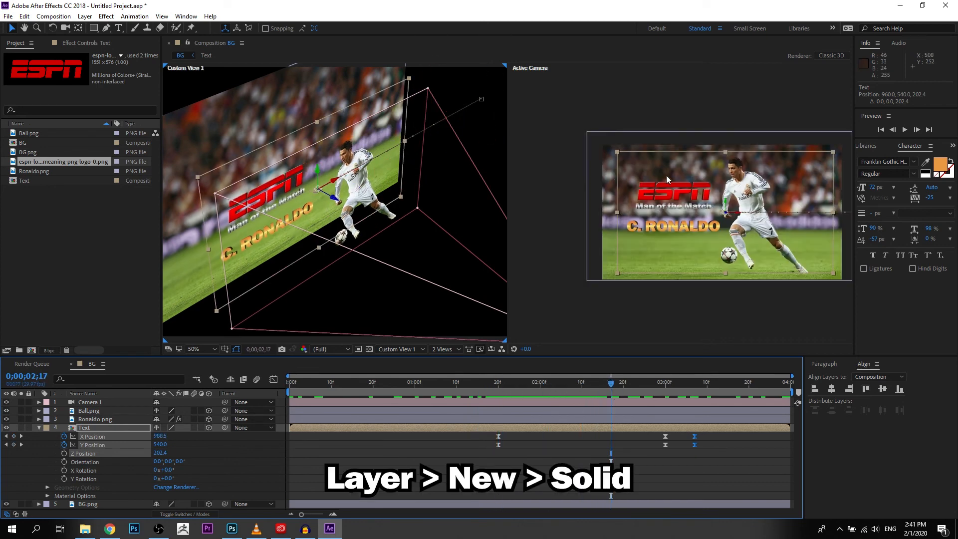
Return to 0;00;00;00, collapse the Text layer and add a black 1920 x 1080 px solid directly above it
{"action": "left_click_drag", "start_coordinate": [476, 387], "coordinate": [290, 392]}
{"action": "left_click", "coordinate": [39, 427]}
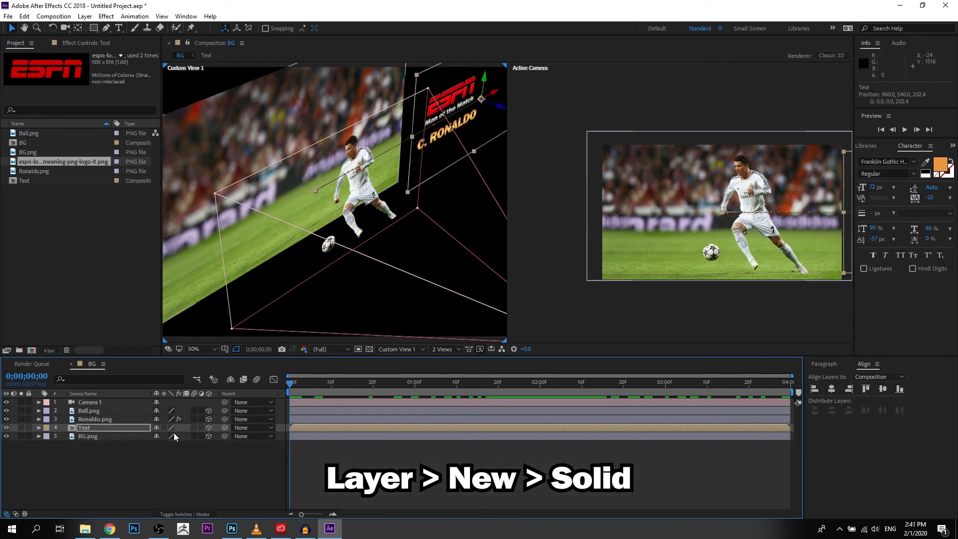
{"action": "left_click", "coordinate": [86, 16]}
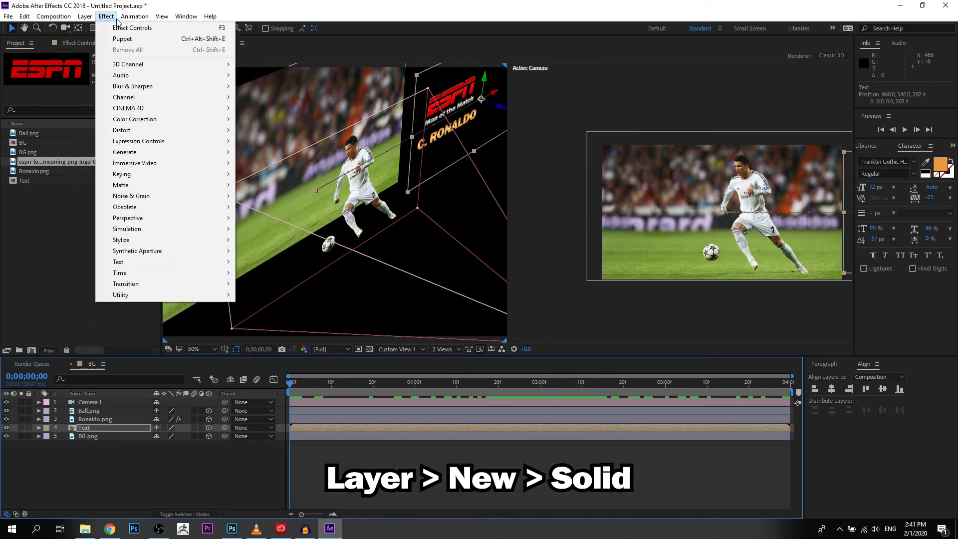
{"action": "mouse_move", "coordinate": [95, 29]}
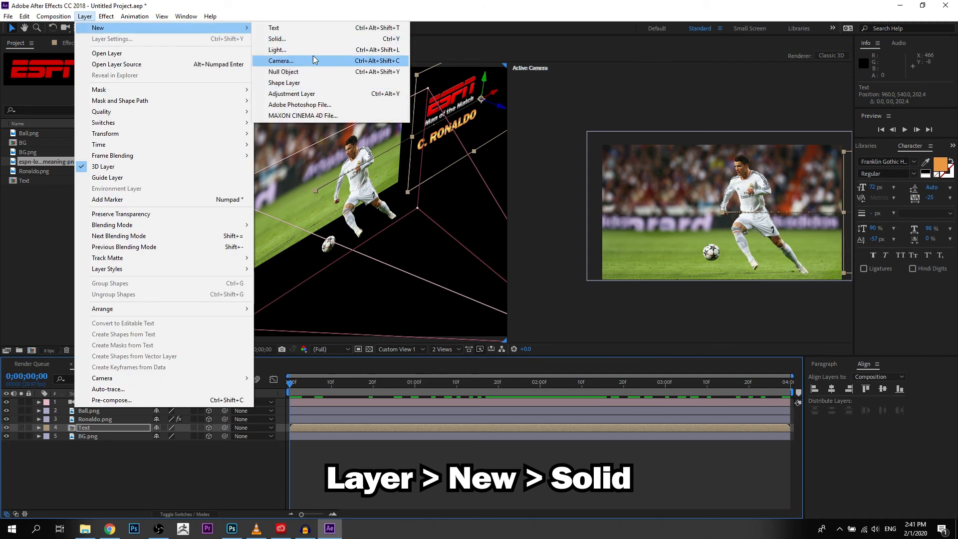
{"action": "left_click", "coordinate": [316, 39]}
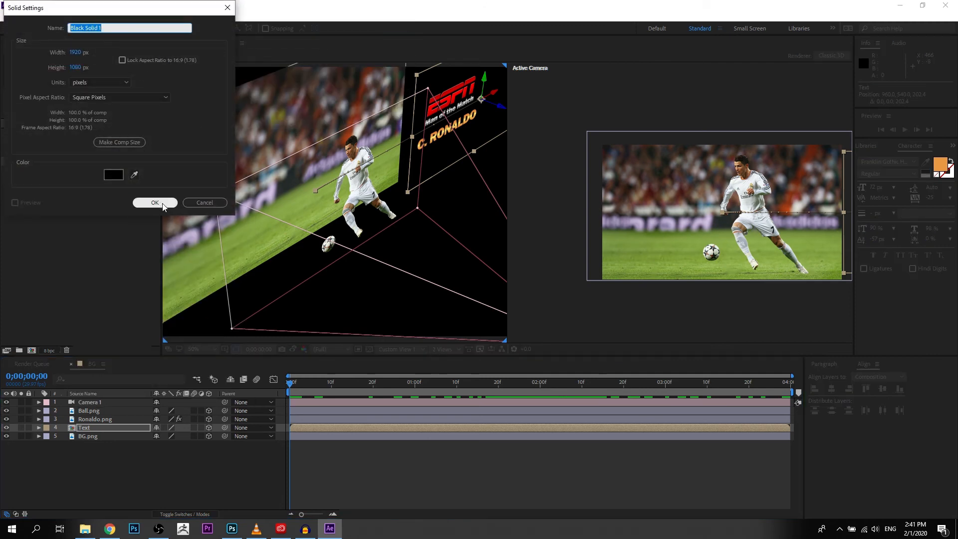
{"action": "left_click", "coordinate": [152, 204]}
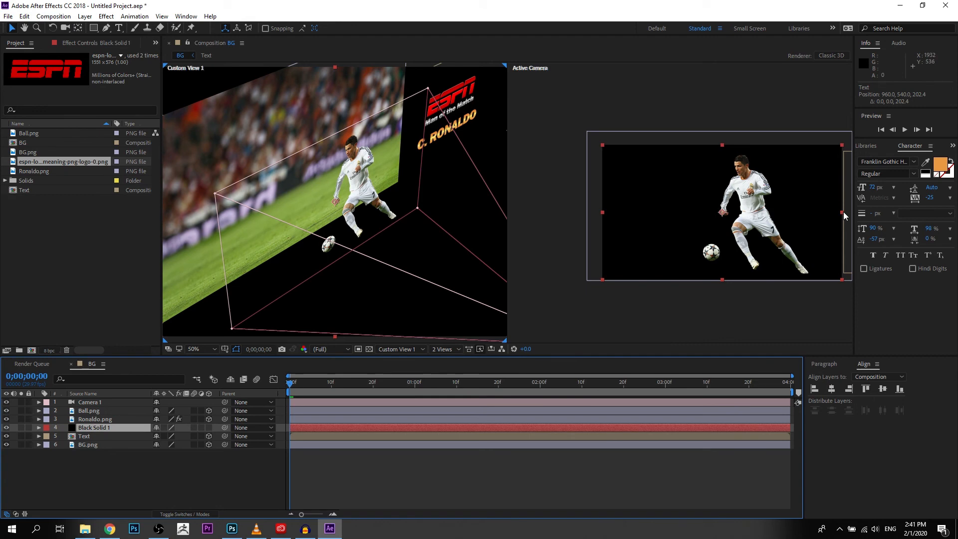
Narrow the black solid and place it at about 520, 540 so that it covers the frame only up to Ronaldo's body
{"action": "left_click_drag", "start_coordinate": [843, 213], "coordinate": [735, 202]}
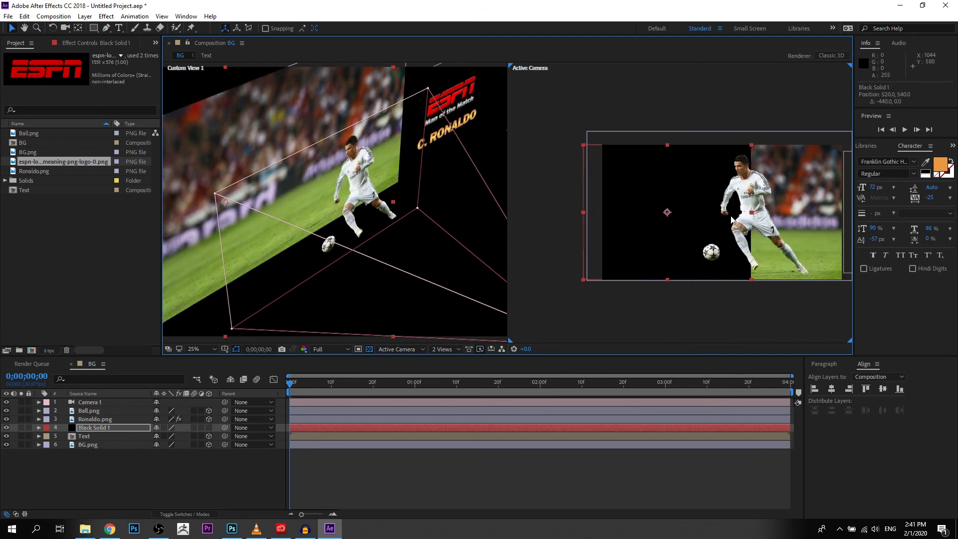
{"action": "right_click", "coordinate": [95, 428]}
{"action": "left_click", "coordinate": [148, 483]}
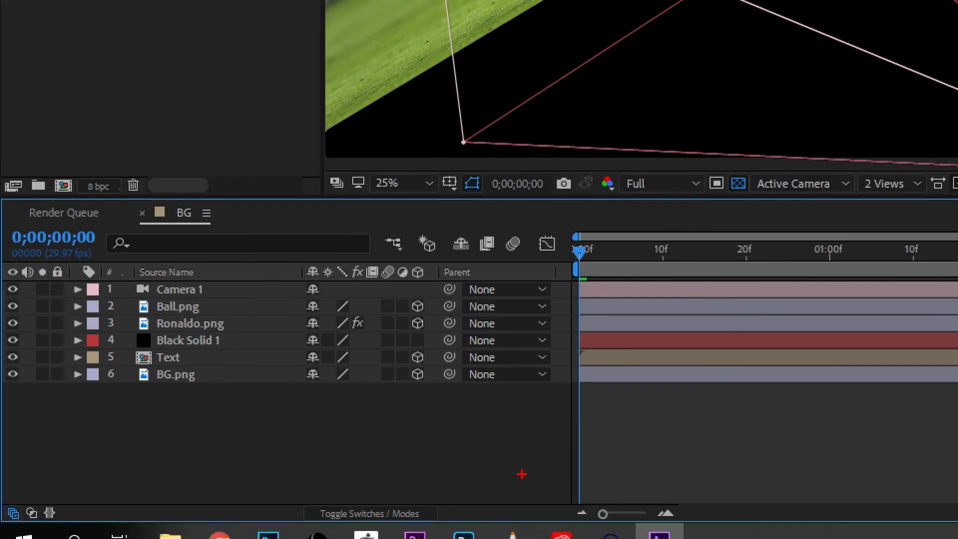
Set the Text layer's track matte to Alpha Matte "Black Solid 1" and preview the animation from the start
{"action": "mouse_move", "coordinate": [484, 482]}
{"action": "left_mouse_down"}
{"action": "mouse_move", "coordinate": [246, 513]}
{"action": "mouse_move", "coordinate": [487, 462]}
{"action": "left_mouse_up"}
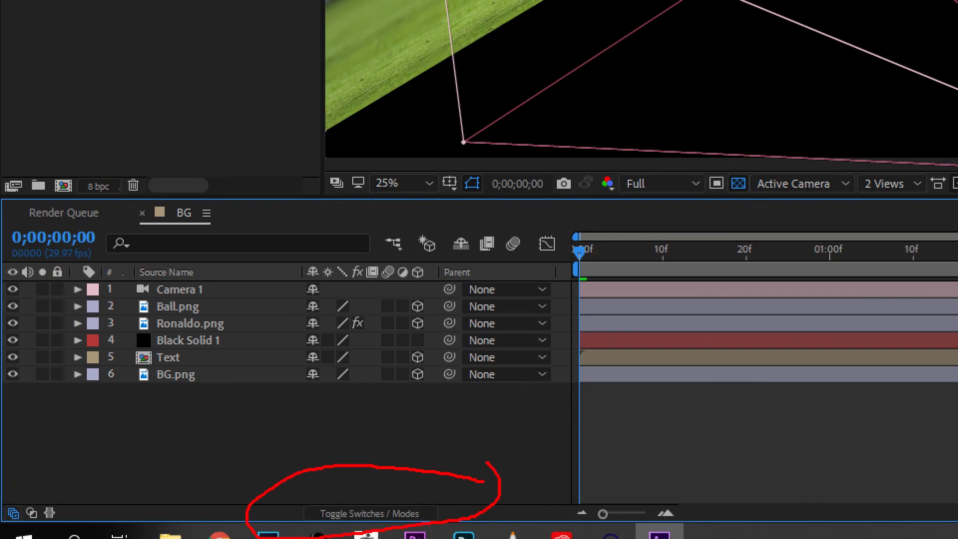
{"action": "key", "text": "Escape"}
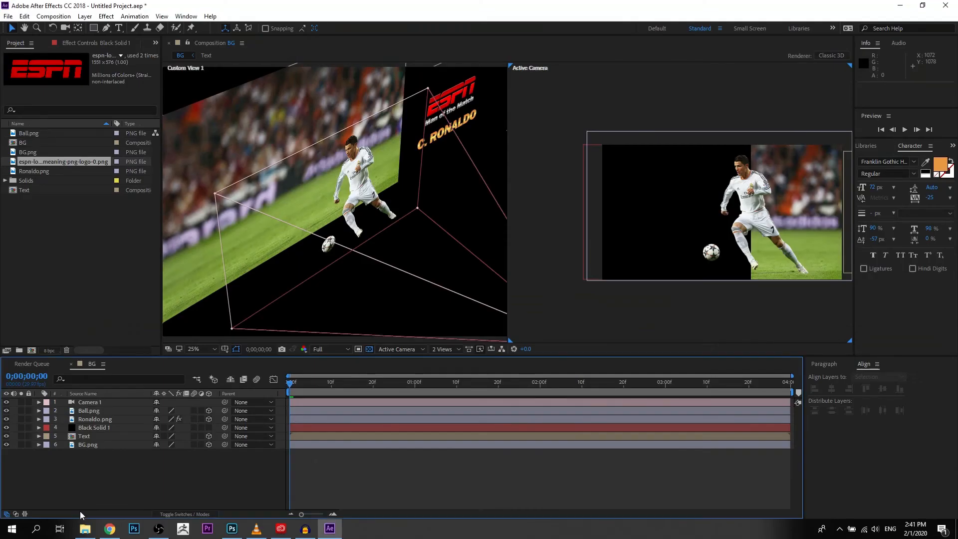
{"action": "left_click", "coordinate": [167, 514]}
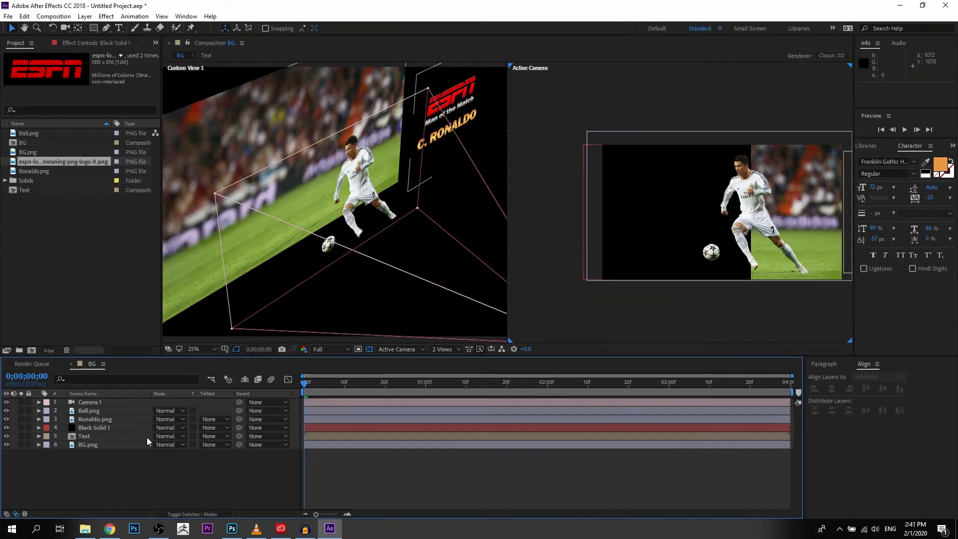
{"action": "left_click", "coordinate": [226, 437]}
{"action": "left_click", "coordinate": [232, 463]}
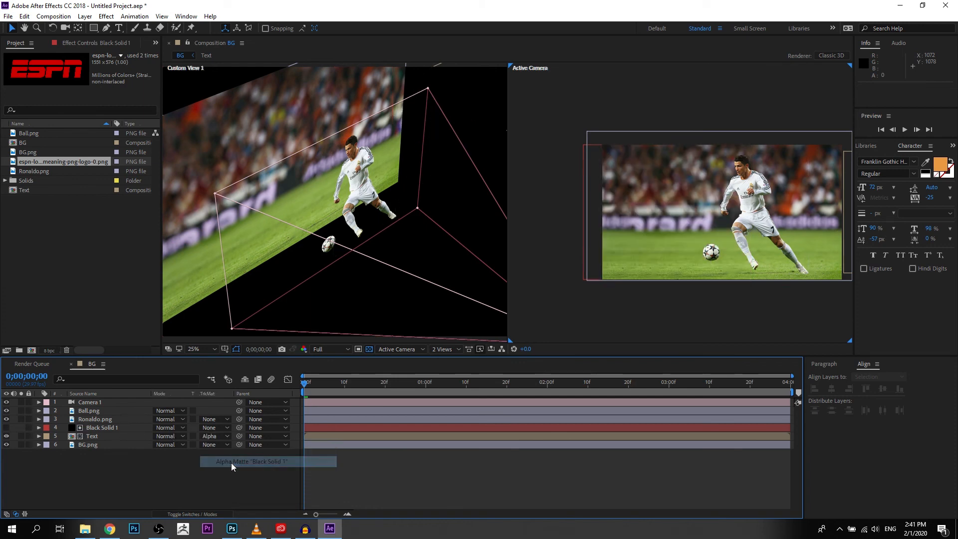
{"action": "left_click_drag", "start_coordinate": [356, 394], "coordinate": [310, 391]}
{"action": "key", "text": "space"}
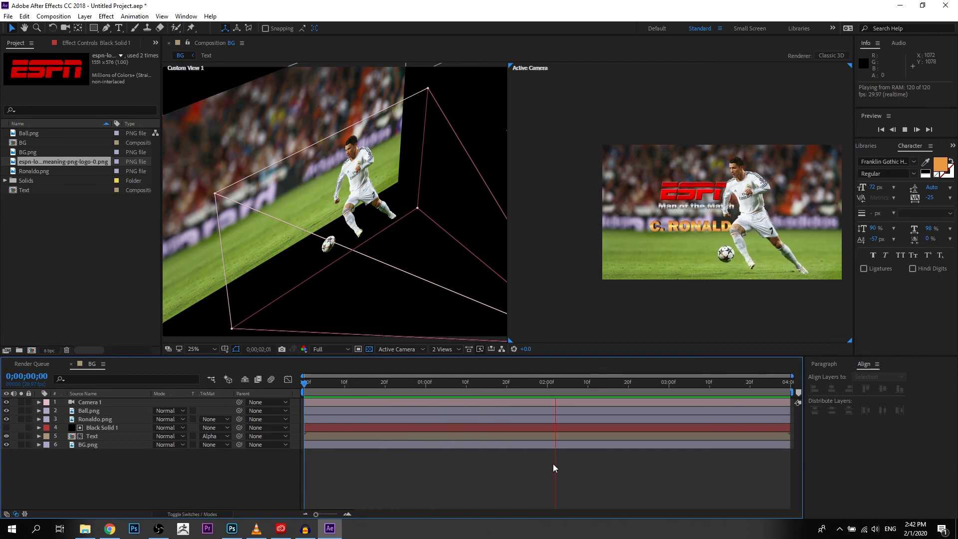
{"action": "key", "text": "space"}
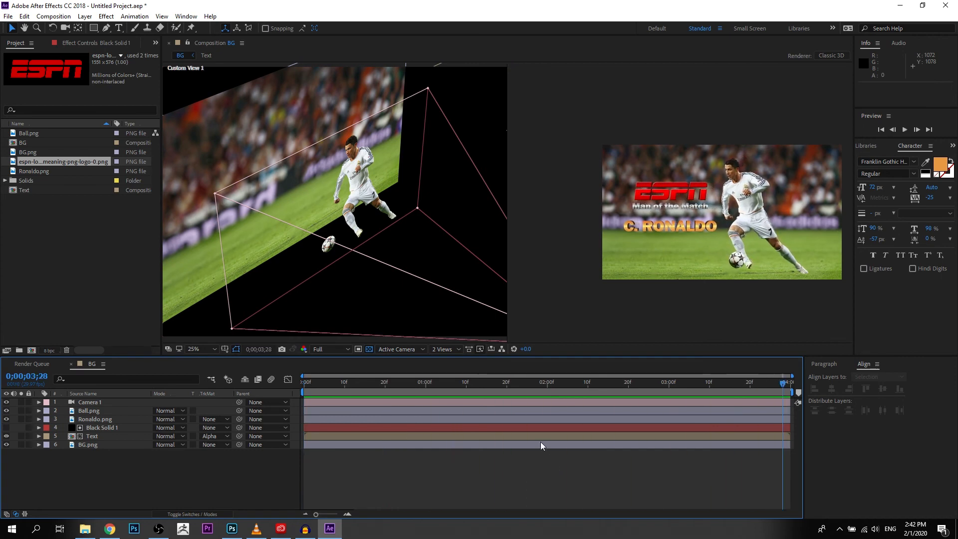
Start keyframing Camera 1's Point of Interest and Position at 0;00;00;00
{"action": "left_click", "coordinate": [99, 402]}
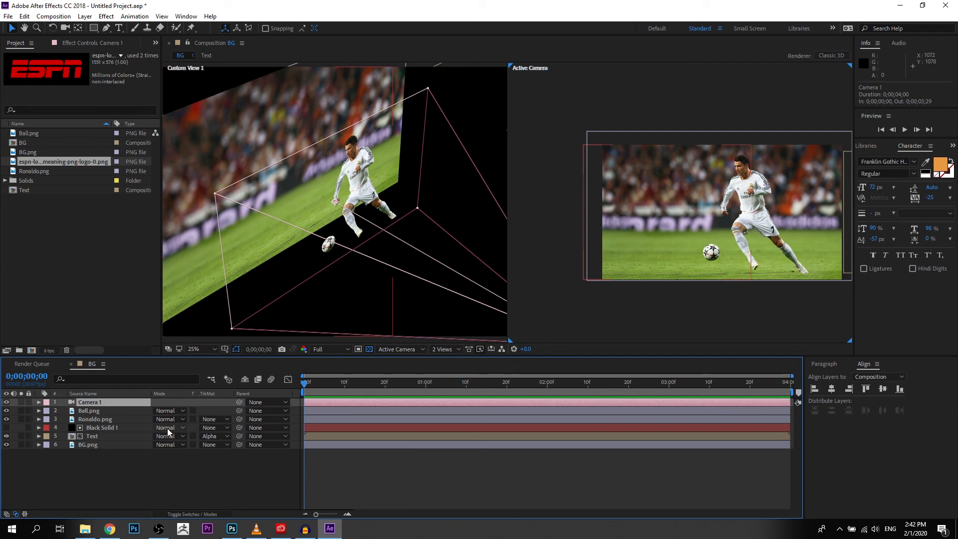
{"action": "key", "text": "p"}
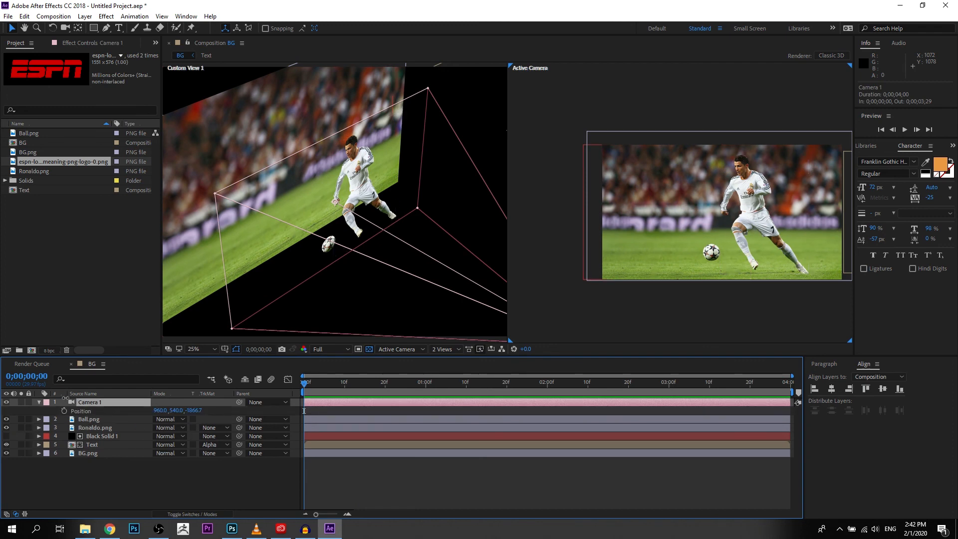
{"action": "left_click", "coordinate": [39, 402]}
{"action": "left_click", "coordinate": [39, 402]}
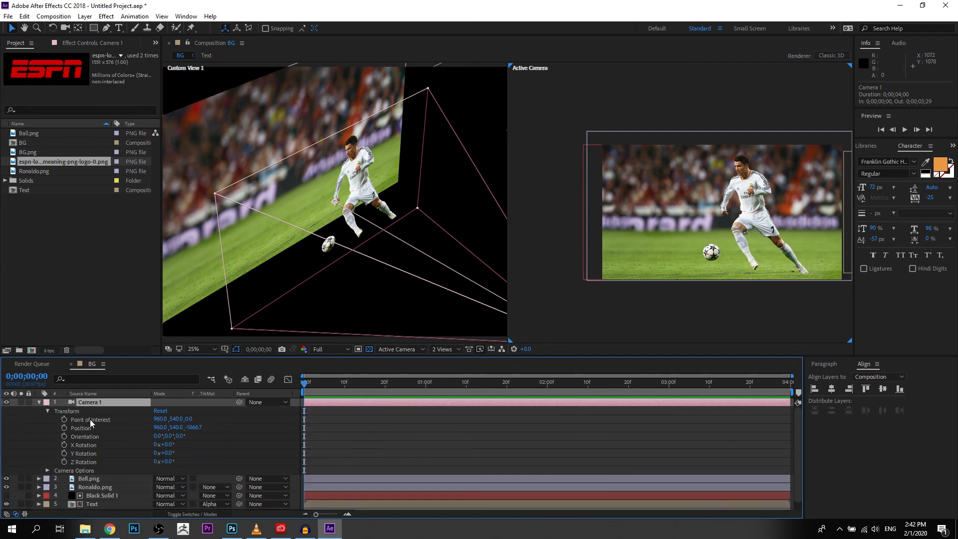
{"action": "left_click", "coordinate": [64, 419]}
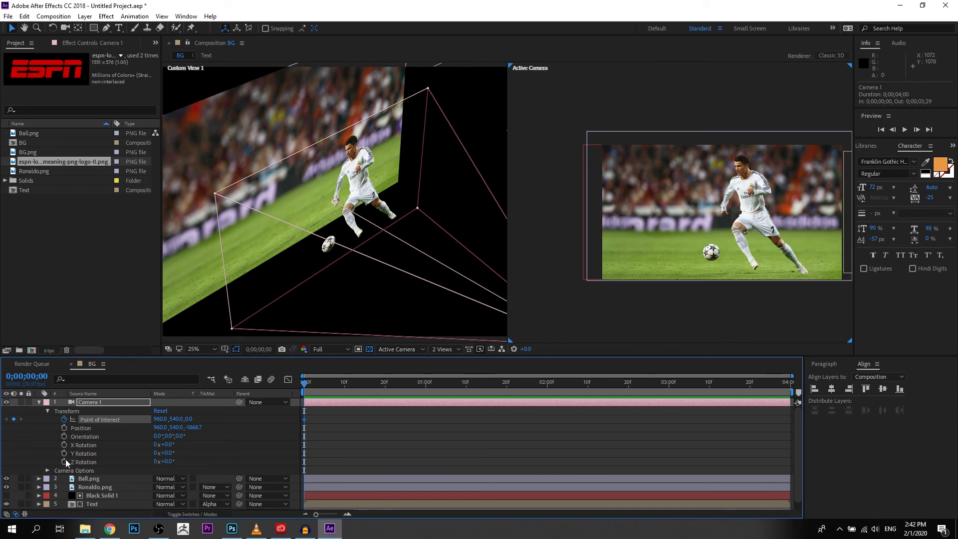
{"action": "left_click", "coordinate": [64, 428]}
Add Point of Interest and Position keyframes for Camera 1 at 0;00;03;29
{"action": "left_click_drag", "start_coordinate": [777, 384], "coordinate": [815, 386]}
{"action": "left_click", "coordinate": [14, 419]}
{"action": "left_click", "coordinate": [13, 428]}
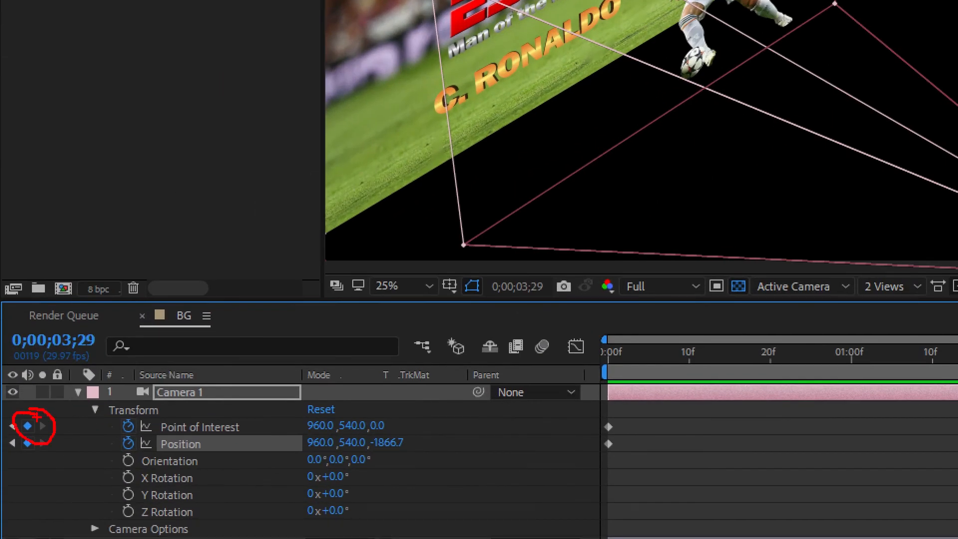
{"action": "key", "text": "Escape"}
At 0;00;00;00, offset Camera 1 to about 769.9, 540.0, -1818.7 and its Point of Interest to about 950.9, 511.0, 0.0
{"action": "left_click_drag", "start_coordinate": [687, 359], "coordinate": [405, 359]}
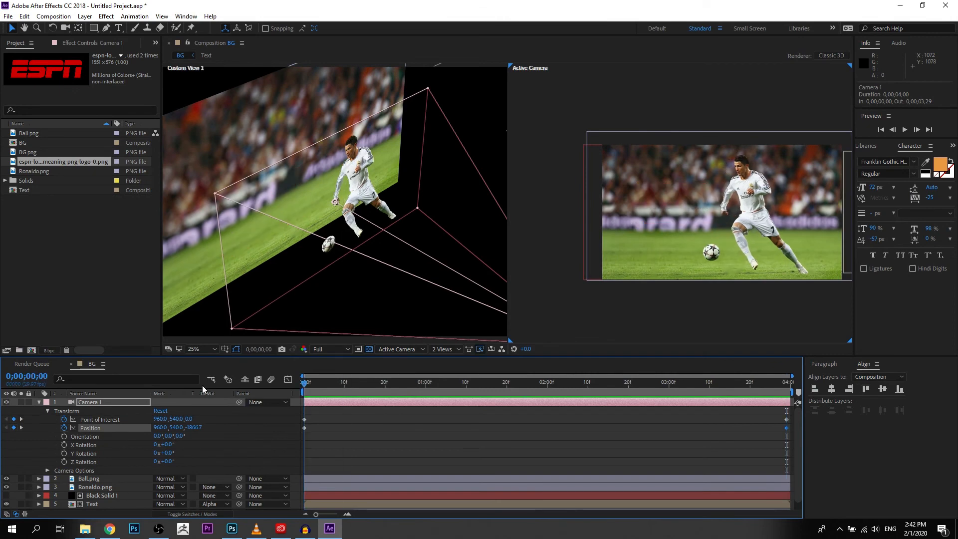
{"action": "scroll", "coordinate": [403, 251], "scroll_direction": "down", "scroll_amount": 2}
{"action": "mouse_move", "coordinate": [463, 272]}
{"action": "left_mouse_down"}
{"action": "mouse_move", "coordinate": [437, 280]}
{"action": "mouse_move", "coordinate": [454, 283]}
{"action": "left_mouse_up"}
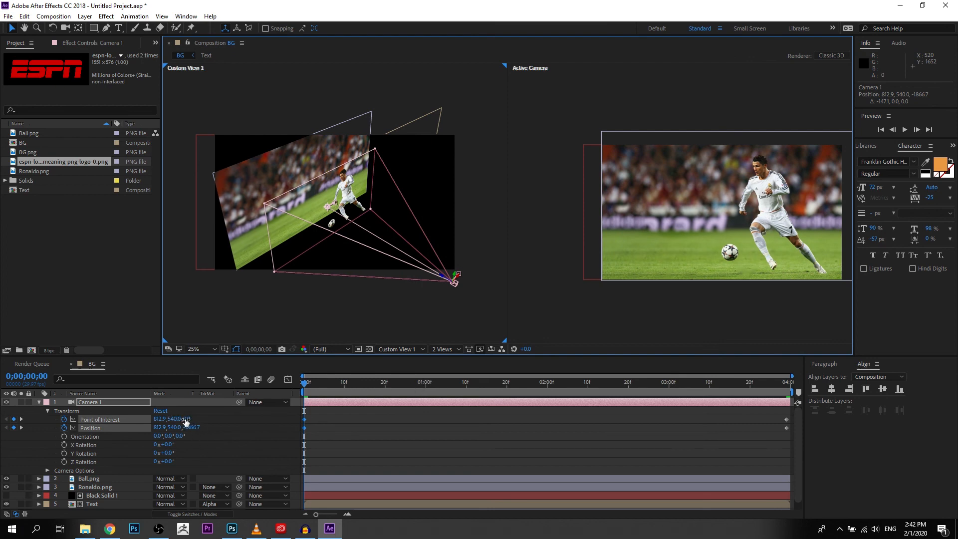
{"action": "left_click_drag", "start_coordinate": [172, 422], "coordinate": [228, 420]}
{"action": "key", "text": "ctrl+z"}
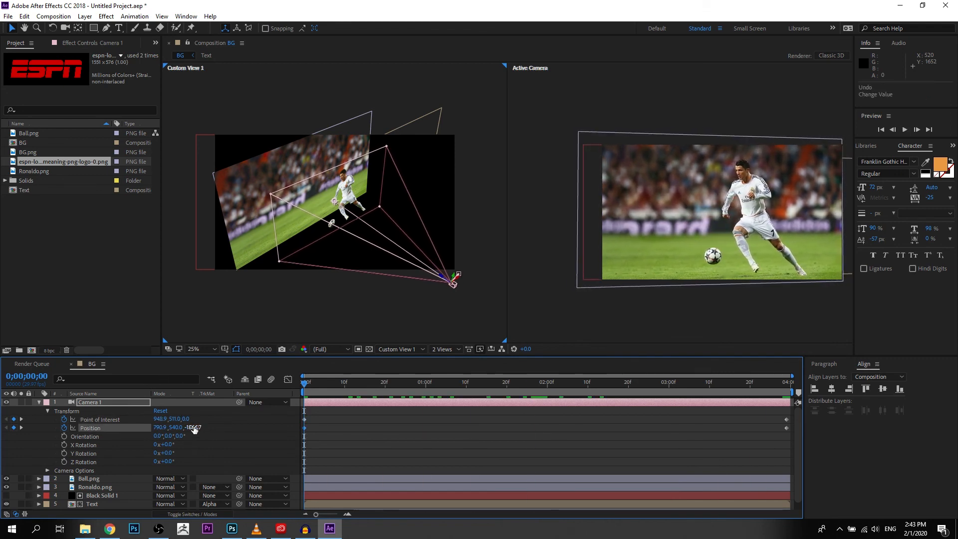
{"action": "left_click_drag", "start_coordinate": [151, 431], "coordinate": [152, 431]}
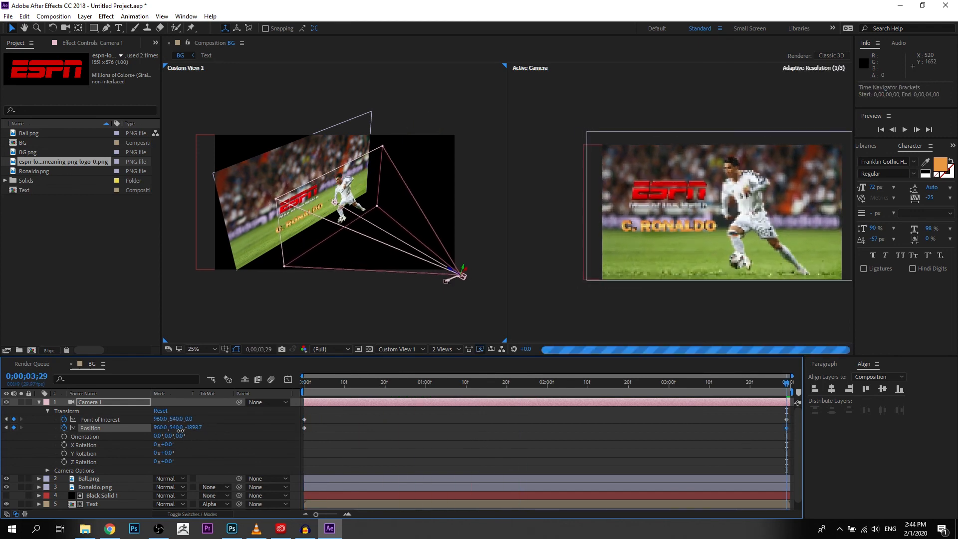
Adjust Camera 1's Position and Point of Interest at 0;00;03;29 and preview the camera move
{"action": "key", "text": "ctrl+z"}
{"action": "left_click_drag", "start_coordinate": [202, 427], "coordinate": [180, 428]}
{"action": "left_click_drag", "start_coordinate": [177, 419], "coordinate": [158, 420]}
{"action": "key", "text": "space"}
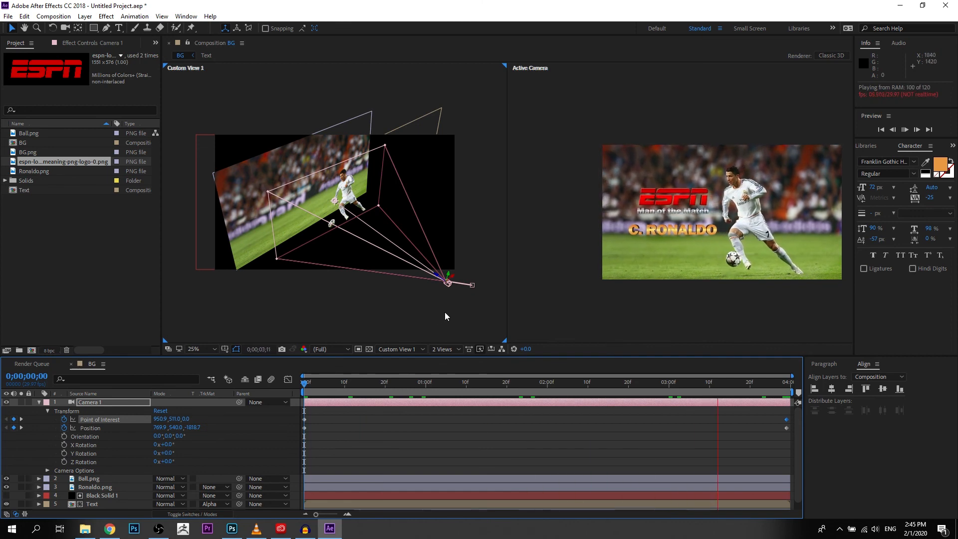
Return the composition to a single view and preview the animation
{"action": "left_click", "coordinate": [443, 348]}
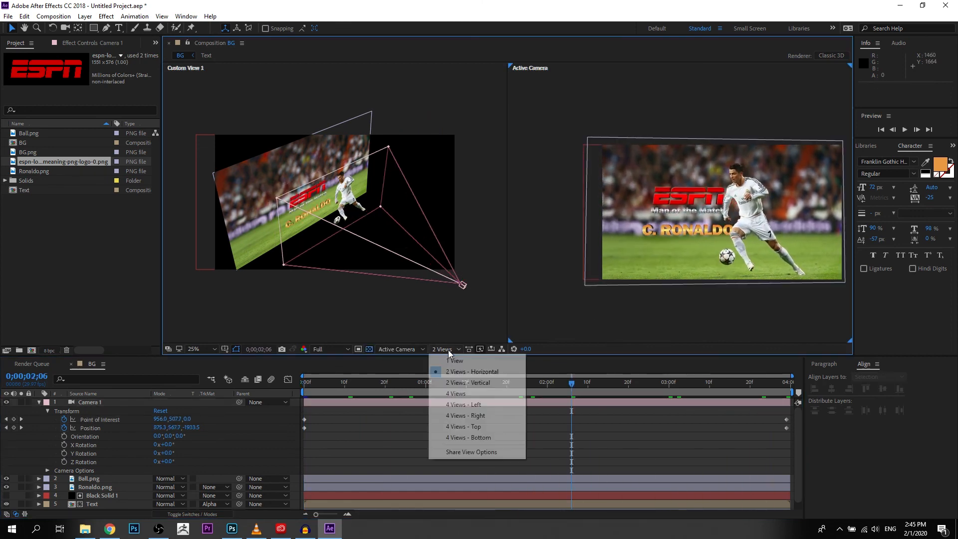
{"action": "left_click", "coordinate": [447, 369]}
{"action": "key", "text": "space"}
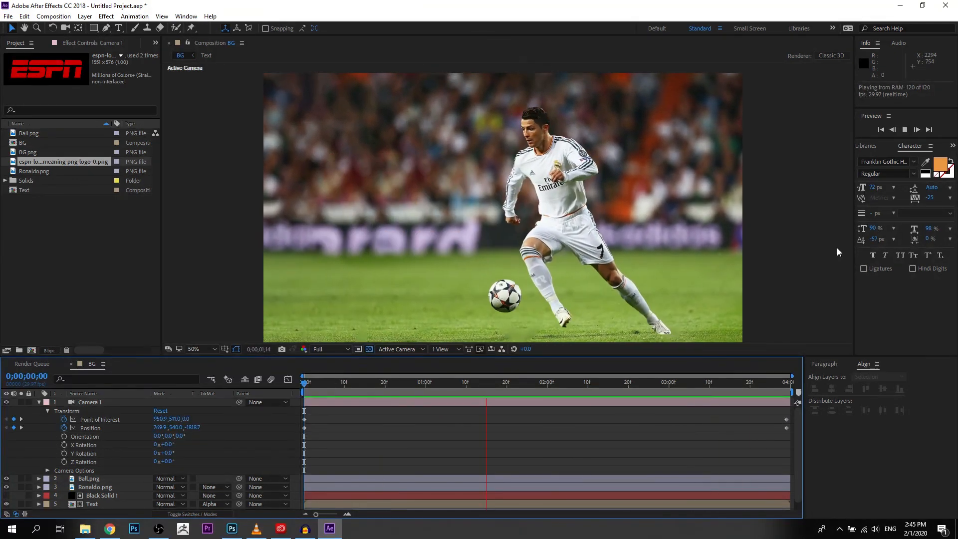
Reveal Ronaldo.png's puppet pin keyframes, go to 0;00;03;29 and select the head pin with the Puppet Pin tool
{"action": "left_click_drag", "start_coordinate": [673, 385], "coordinate": [304, 387]}
{"action": "left_click", "coordinate": [39, 487]}
{"action": "scroll", "coordinate": [179, 465], "scroll_direction": "down", "scroll_amount": 1}
{"action": "scroll", "coordinate": [46, 478], "scroll_direction": "down", "scroll_amount": 2}
{"action": "left_click", "coordinate": [48, 428]}
{"action": "scroll", "coordinate": [53, 455], "scroll_direction": "down", "scroll_amount": 3}
{"action": "left_click", "coordinate": [21, 453]}
{"action": "left_click", "coordinate": [191, 28]}
{"action": "scroll", "coordinate": [199, 453], "scroll_direction": "down", "scroll_amount": 1}
{"action": "scroll", "coordinate": [519, 132], "scroll_direction": "up", "scroll_amount": 1}
{"action": "scroll", "coordinate": [592, 184], "scroll_direction": "down", "scroll_amount": 1}
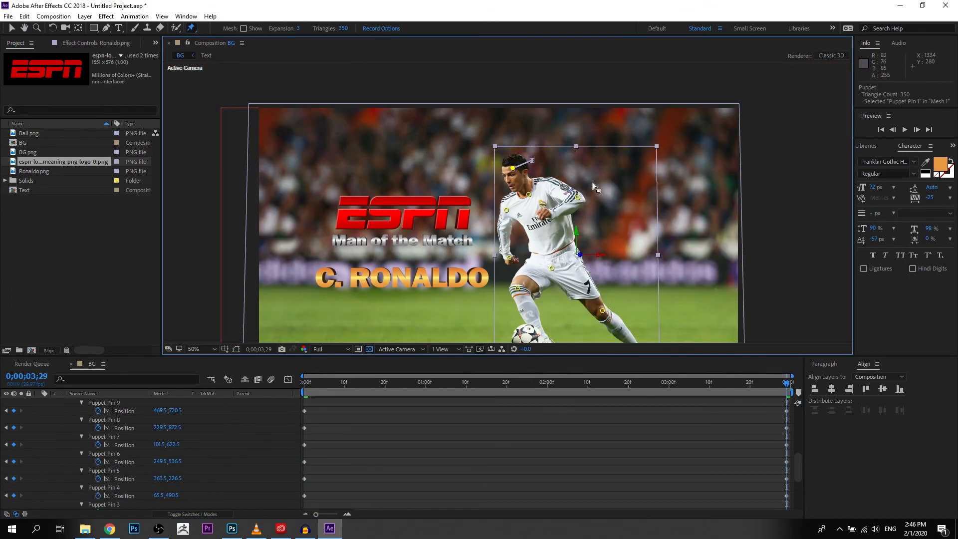
Preview the finished scene from the first frame
{"action": "left_click_drag", "start_coordinate": [593, 184], "coordinate": [589, 140]}
{"action": "key", "text": "Home"}
{"action": "key", "text": "space"}
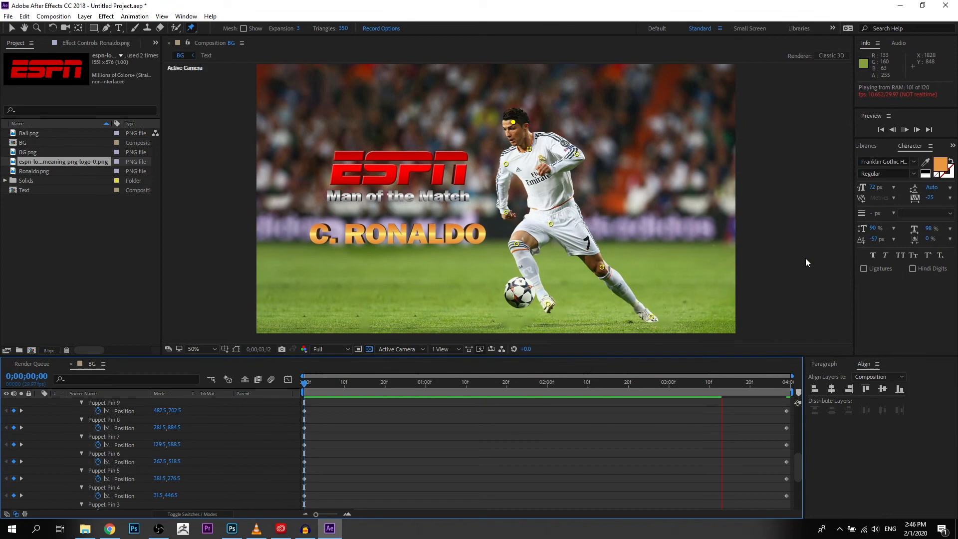
Adjust the puppet pins on Ronaldo's back foot, back knee and hip at 0;00;03;29 and preview the animation
{"action": "left_click", "coordinate": [786, 383]}
{"action": "left_click_drag", "start_coordinate": [651, 313], "coordinate": [654, 316]}
{"action": "left_click_drag", "start_coordinate": [601, 265], "coordinate": [604, 270]}
{"action": "mouse_move", "coordinate": [785, 383]}
{"action": "left_mouse_down"}
{"action": "mouse_move", "coordinate": [478, 385]}
{"action": "mouse_move", "coordinate": [787, 385]}
{"action": "left_mouse_up"}
{"action": "left_click_drag", "start_coordinate": [552, 224], "coordinate": [553, 228]}
{"action": "left_click_drag", "start_coordinate": [603, 270], "coordinate": [604, 271]}
{"action": "left_click_drag", "start_coordinate": [654, 315], "coordinate": [653, 314]}
{"action": "mouse_move", "coordinate": [786, 383]}
{"action": "left_mouse_down"}
{"action": "mouse_move", "coordinate": [303, 383]}
{"action": "mouse_move", "coordinate": [786, 383]}
{"action": "left_mouse_up"}
{"action": "key", "text": "space"}
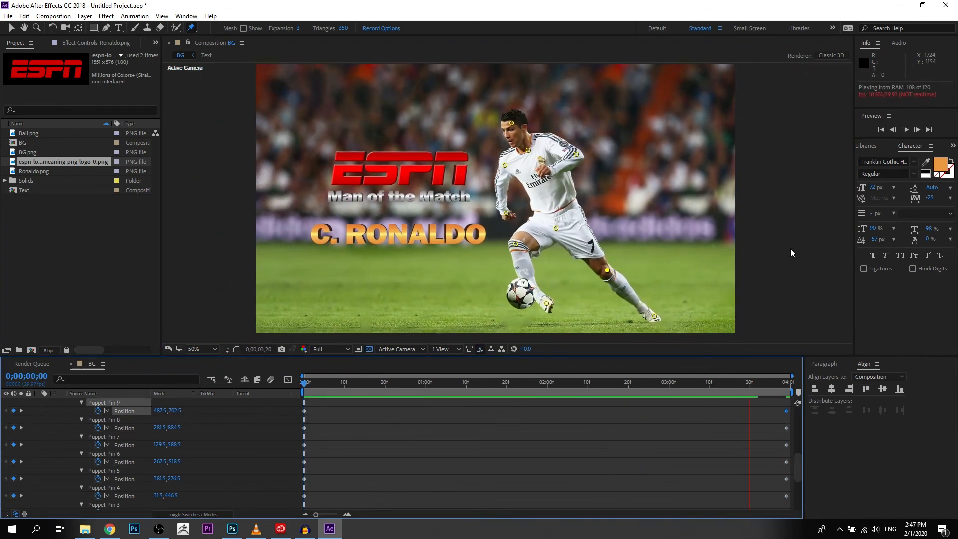
{"action": "key", "text": "space"}
Reveal Ronaldo.png's Position property and keyframe it at the first frame
{"action": "scroll", "coordinate": [100, 431], "scroll_direction": "up", "scroll_amount": 6}
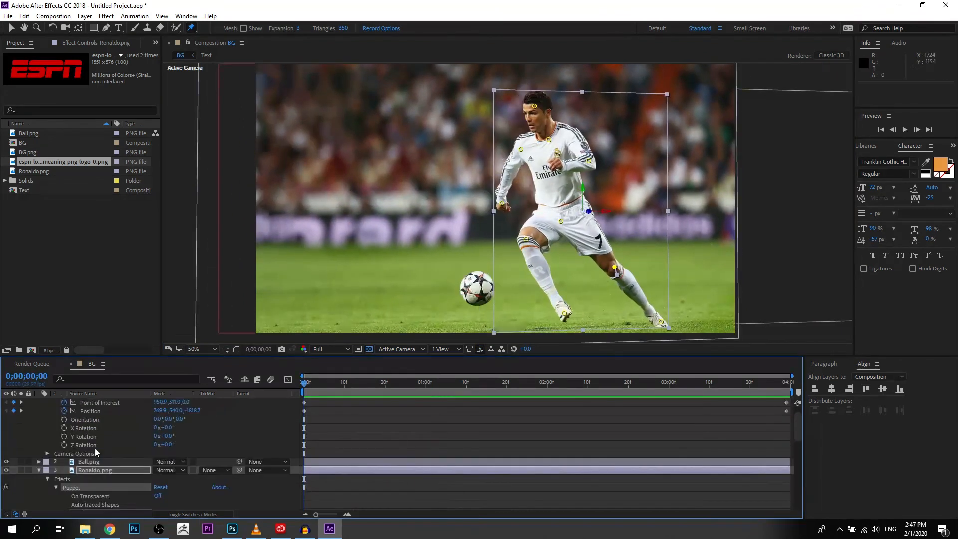
{"action": "scroll", "coordinate": [100, 431], "scroll_direction": "down", "scroll_amount": 1}
{"action": "key", "text": "p"}
{"action": "left_click", "coordinate": [64, 479]}
Set Ronaldo.png's Position to X 1342 and Y 565 at 0;00;03;29
{"action": "key", "text": "End"}
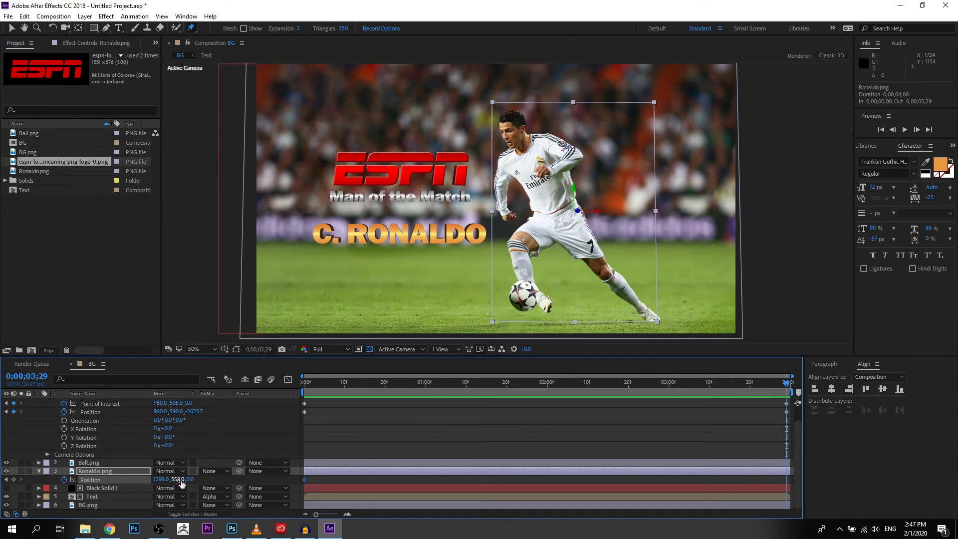
{"action": "left_click_drag", "start_coordinate": [162, 479], "coordinate": [175, 479]}
{"action": "mouse_move", "coordinate": [787, 384]}
{"action": "left_mouse_down"}
{"action": "mouse_move", "coordinate": [274, 385]}
{"action": "mouse_move", "coordinate": [787, 385]}
{"action": "left_mouse_up"}
{"action": "key", "text": "ctrl+z"}
{"action": "left_click_drag", "start_coordinate": [161, 479], "coordinate": [168, 479]}
{"action": "left_click_drag", "start_coordinate": [786, 384], "coordinate": [873, 412]}
{"action": "left_click_drag", "start_coordinate": [175, 480], "coordinate": [181, 480]}
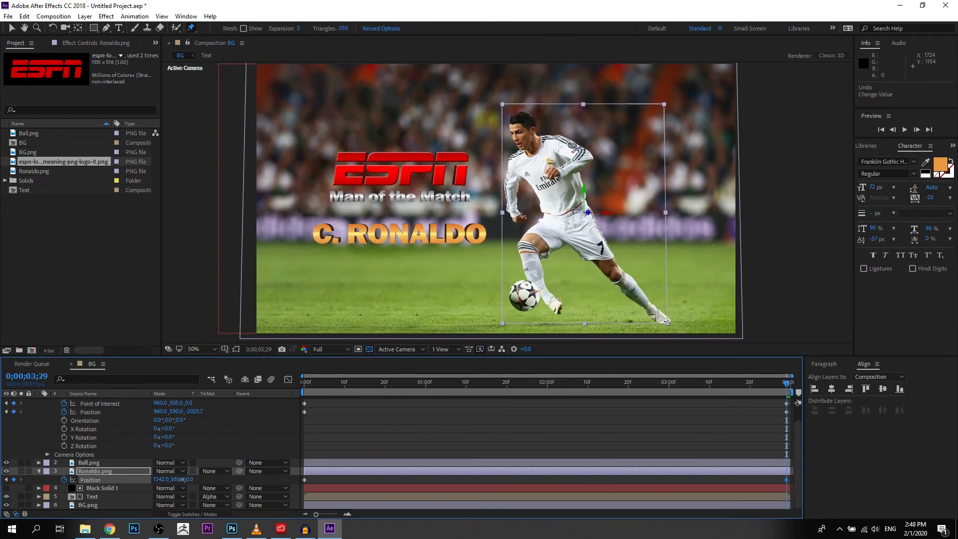
Preview the animation from the first frame, switching to the Selection tool and deselecting Ronaldo.png
{"action": "left_click_drag", "start_coordinate": [787, 384], "coordinate": [451, 399]}
{"action": "key", "text": "space"}
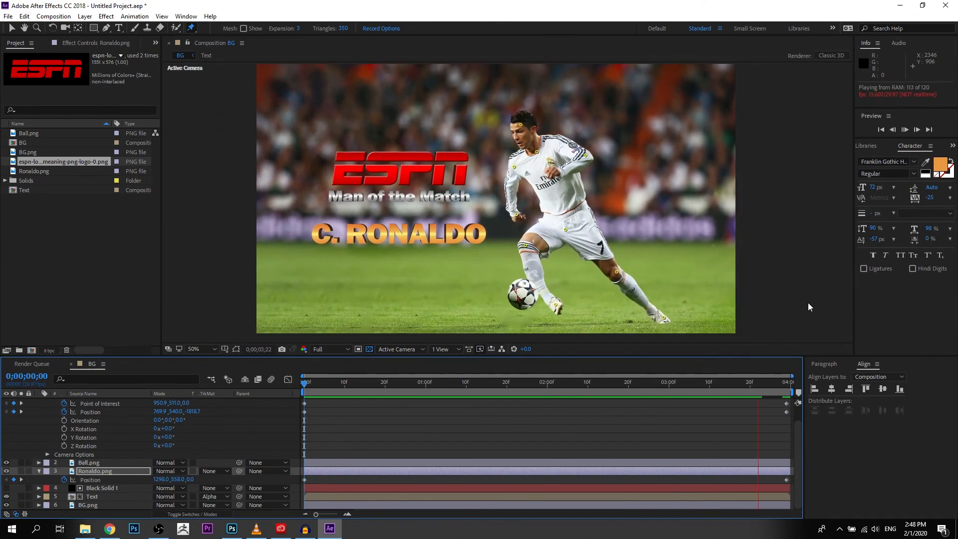
{"action": "left_click", "coordinate": [11, 28]}
{"action": "left_click", "coordinate": [593, 436]}
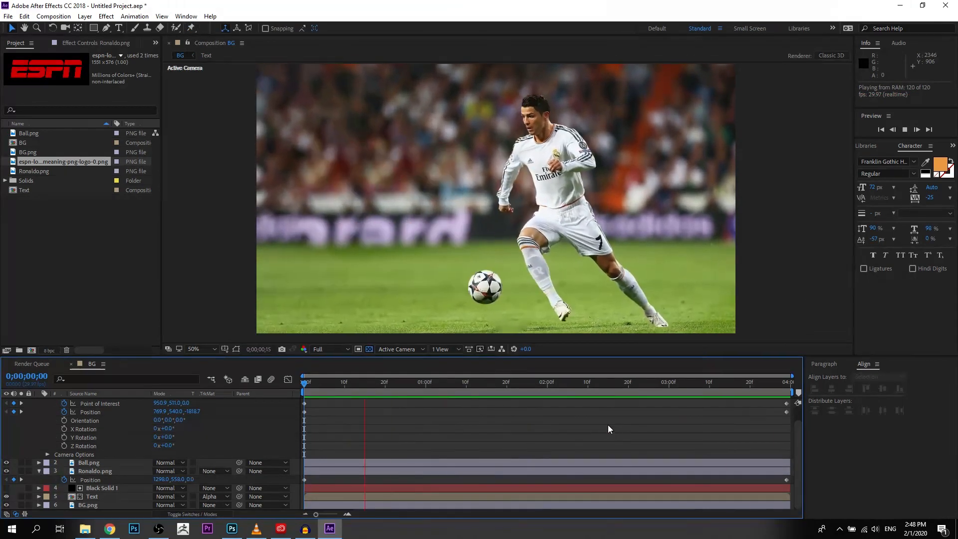
{"action": "key", "text": "space"}
Expand Ronaldo.png's Puppet effect, reposition a puppet pin at the first frame with the Puppet Pin tool and preview the animation
{"action": "left_click", "coordinate": [90, 471]}
{"action": "left_click", "coordinate": [39, 471]}
{"action": "left_click", "coordinate": [39, 470]}
{"action": "left_click", "coordinate": [47, 420]}
{"action": "left_click", "coordinate": [47, 455]}
{"action": "scroll", "coordinate": [48, 455], "scroll_direction": "down", "scroll_amount": 2}
{"action": "key", "text": "ctrl+p"}
{"action": "scroll", "coordinate": [557, 279], "scroll_direction": "up", "scroll_amount": 1}
{"action": "left_click_drag", "start_coordinate": [506, 255], "coordinate": [478, 269]}
{"action": "scroll", "coordinate": [585, 242], "scroll_direction": "down", "scroll_amount": 1}
{"action": "key", "text": "space"}
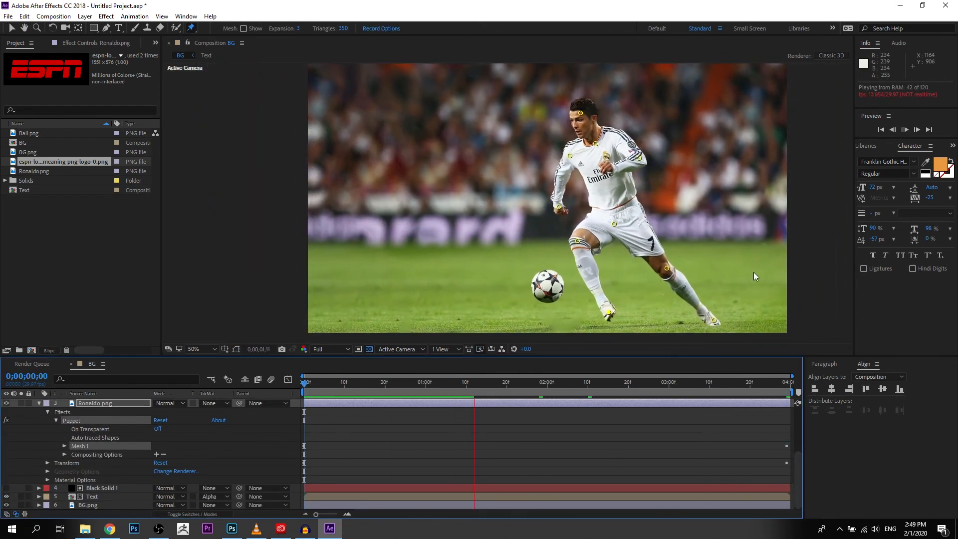